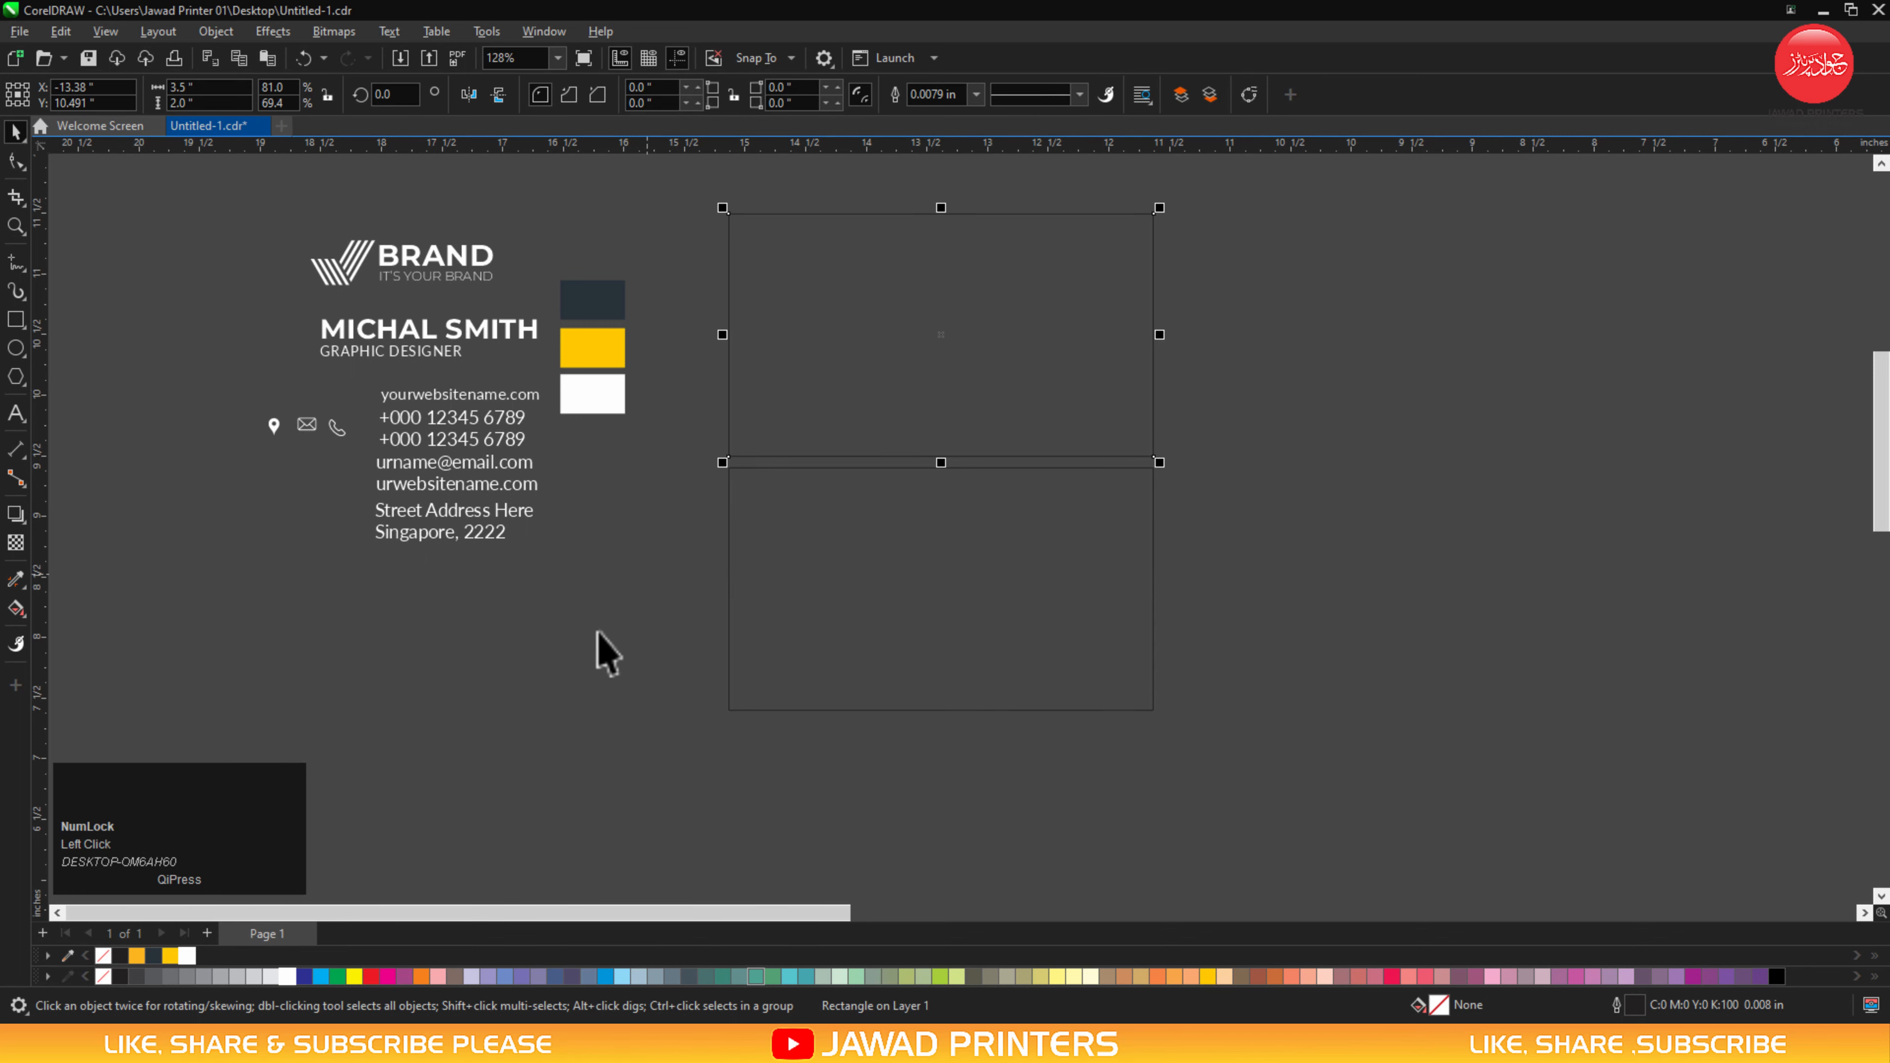
Duplicate the upper card rectangle in place and resize the copy to 3.25 by 1.75 inches.
right_click(800, 382)
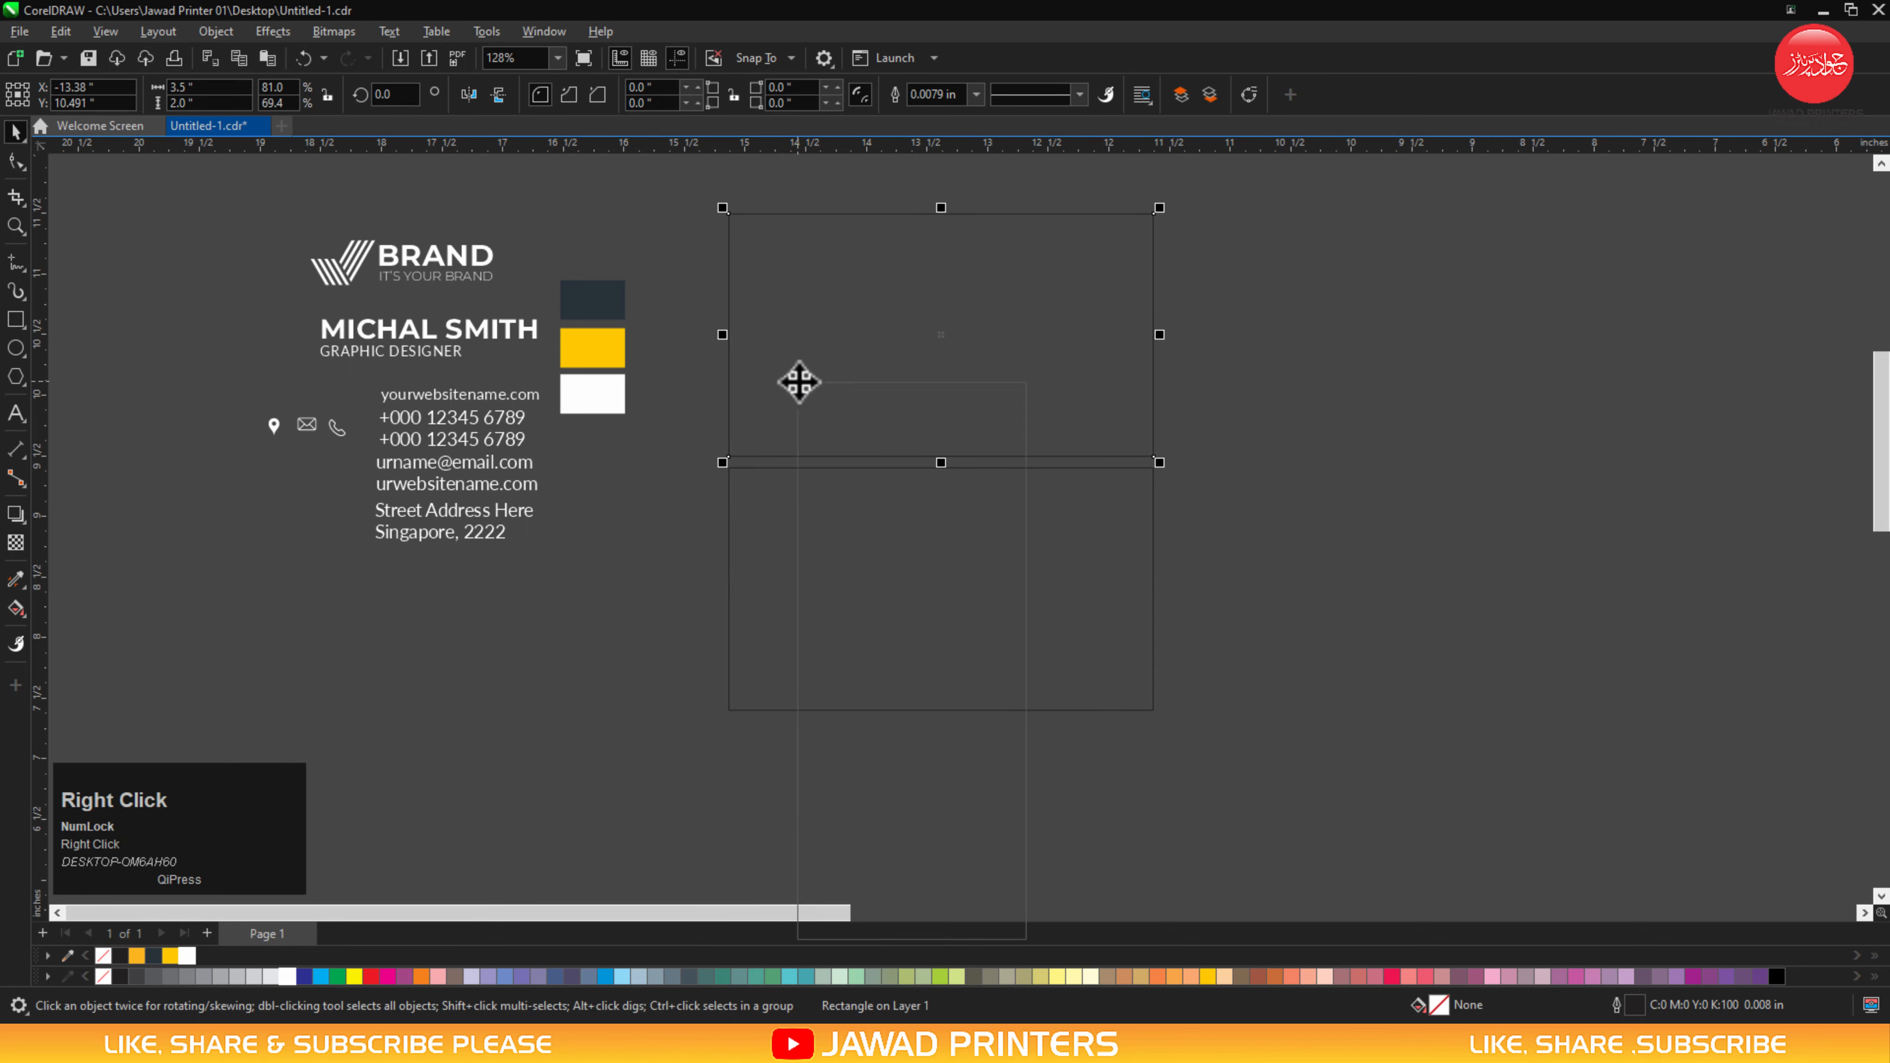
left_click(852, 475)
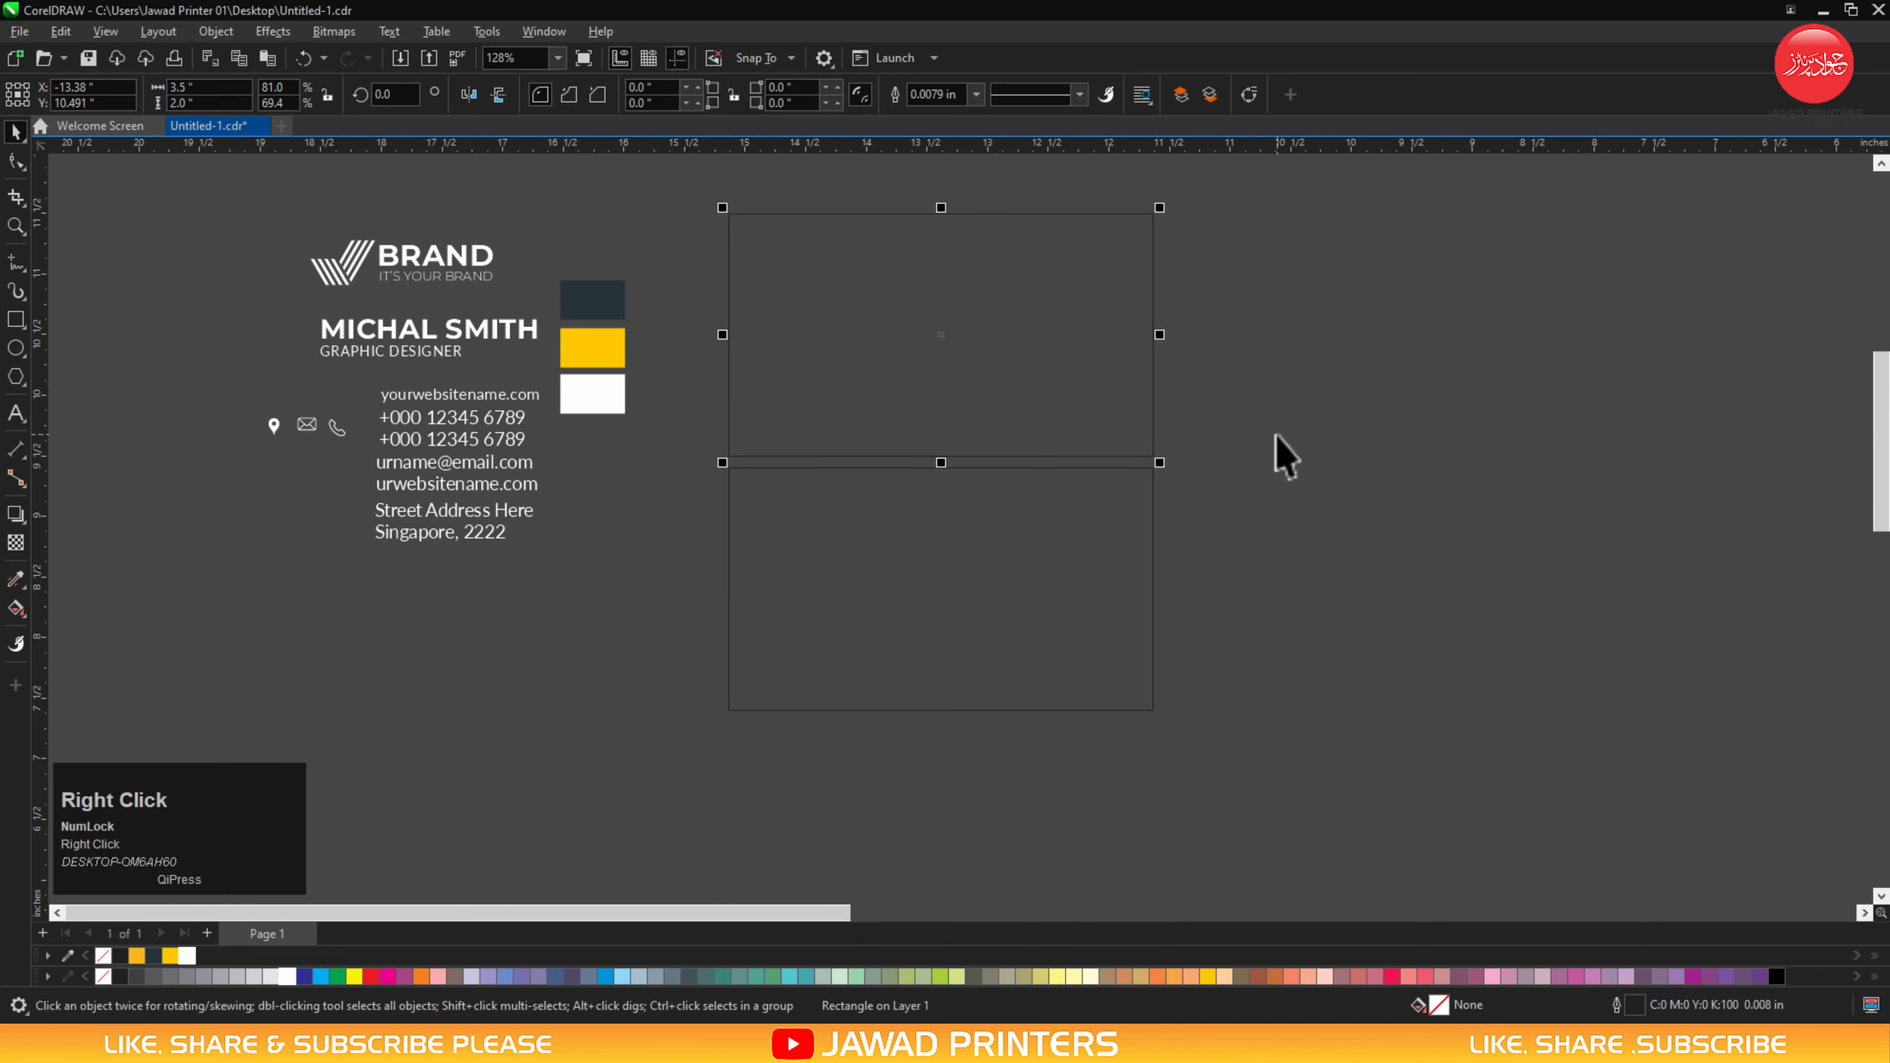
right_click(1274, 452)
left_click(1321, 605)
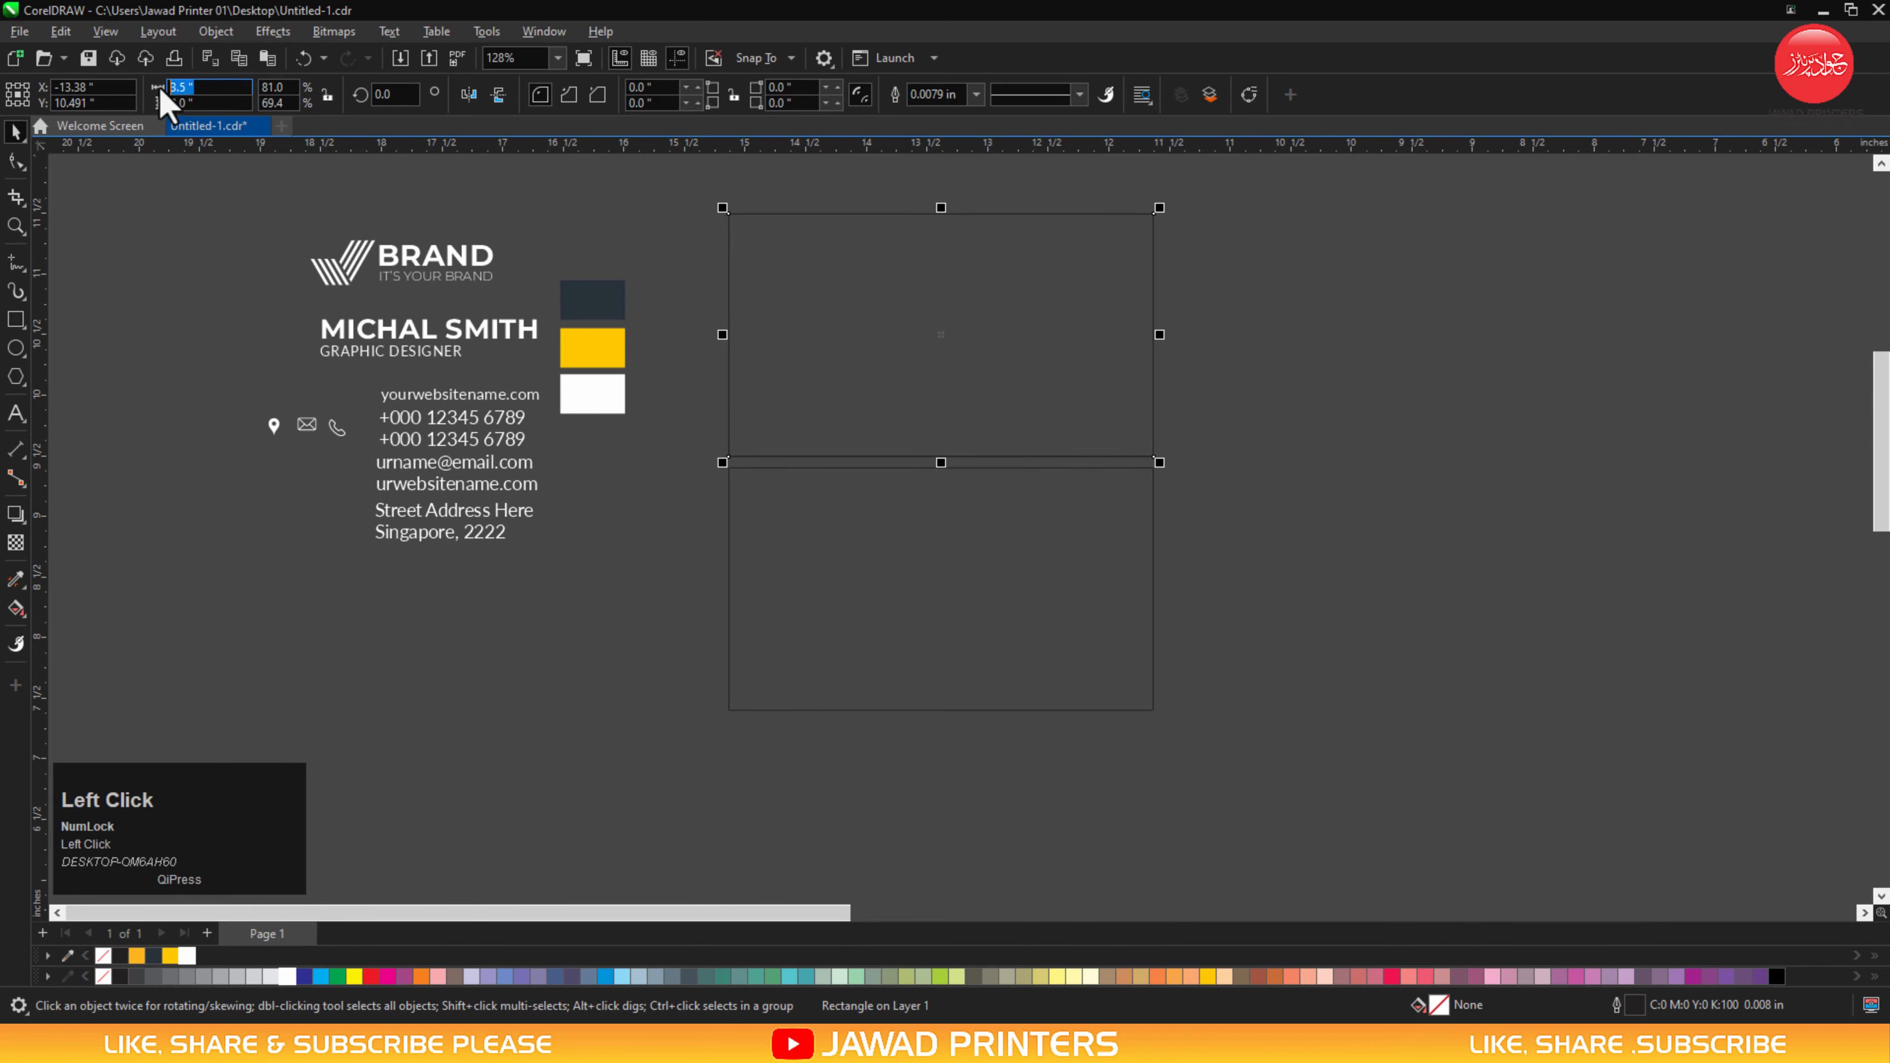
type("3.2")
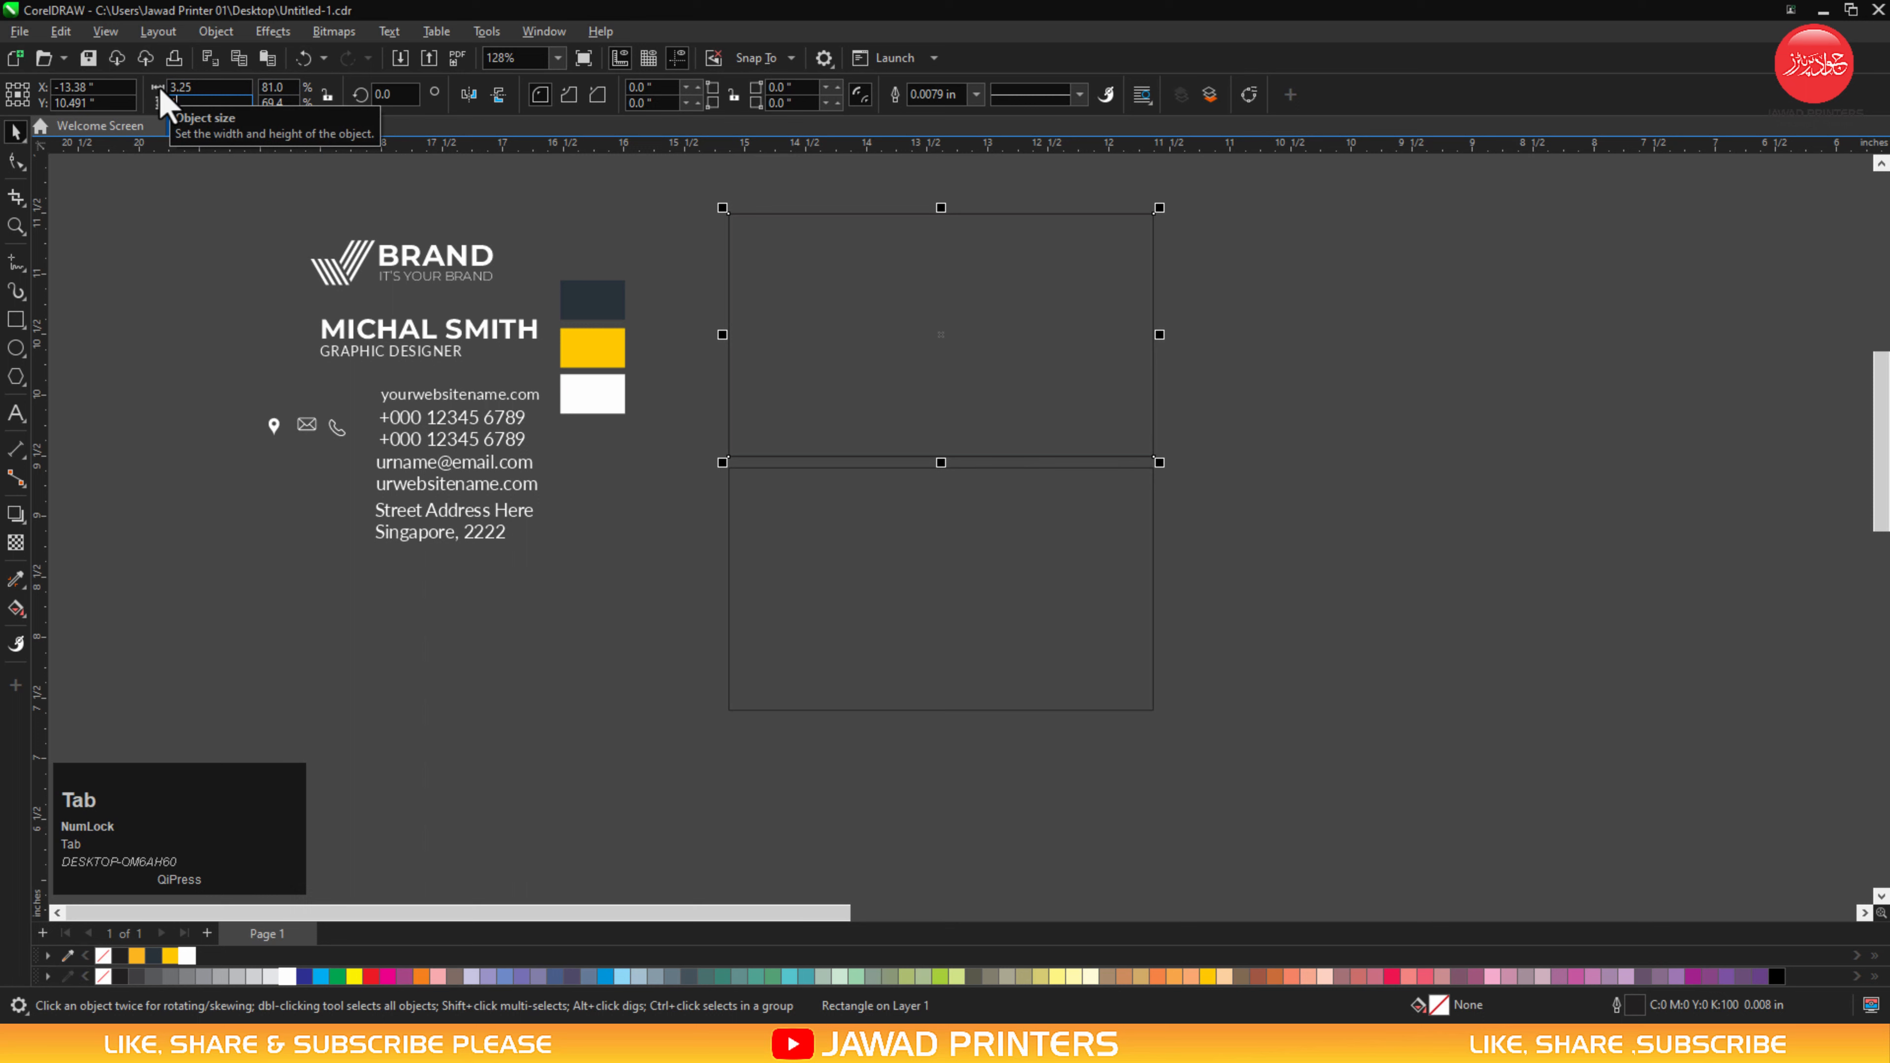
key("Return")
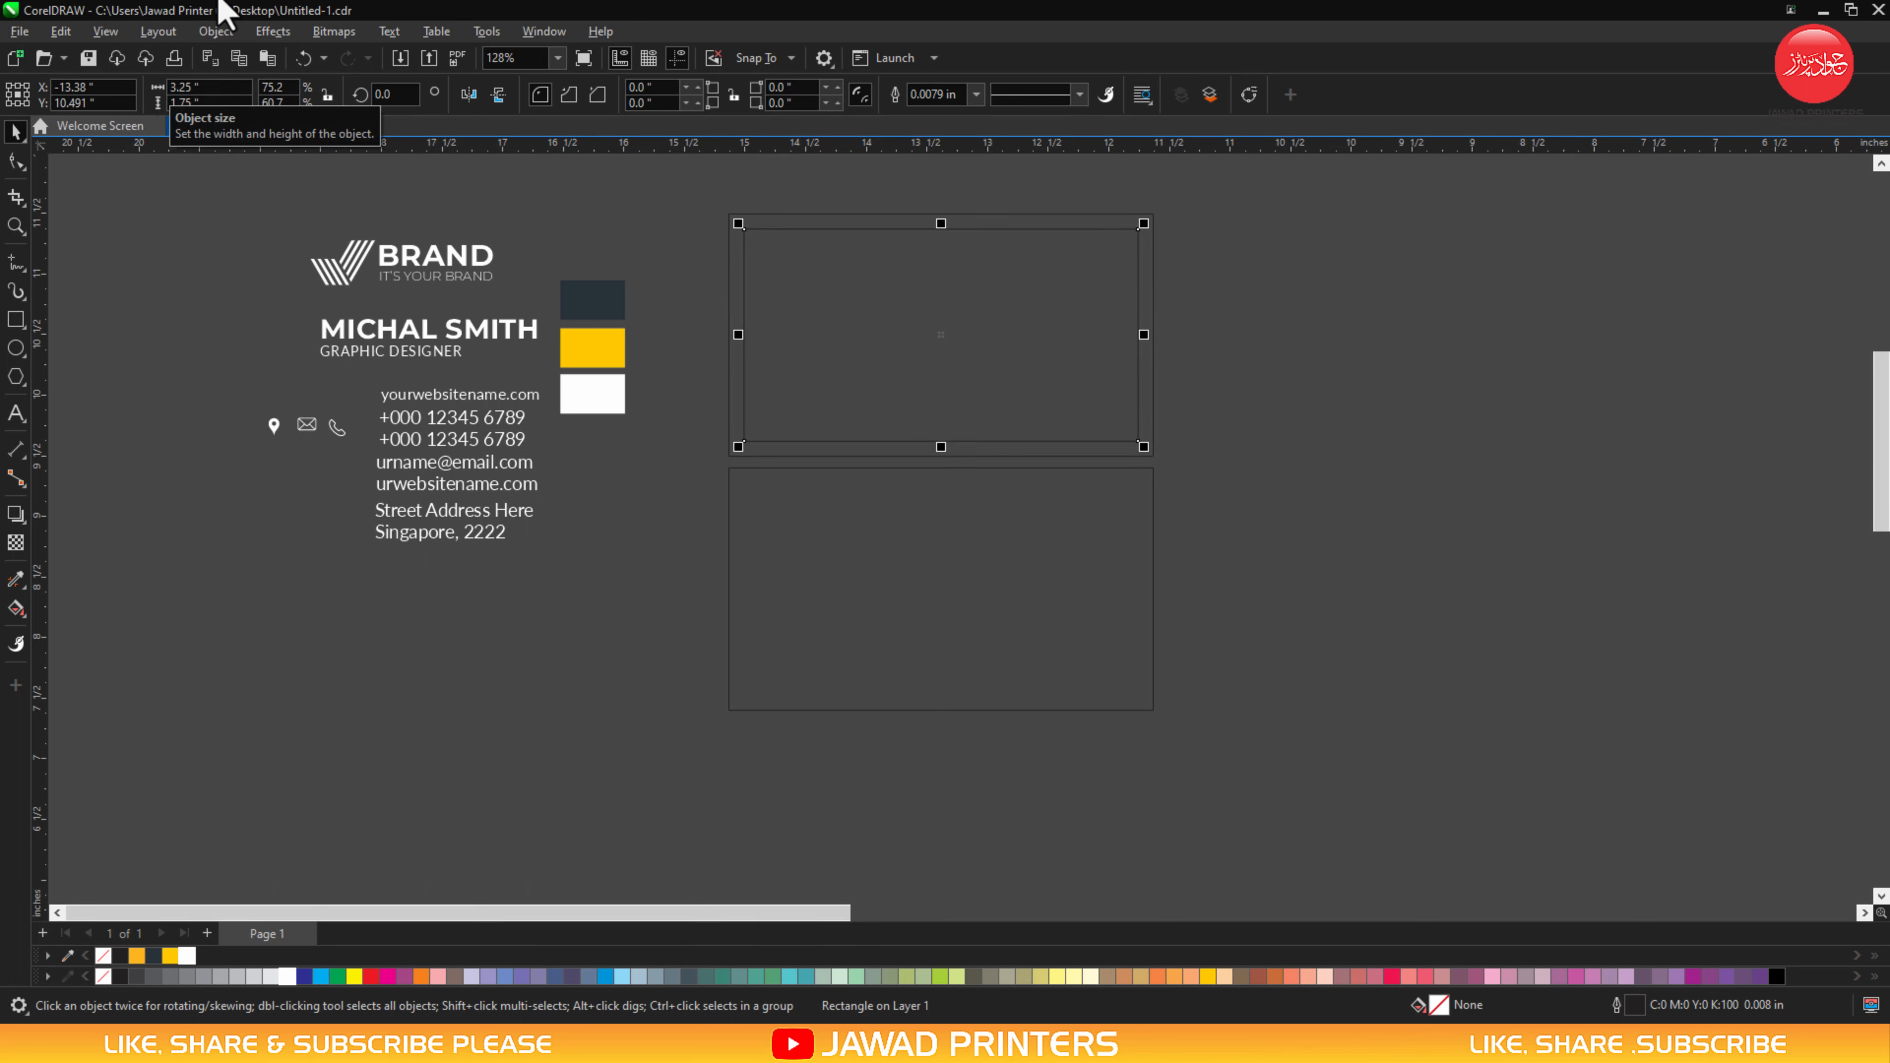
Copy the 3.25 by 1.75 inch margin rectangle and centre the copy inside the lower card rectangle.
right_click(835, 323)
left_click(931, 423)
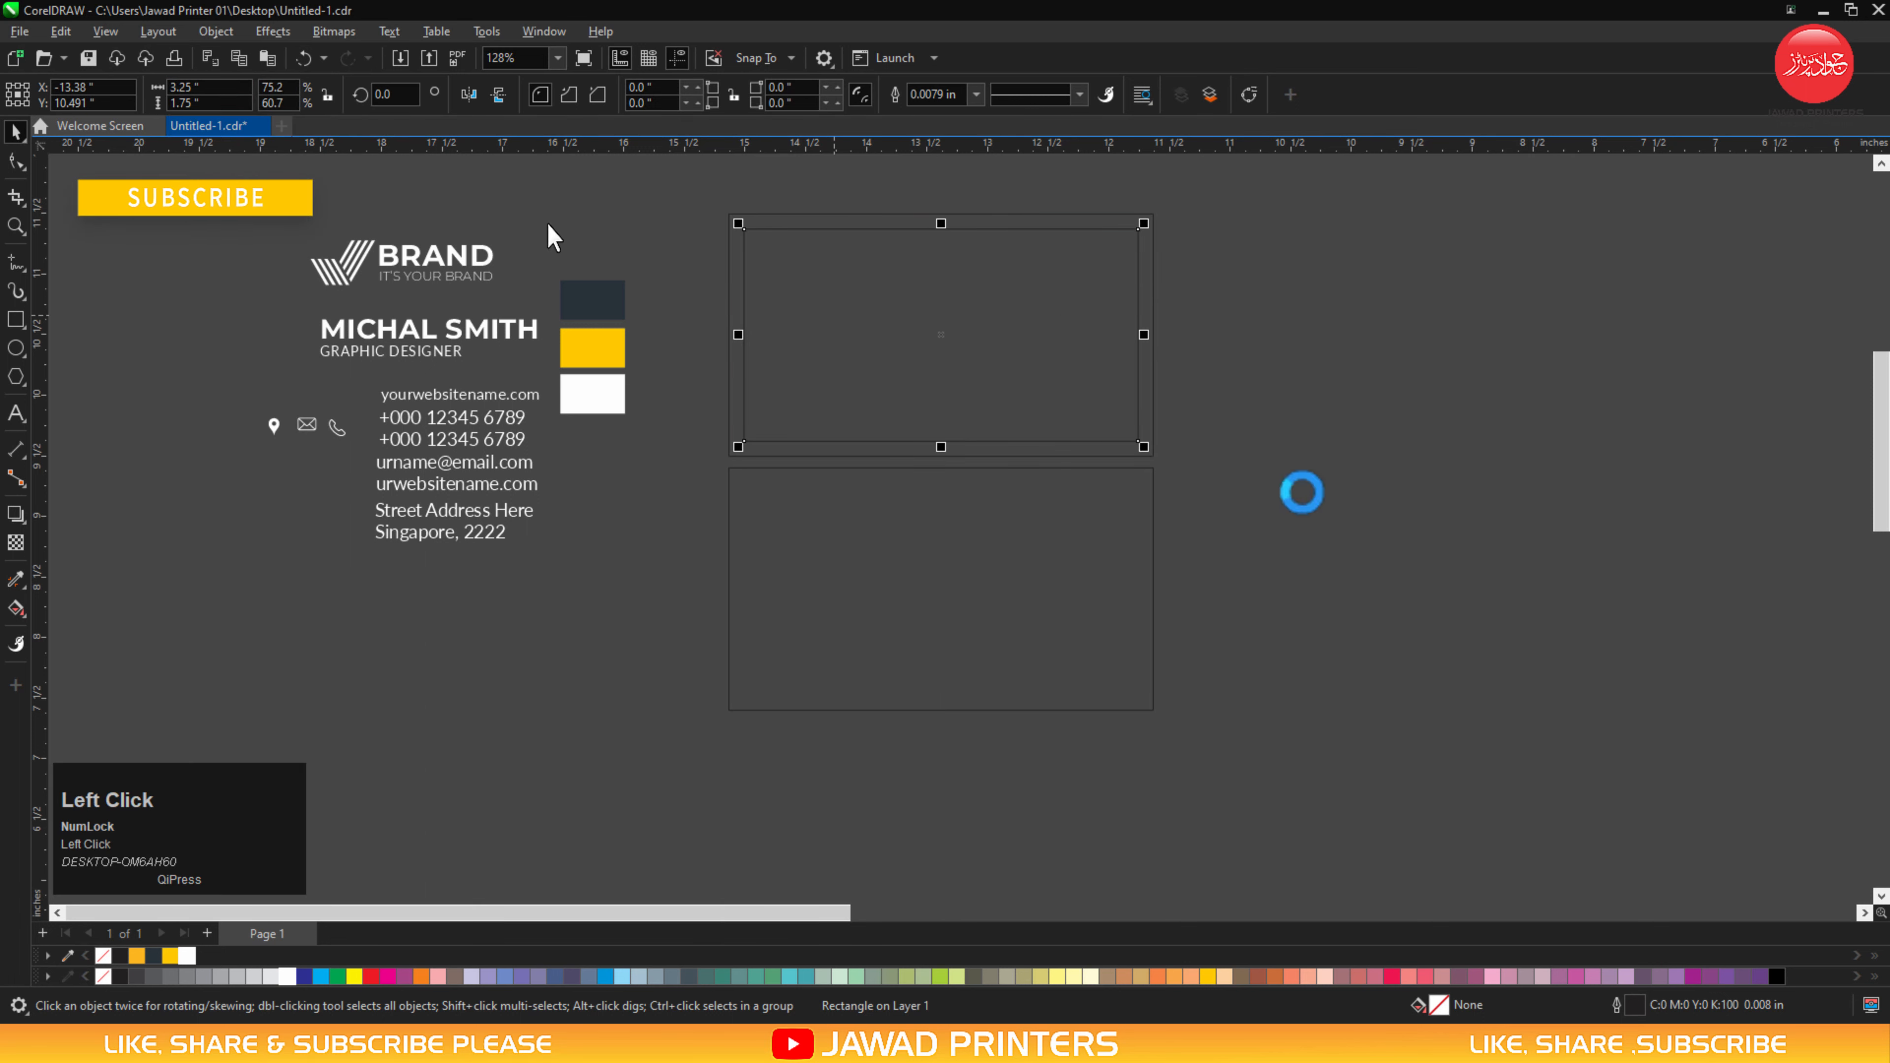
right_click(1302, 494)
left_click(1350, 629)
left_click(1151, 605, "shift")
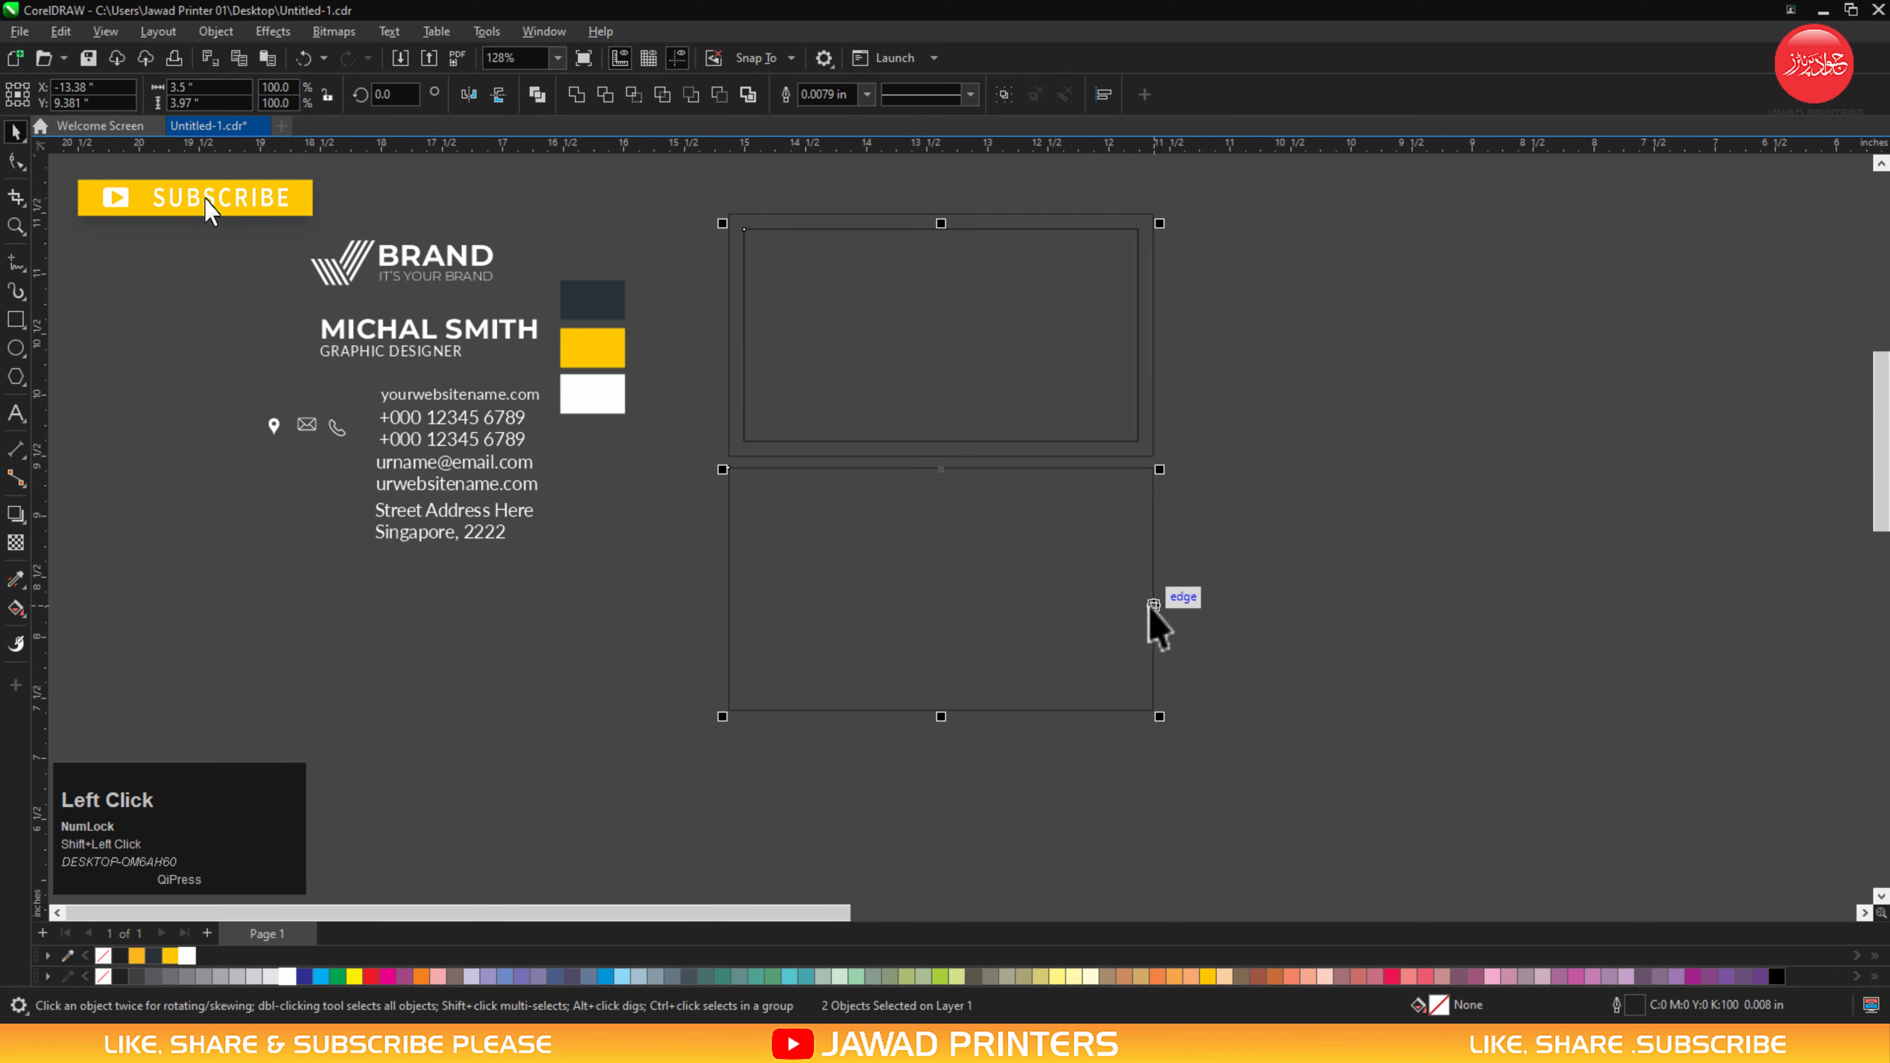
left_click(943, 286)
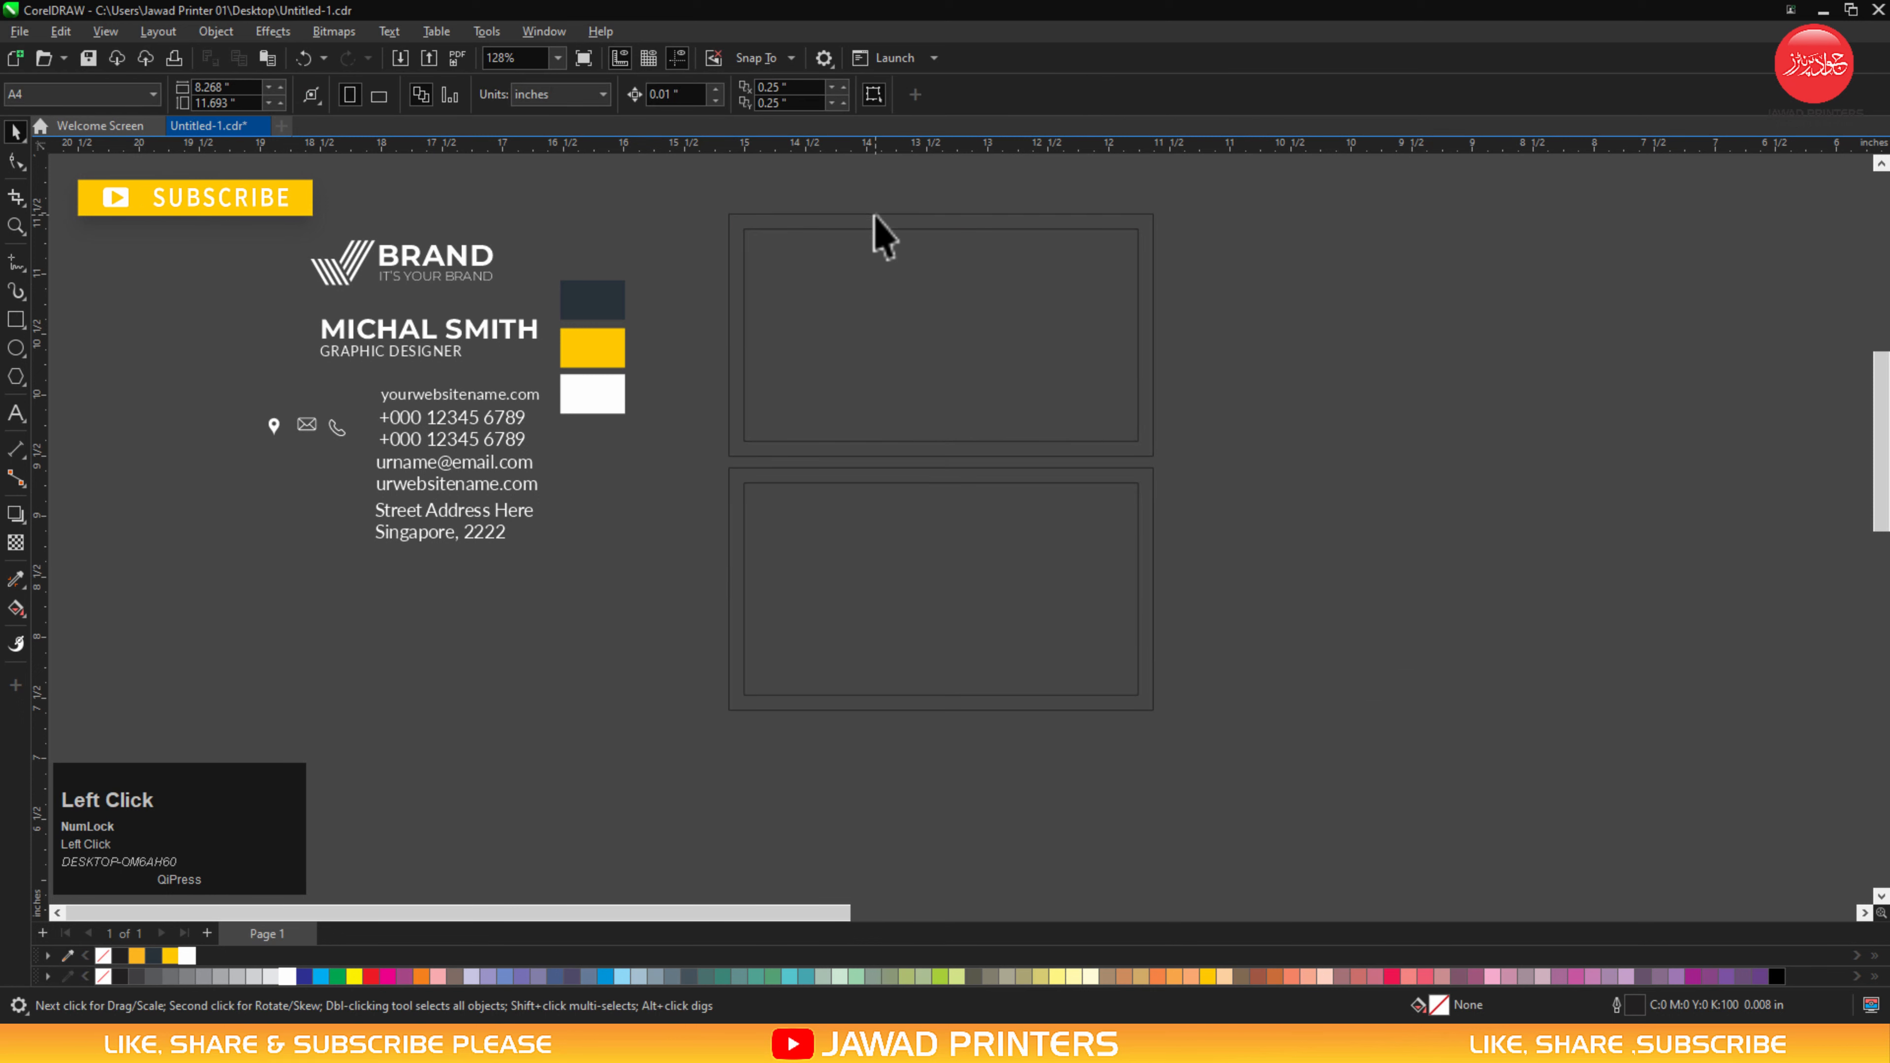
Fill the outer rectangles of both the upper and lower cards with white.
left_click(856, 236)
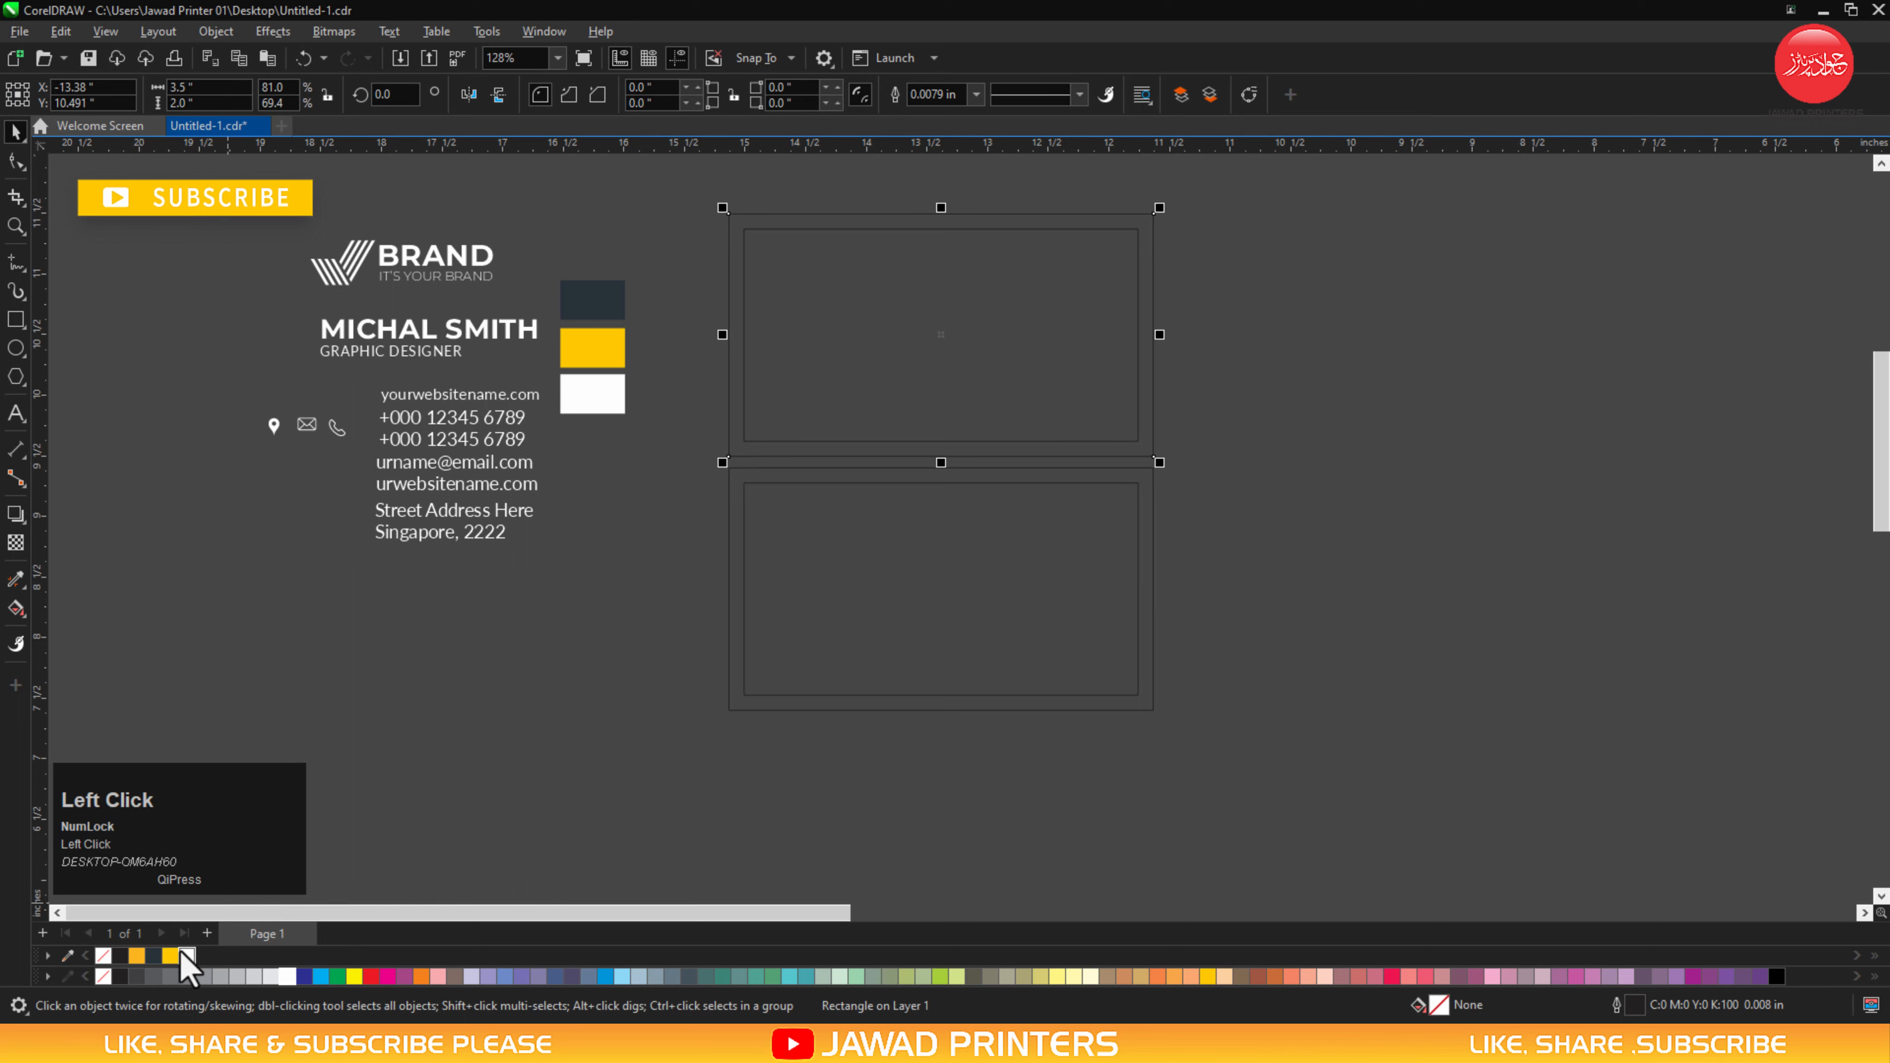
left_click(184, 956)
left_click(728, 522)
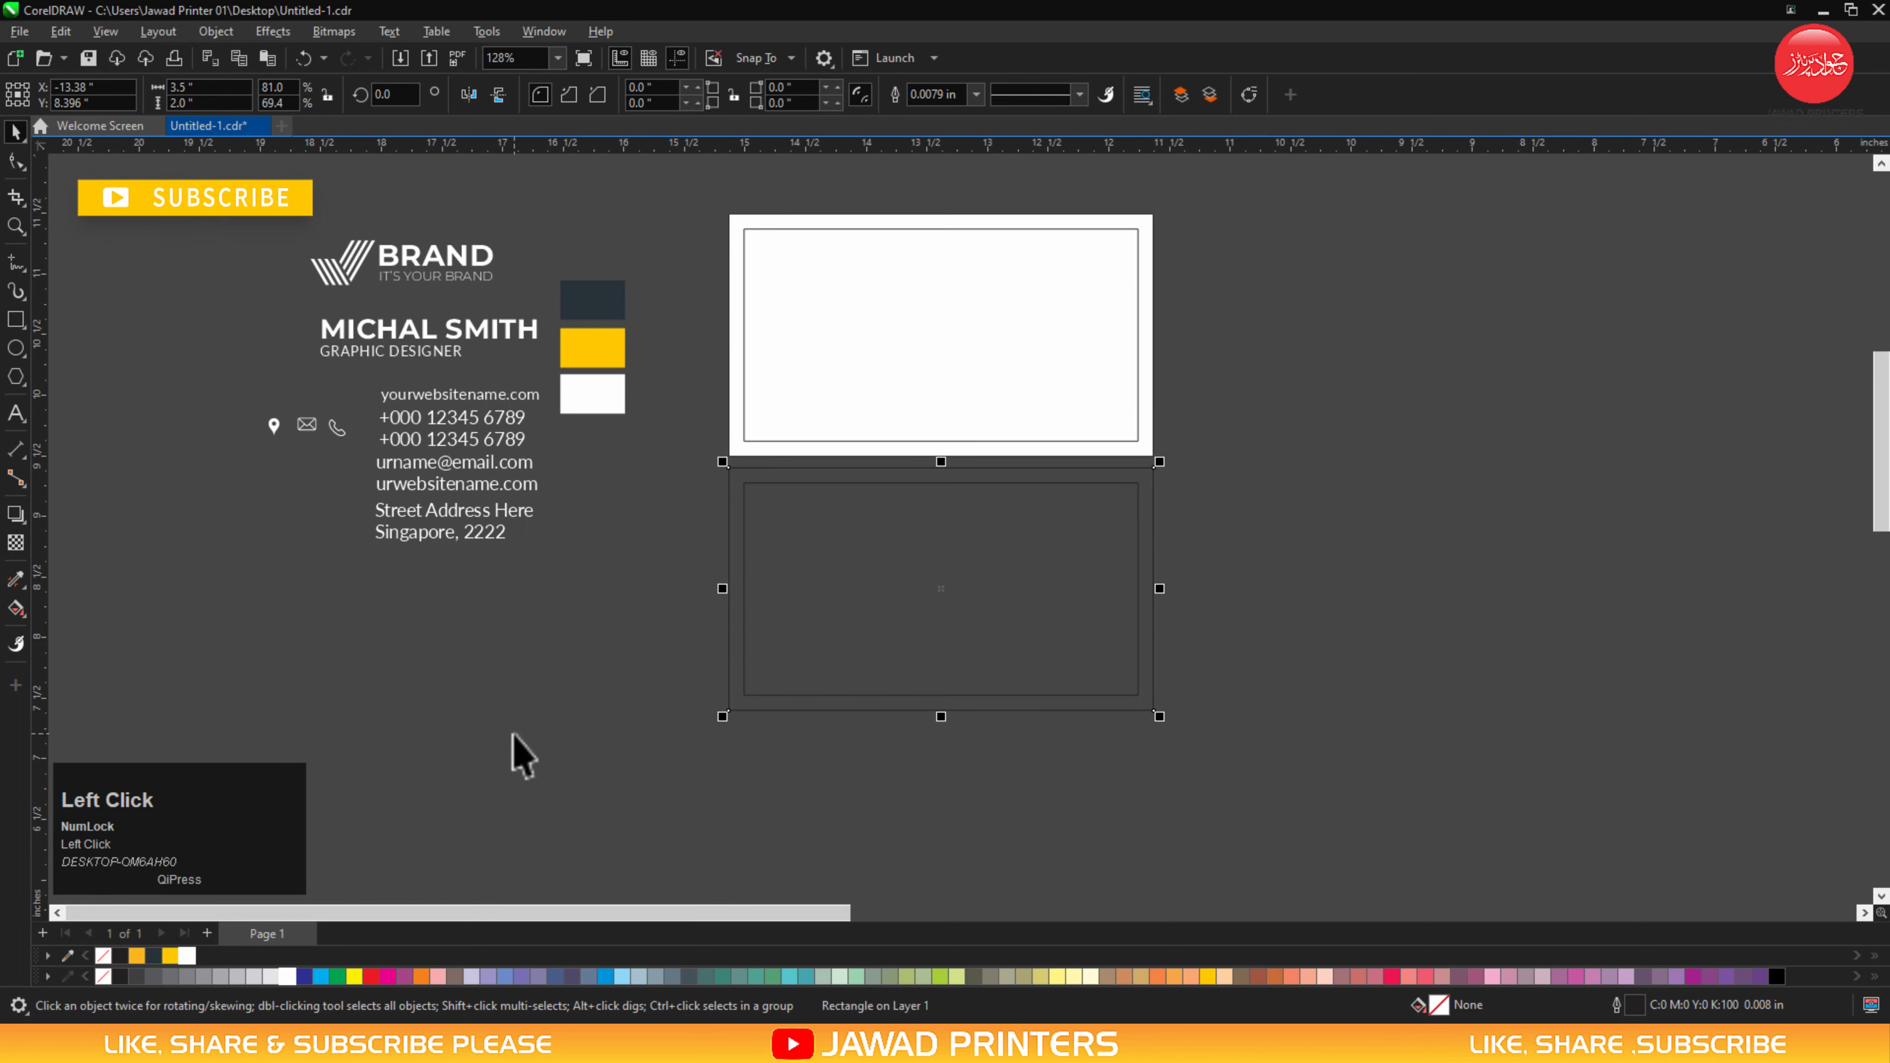
key("ctrl+r")
key("F2")
left_click_drag(222, 195, 1294, 789)
left_click(1583, 481)
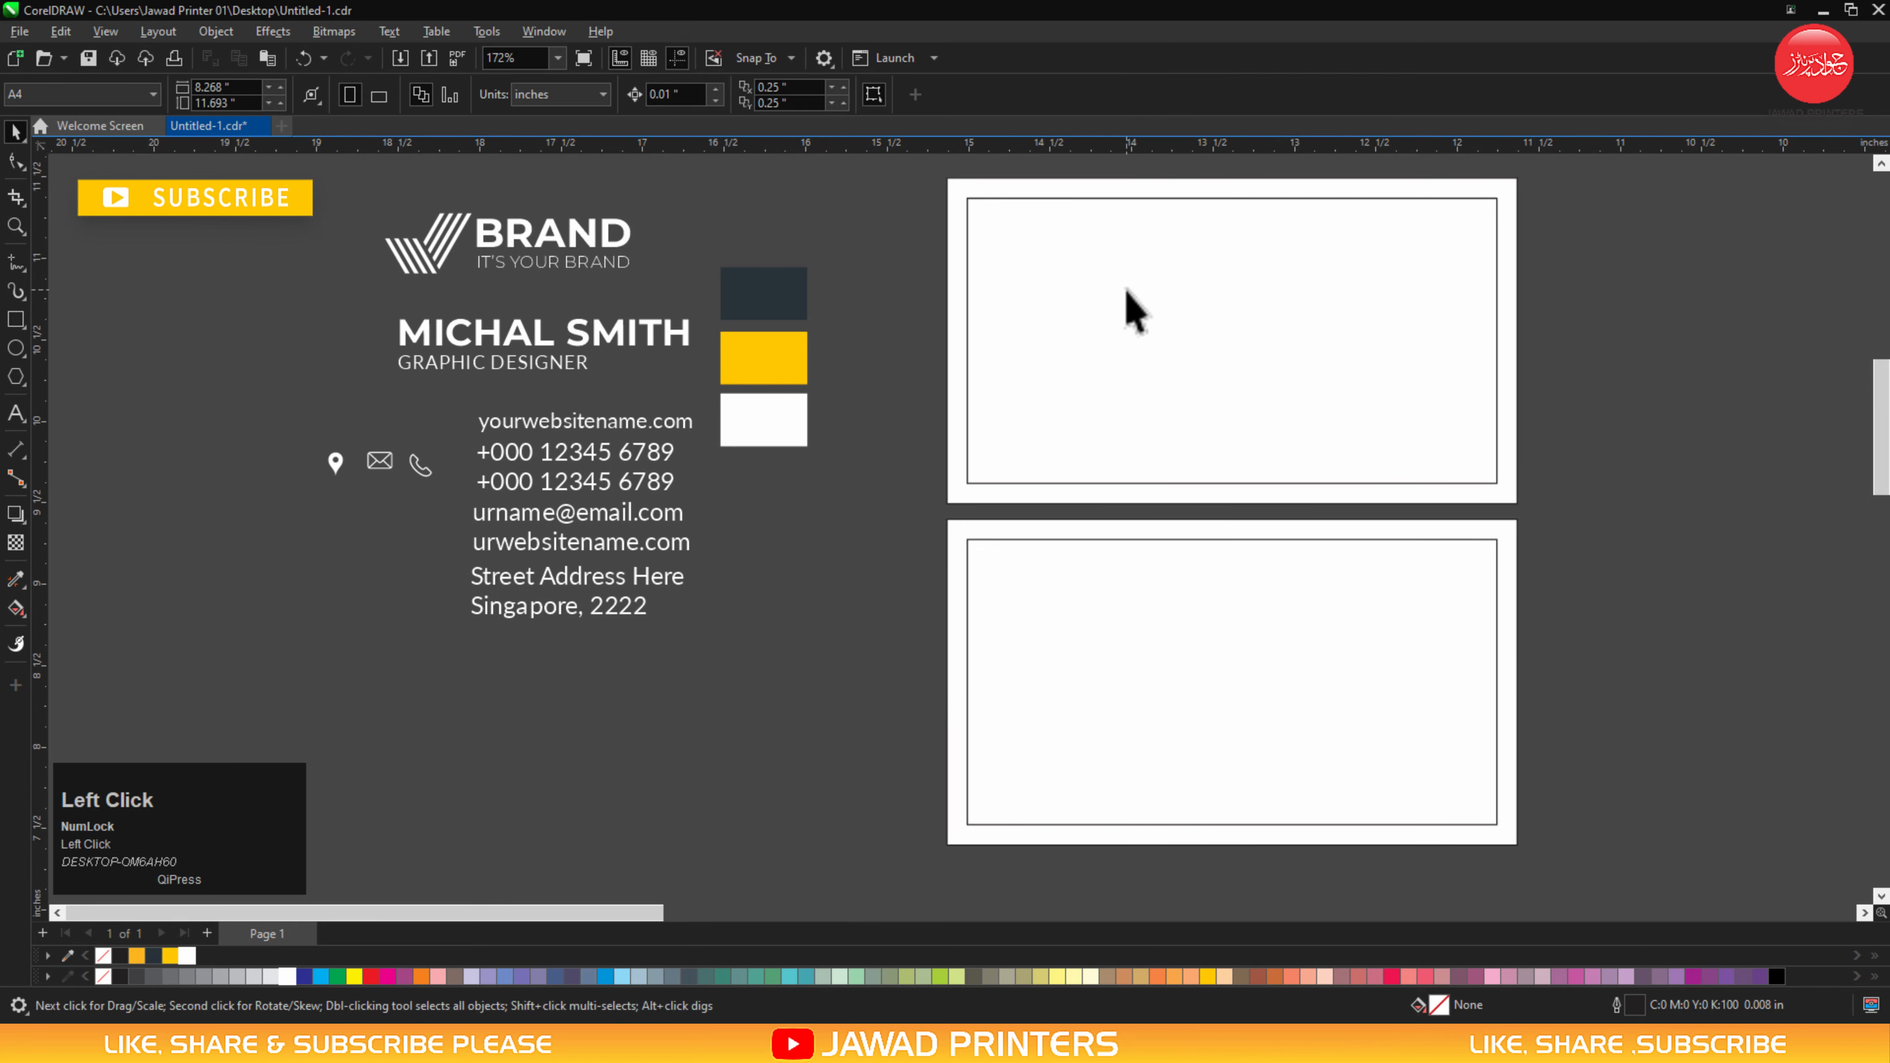
Draw a rectangle about 0.92 by 0.59 inches at the upper card's left edge and centre it vertically on the card.
left_click(1048, 195)
left_click(928, 190)
left_click(16, 320)
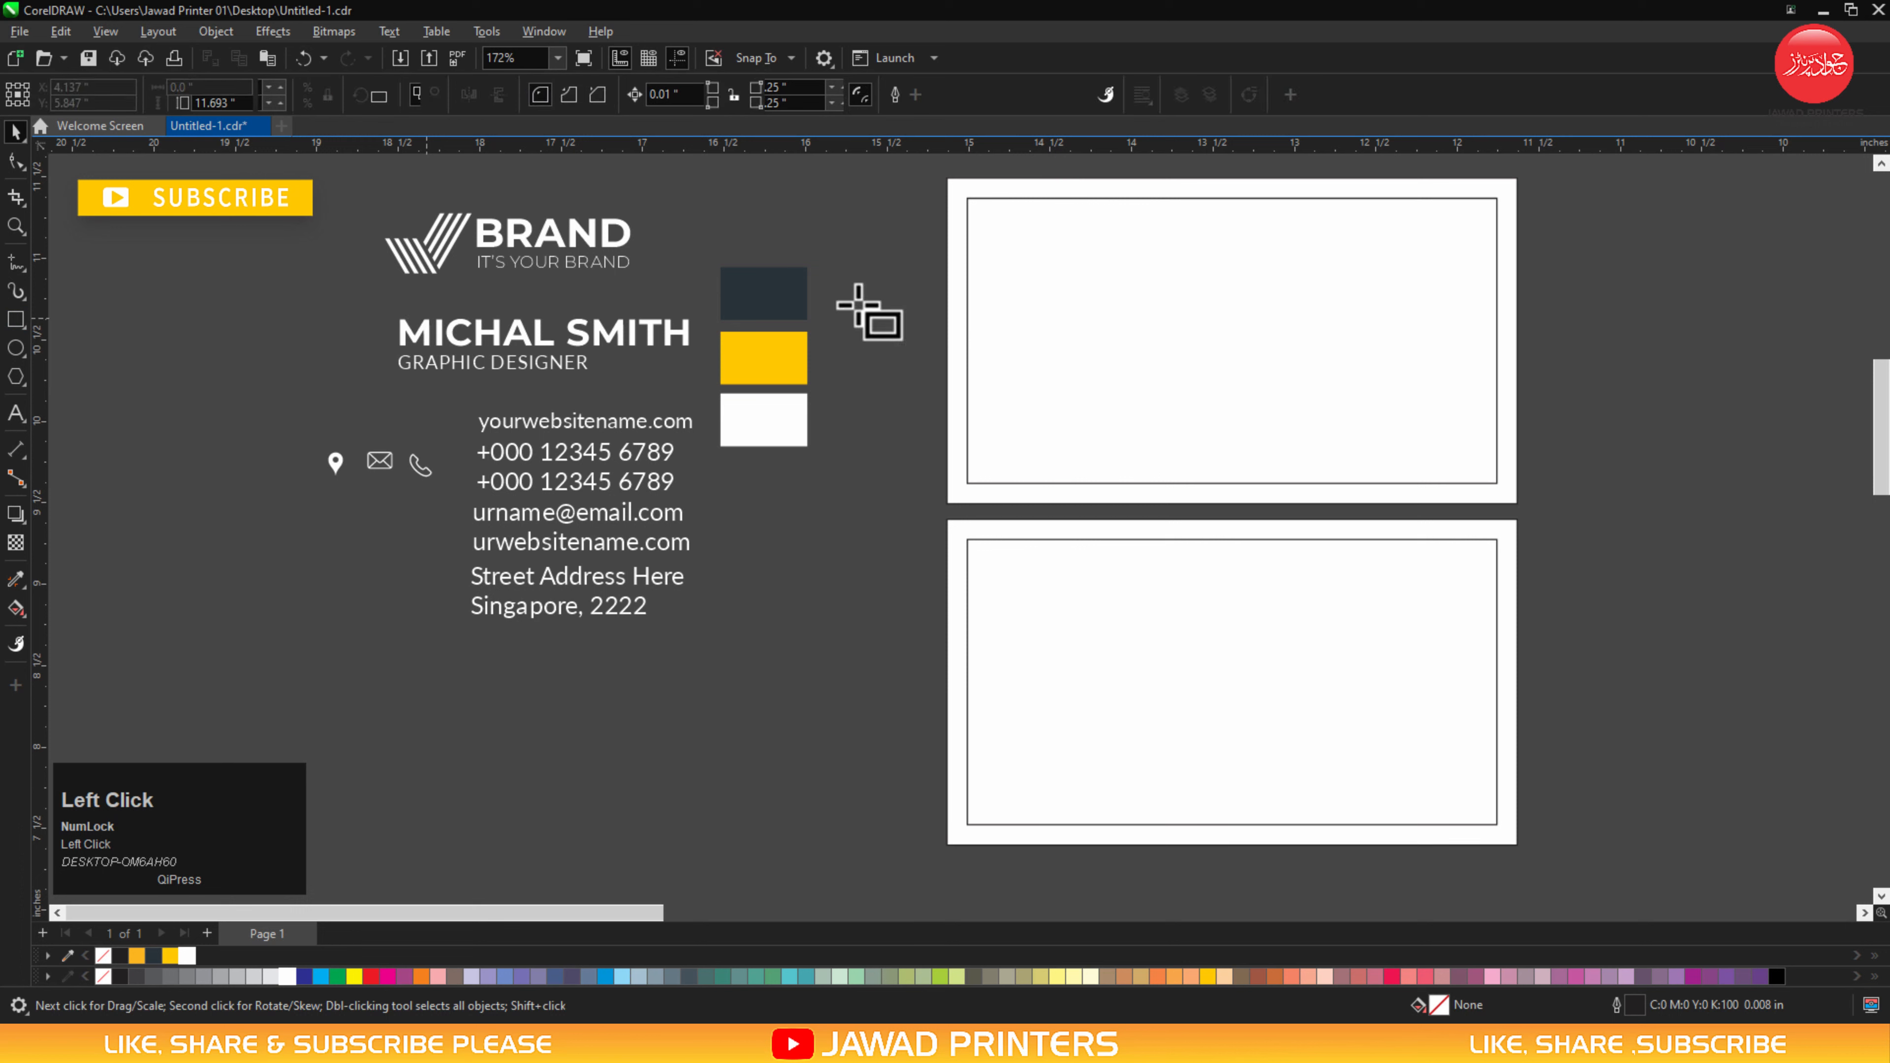
left_click_drag(948, 274, 1098, 369)
key("space")
left_click(957, 245, "shift")
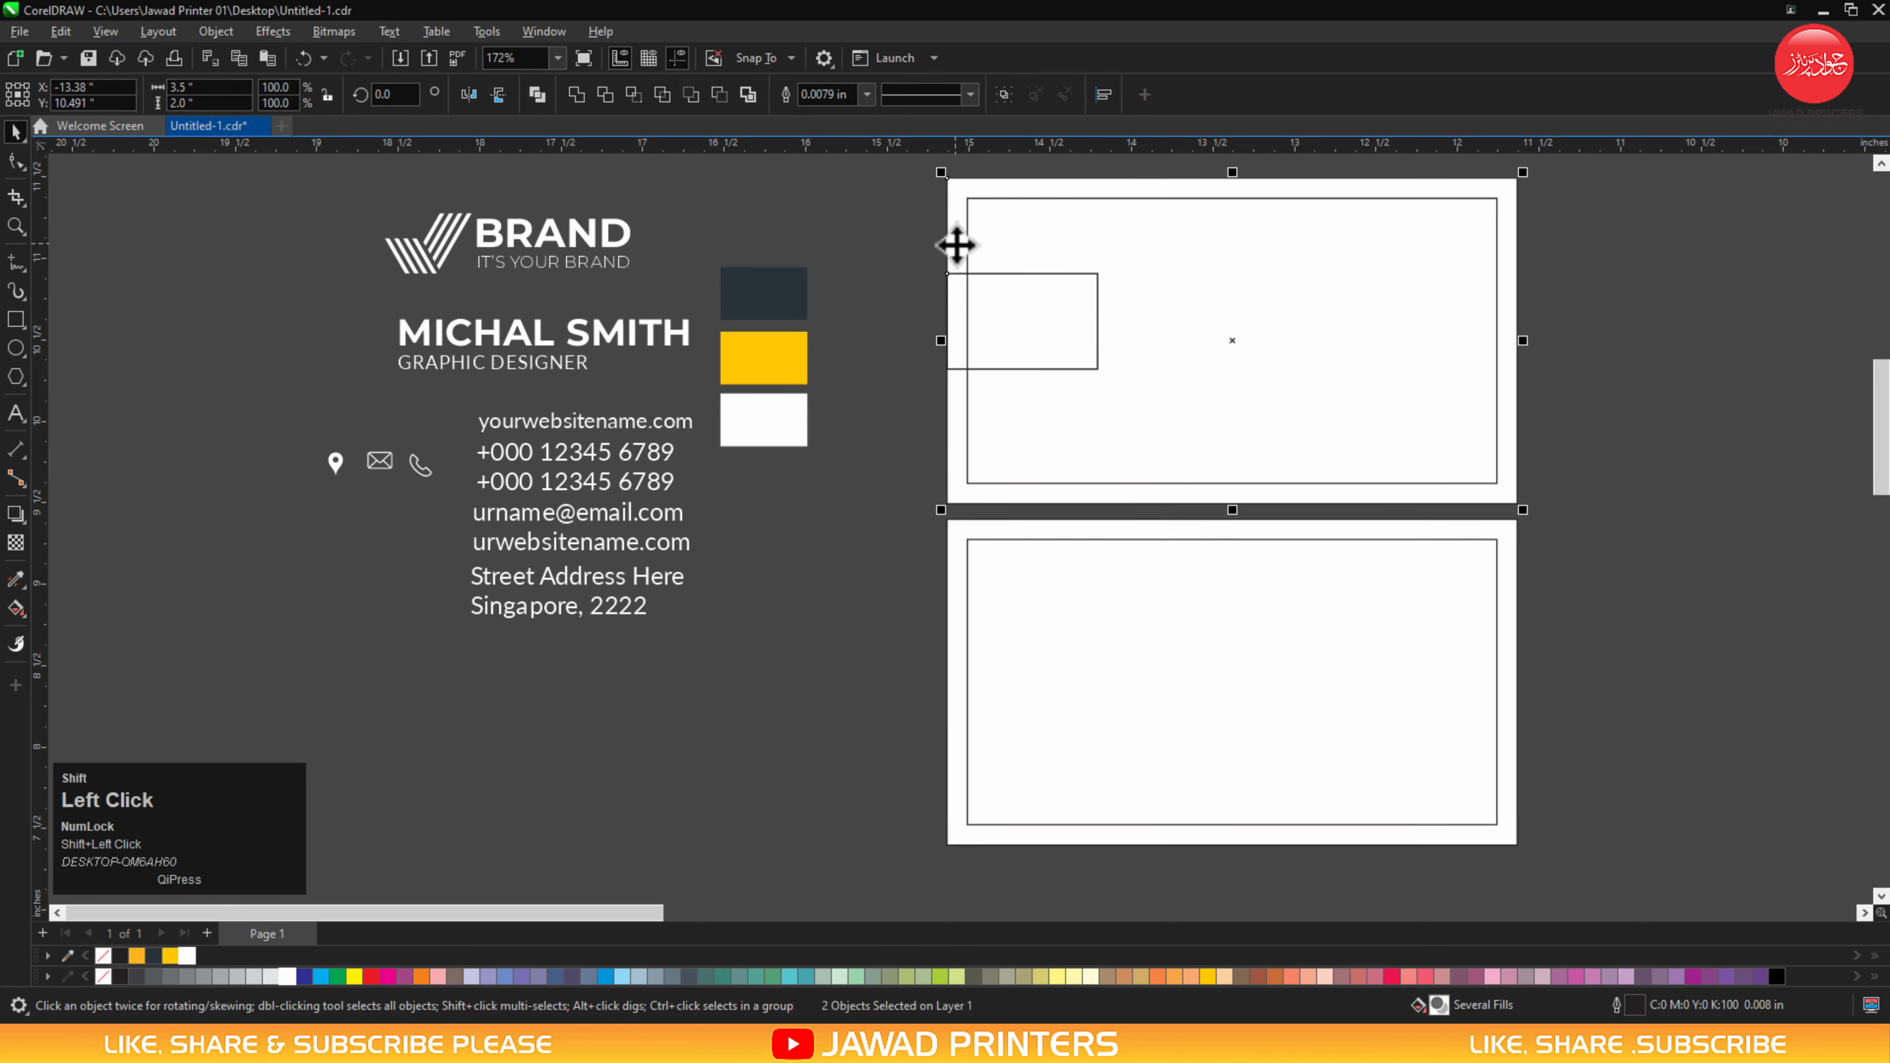
Round only the small rectangle's two right corners to about 0.048 inches and widen it rightward to about 1.14 inches.
key("F2")
left_click_drag(901, 249, 1488, 469)
key("space")
left_click(575, 358)
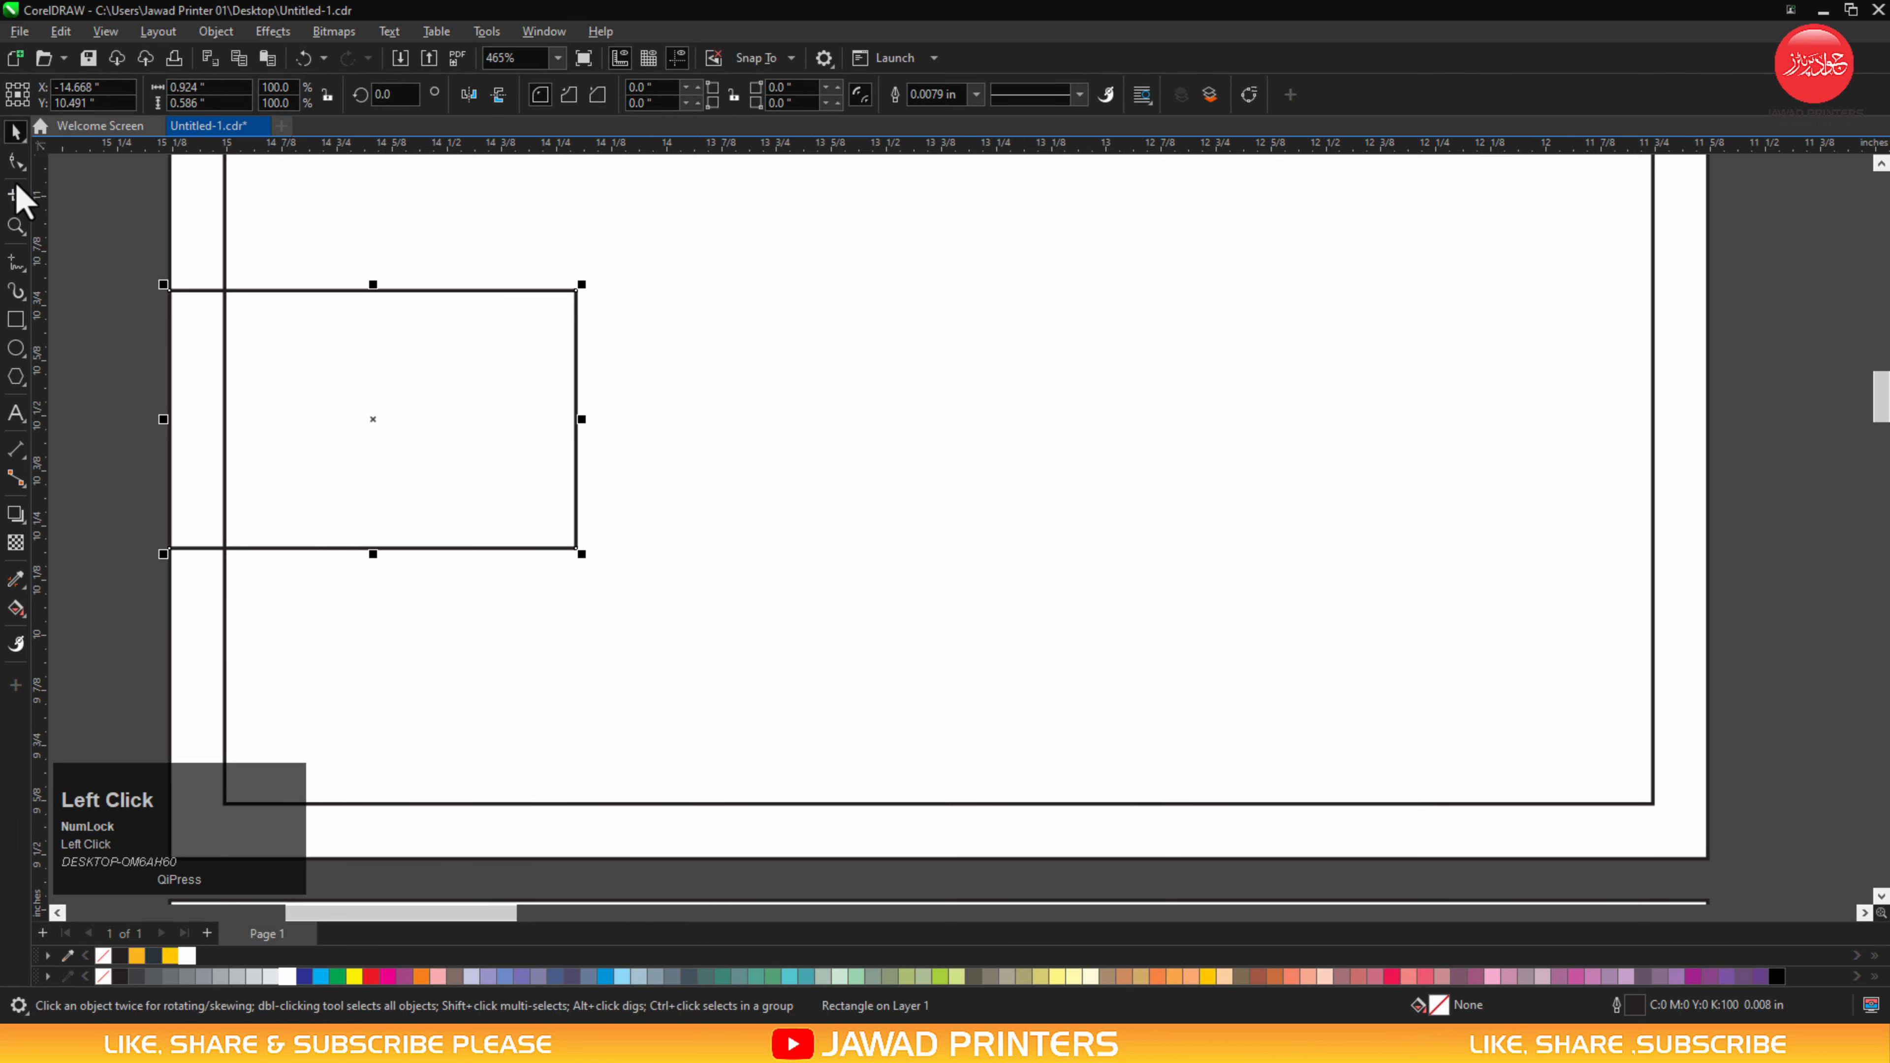
left_click(16, 161)
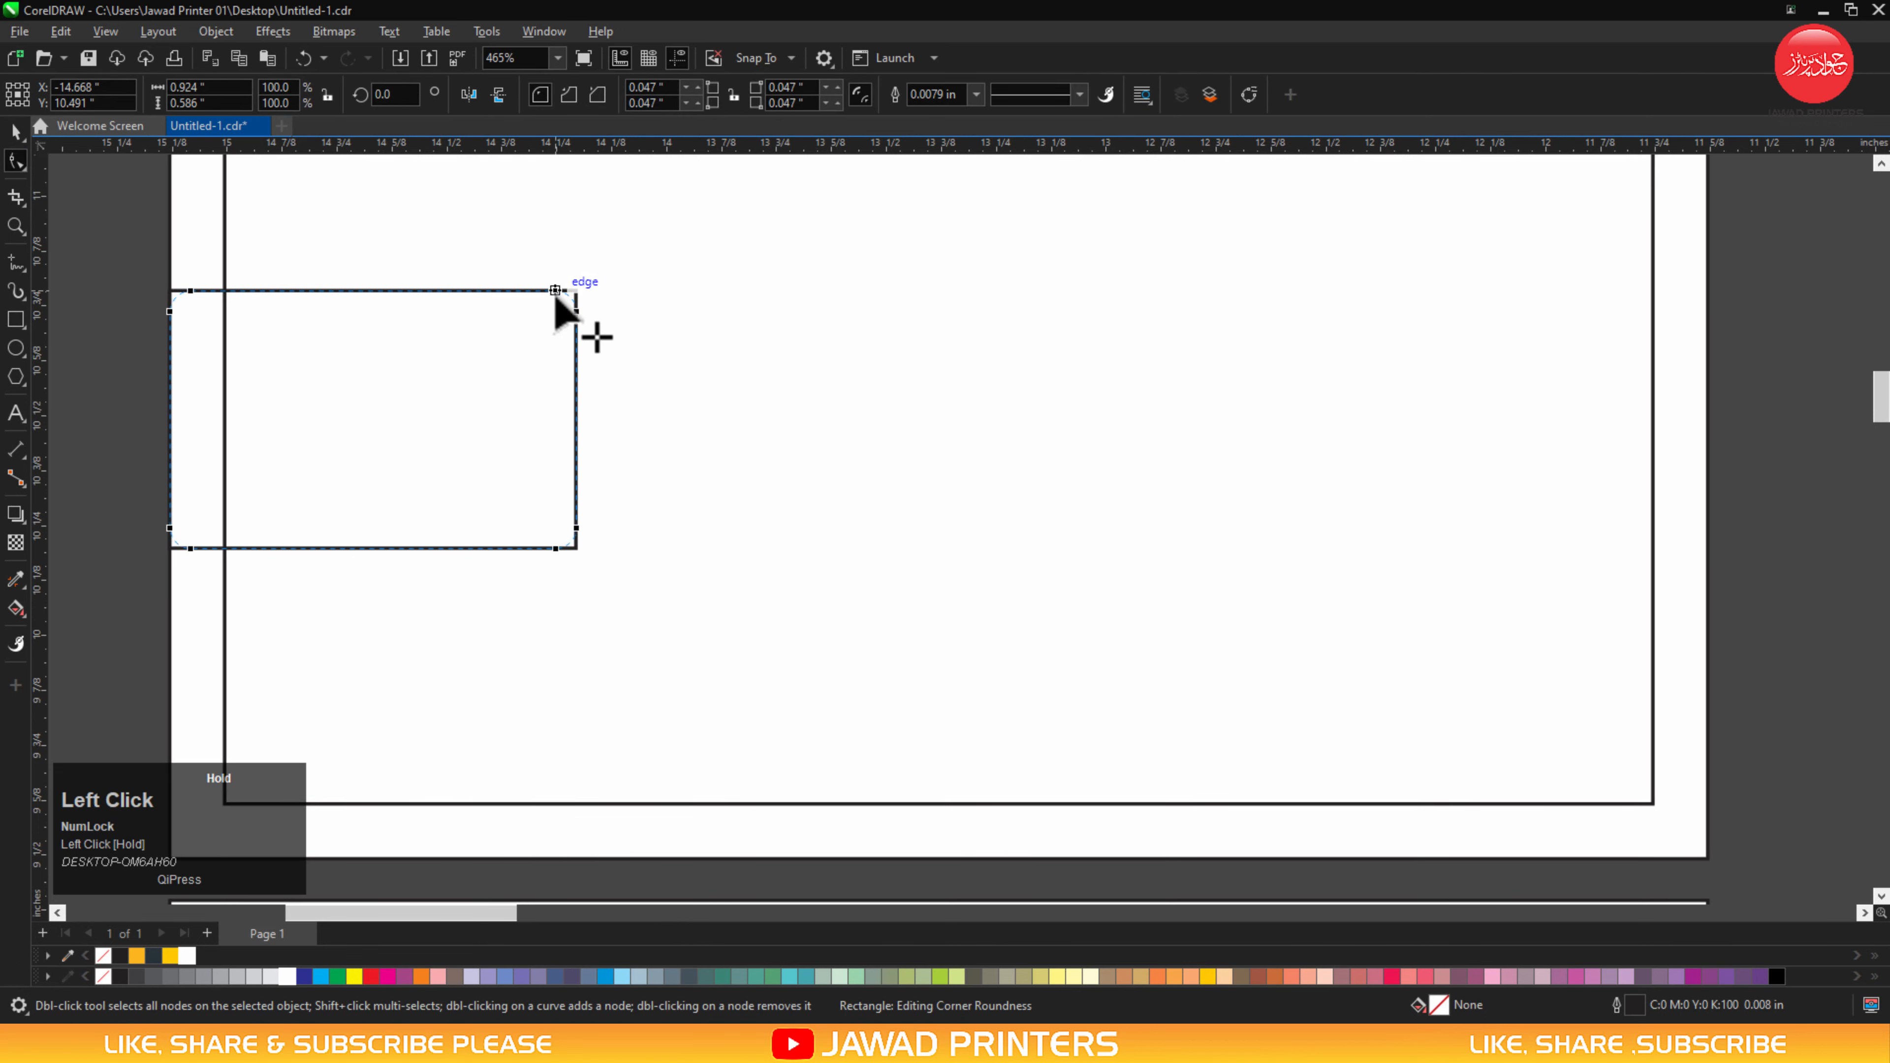
left_click_drag(555, 295, 550, 297)
left_click_drag(208, 300, 172, 288)
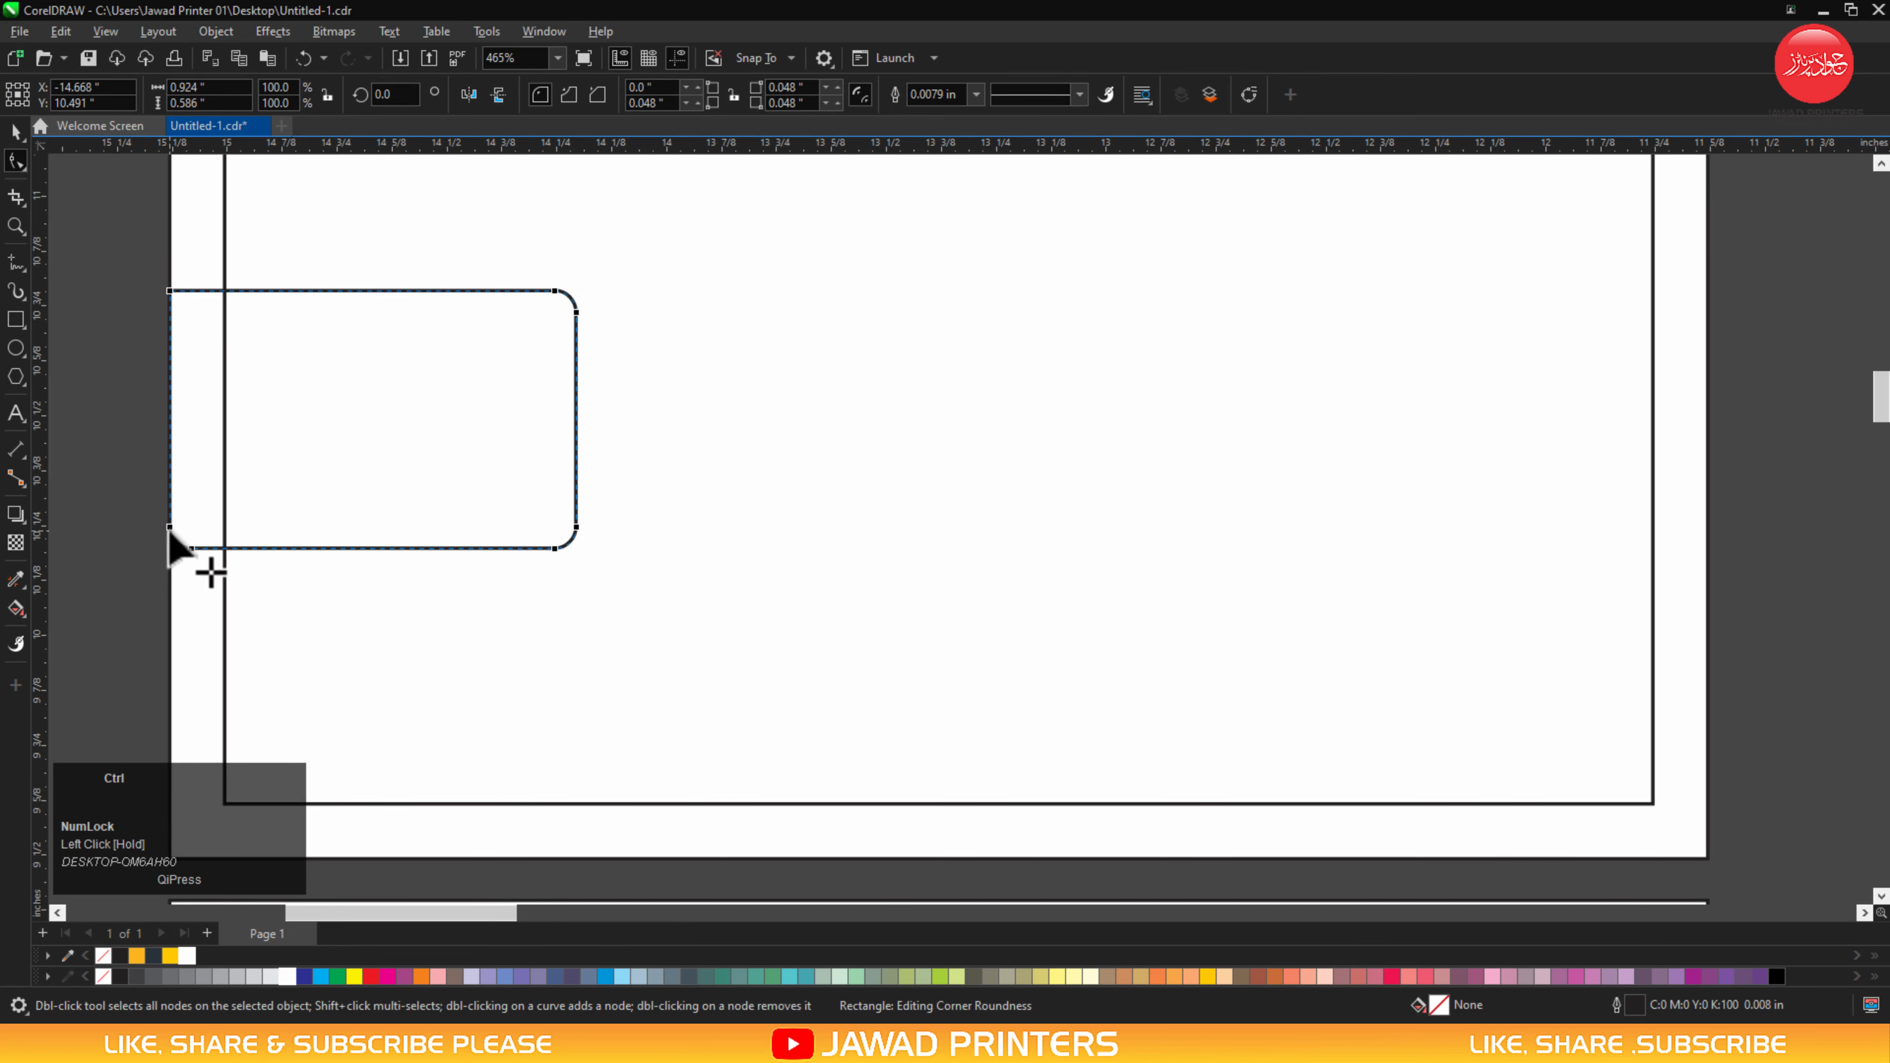
left_click_drag(171, 530, 164, 601)
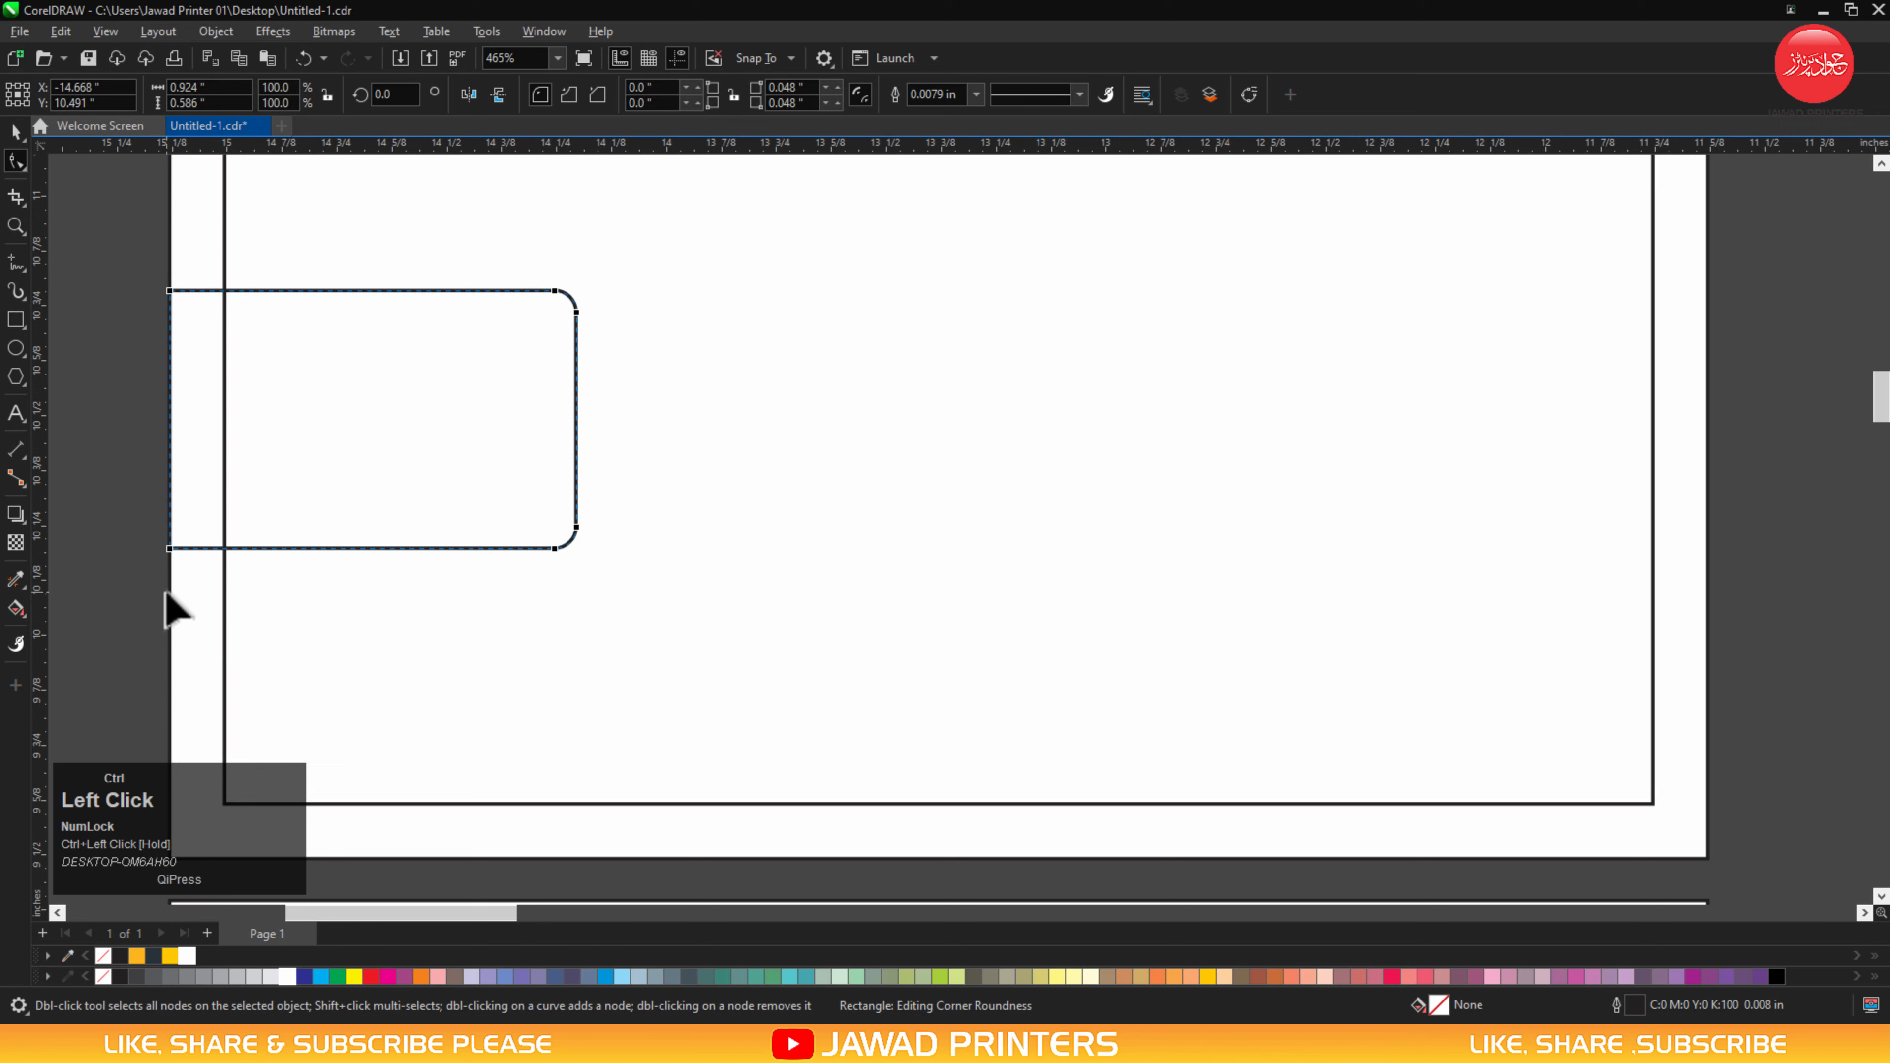
key("space")
left_click_drag(578, 418, 684, 426)
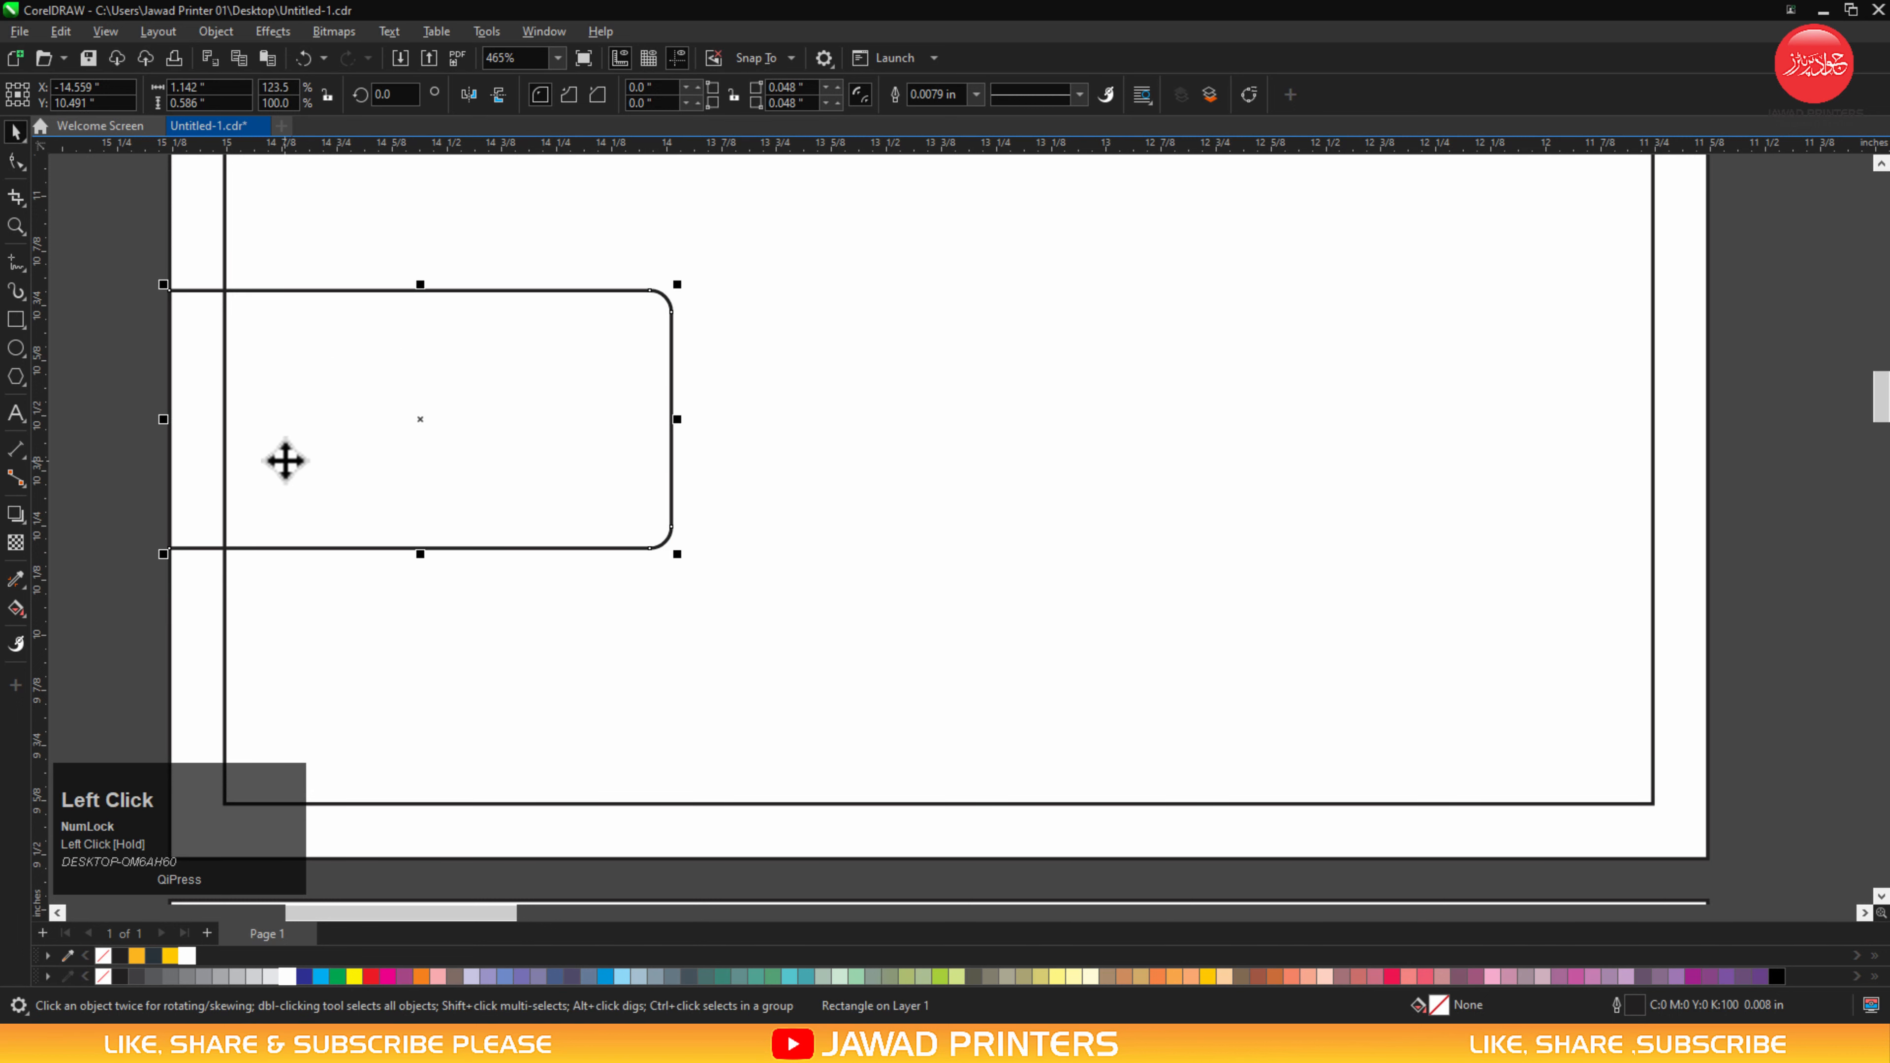
Copy the yellow swatch's fill and outline attributes onto the rounded rectangle with the Attributes Eyedropper.
key("F3")
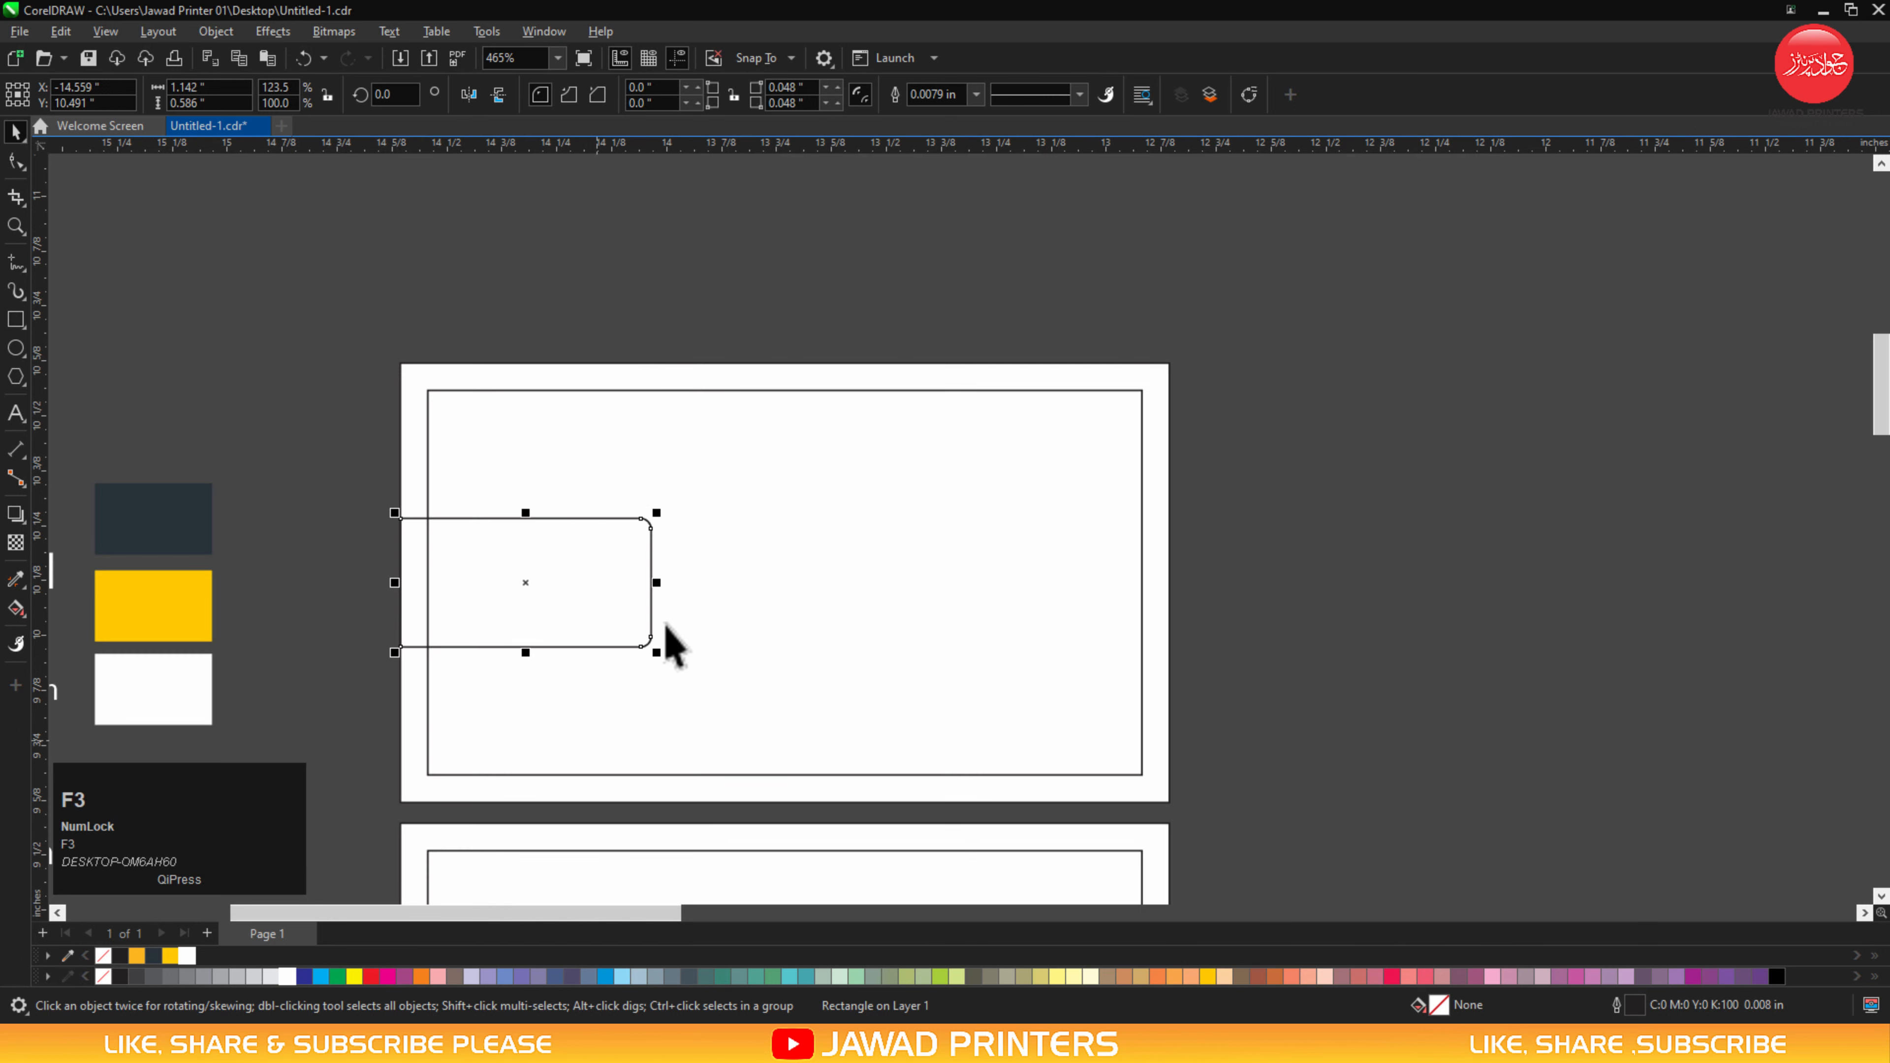
key("F2")
left_click_drag(1248, 354, 13, 856)
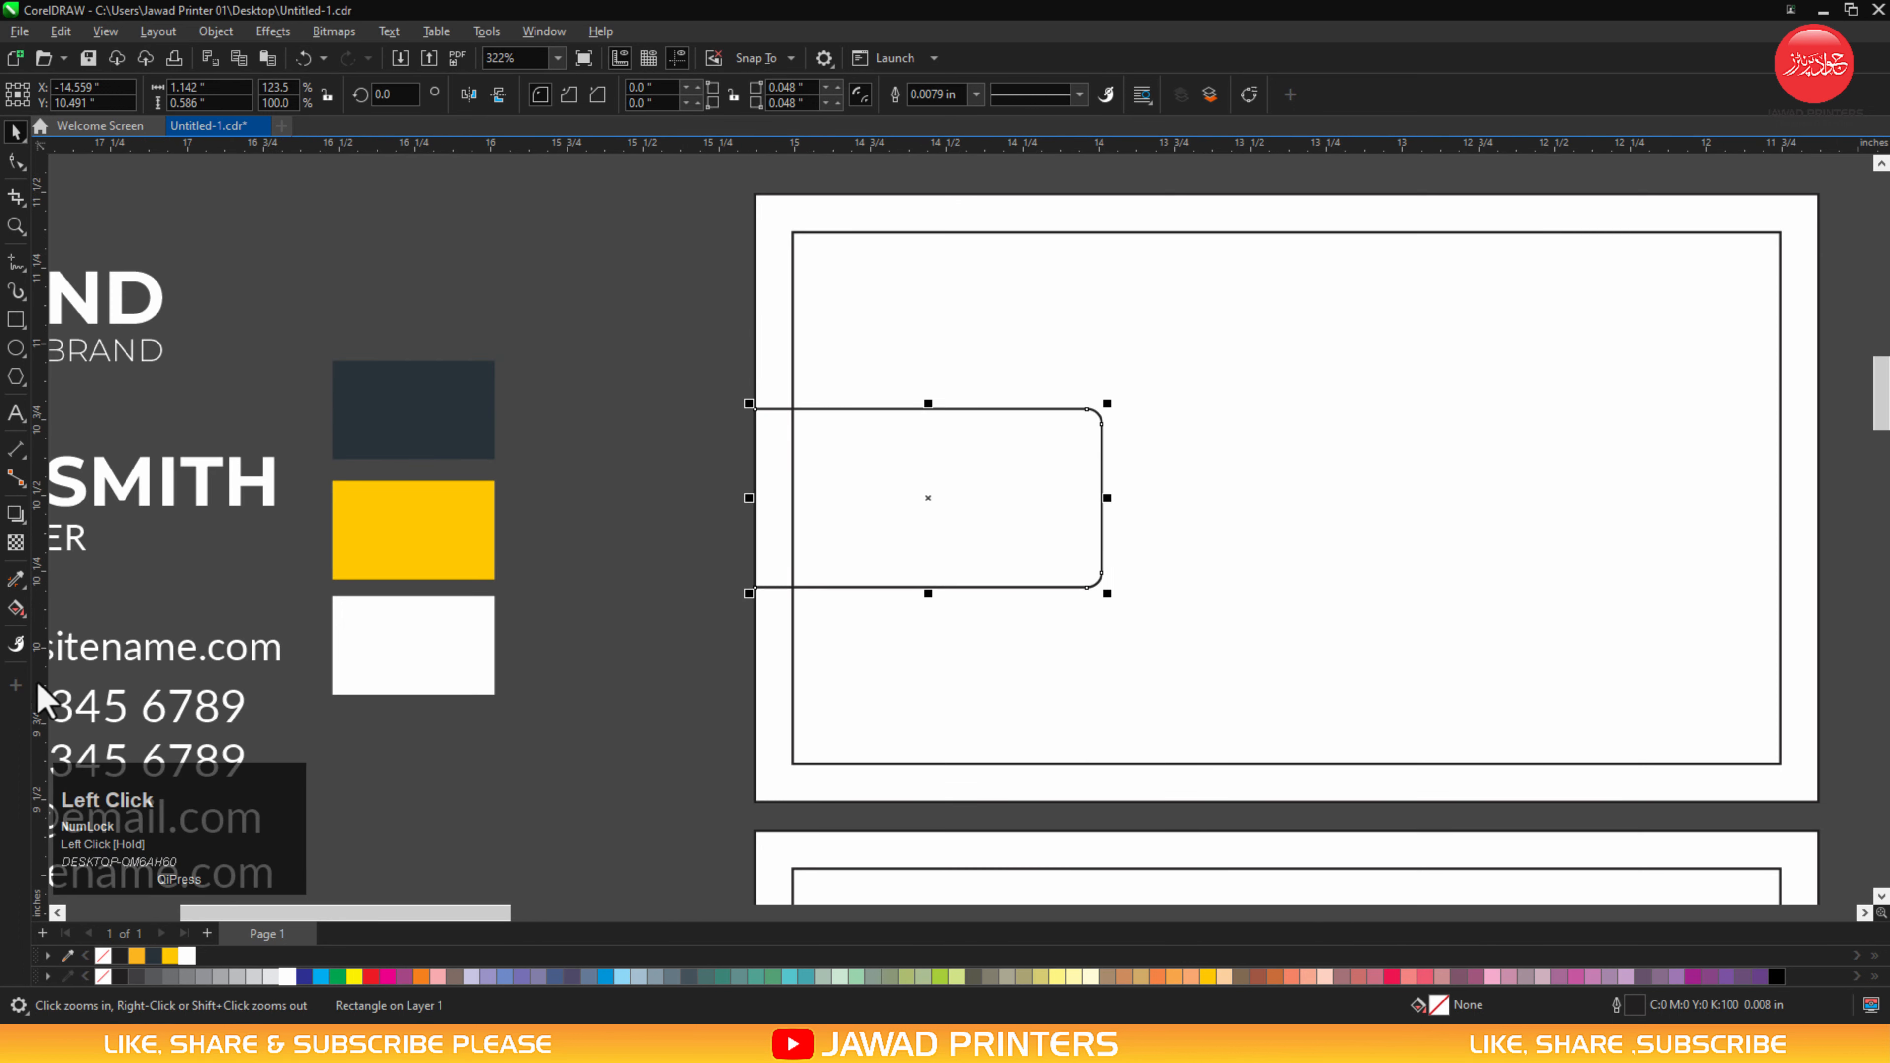
left_click(21, 604)
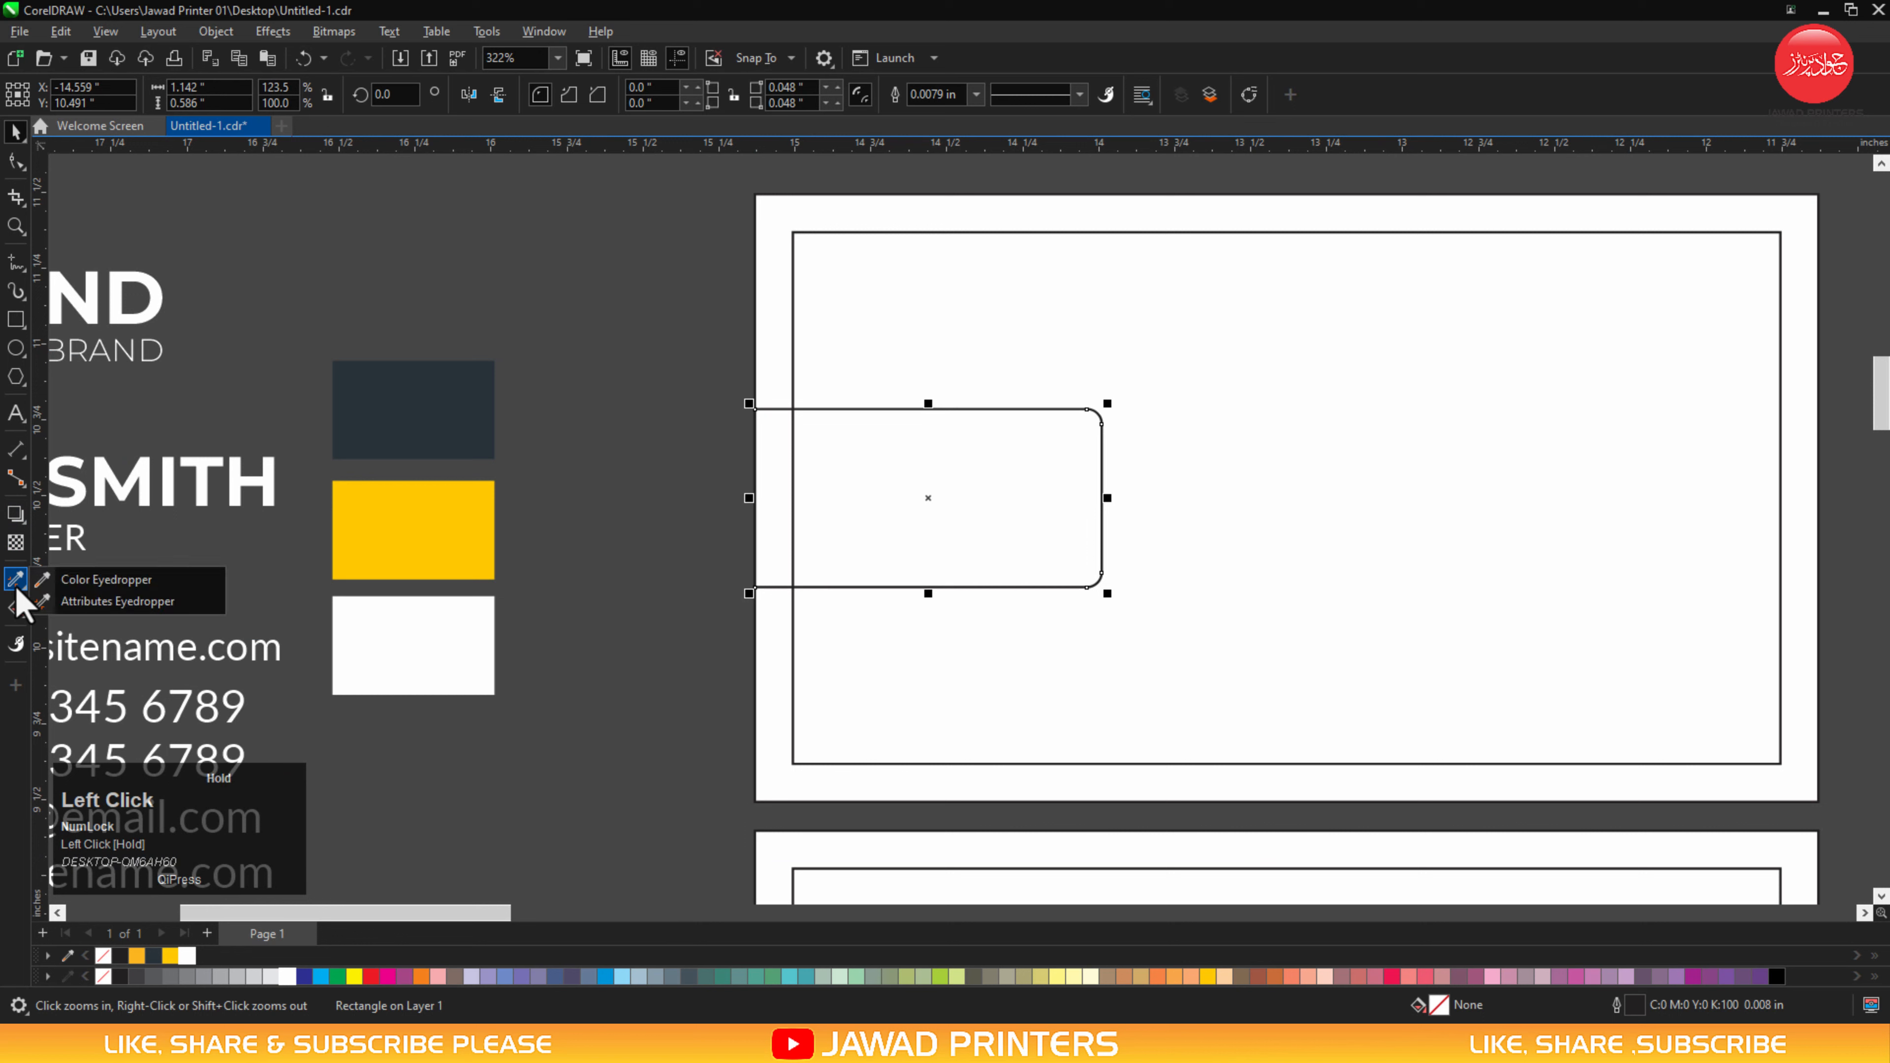
left_click(67, 605)
left_click(856, 517)
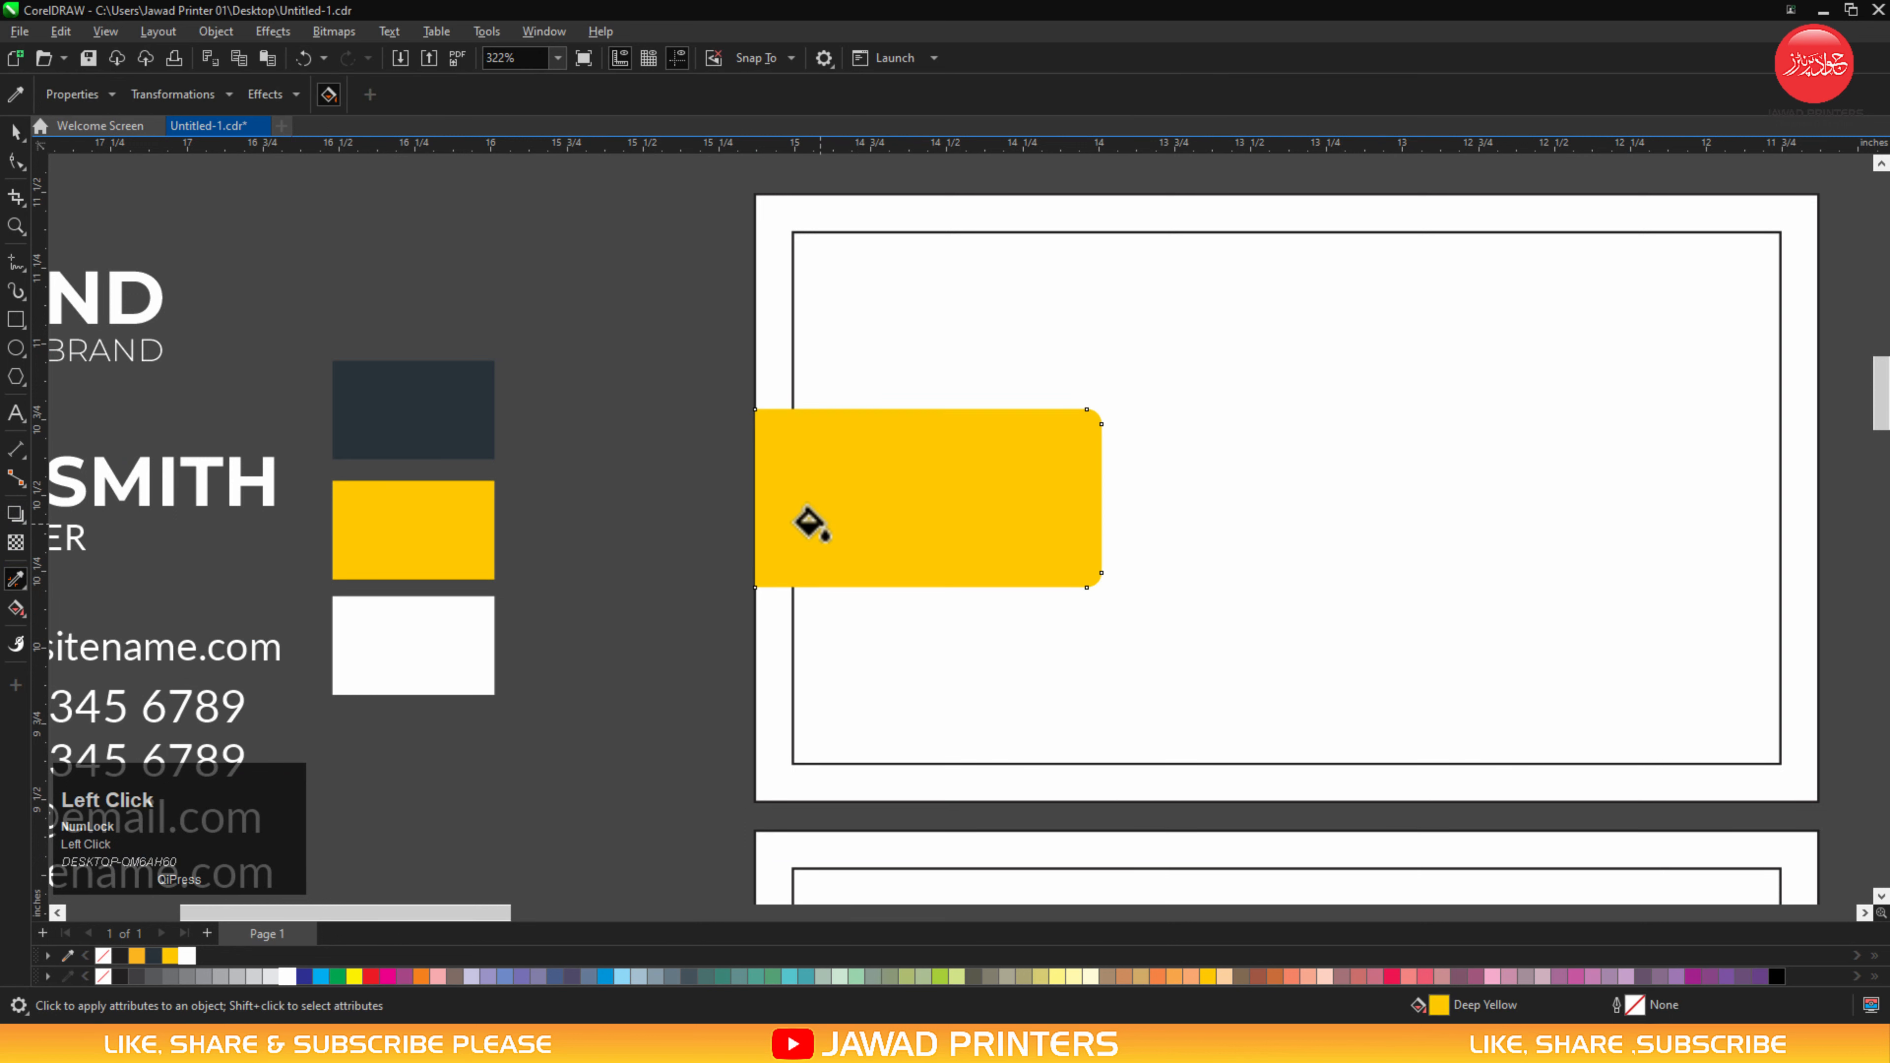
key("space")
Duplicate the yellow block, align the copy to the upper card's right edge, and mirror it horizontally.
left_click(781, 510)
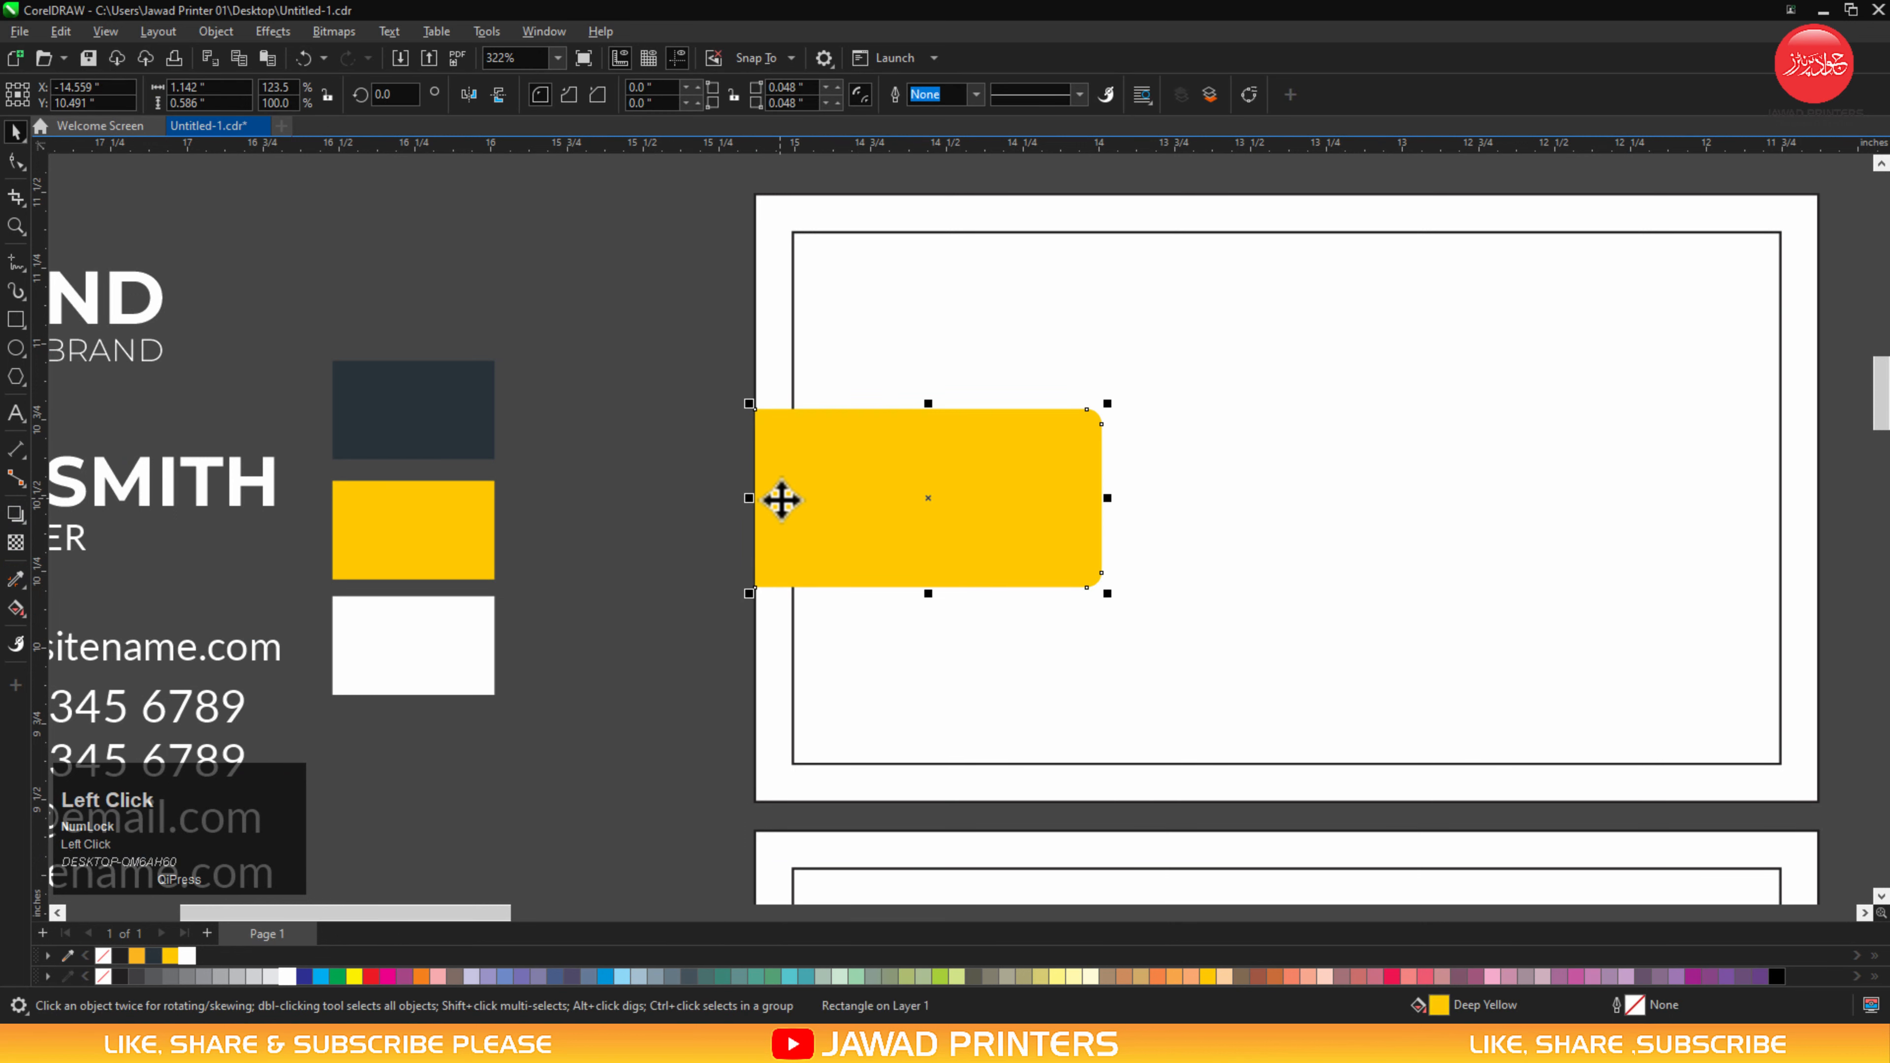
key("KP_Add")
left_click(776, 398, "shift")
key("r")
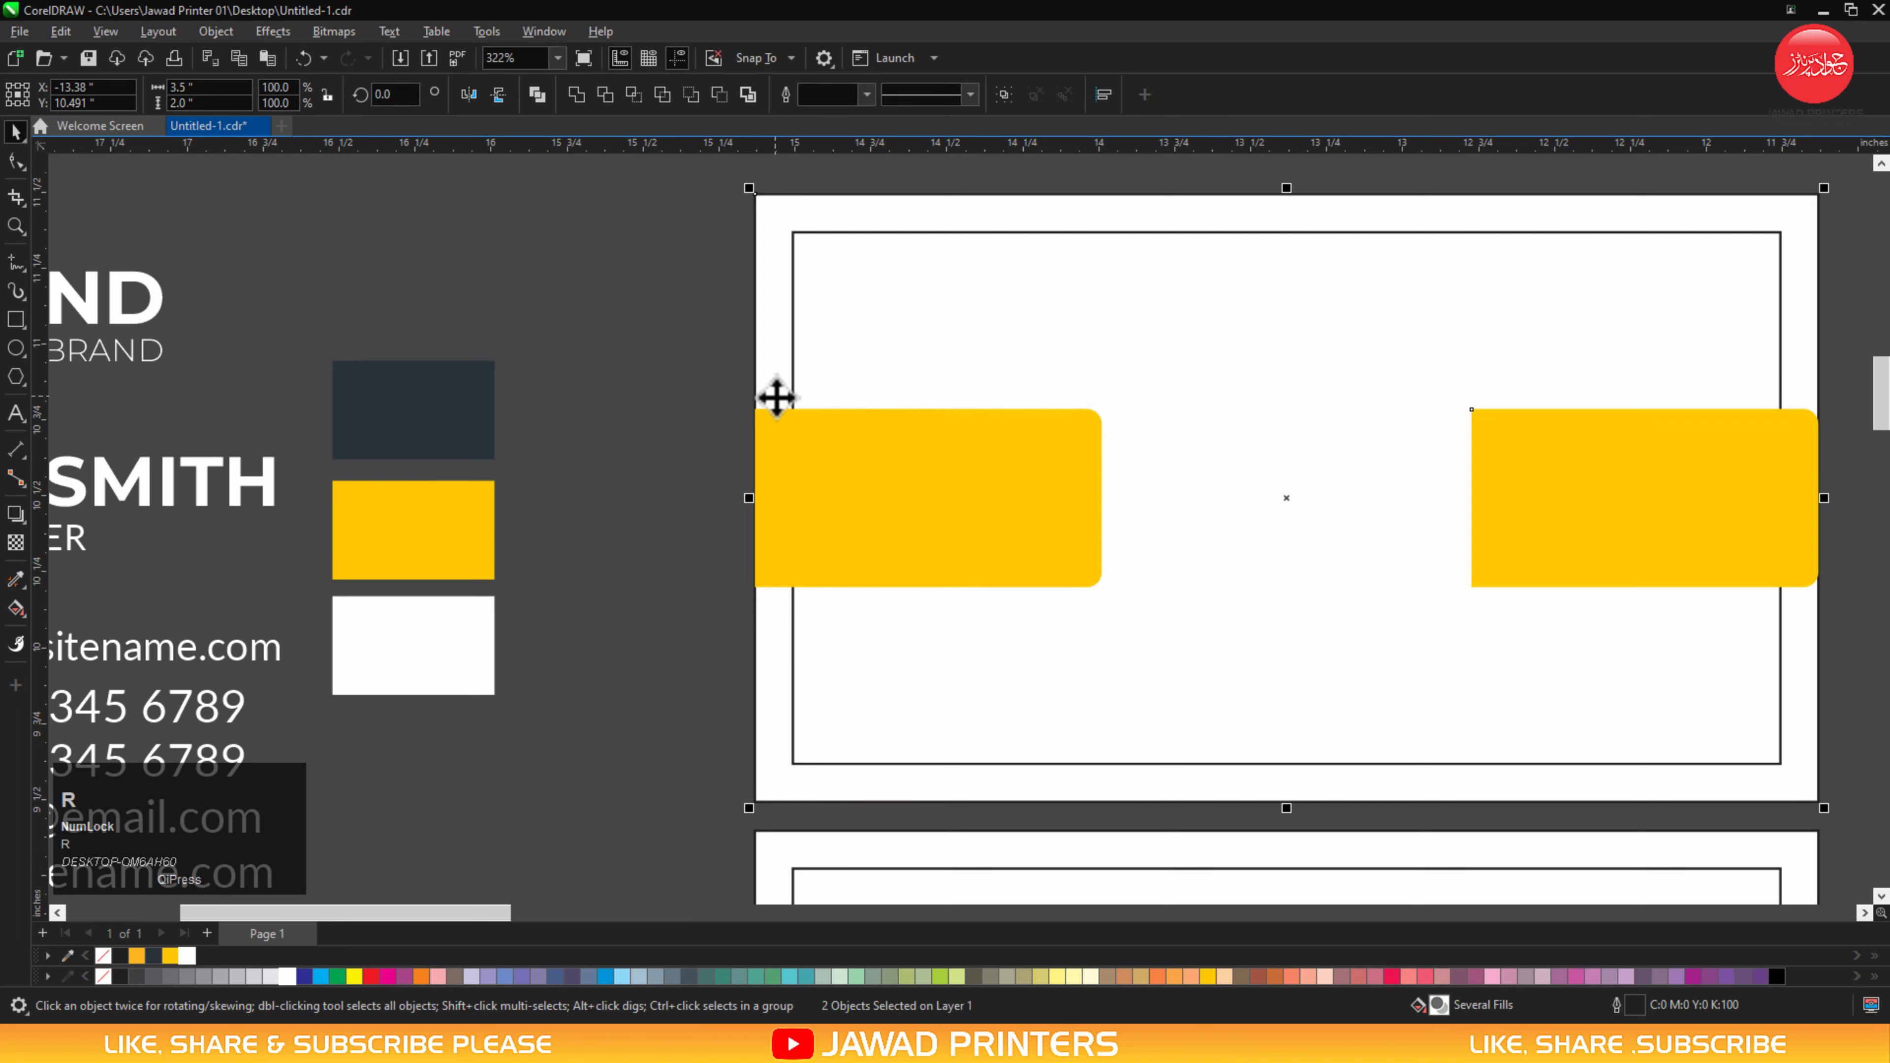
left_click(776, 274, "shift")
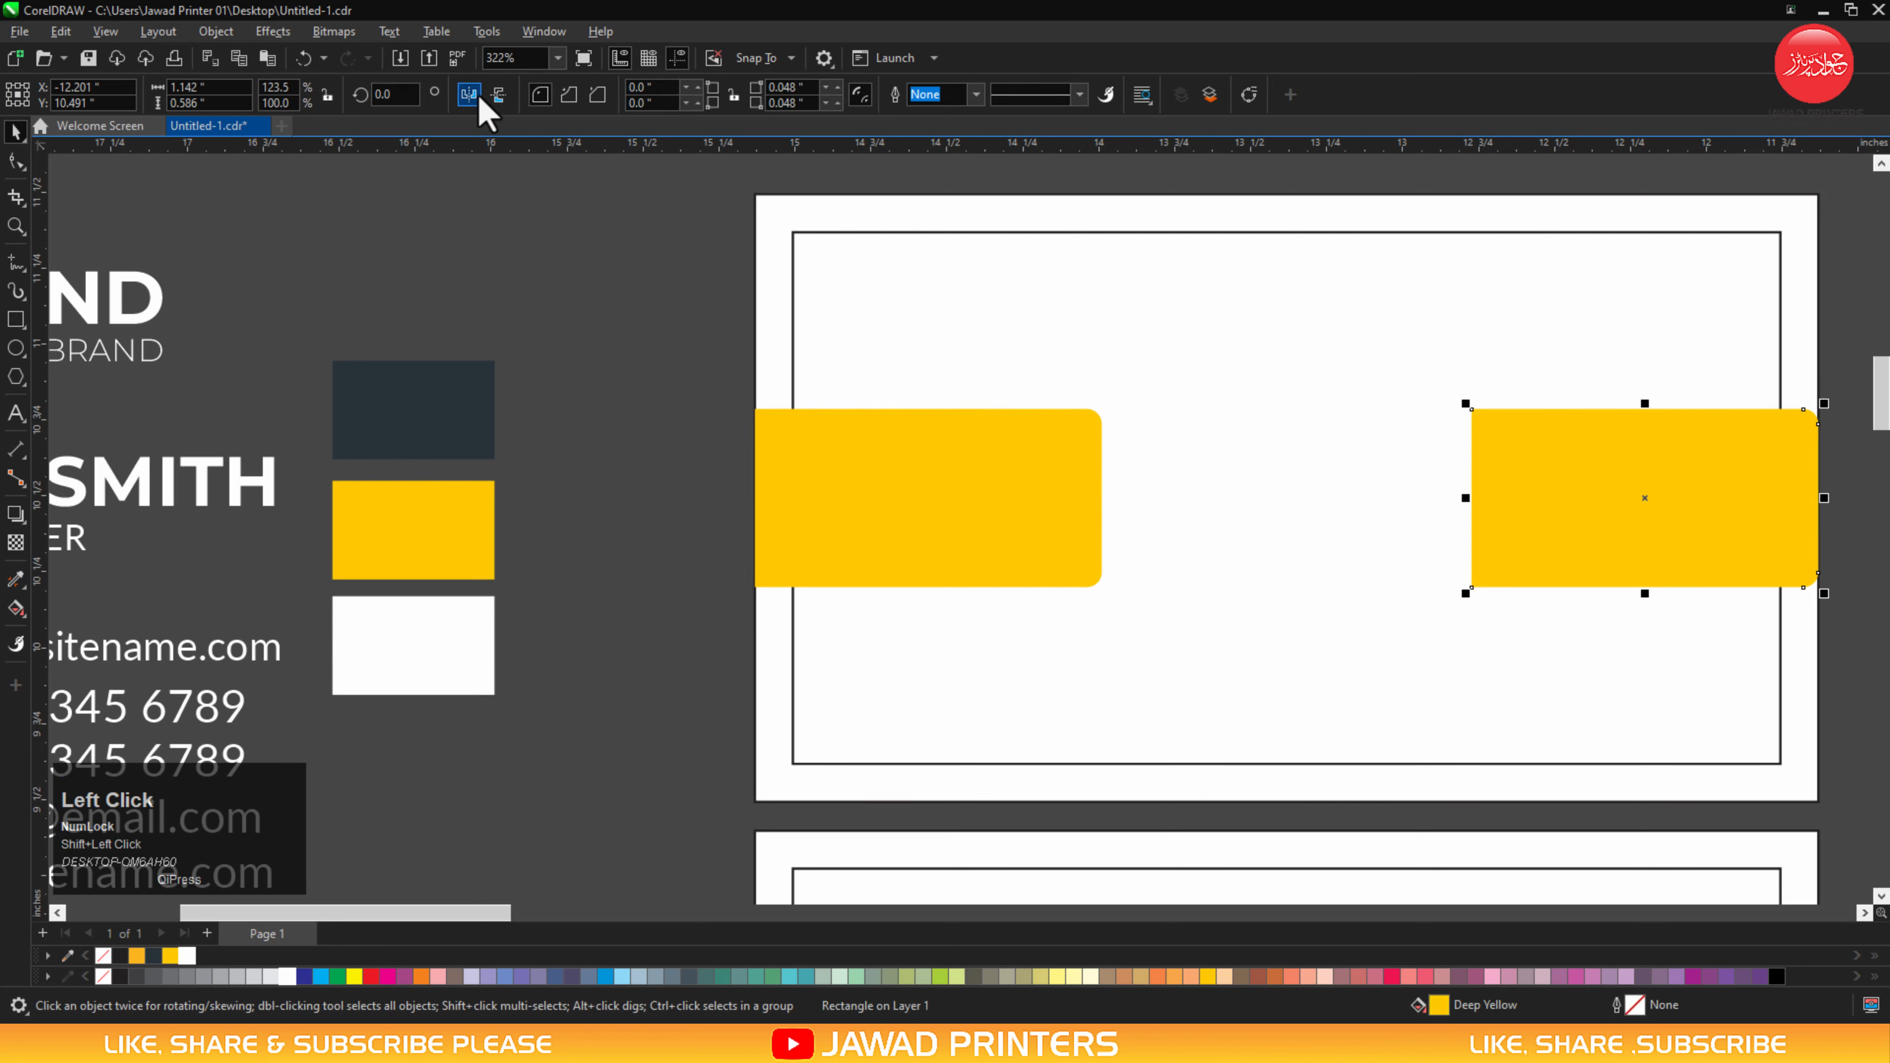
left_click(740, 499)
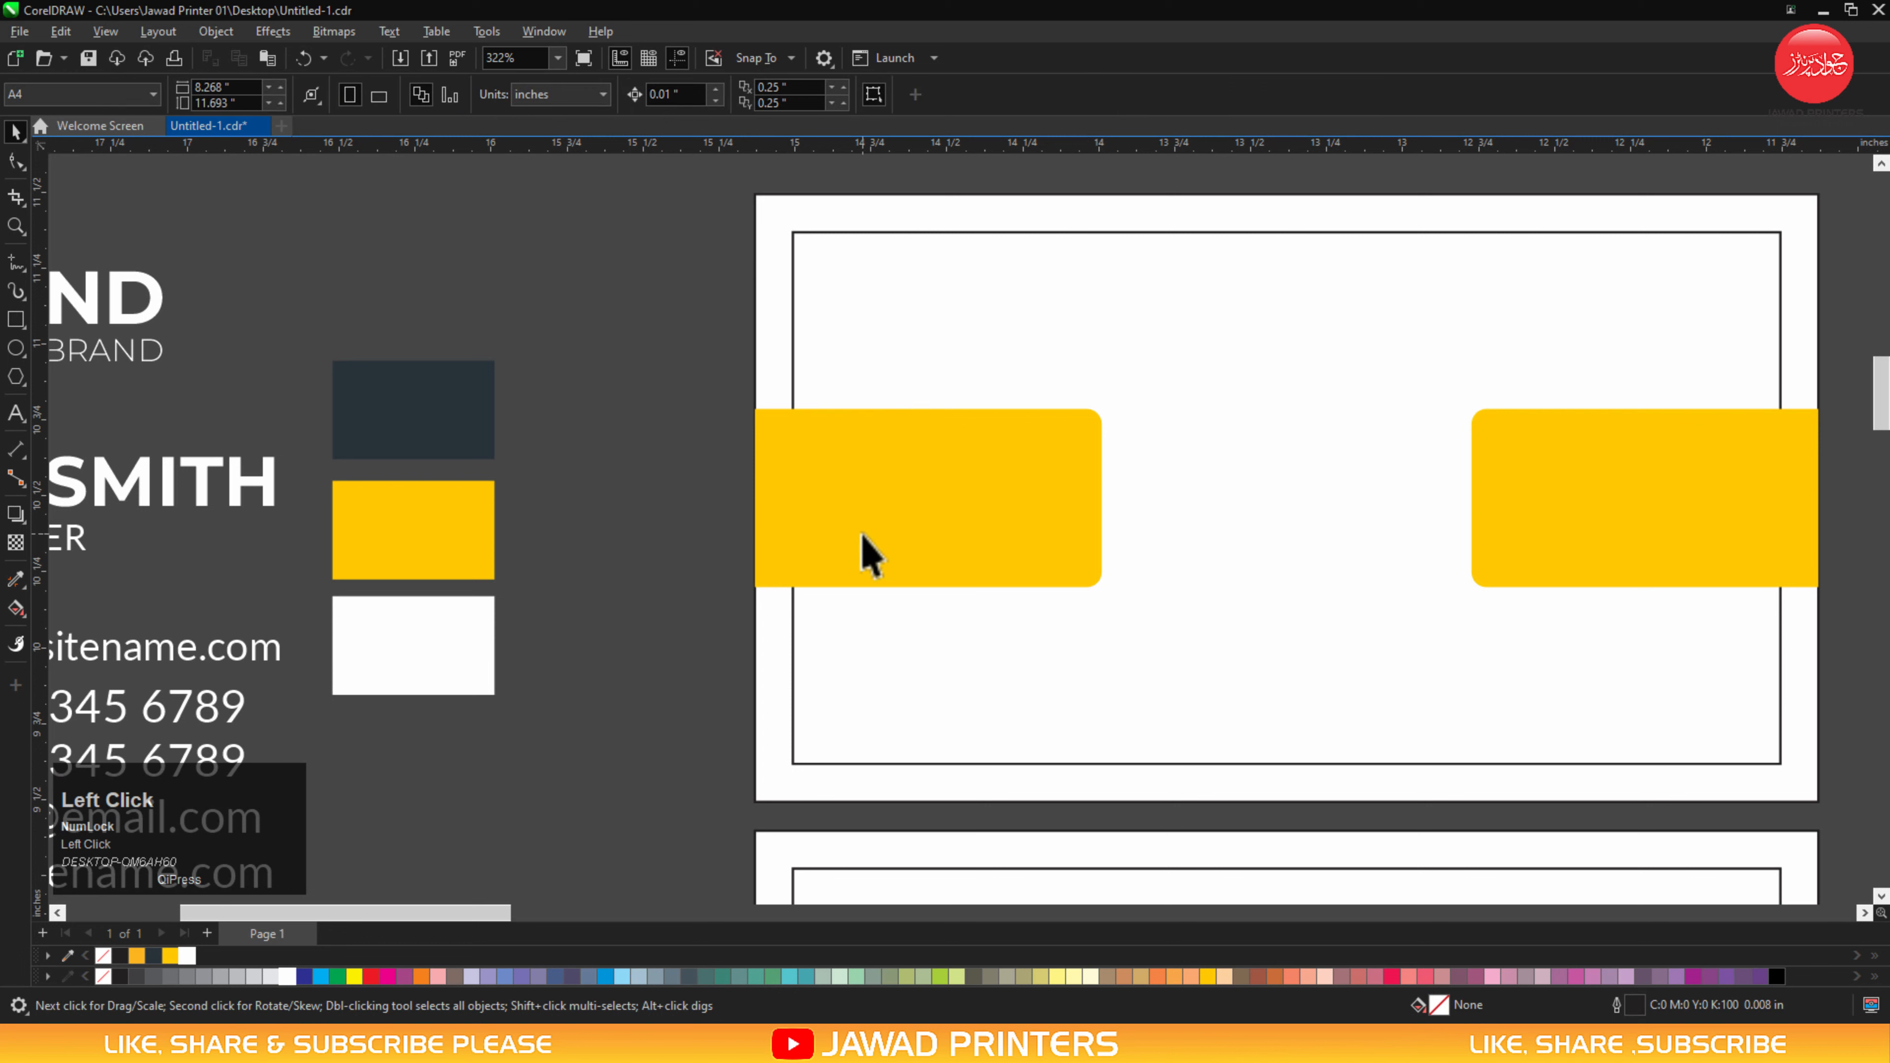
Draw a card-wide band about 3.5 by 0.46 inches across both yellow blocks and centre it vertically on them.
left_click(16, 319)
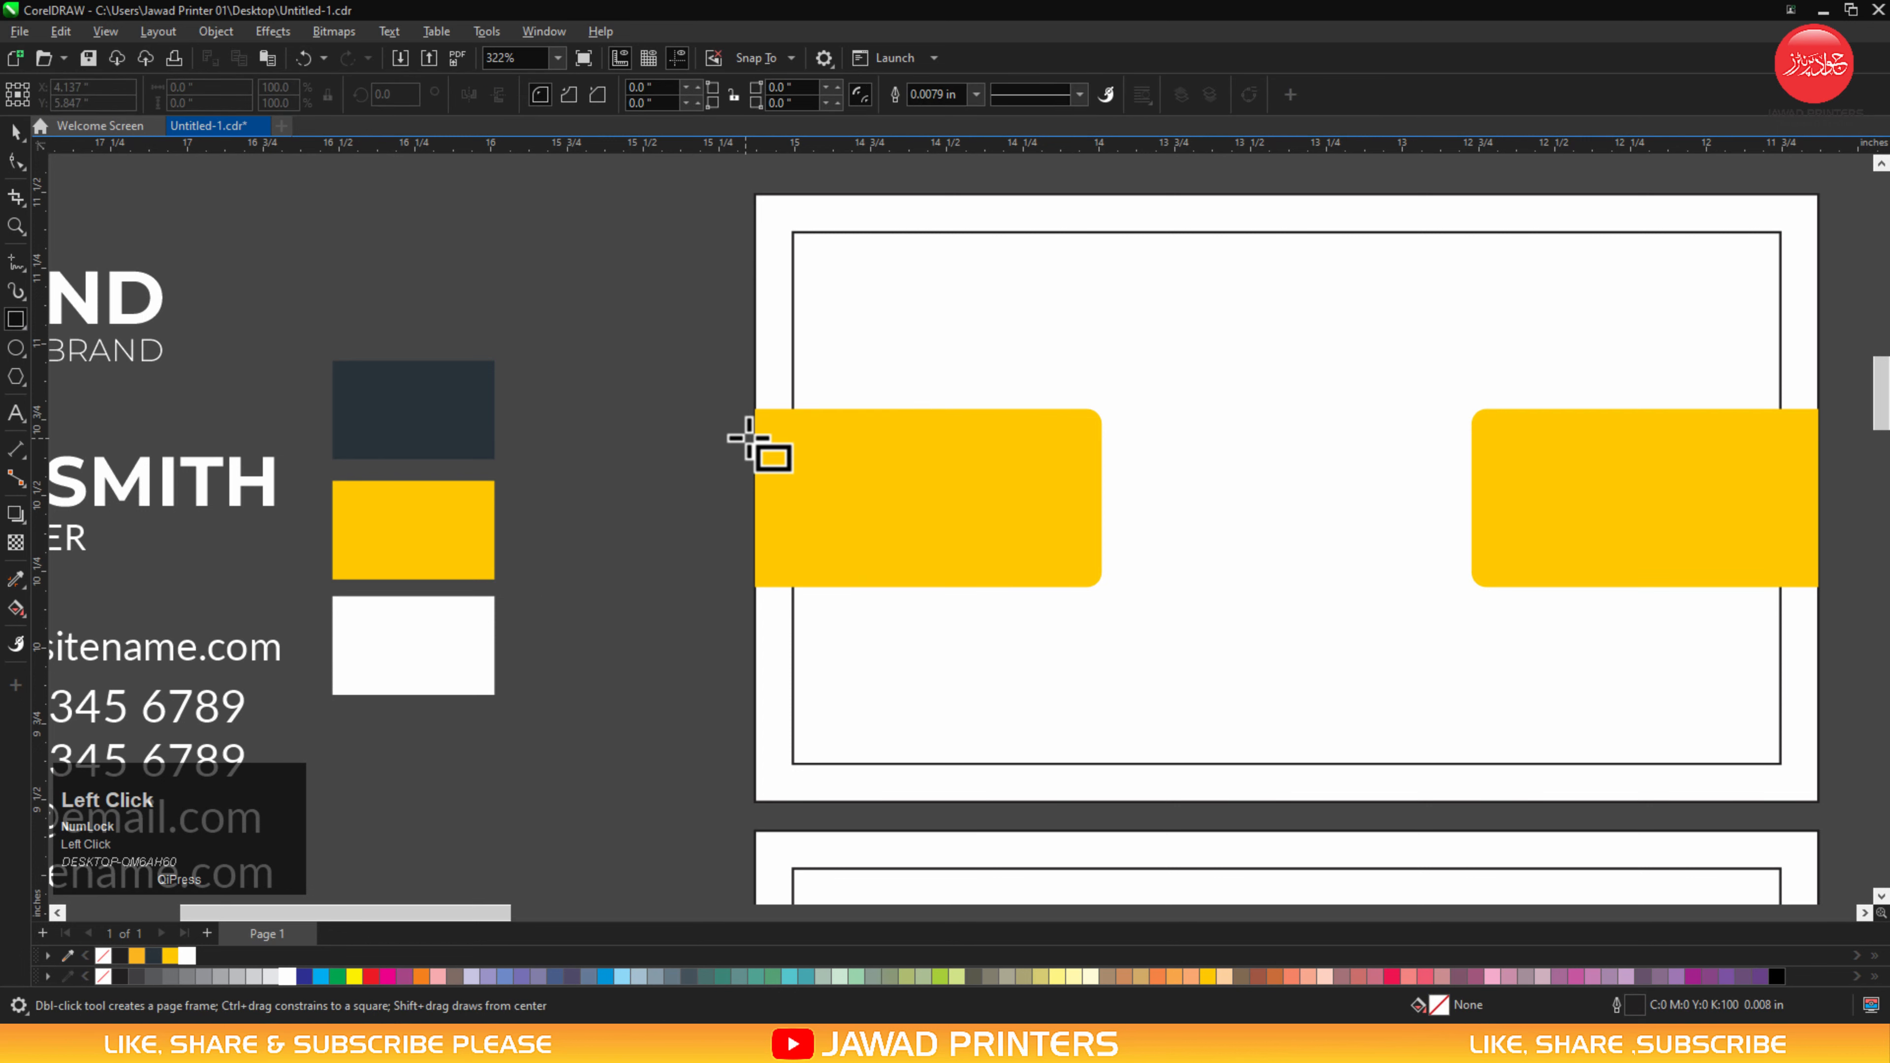
left_click_drag(755, 424, 1818, 563)
left_click(1758, 585, "shift")
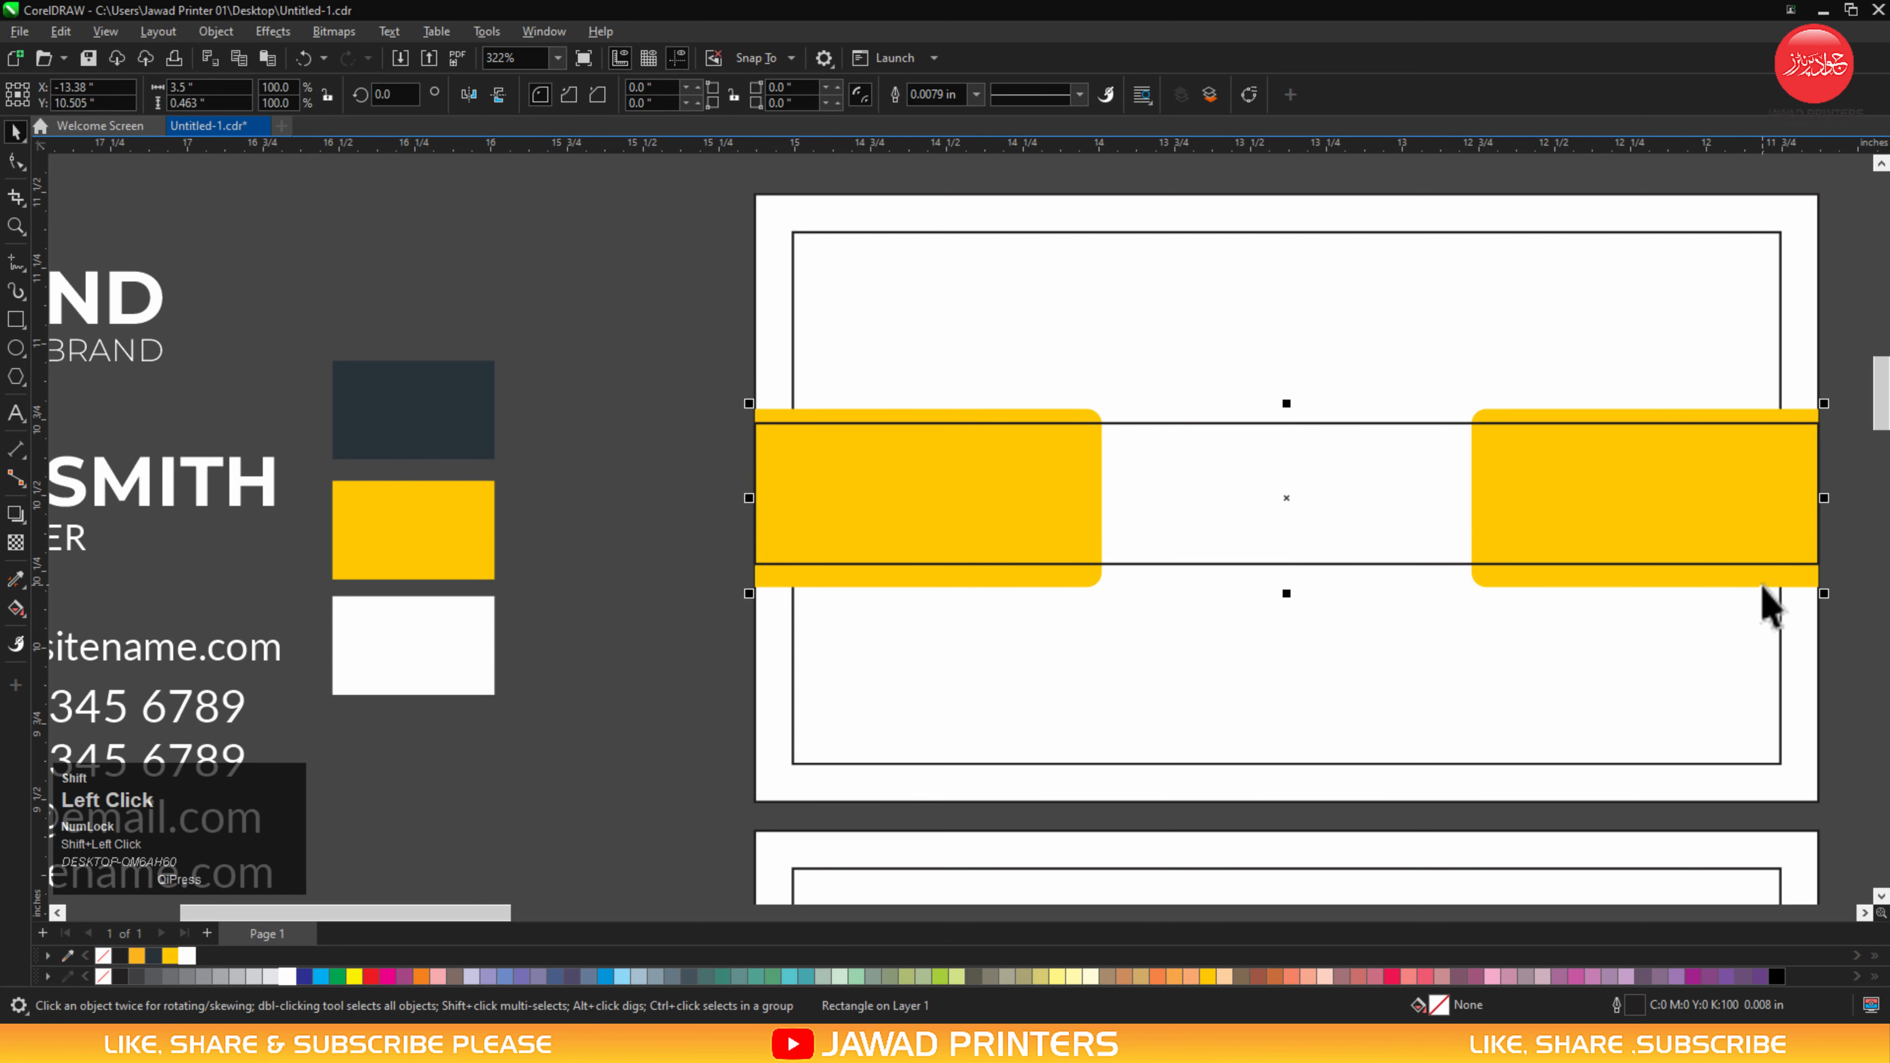
key("e")
left_click(1849, 592)
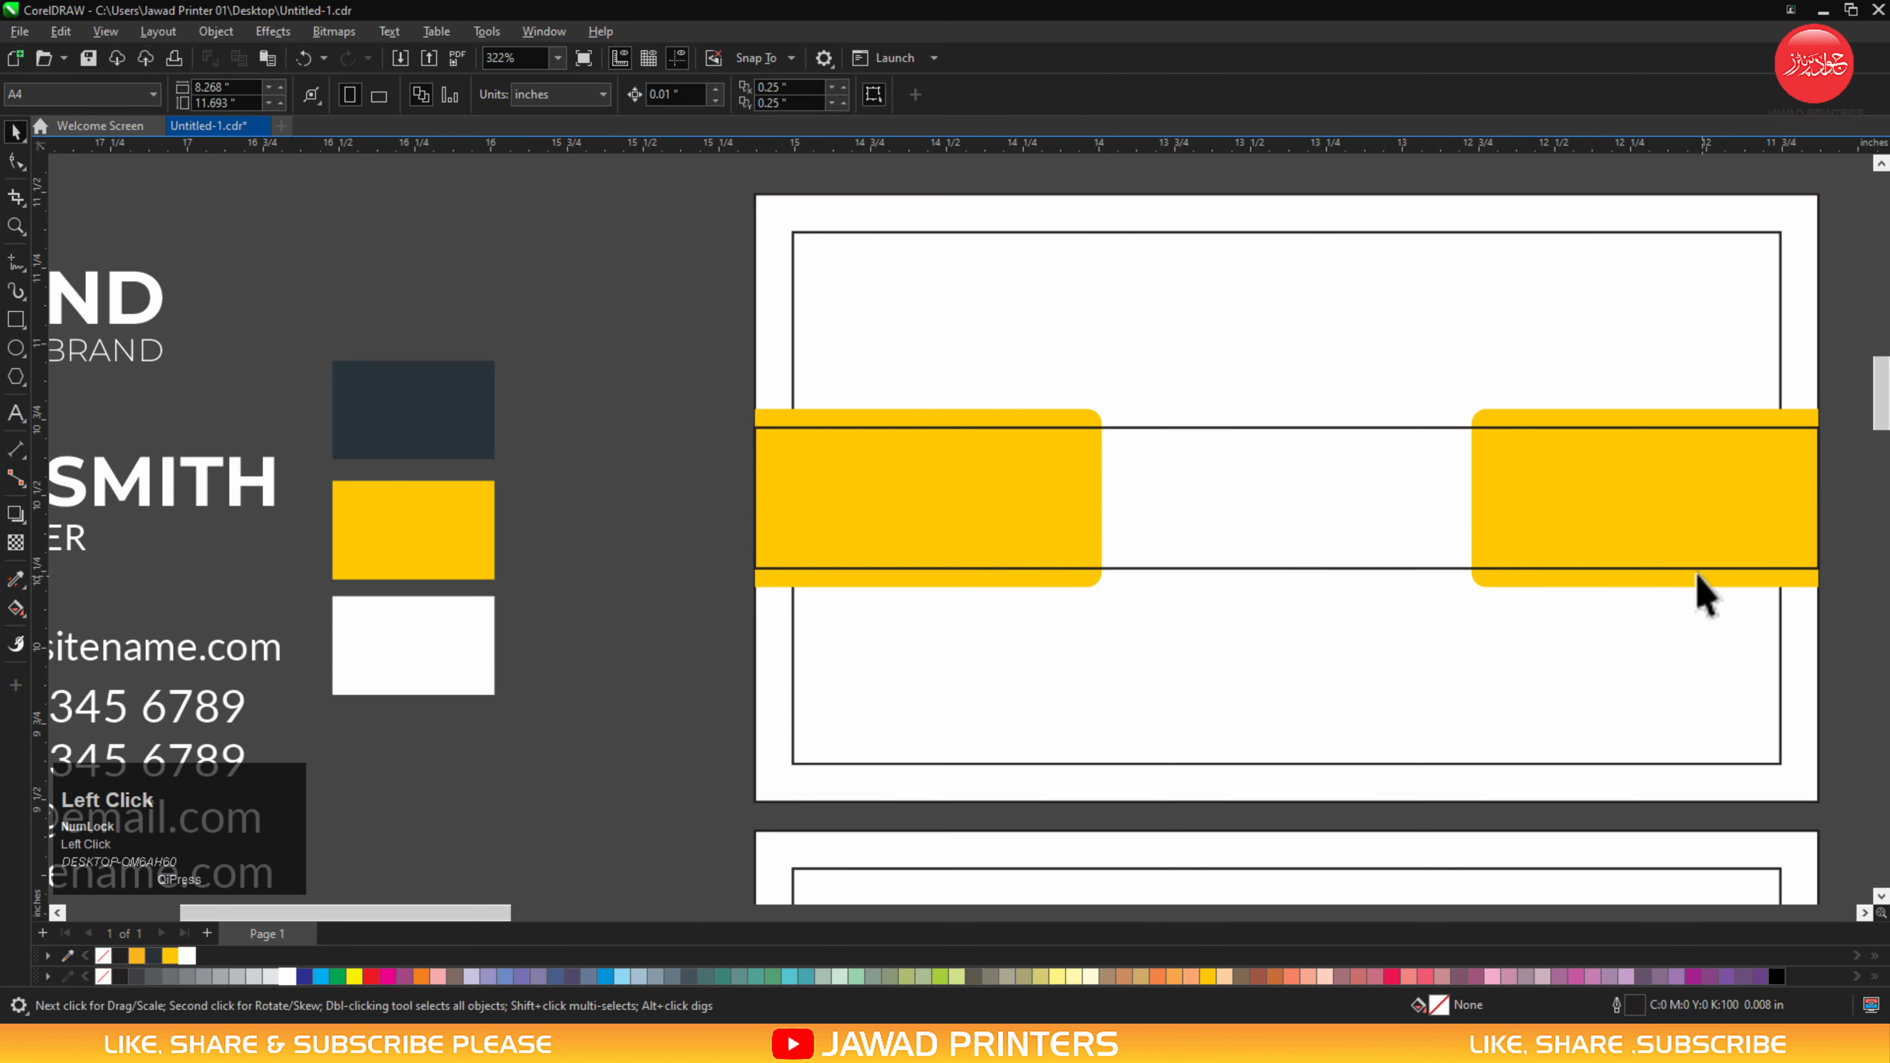
Stretch the horizontal band's height evenly about its centre to about 0.51 inches.
left_click(1041, 459)
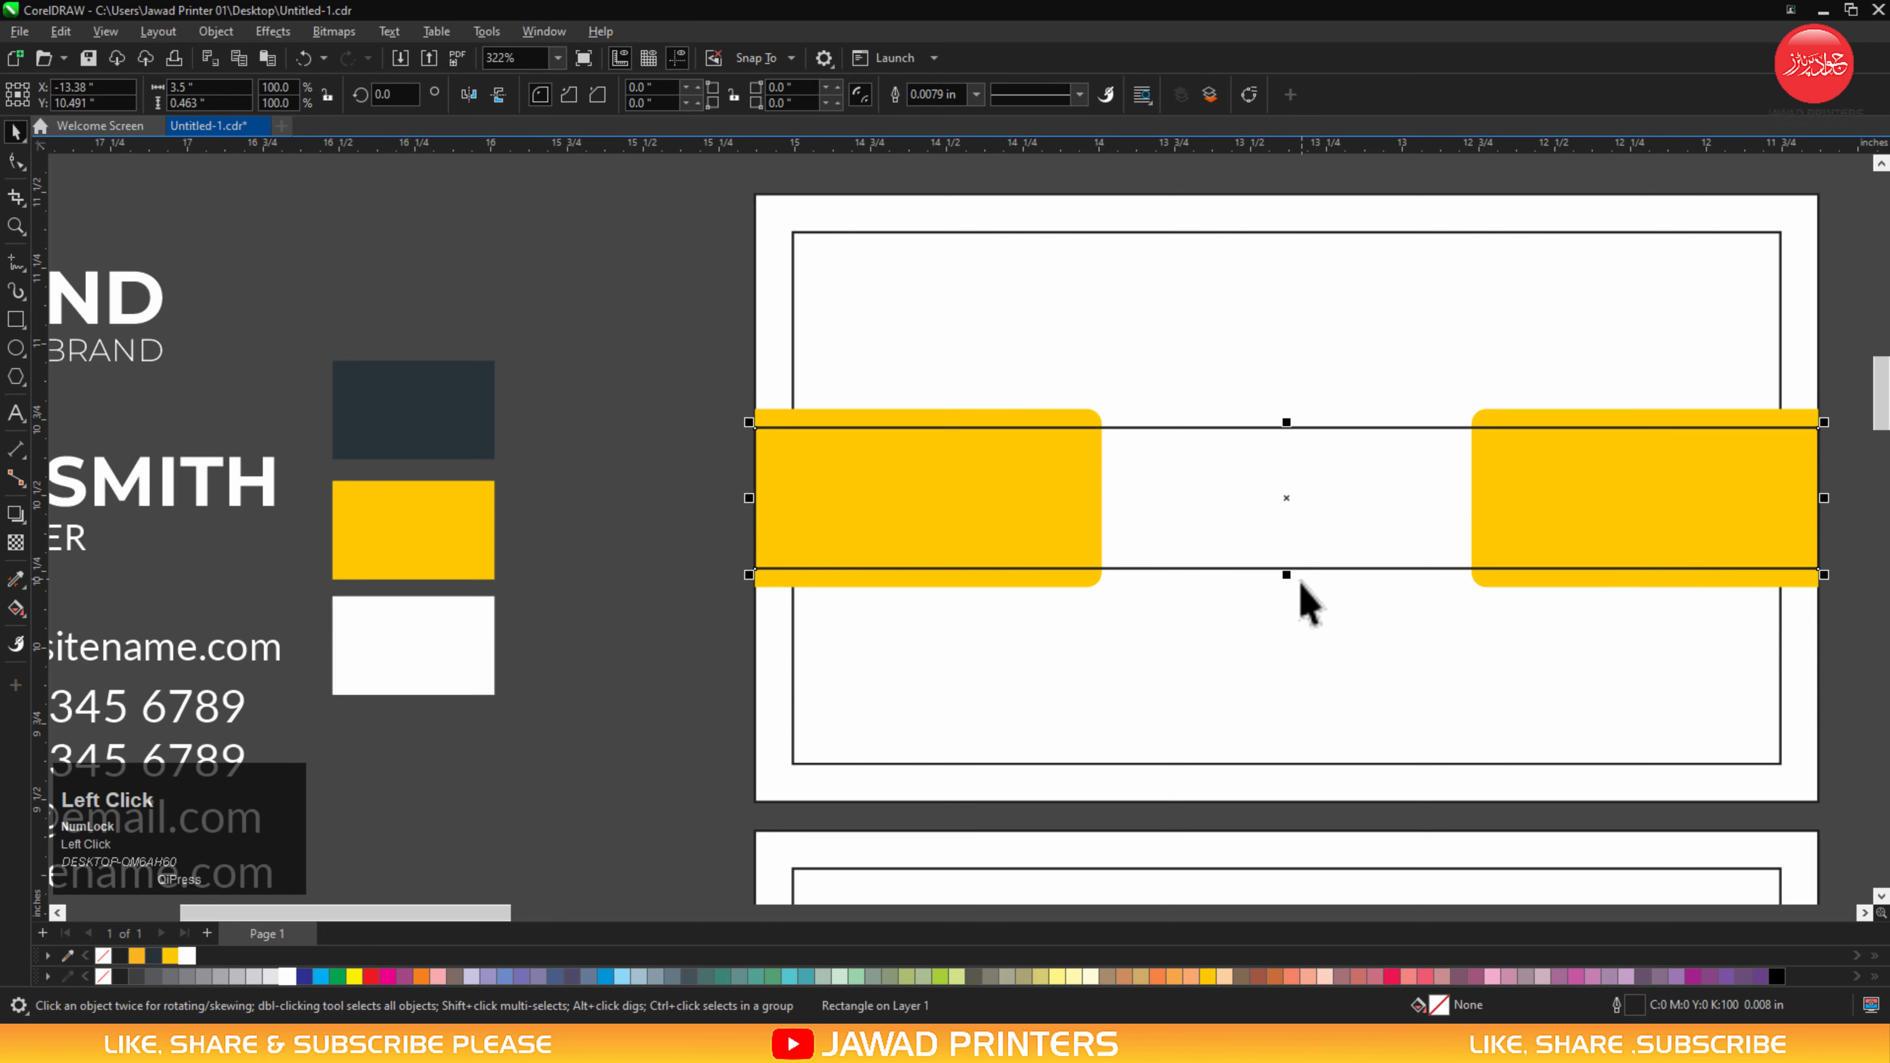
key("F2")
left_click_drag(1024, 376, 1564, 680)
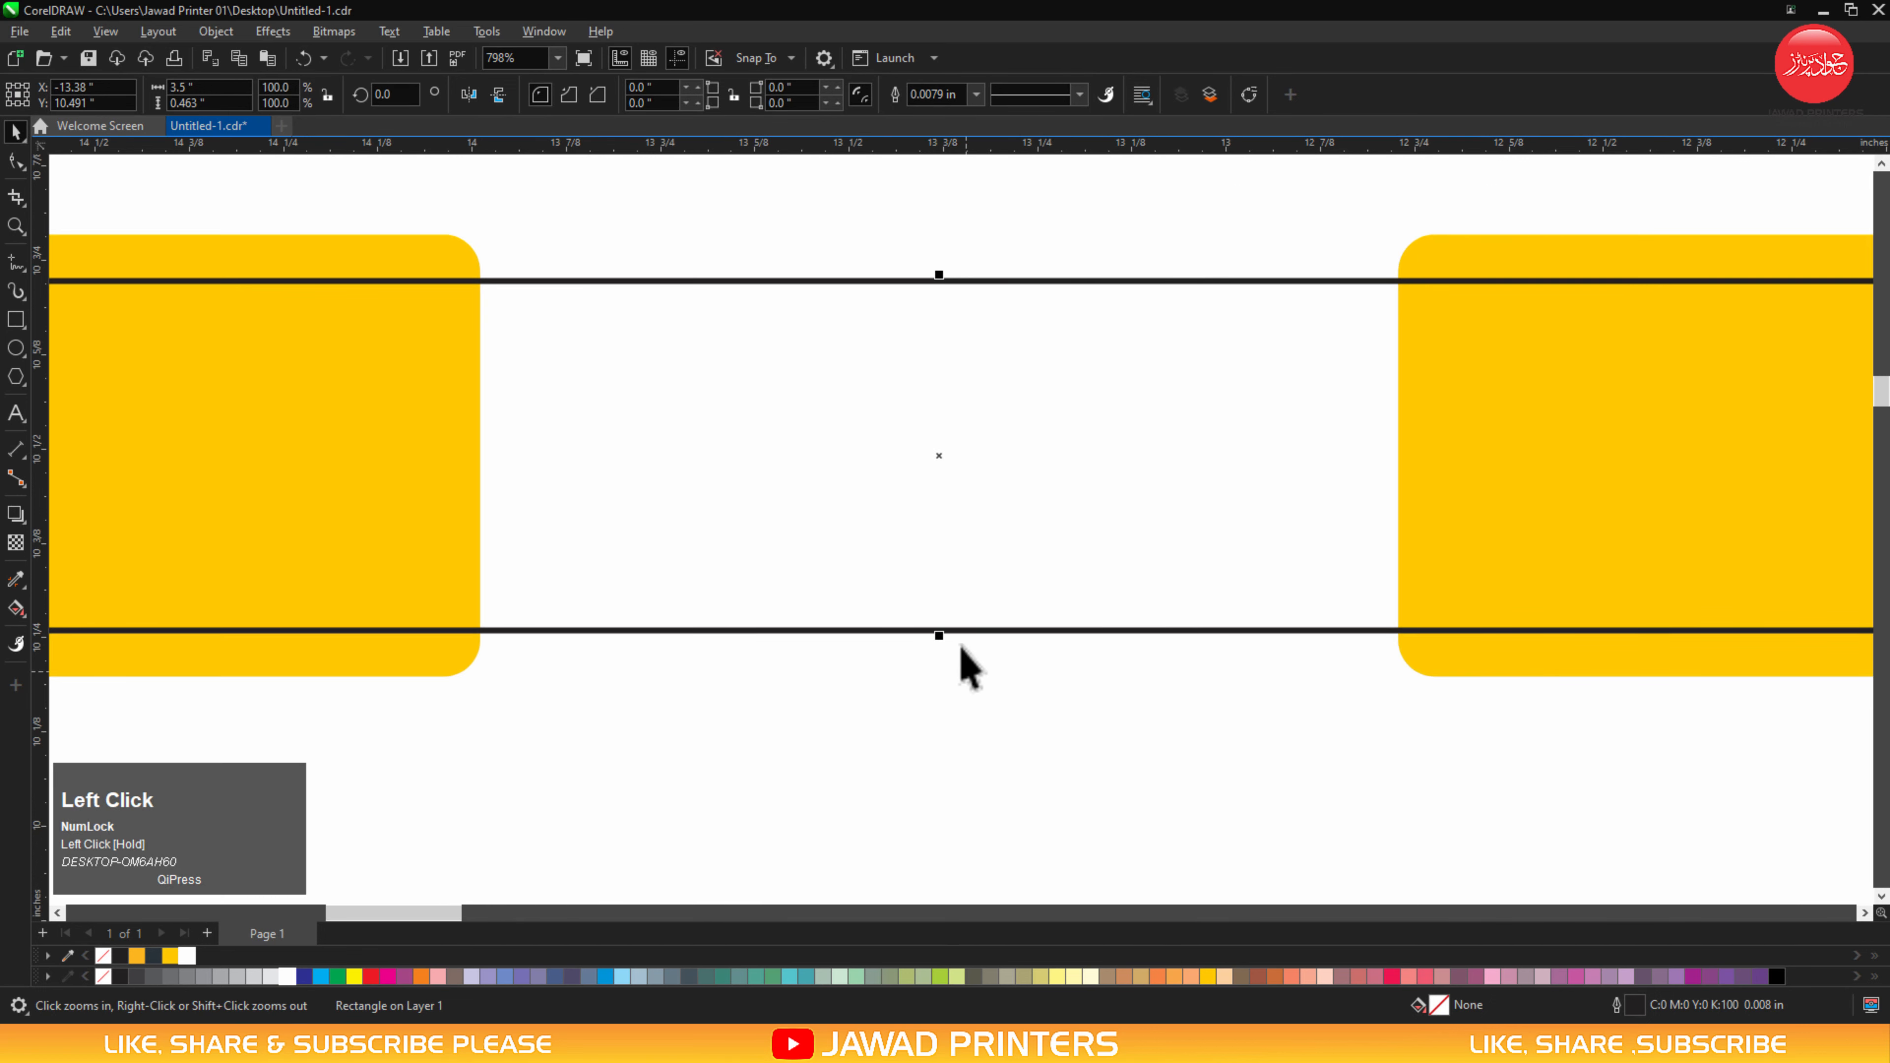
left_click_drag(942, 631, 947, 647)
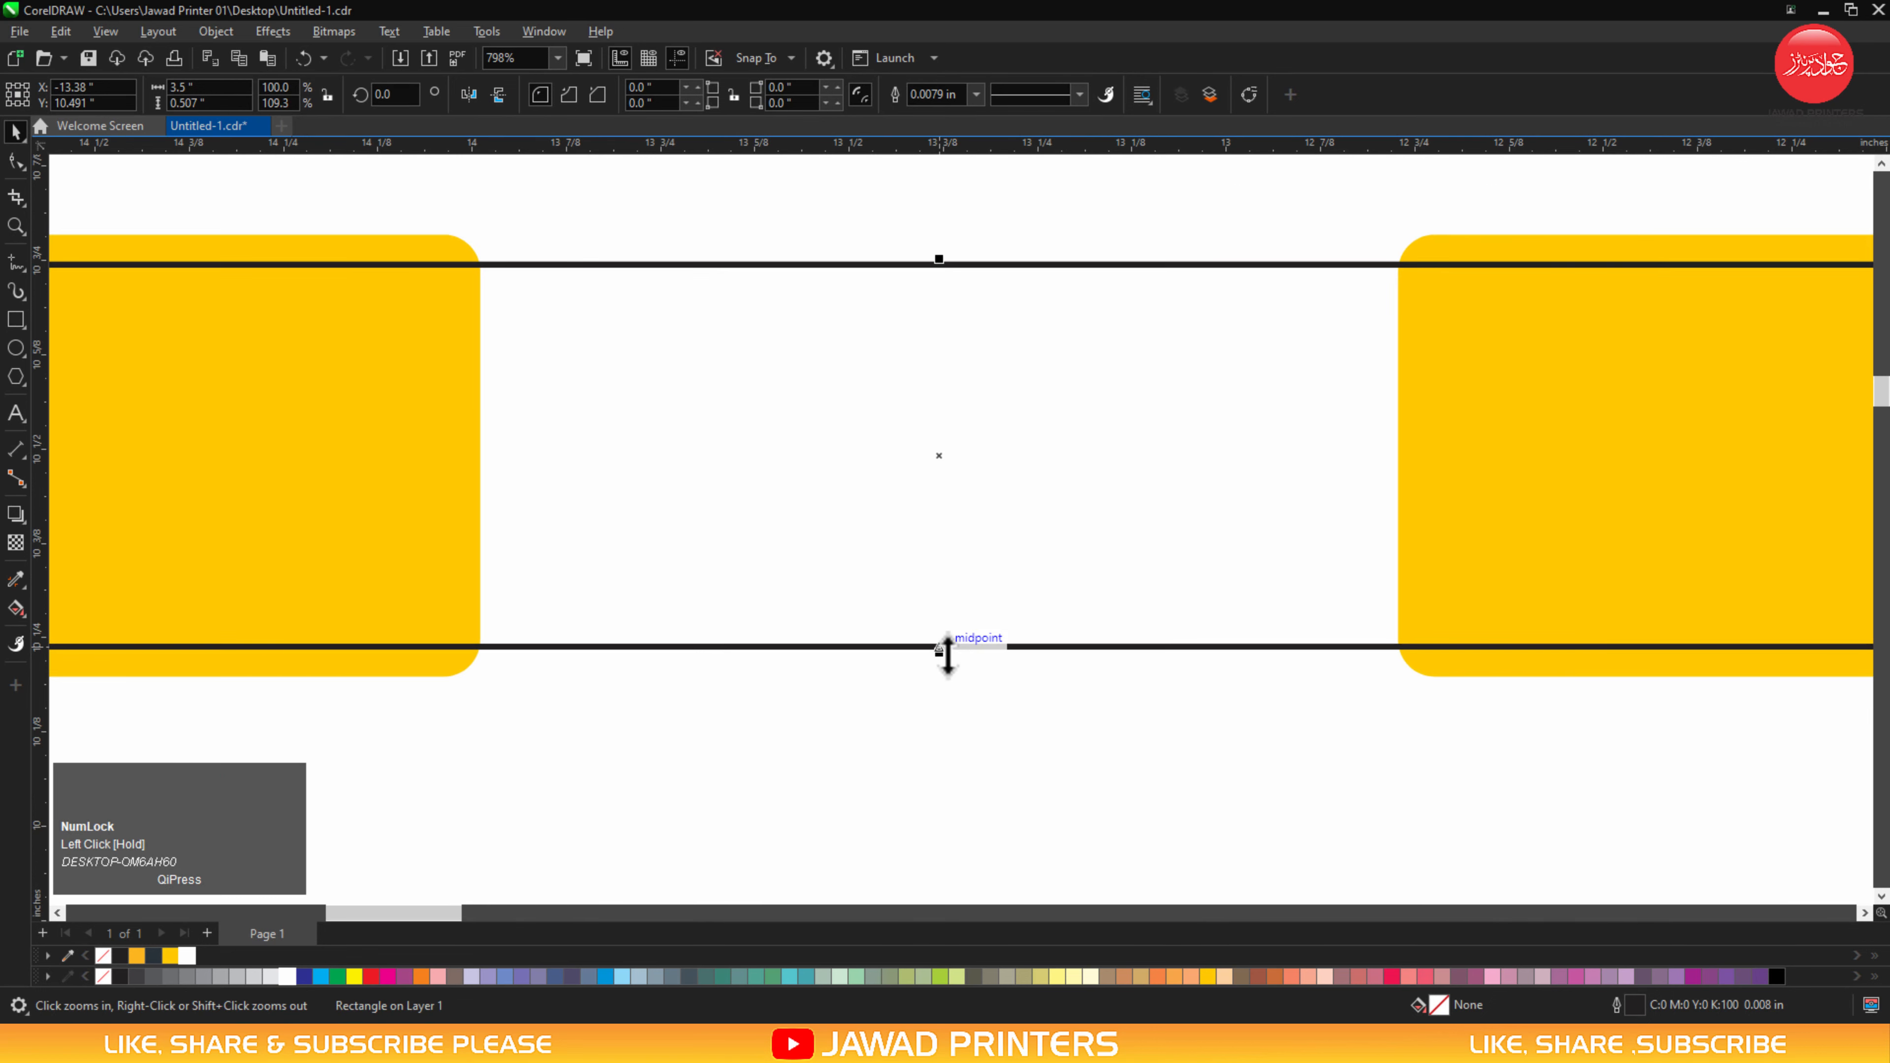
key("F3")
key("F3")
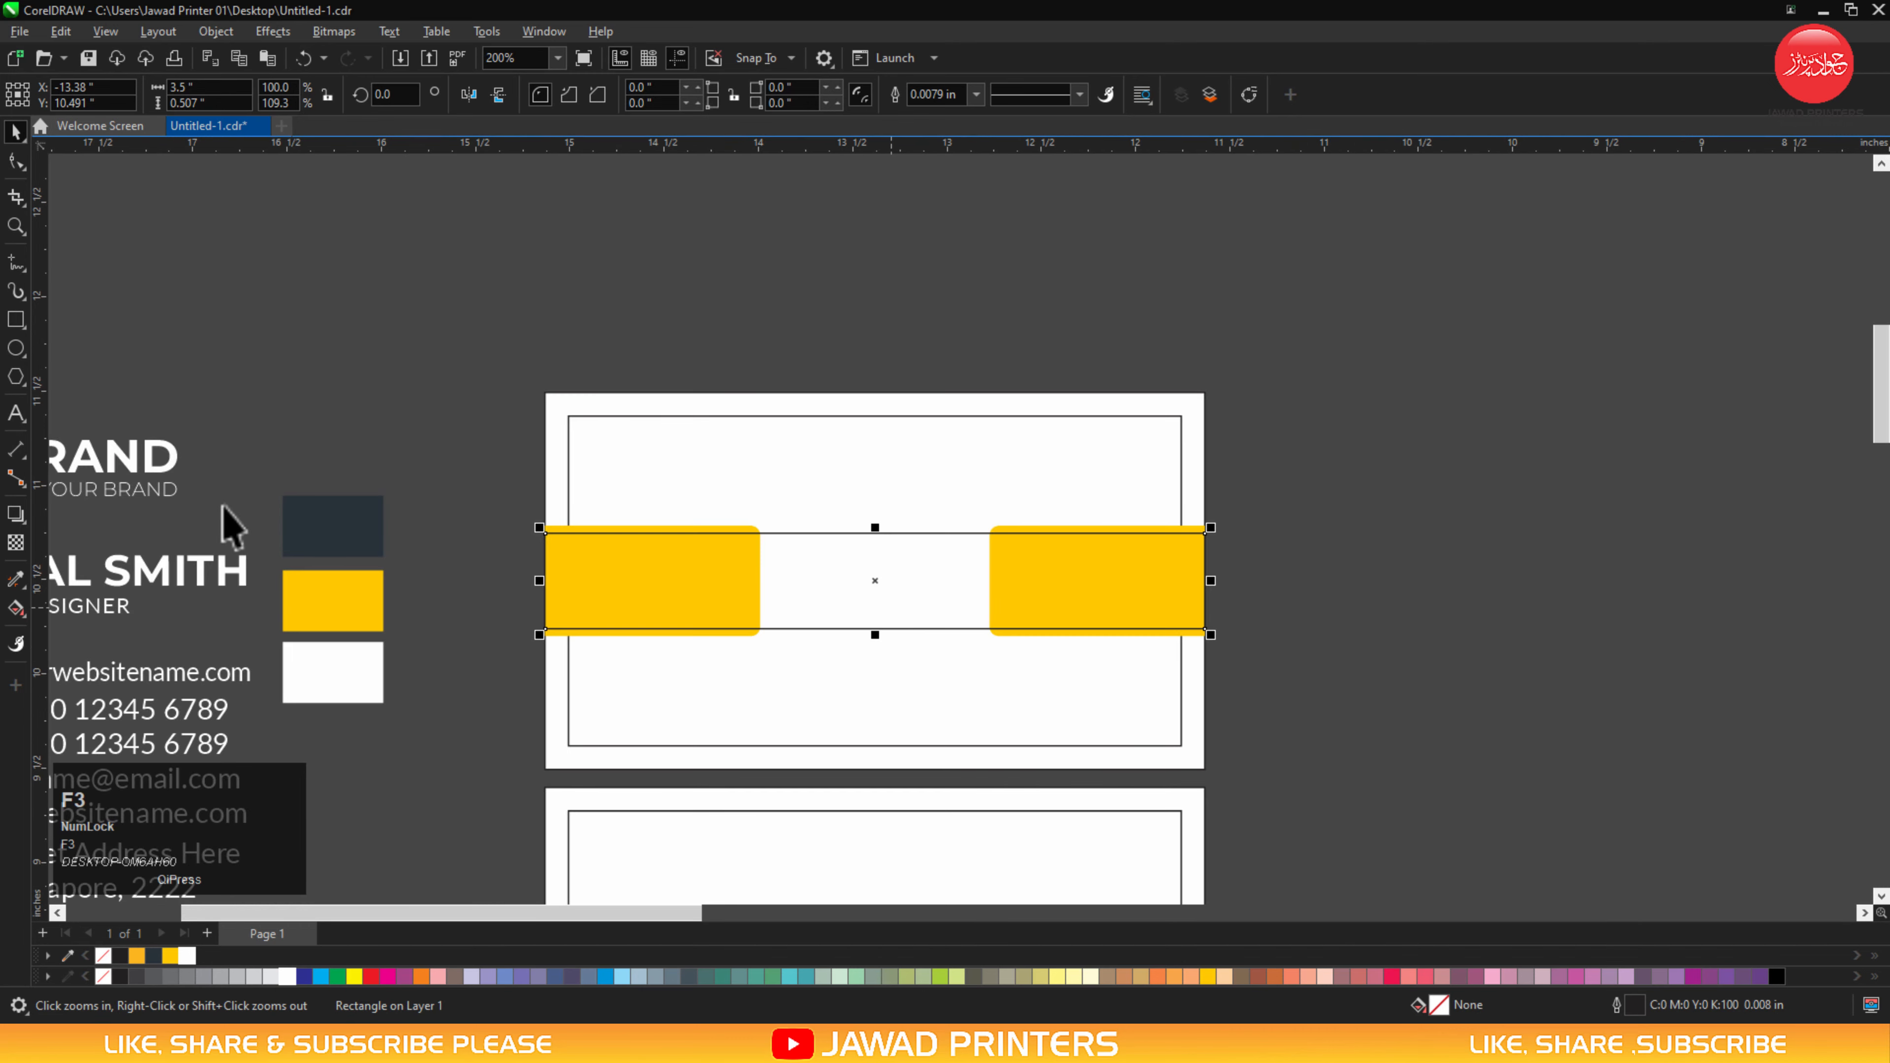
Copy the dark slate swatch's fill and outline attributes onto the horizontal band with the Attributes Eyedropper.
key("F4")
key("space")
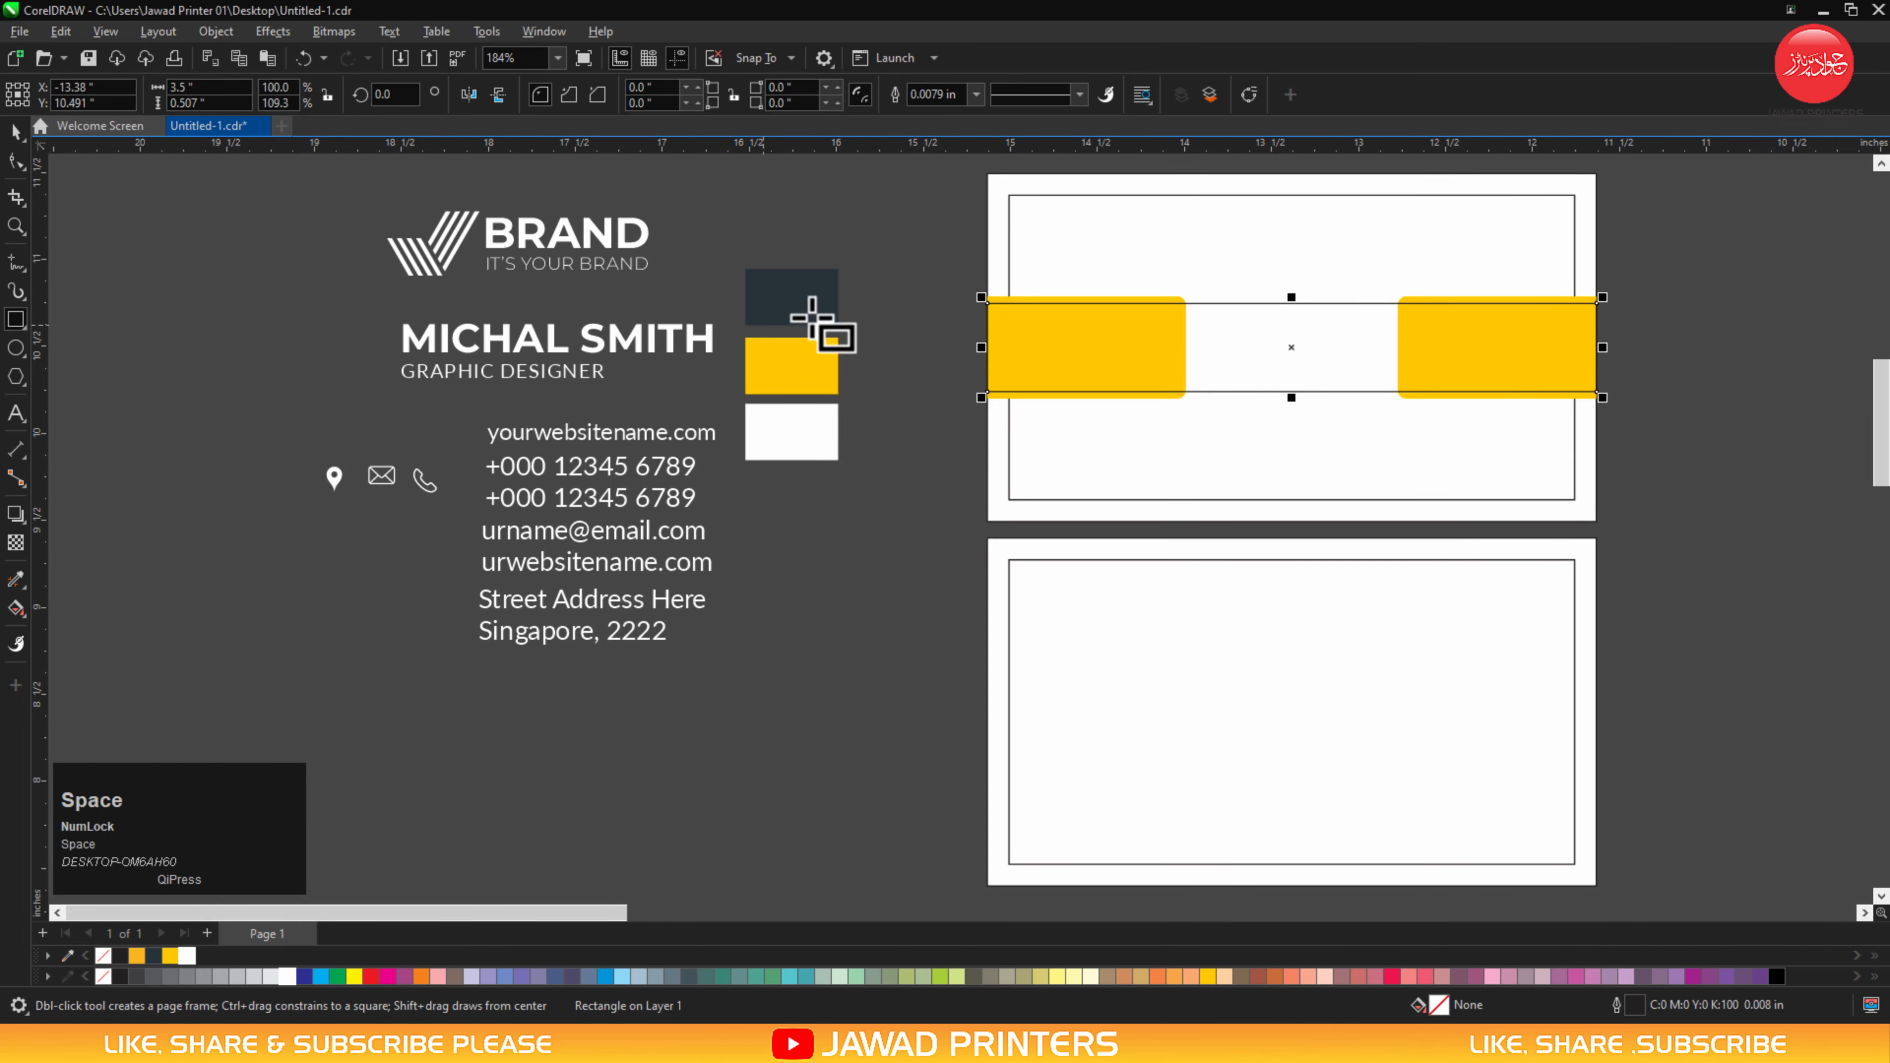
left_click(16, 579)
left_click(778, 322)
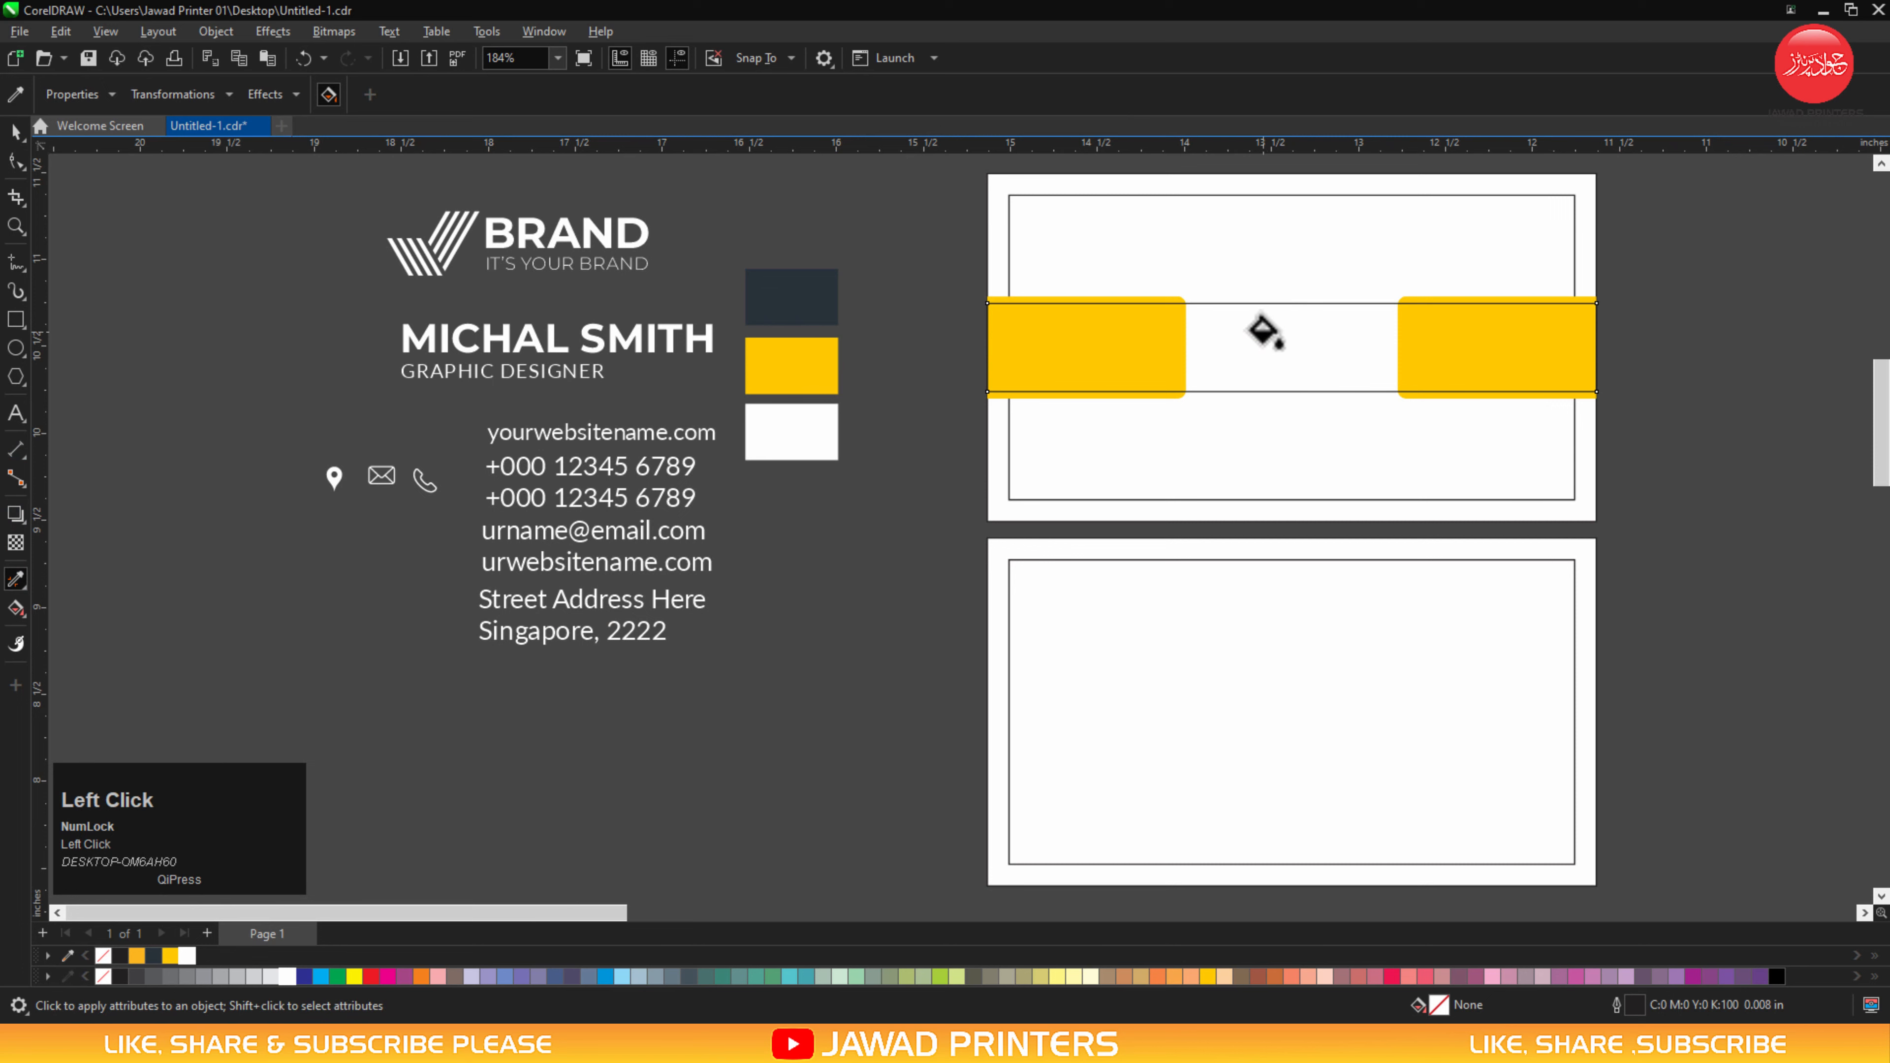
left_click(1265, 331)
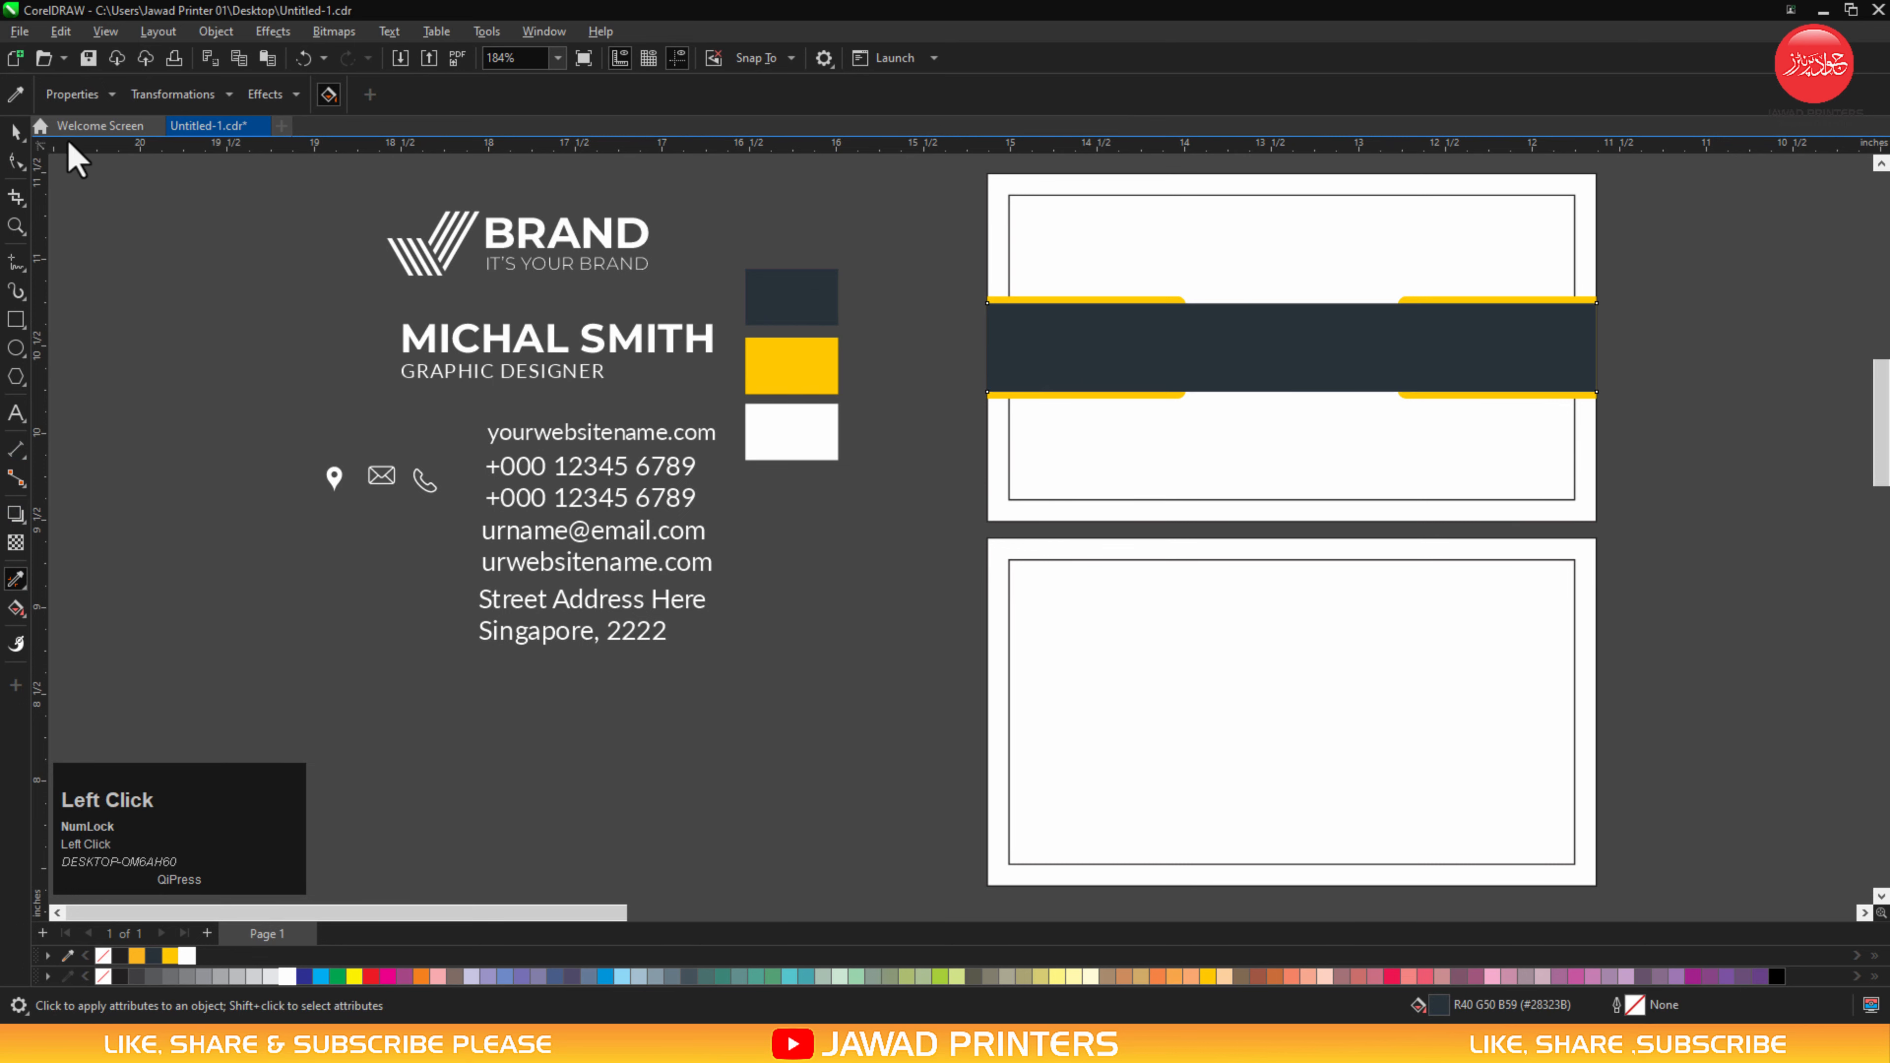
left_click(16, 132)
Move the complete white logo, including its brand name and tagline, to just above the colour swatches.
key("F2")
left_click_drag(649, 183, 1608, 620)
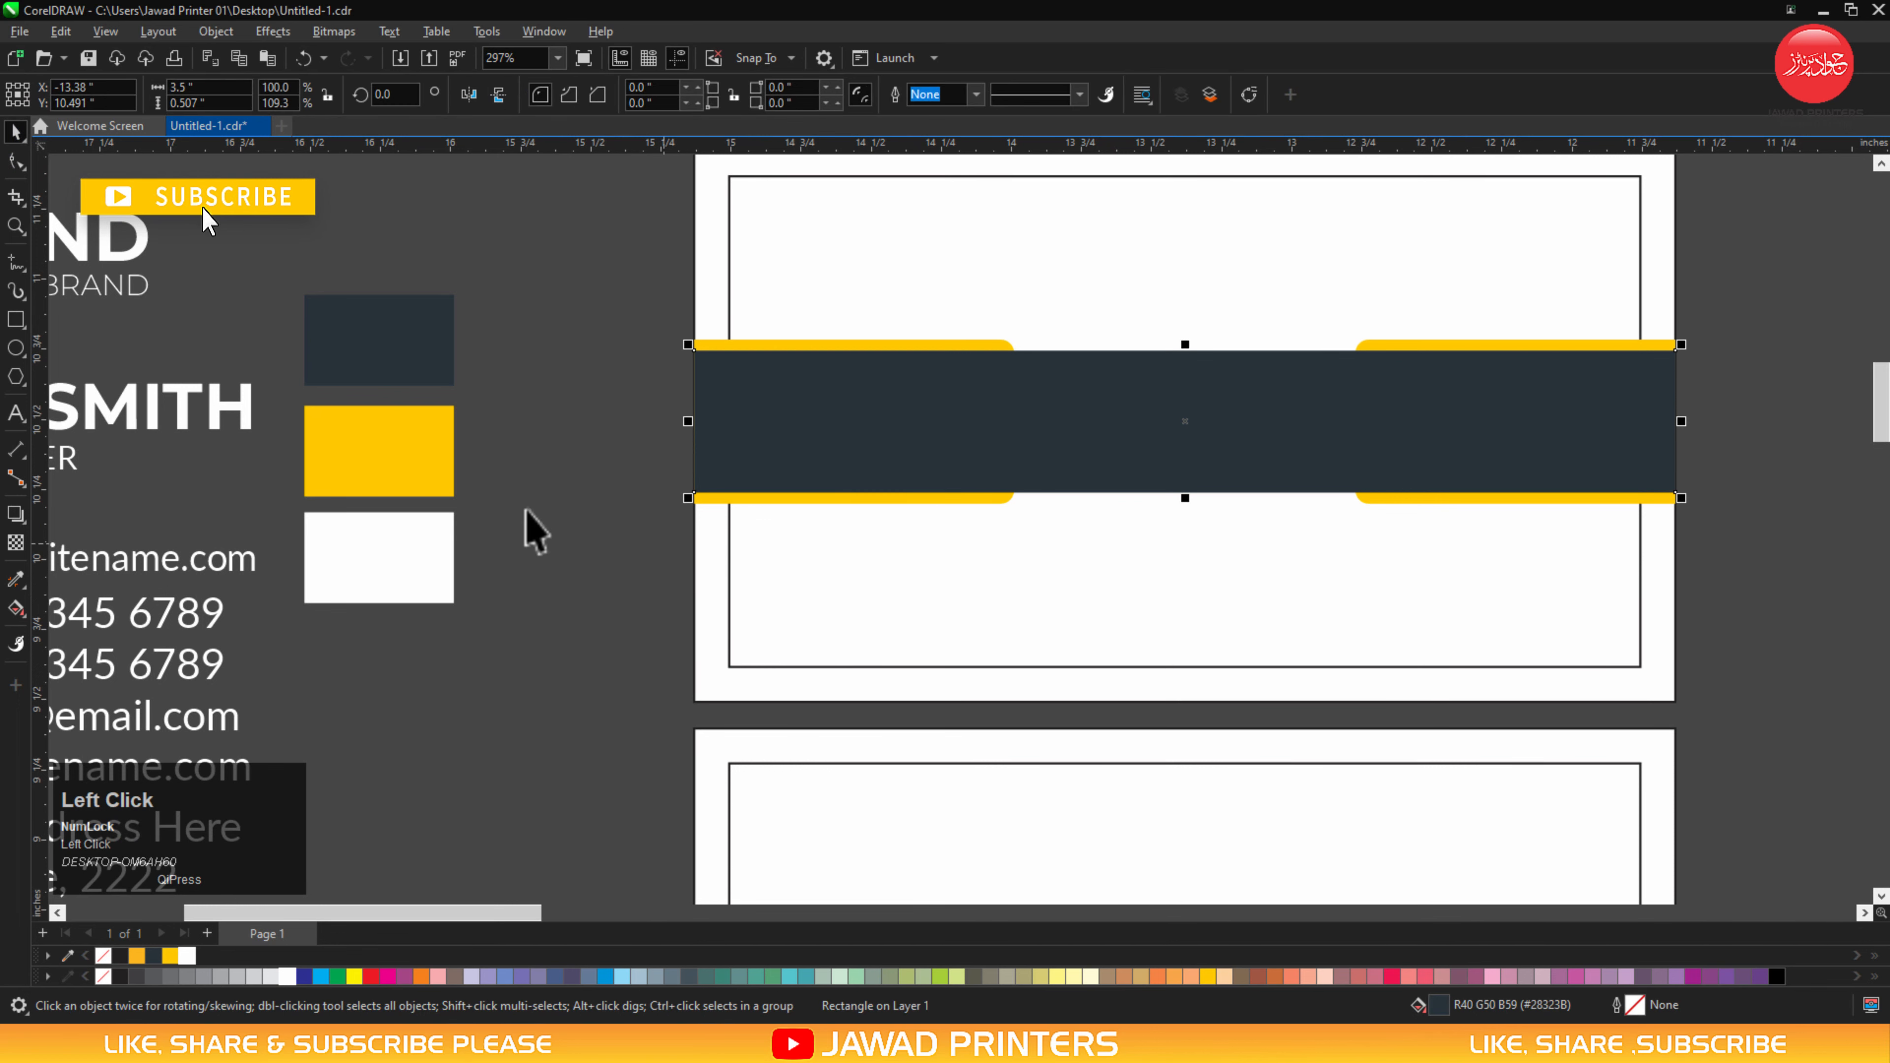
key("F3")
left_click_drag(270, 326, 723, 381)
key("F2")
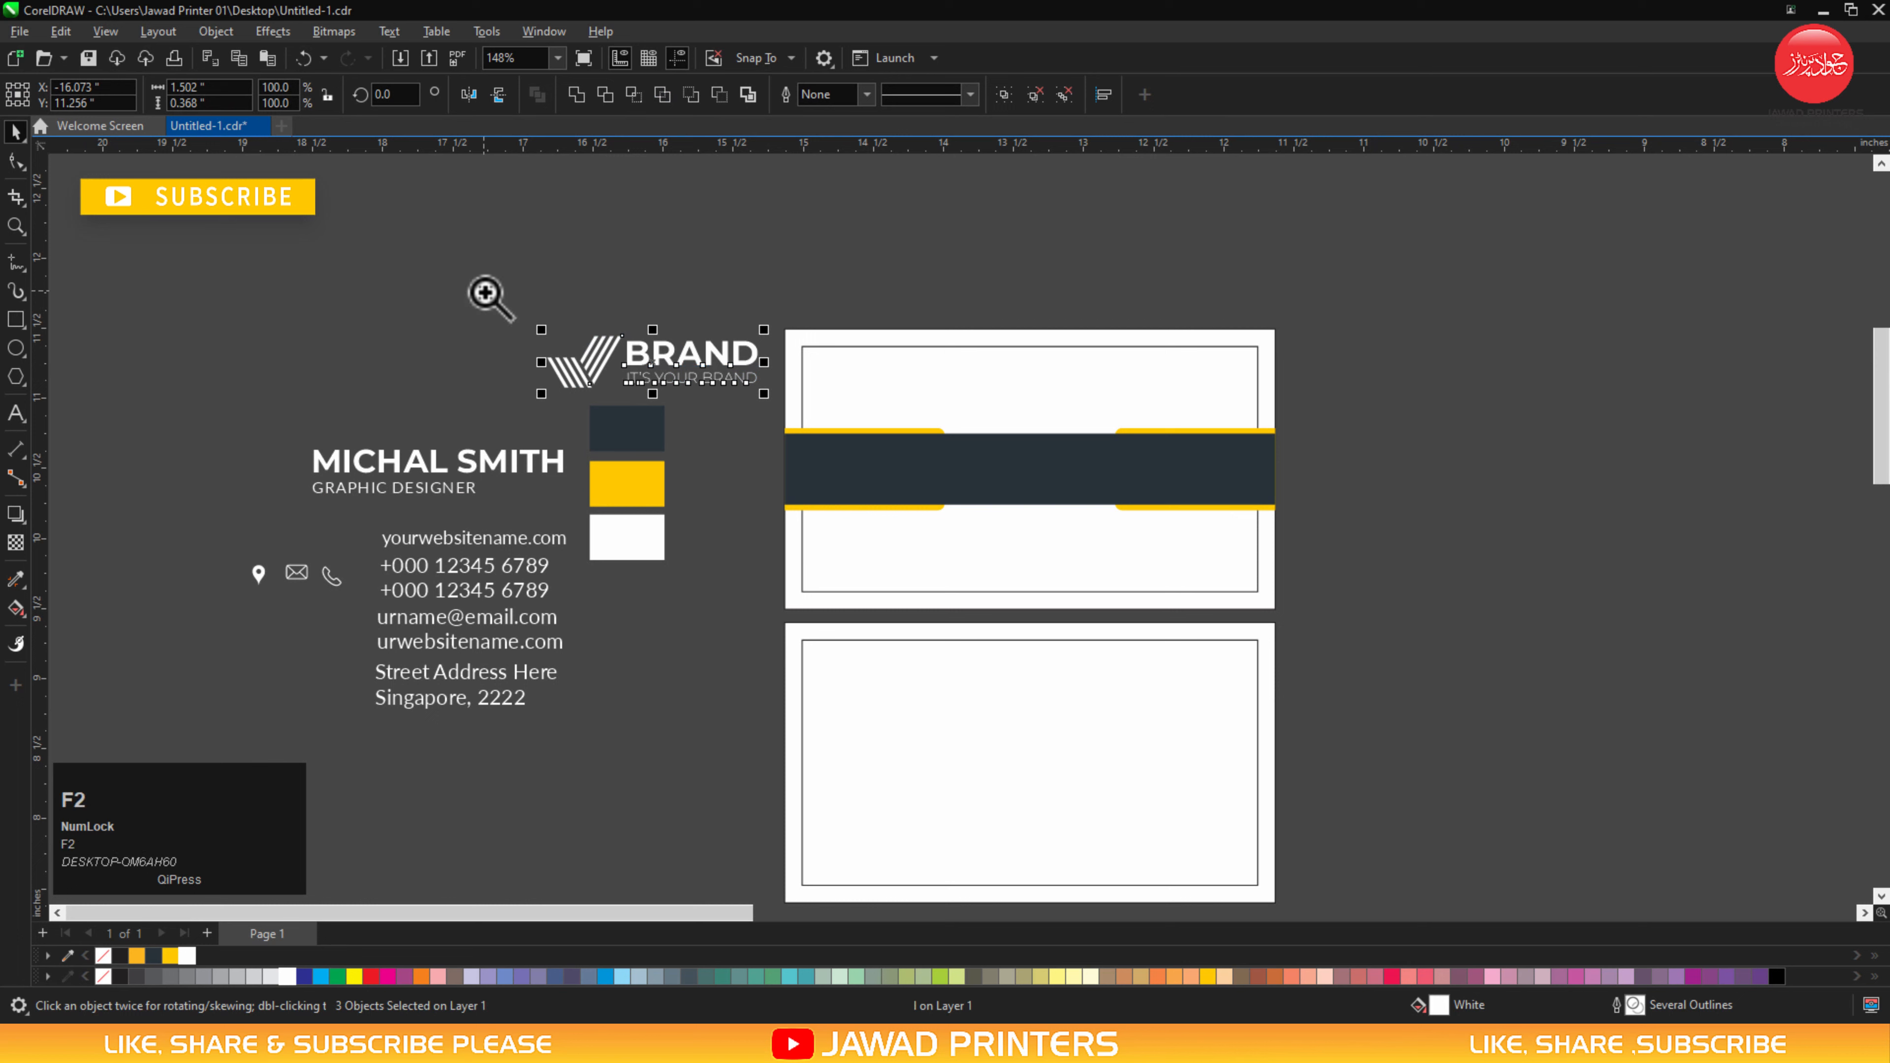
left_click_drag(486, 295, 801, 465)
left_click(340, 395)
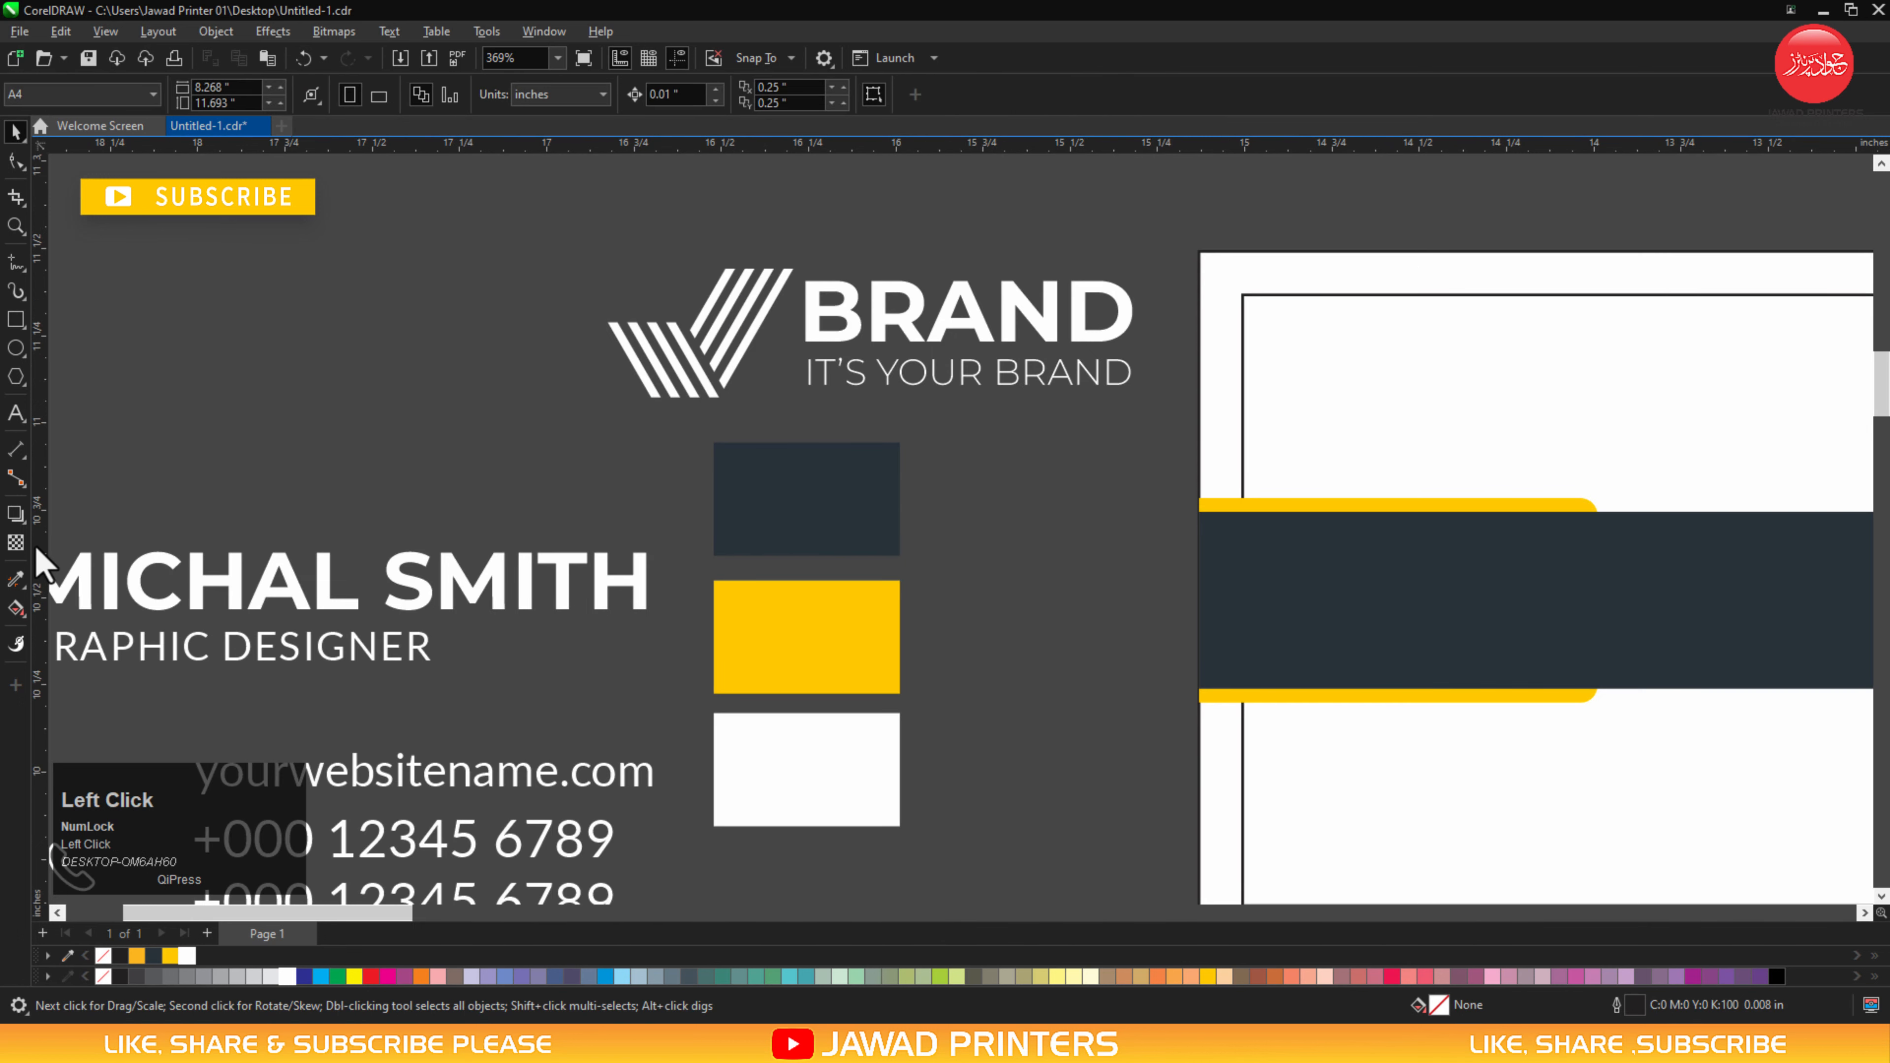
Copy the yellow swatch's attributes onto the logo's longer, right-hand stripes and the word BRAND, leaving the other parts white.
left_click(16, 579)
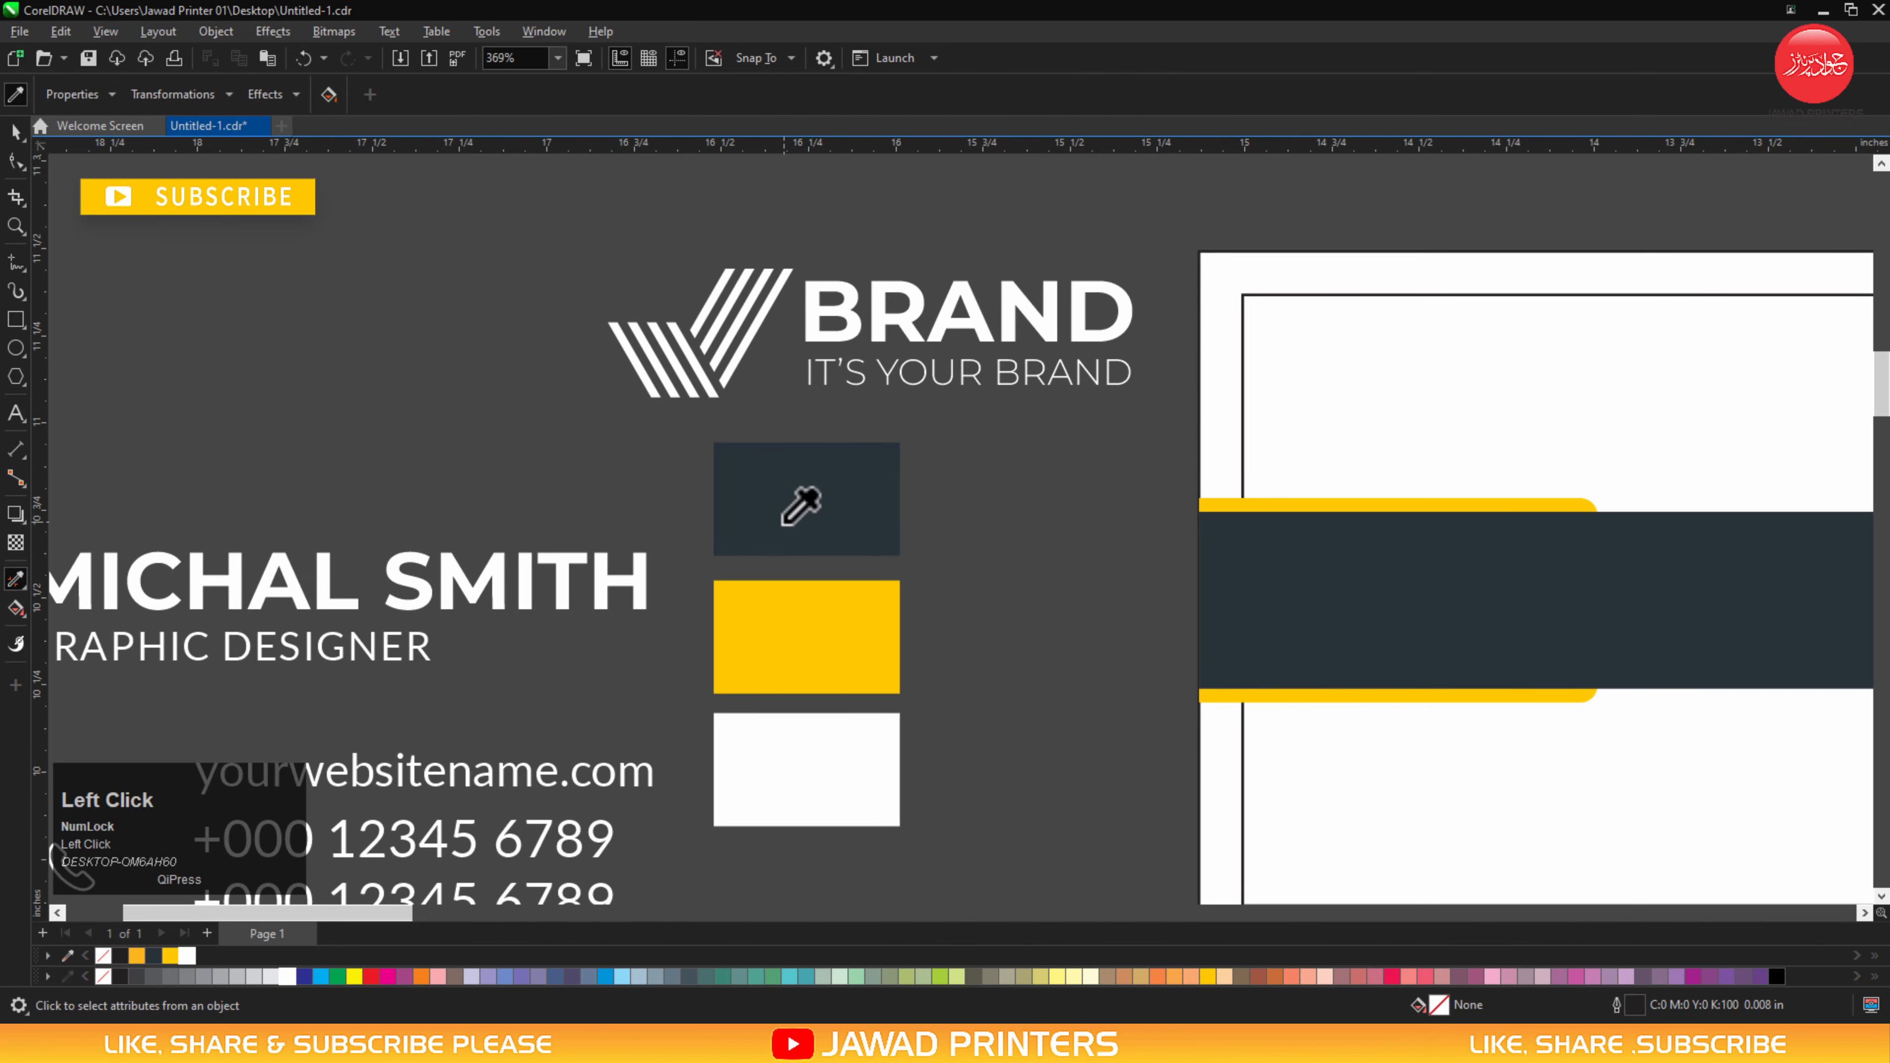
left_click(827, 619)
left_click(745, 349)
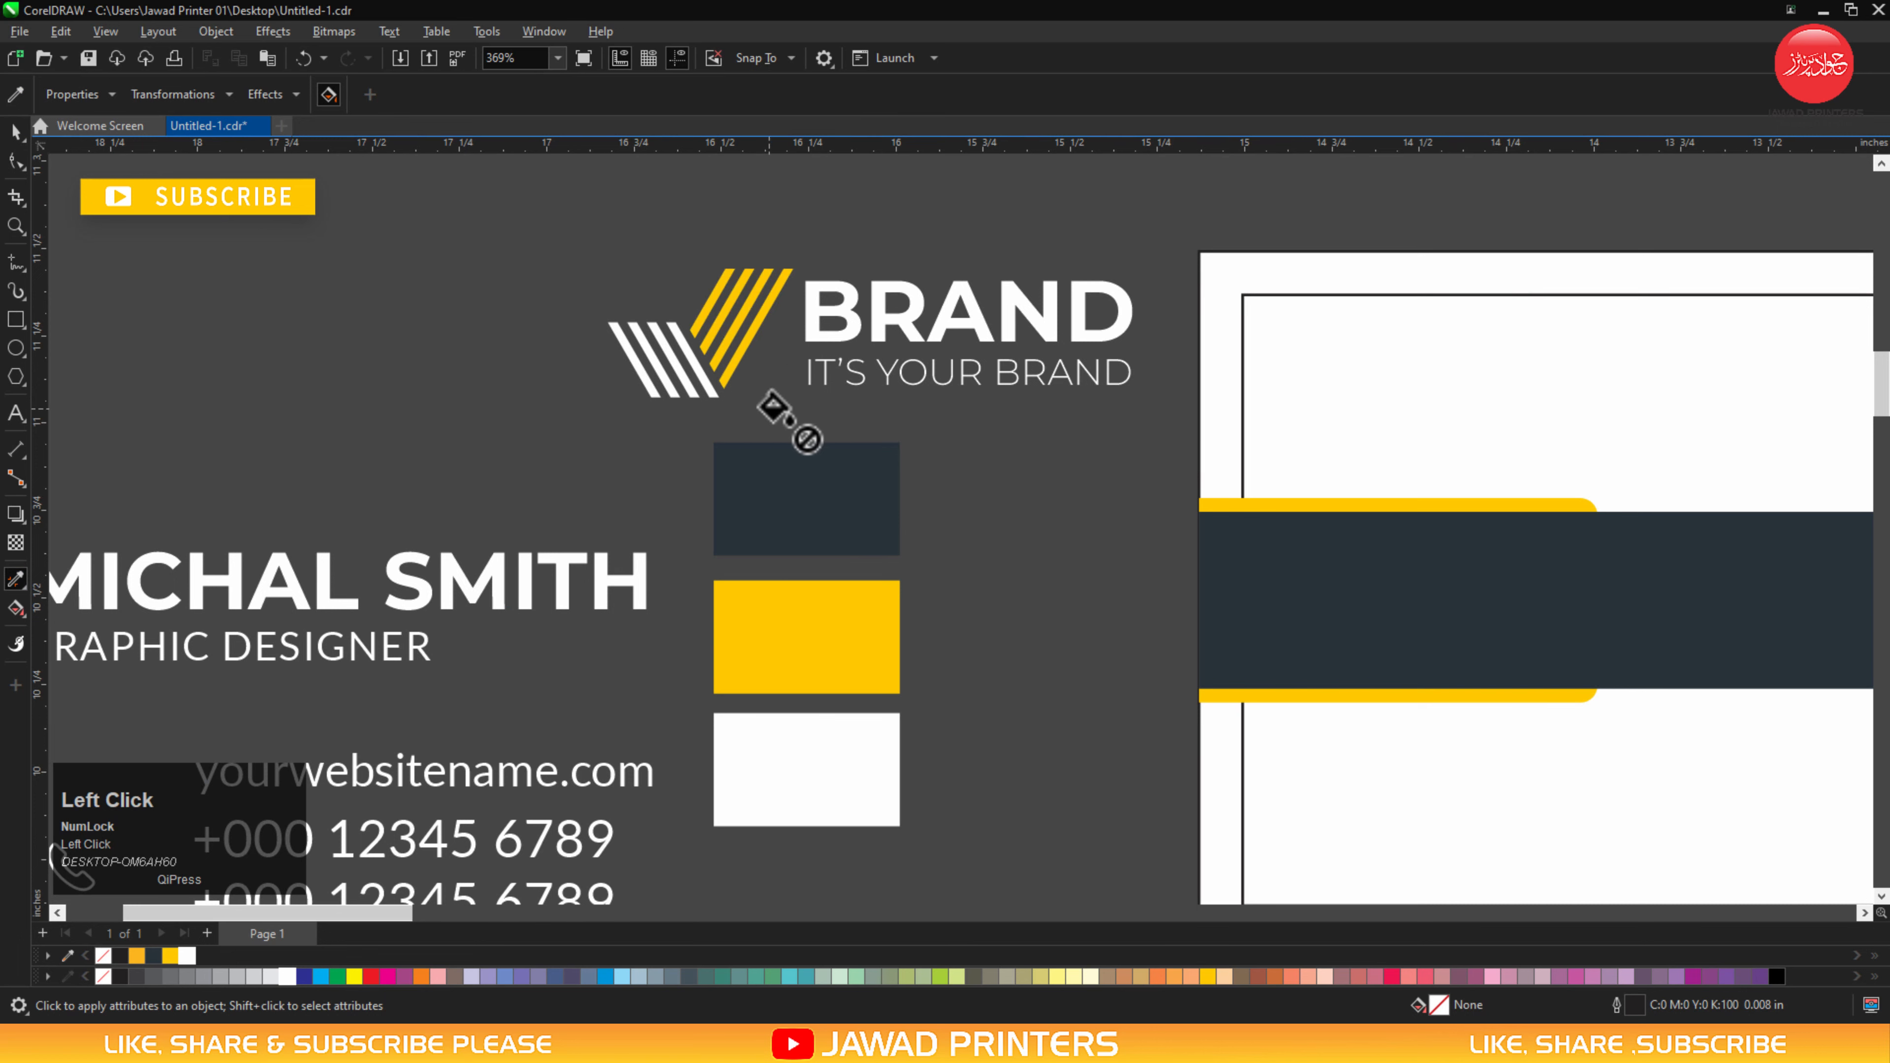
left_click(856, 318)
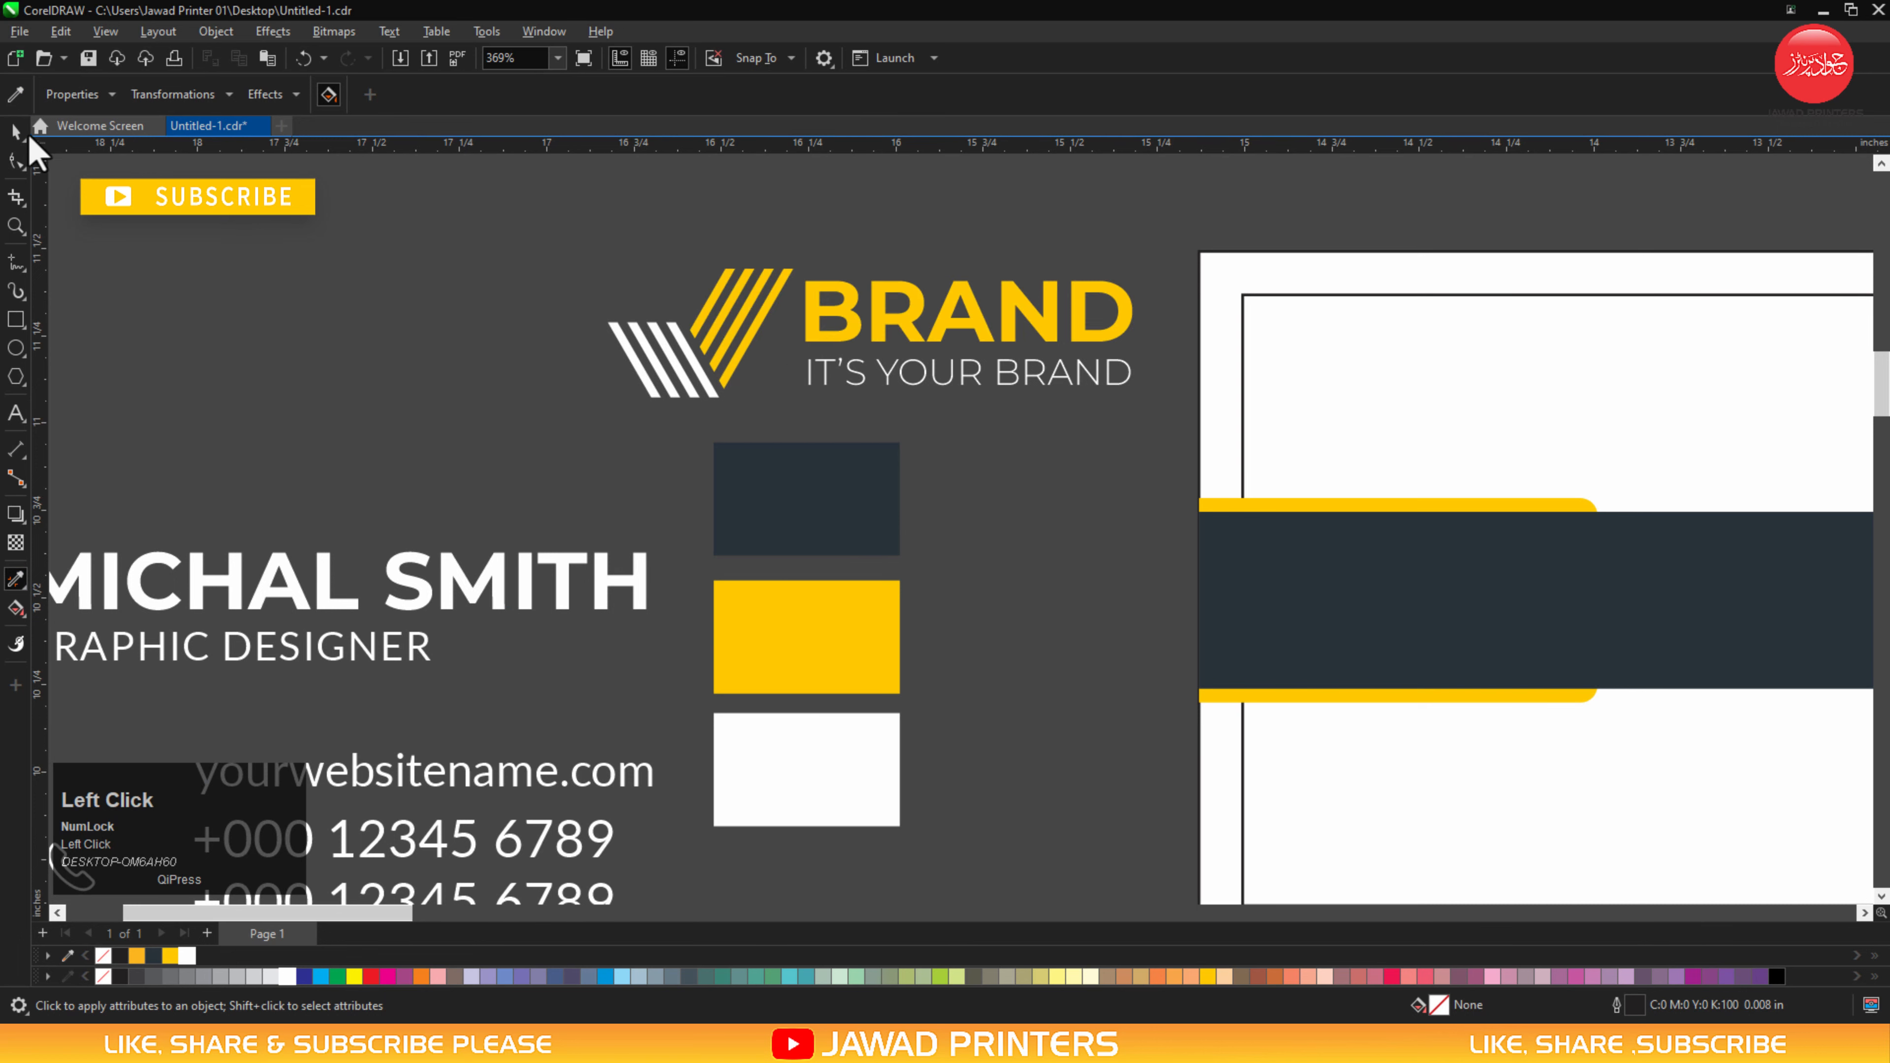
left_click(16, 132)
key("F4")
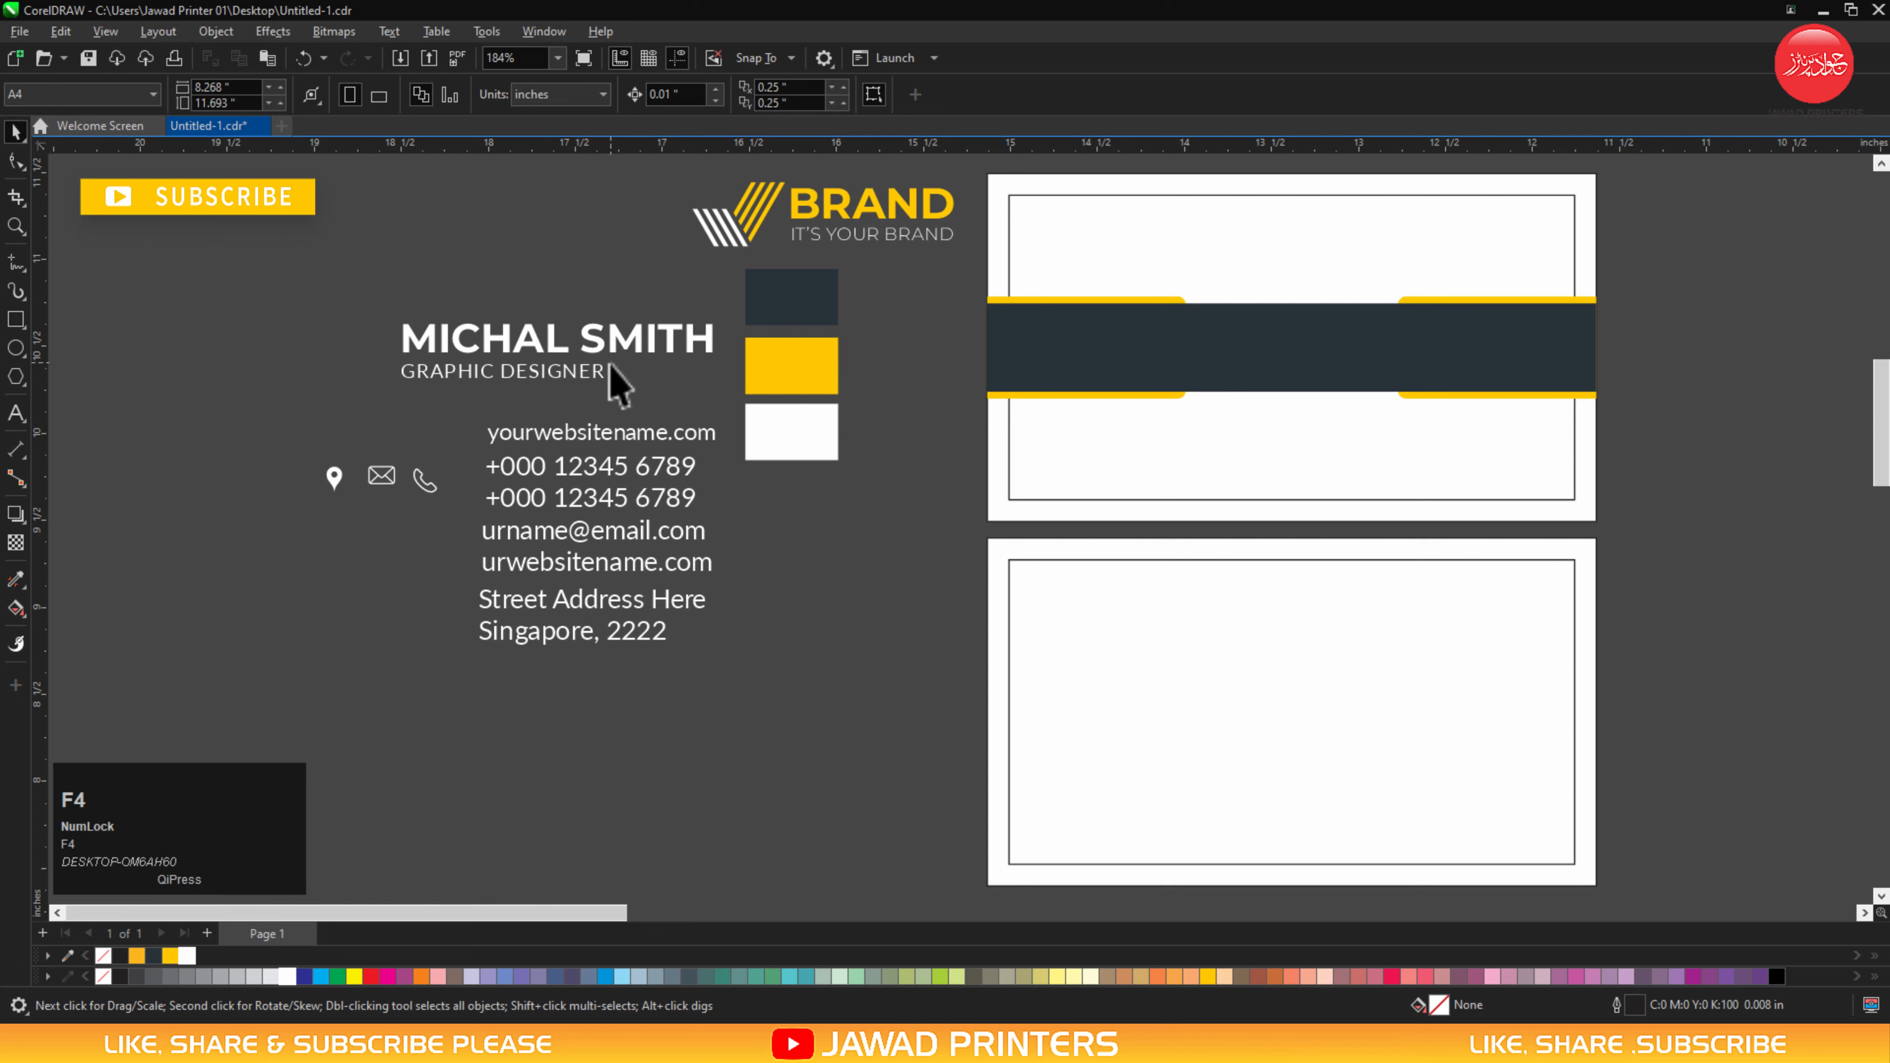
Group the logo's parts and shrink the logo to about 0.74 by 0.18 inches, placed in front of all objects.
key("F2")
left_click_drag(692, 167, 1712, 533)
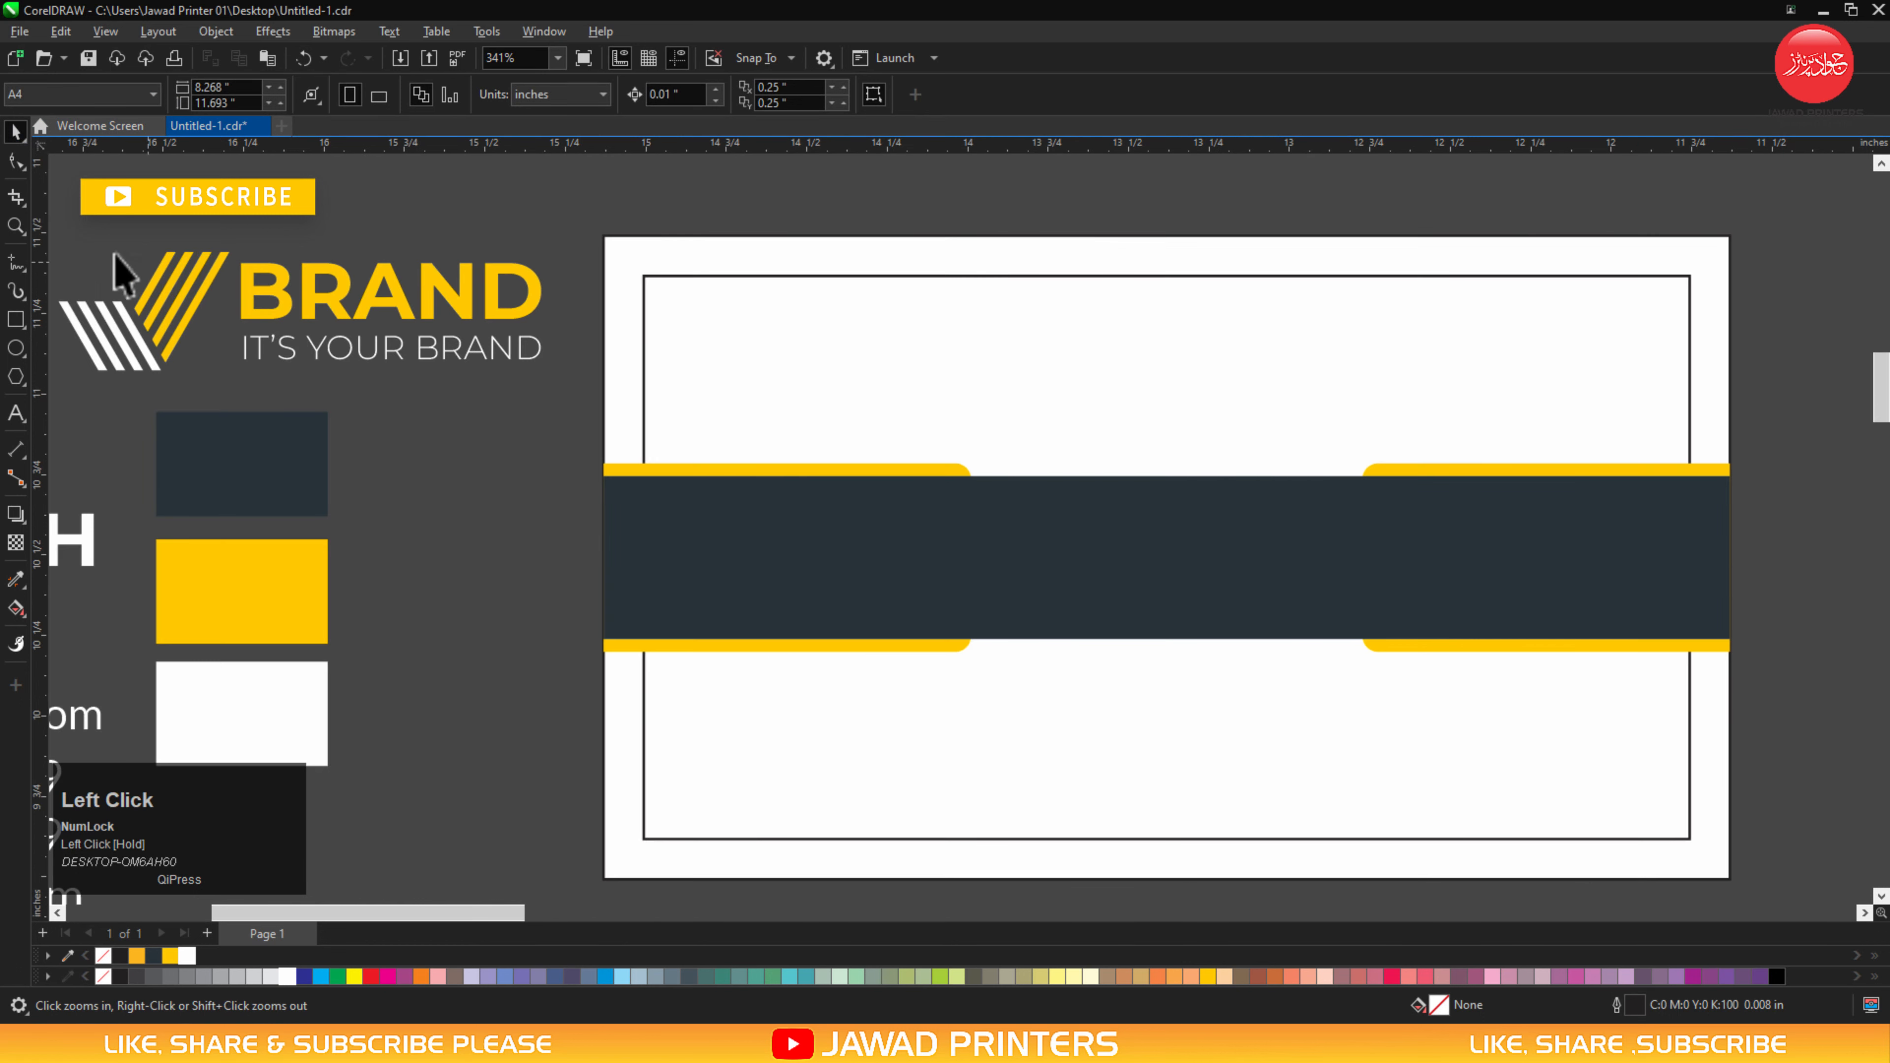
left_click_drag(50, 223, 289, 308)
left_click(439, 364)
left_click_drag(206, 209, 654, 415)
key("ctrl+g")
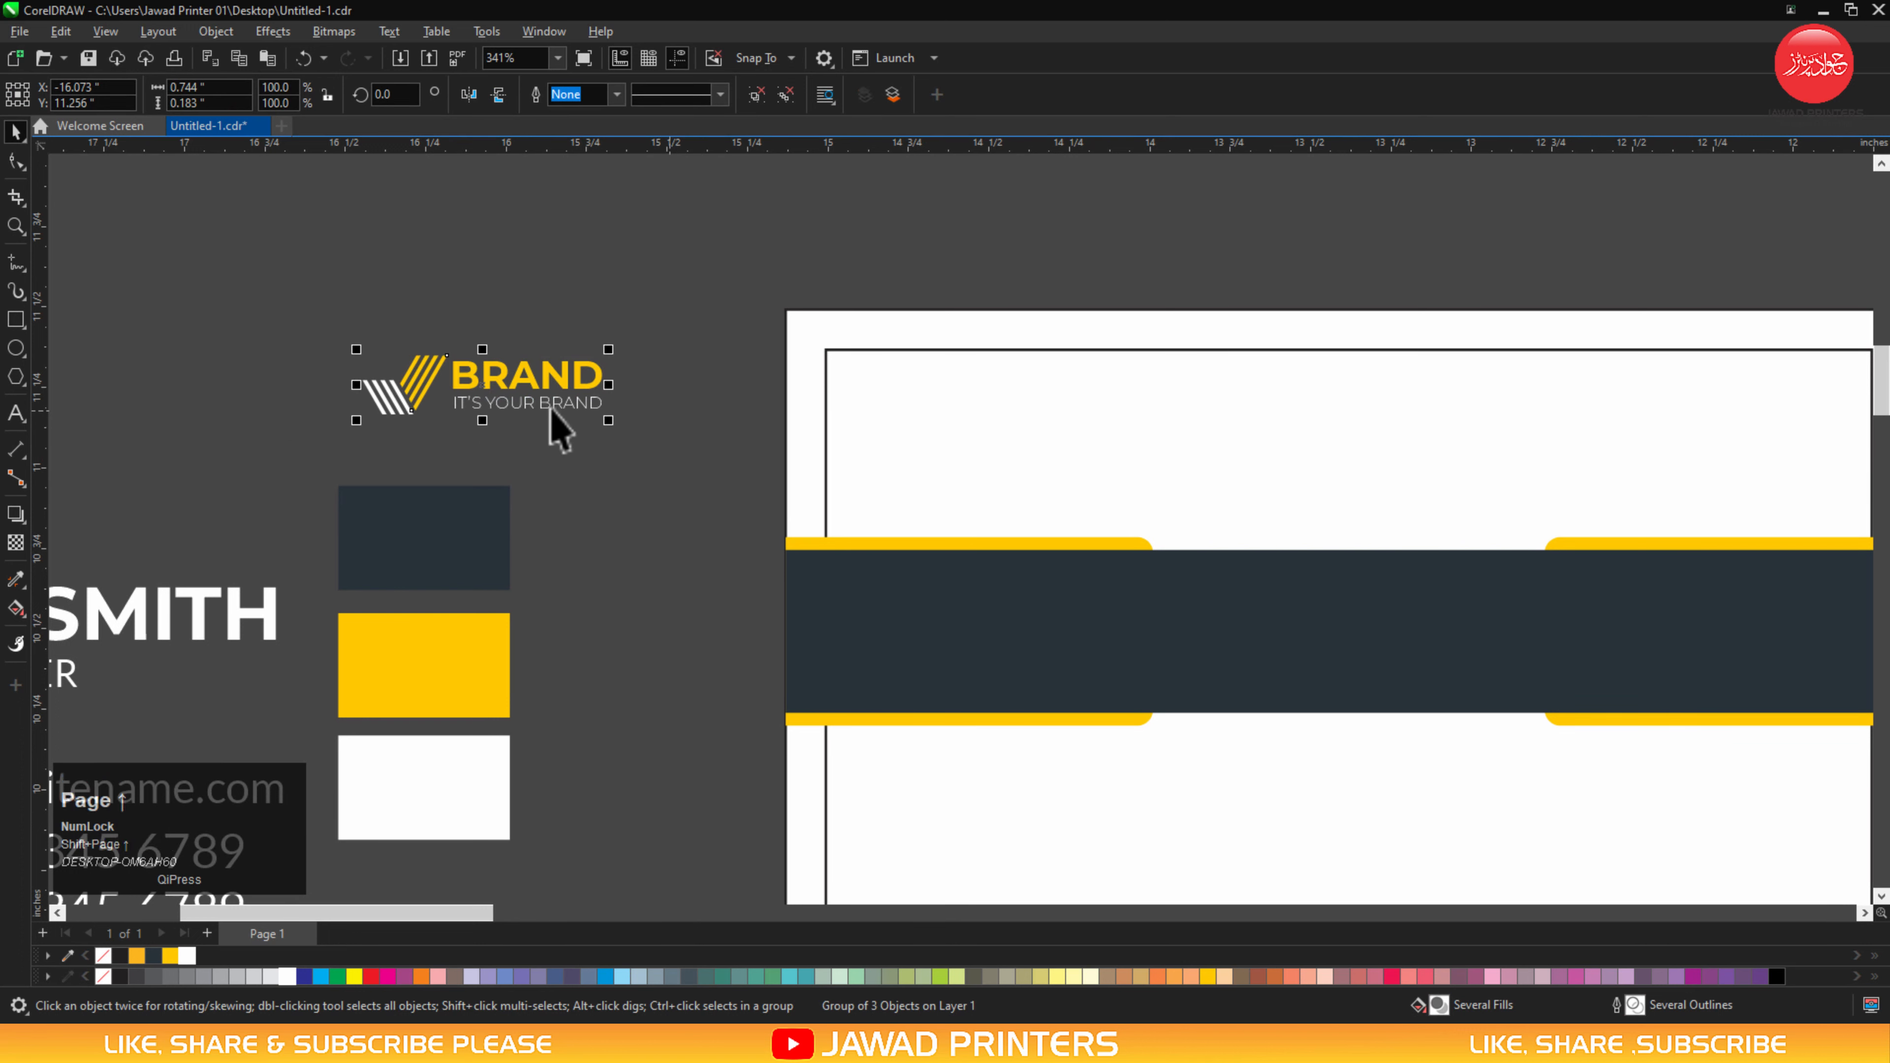
Centre the logo horizontally and vertically on the dark slate band of the upper card.
left_click(1232, 622, "shift")
key("c")
key("e")
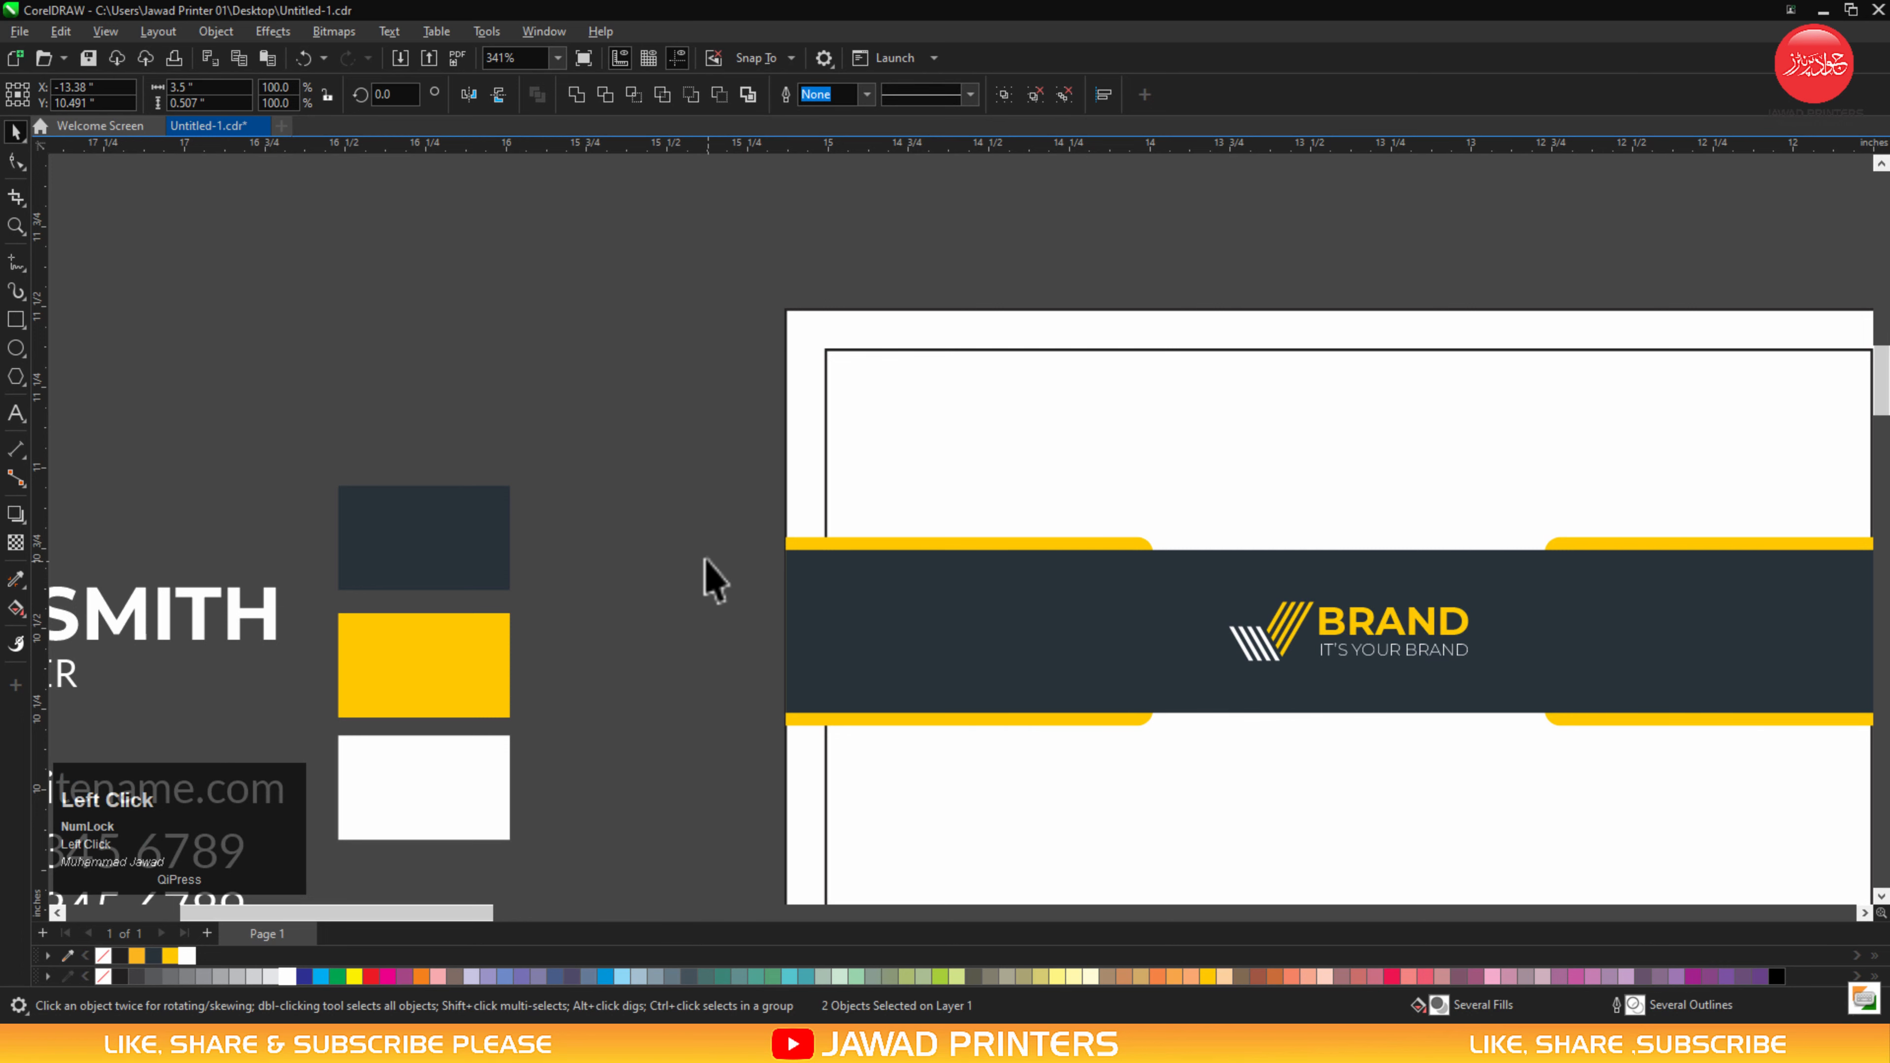
Enlarge the logo on the band proportionally about its centre to about 0.78 by 0.19 inches.
scroll(706, 559, "down", 1)
left_click_drag(654, 476, 1322, 694)
key("F2")
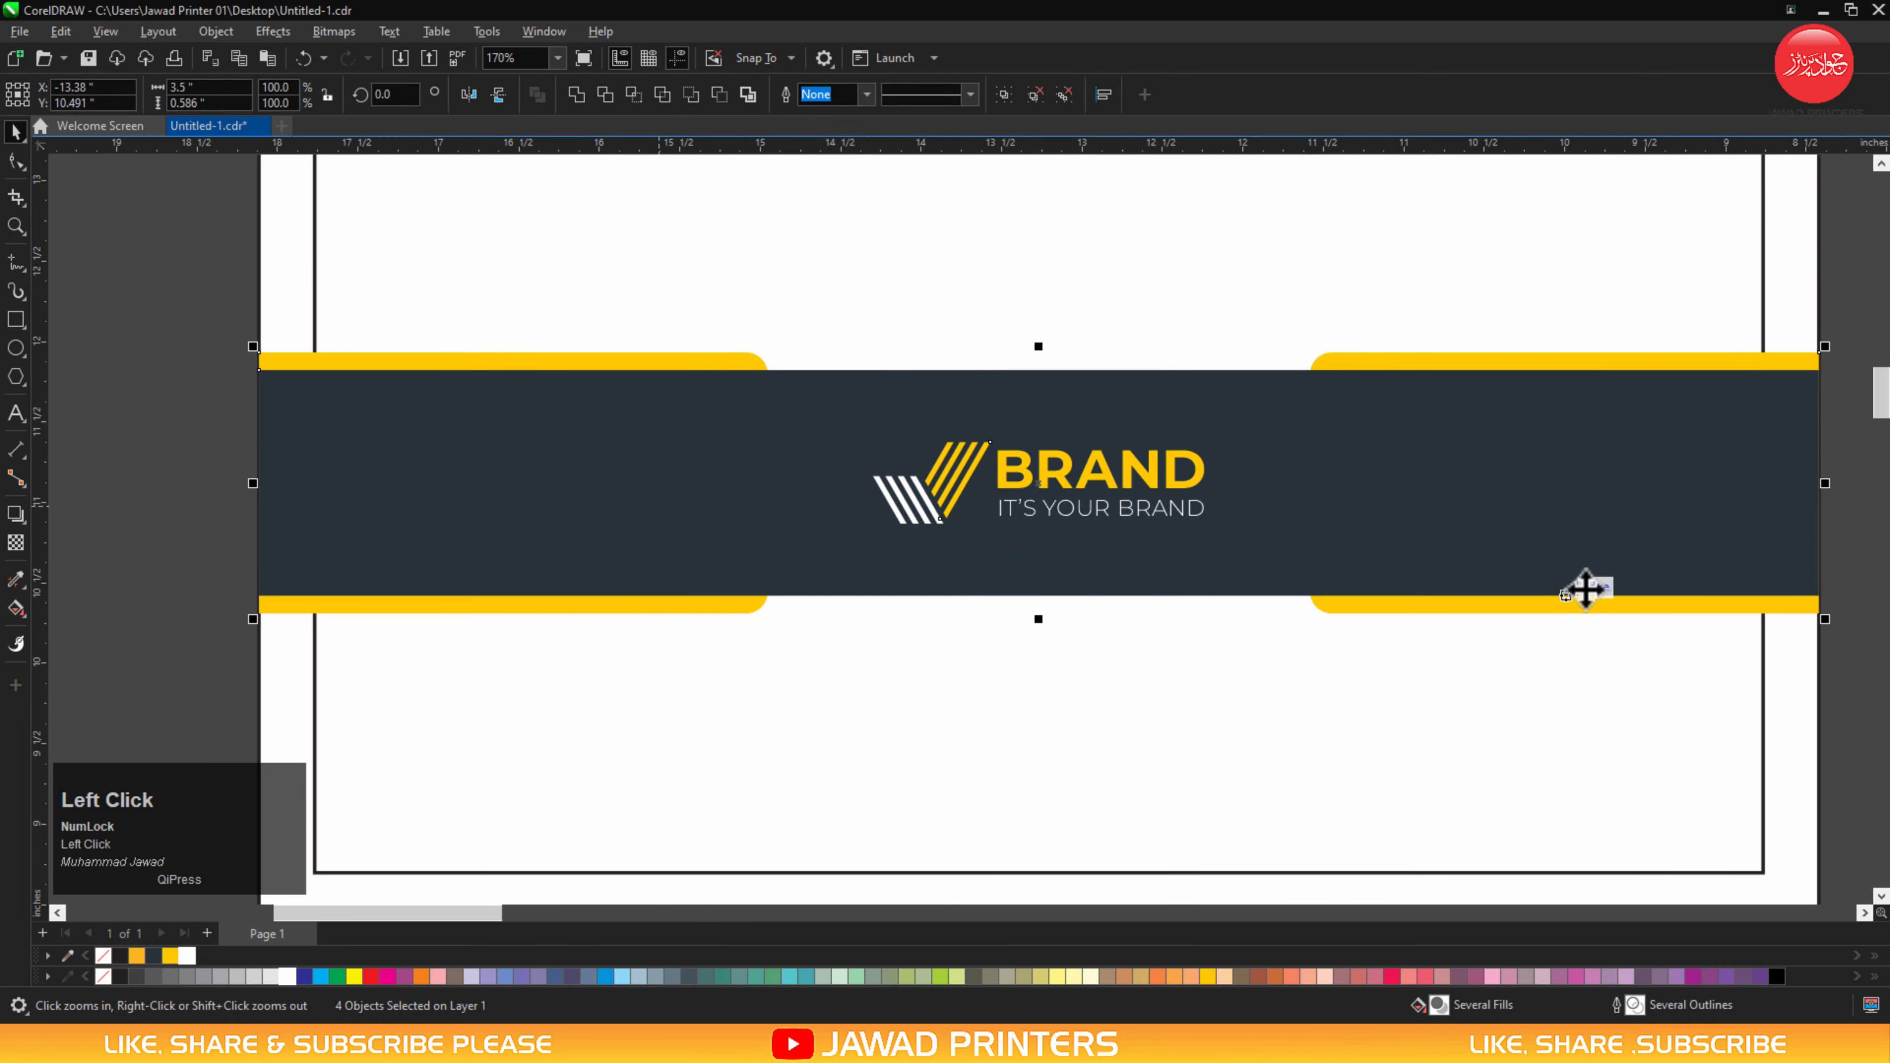
left_click(1270, 743)
left_click(1133, 507)
mouse_move(1211, 529)
left_mouse_down()
mouse_move(1262, 566)
mouse_move(1225, 564)
left_mouse_up()
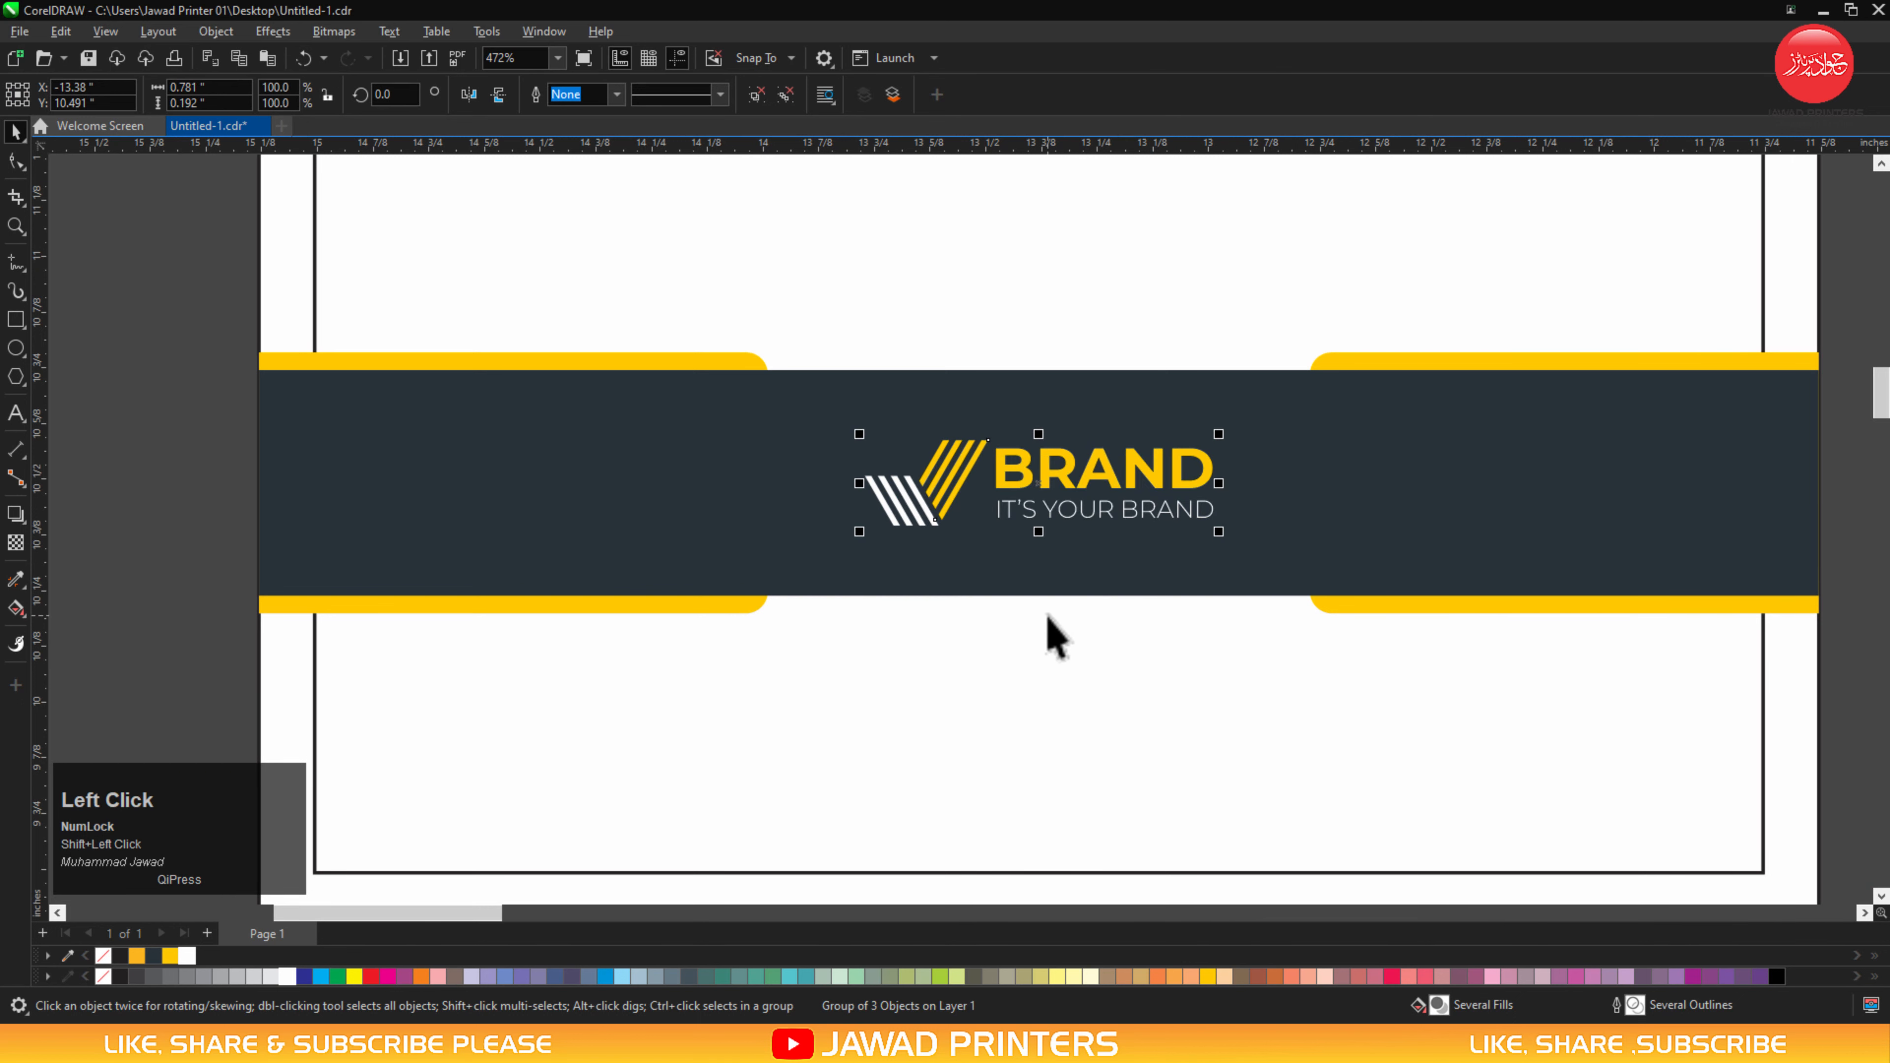
Reduce the dark slate band's height evenly about its centre to about 0.48 inches.
key("F3")
left_click_drag(634, 463, 1481, 751)
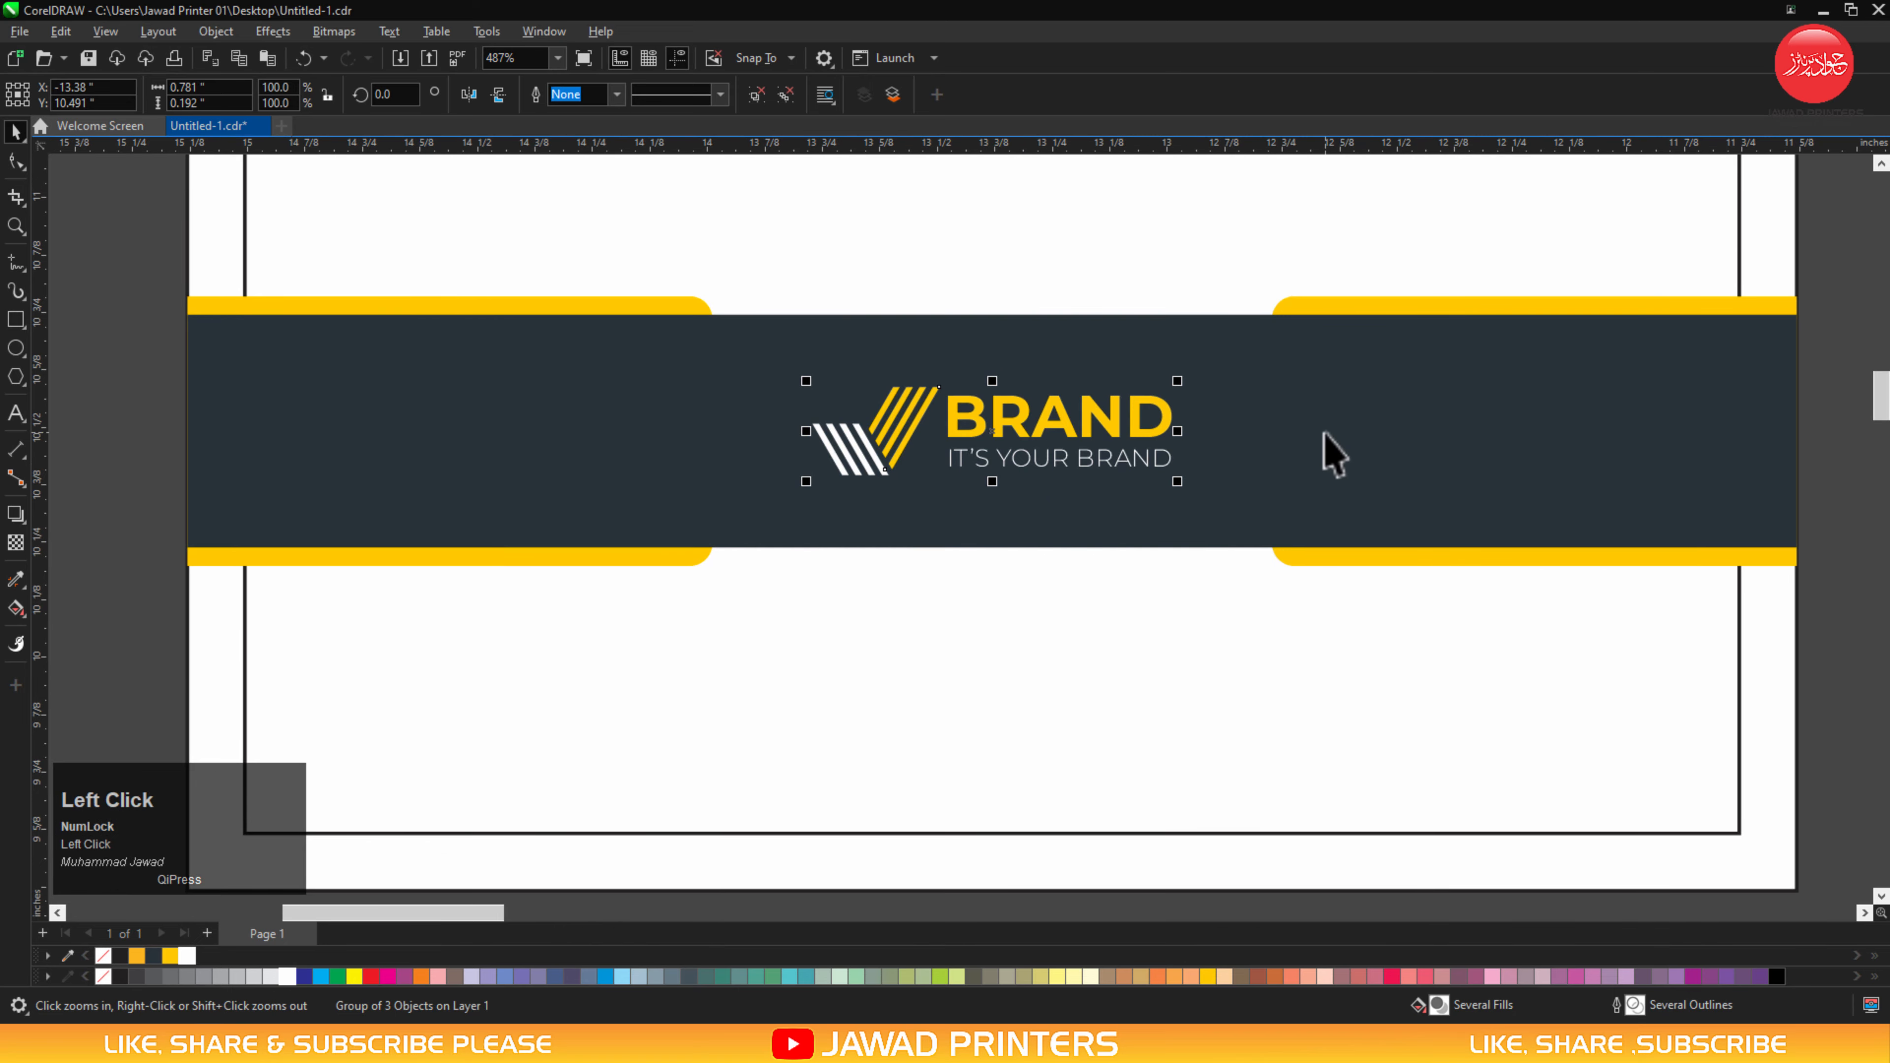
left_click(1054, 549)
left_click_drag(995, 552, 993, 543)
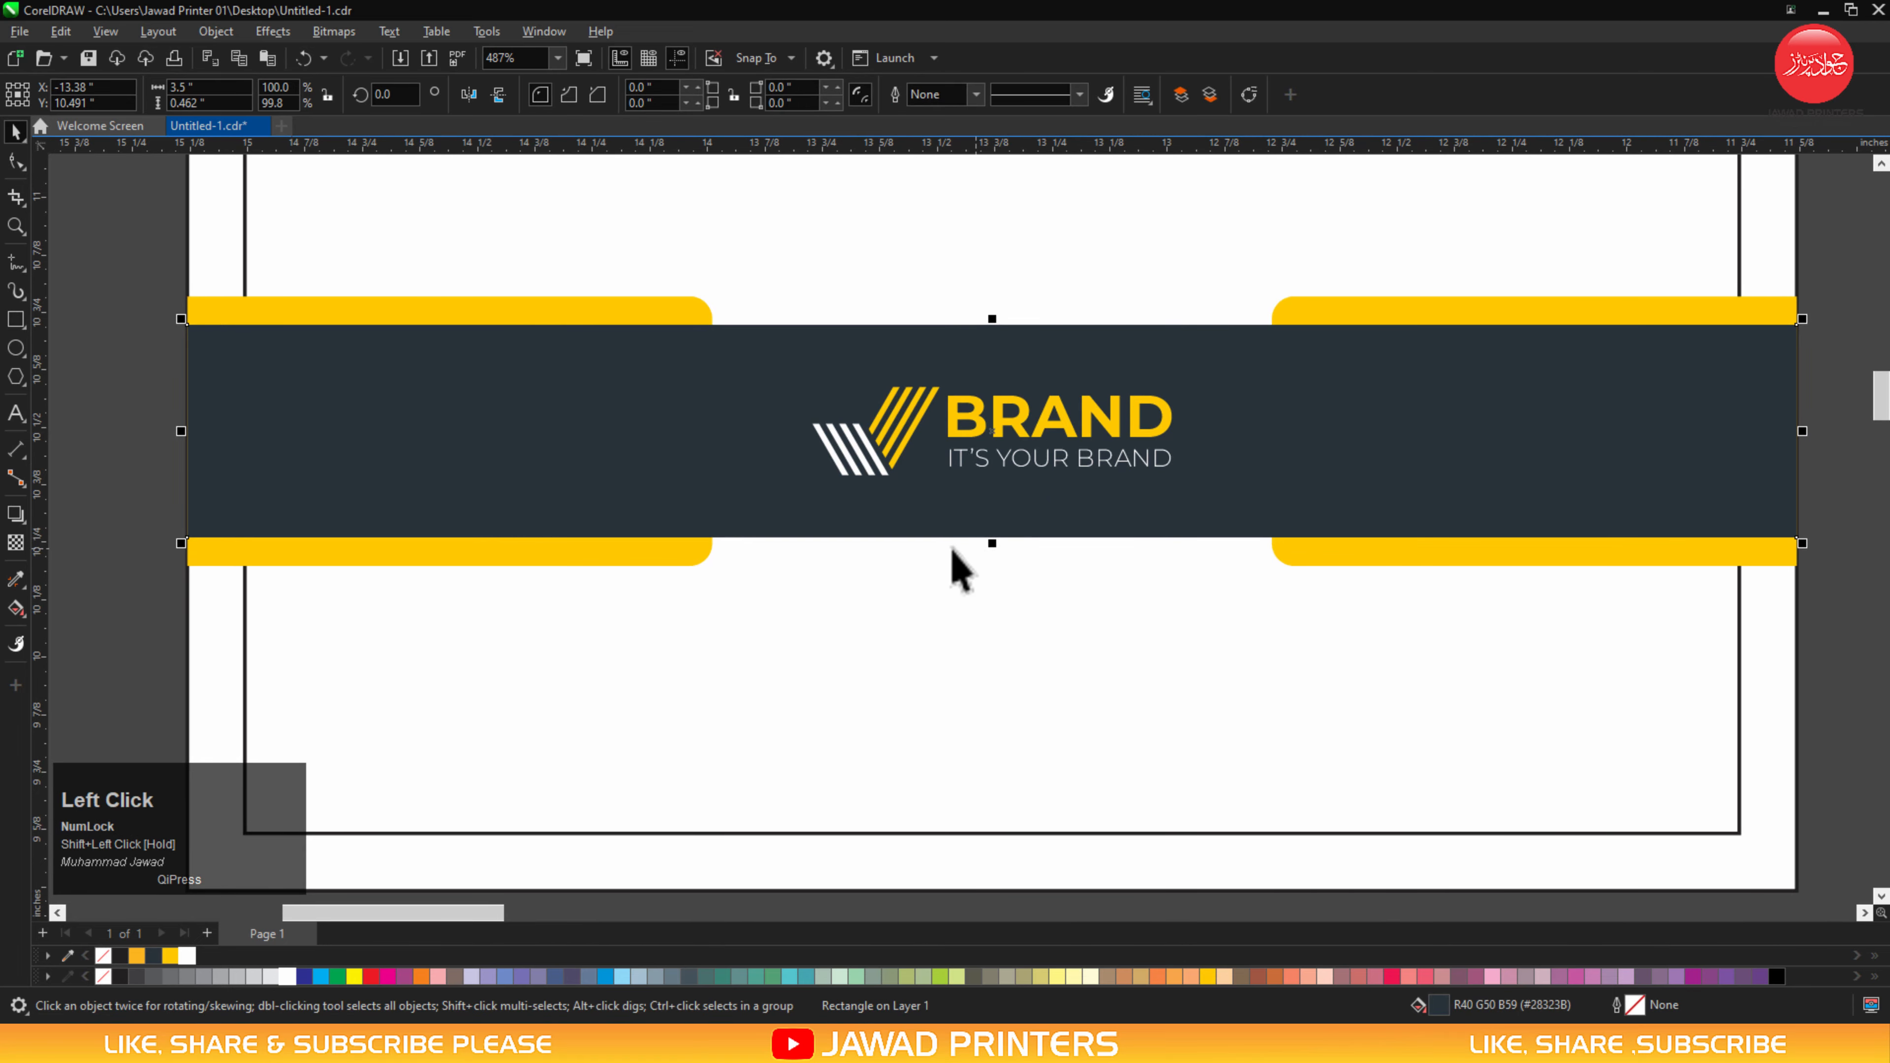
key("F2")
left_click_drag(625, 239, 1375, 675)
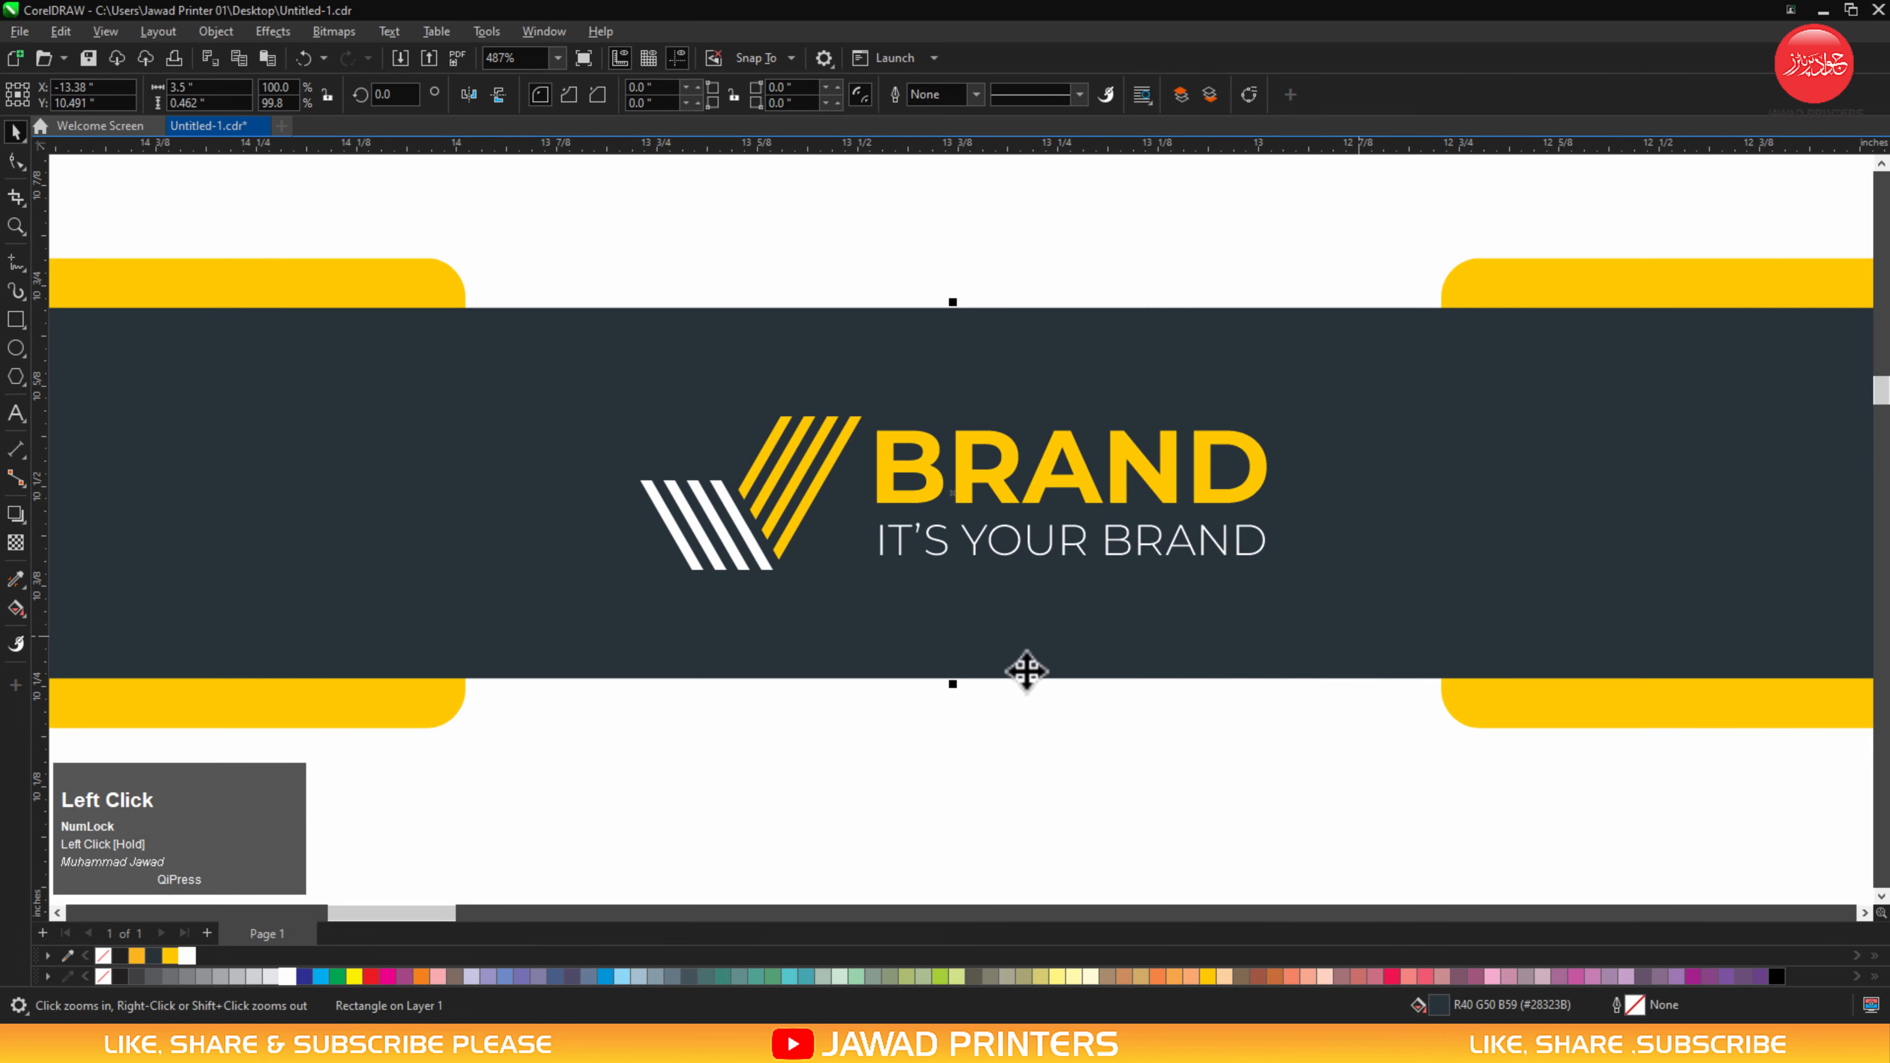
left_click_drag(953, 685, 961, 698)
key("F3")
key("F3")
key("F3")
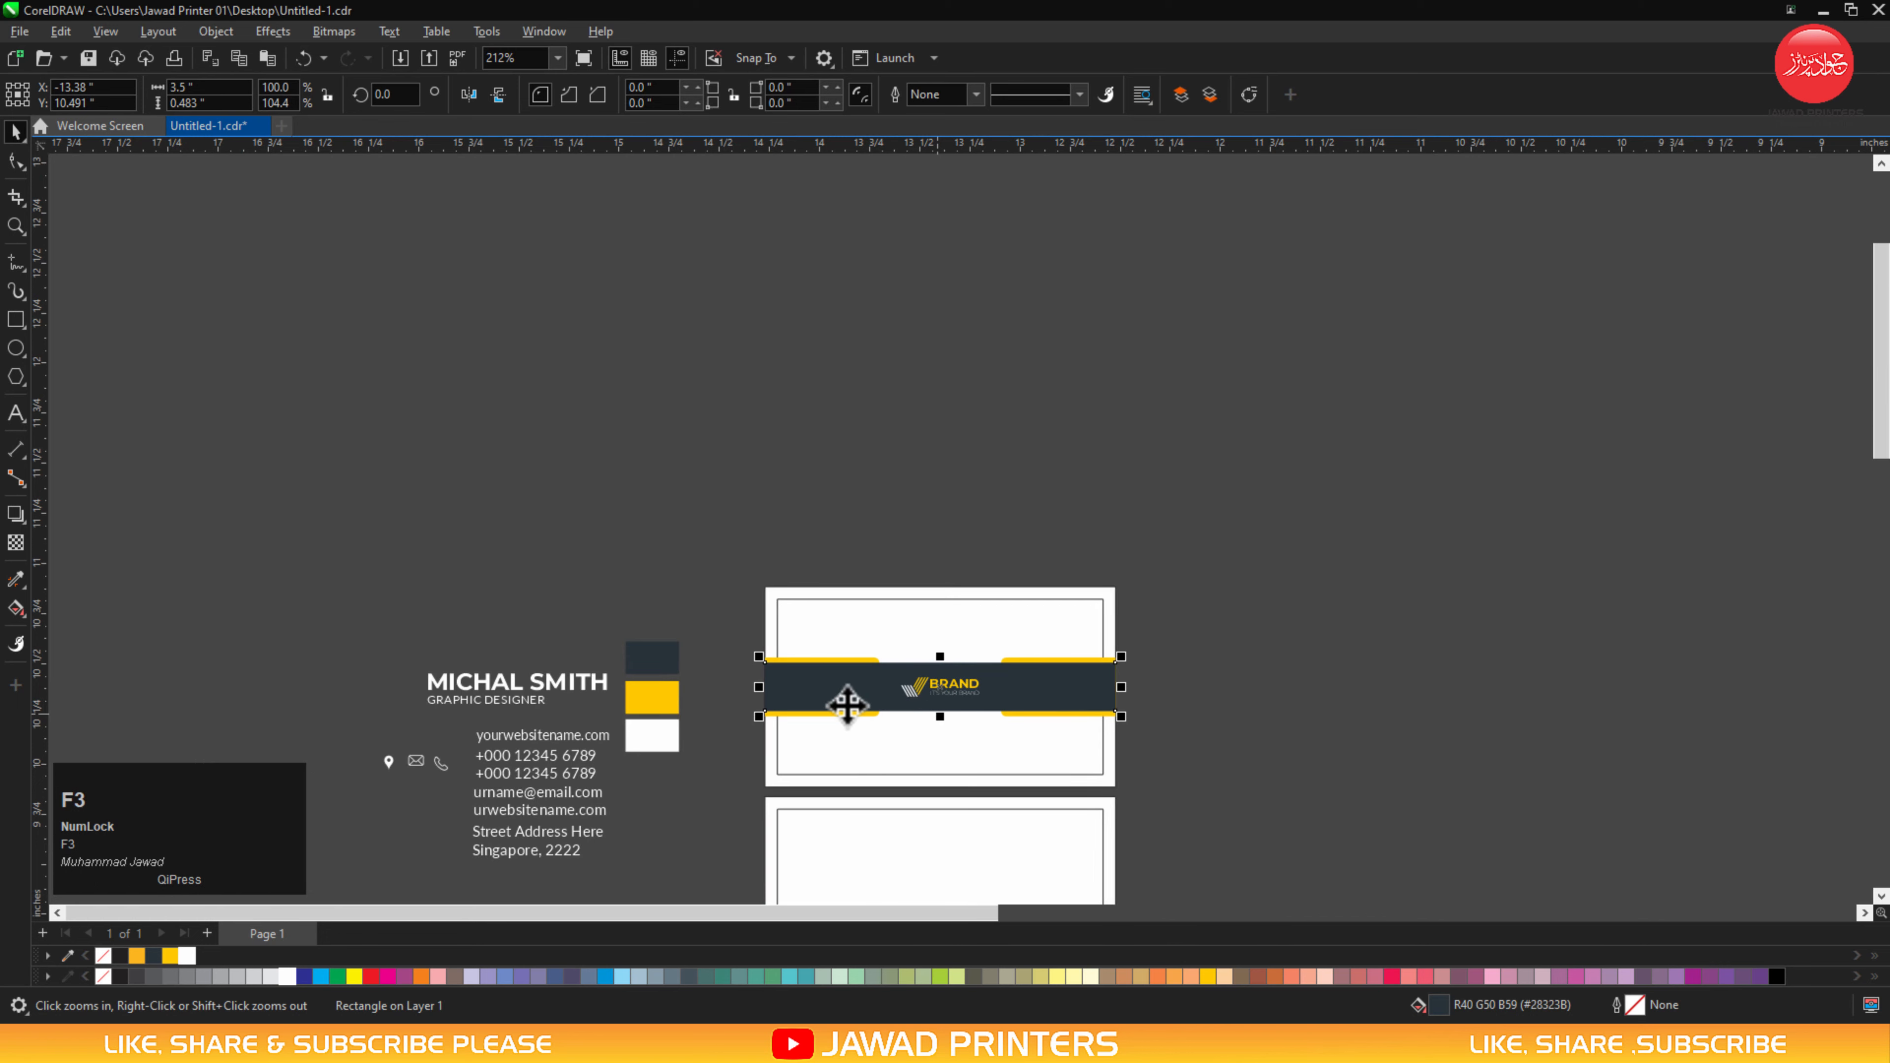
Draw a rectangle about 1.23 by 0.14 inches between the yellow blocks and move it down into the white area below the band.
left_click_drag(382, 624, 1223, 839)
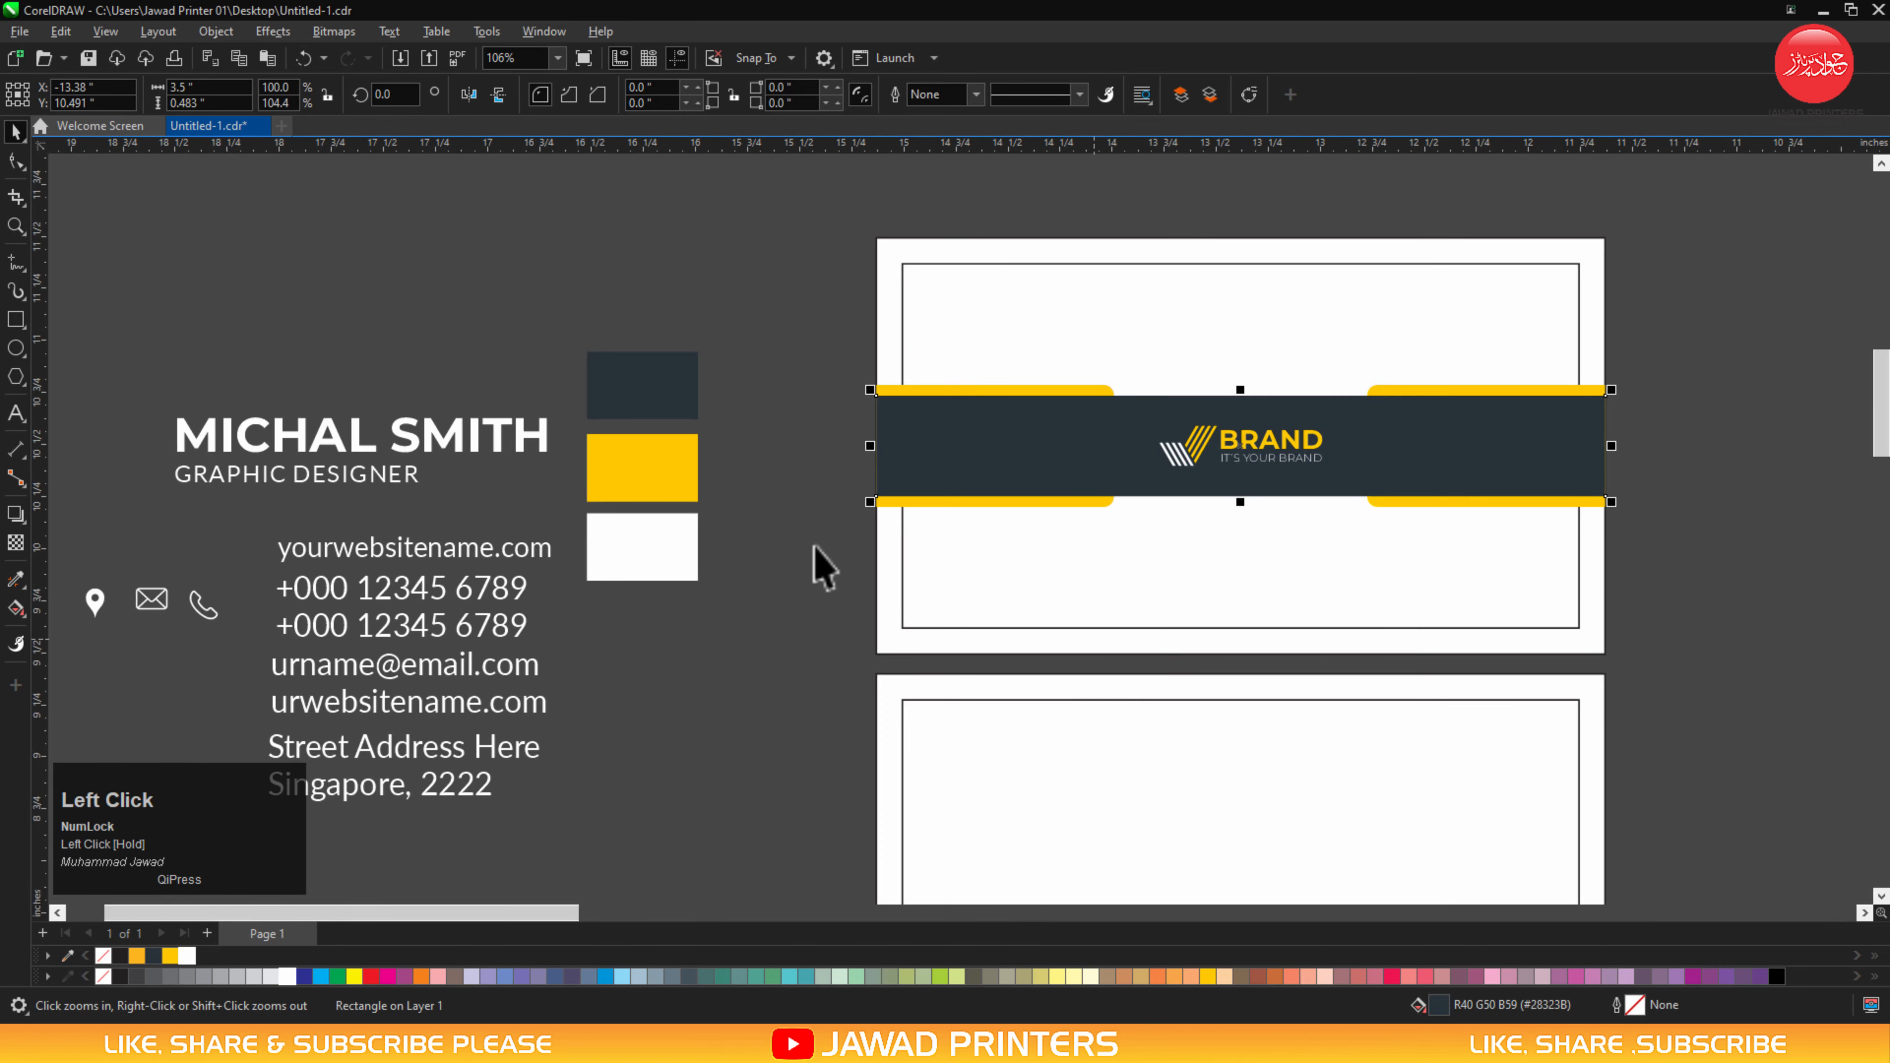
left_click(834, 566)
left_click(12, 313)
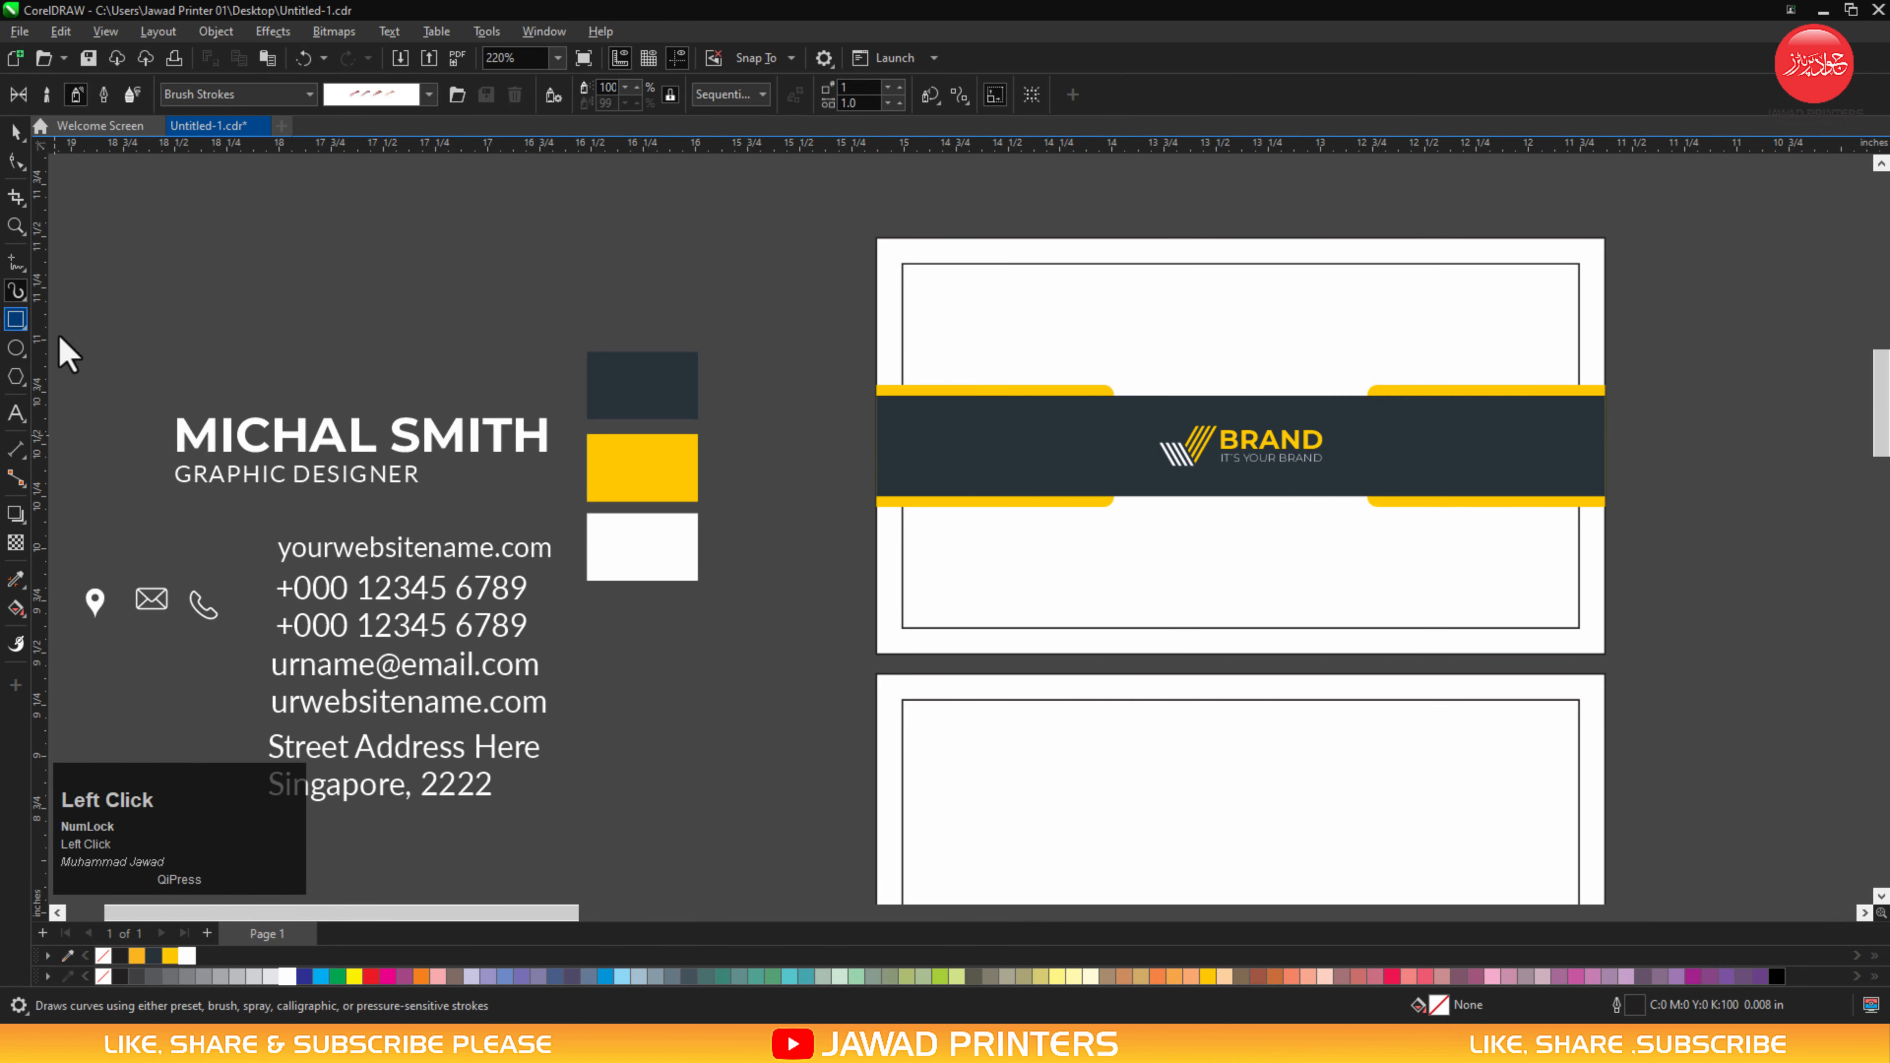
left_click_drag(1114, 497, 1370, 528)
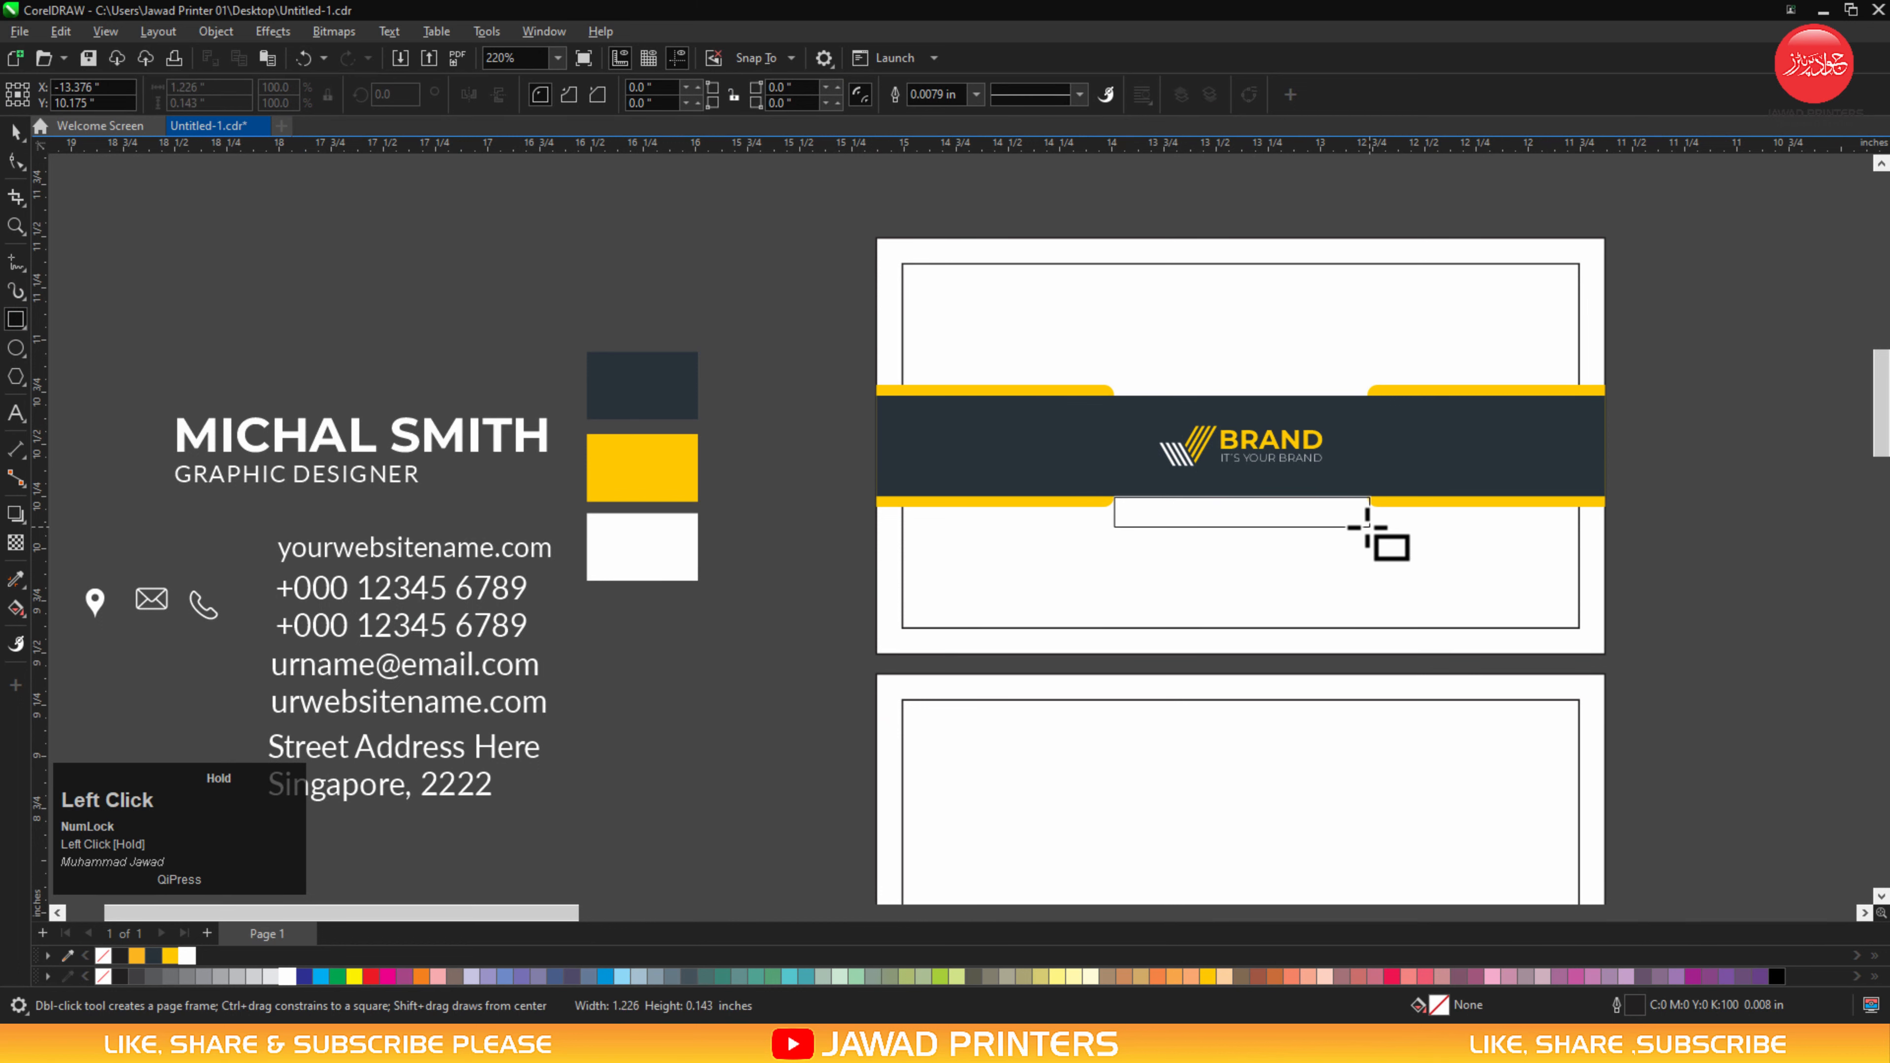
key("space")
left_click_drag(1238, 521, 1237, 570)
Round all four corners of the small rectangle below the band to a radius of about 0.04 inches.
key("z")
left_click_drag(1050, 510, 1462, 691)
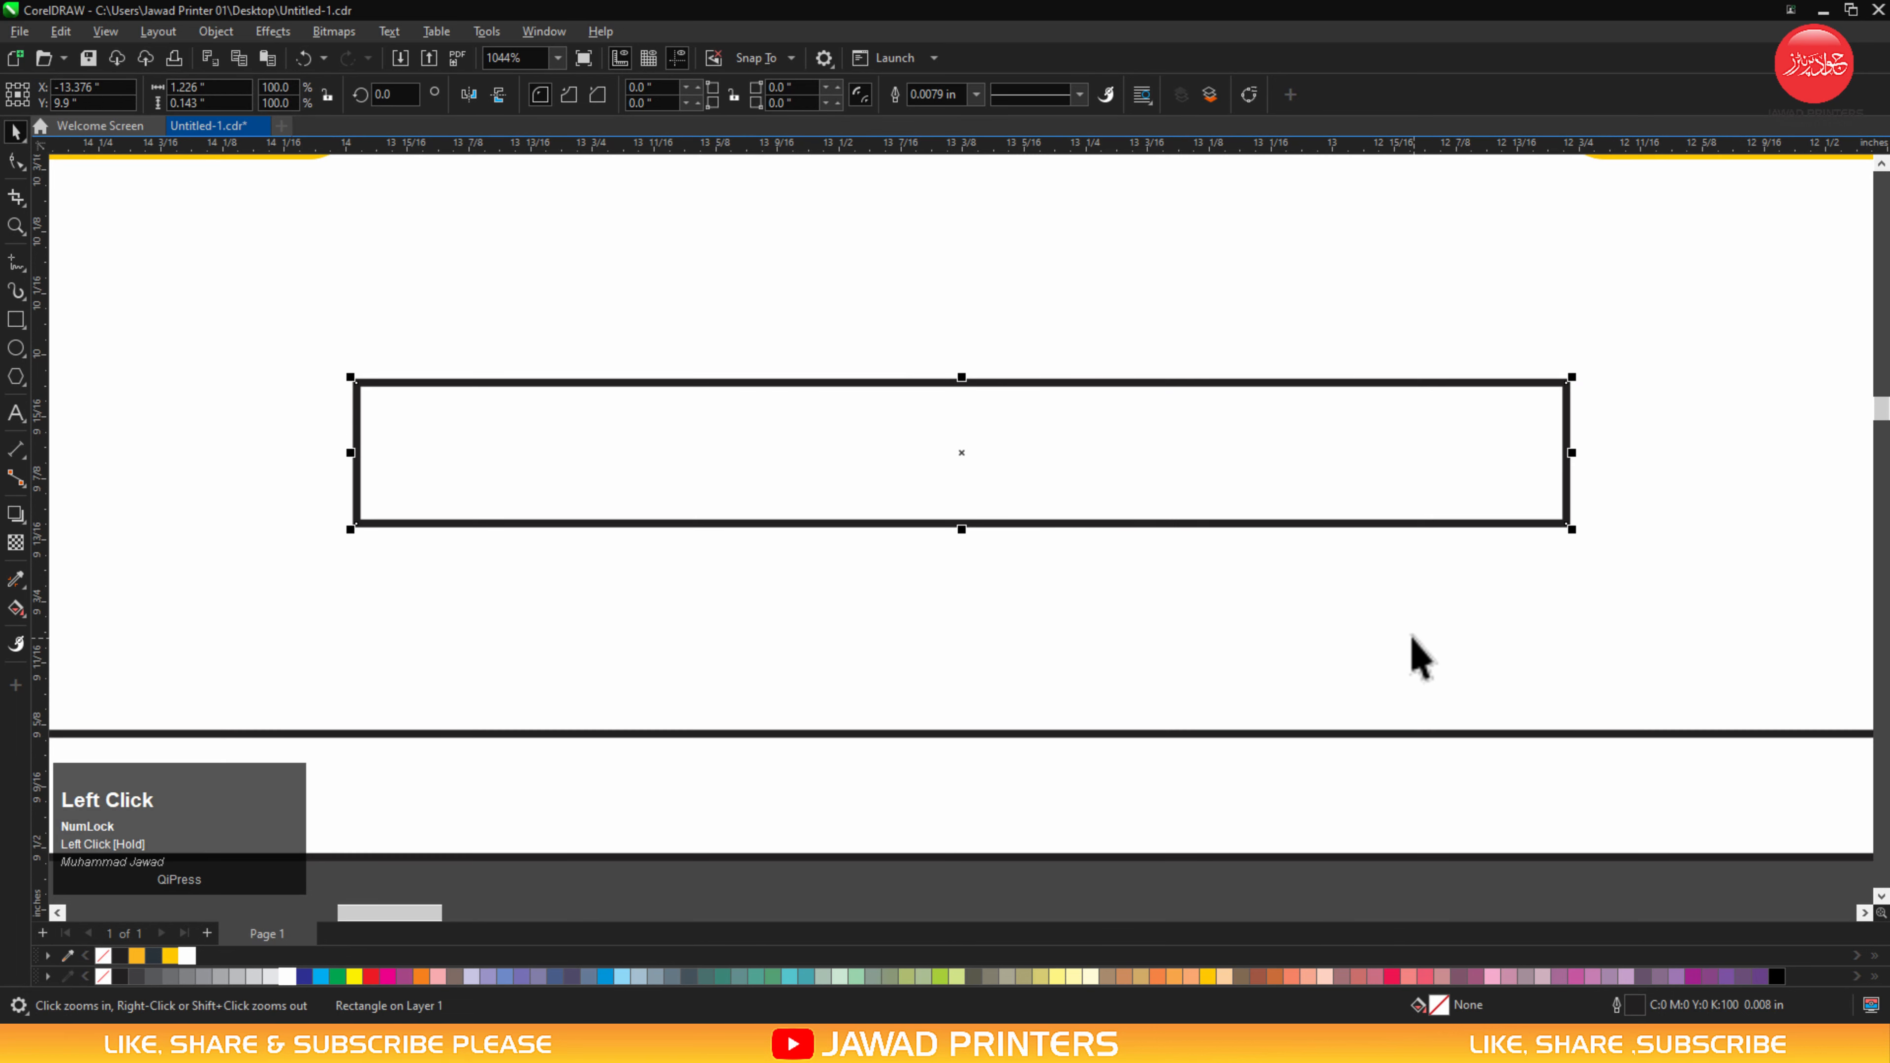
key("F10")
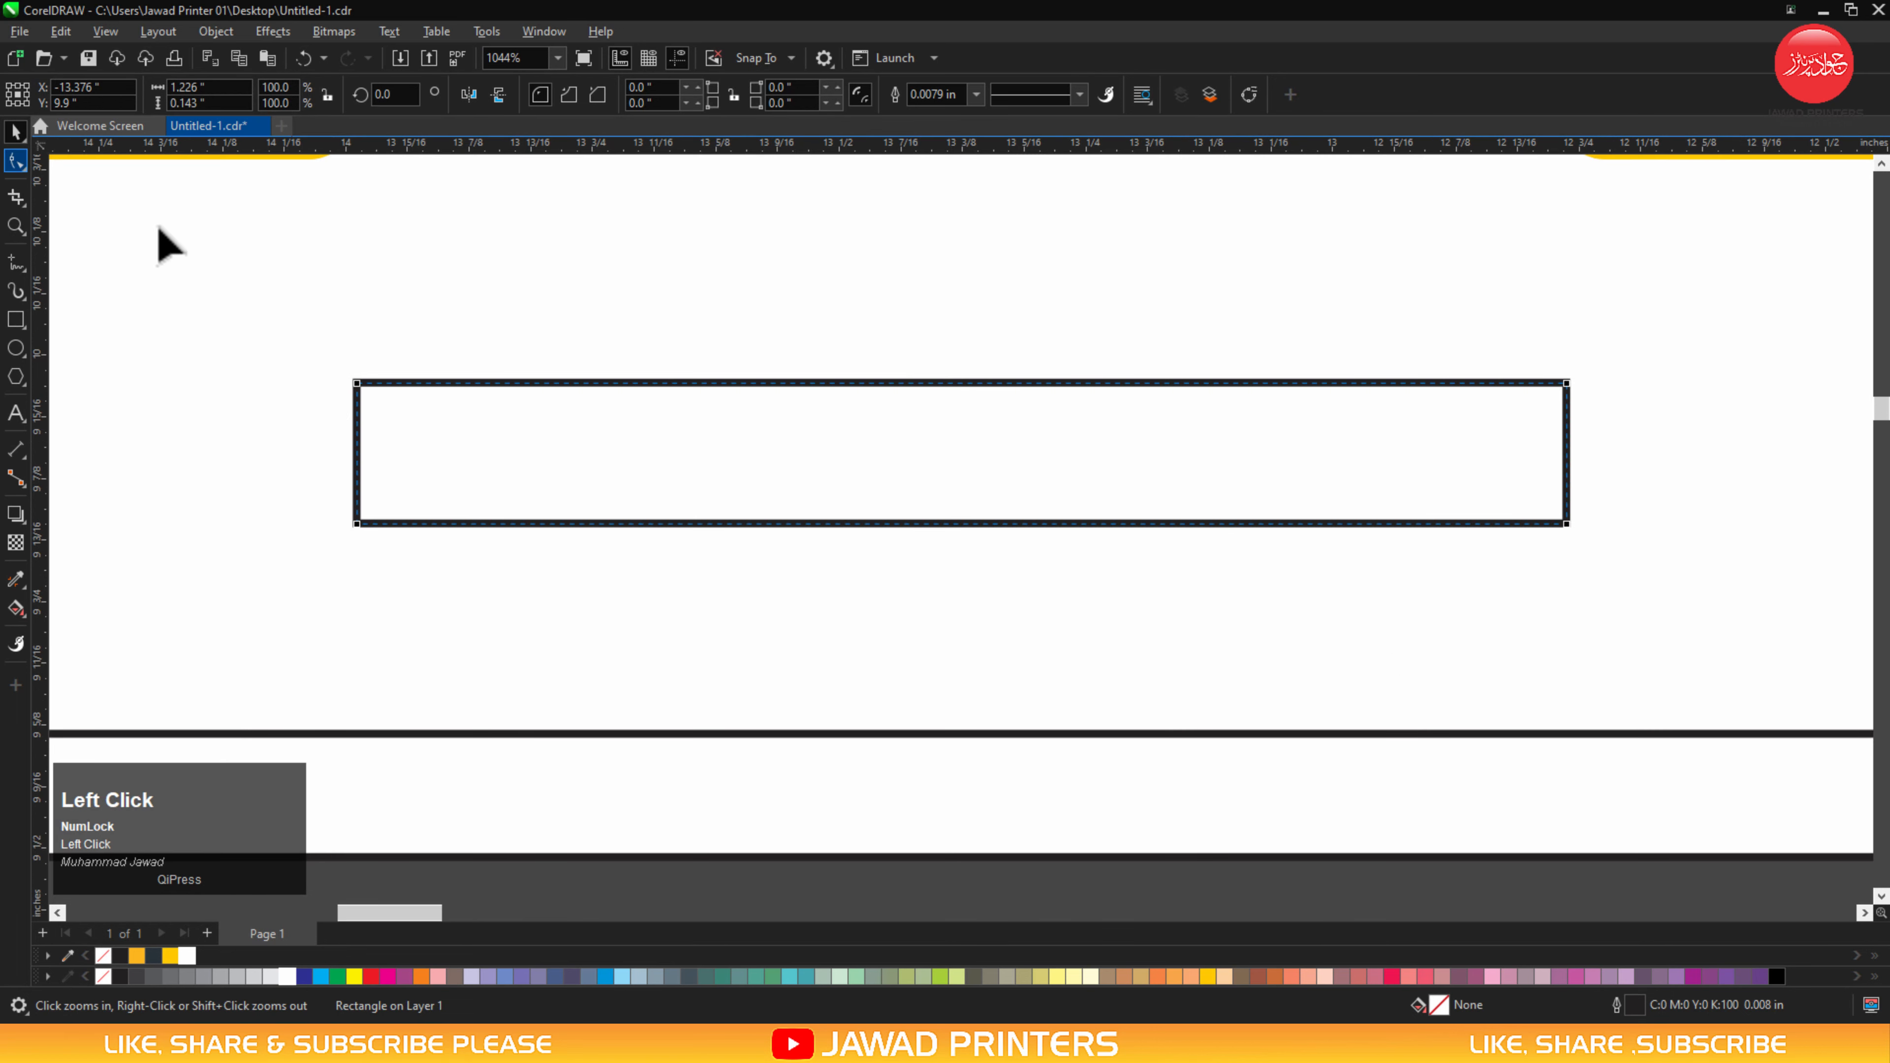
left_click_drag(356, 382, 386, 396)
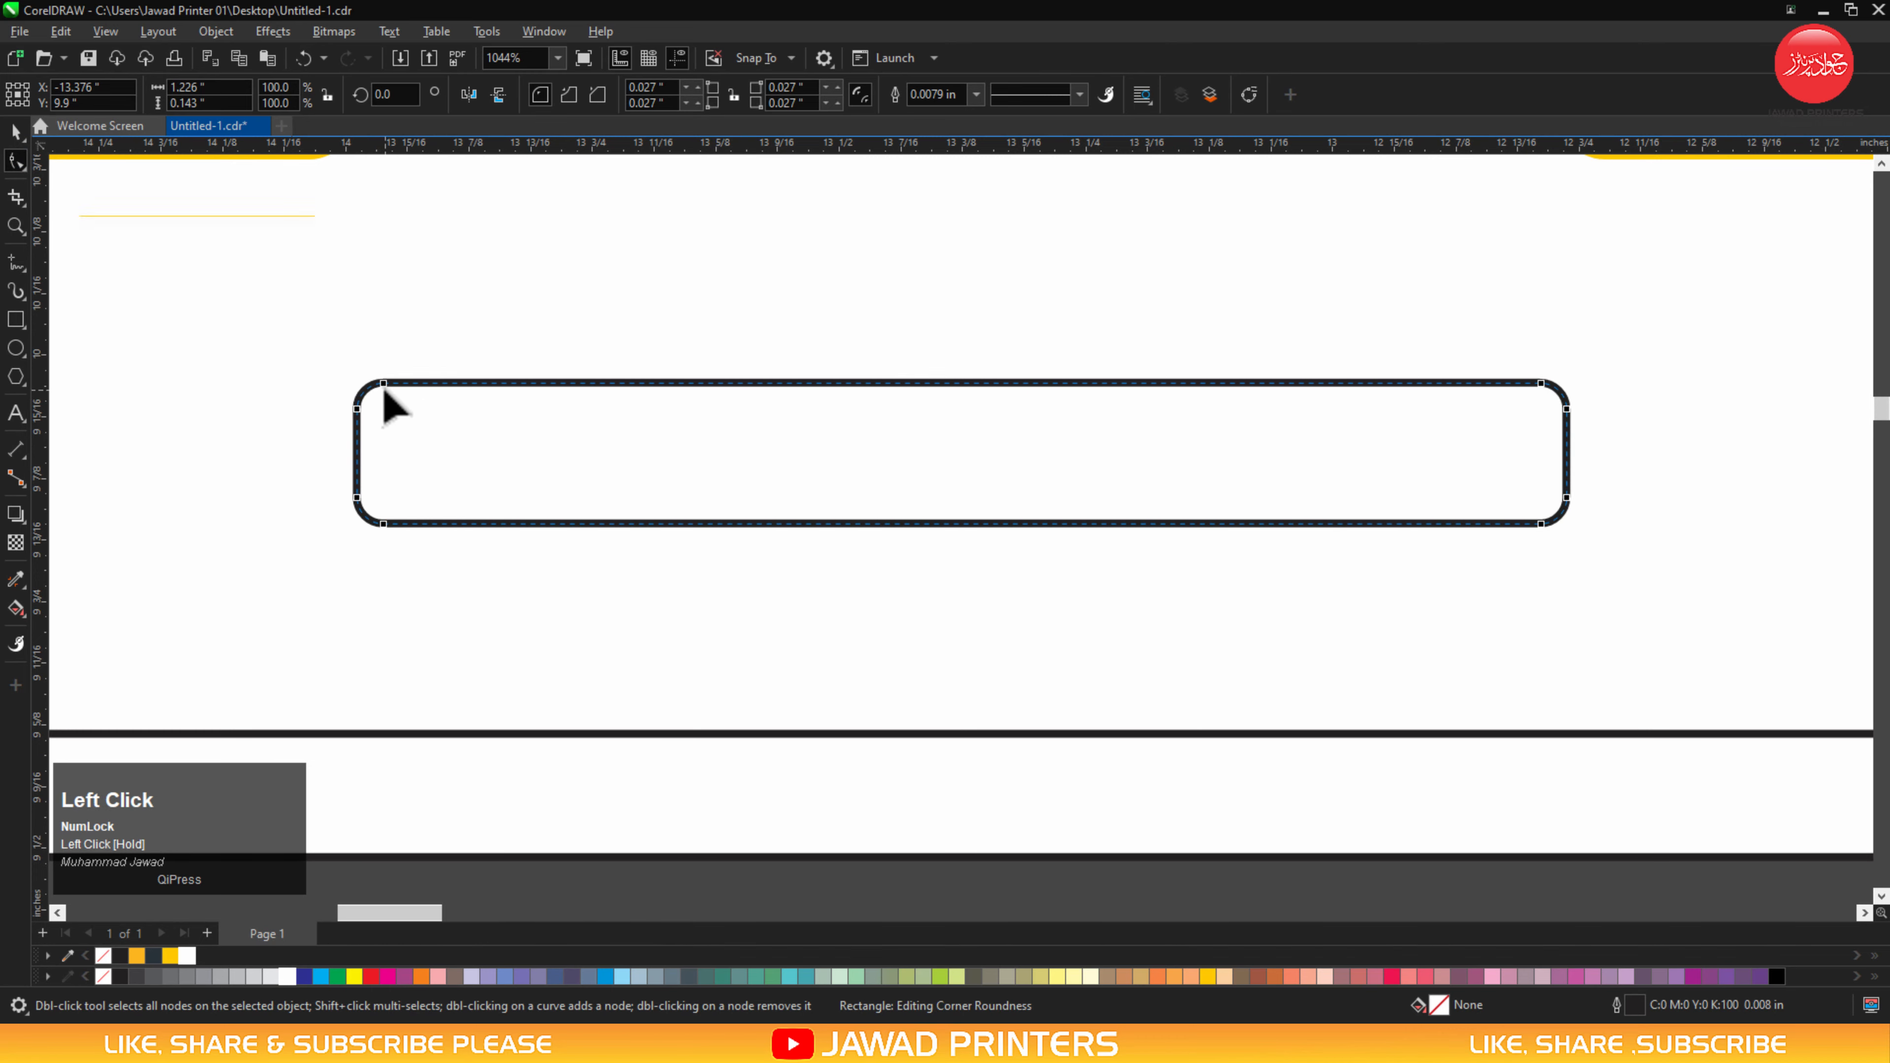
key("space")
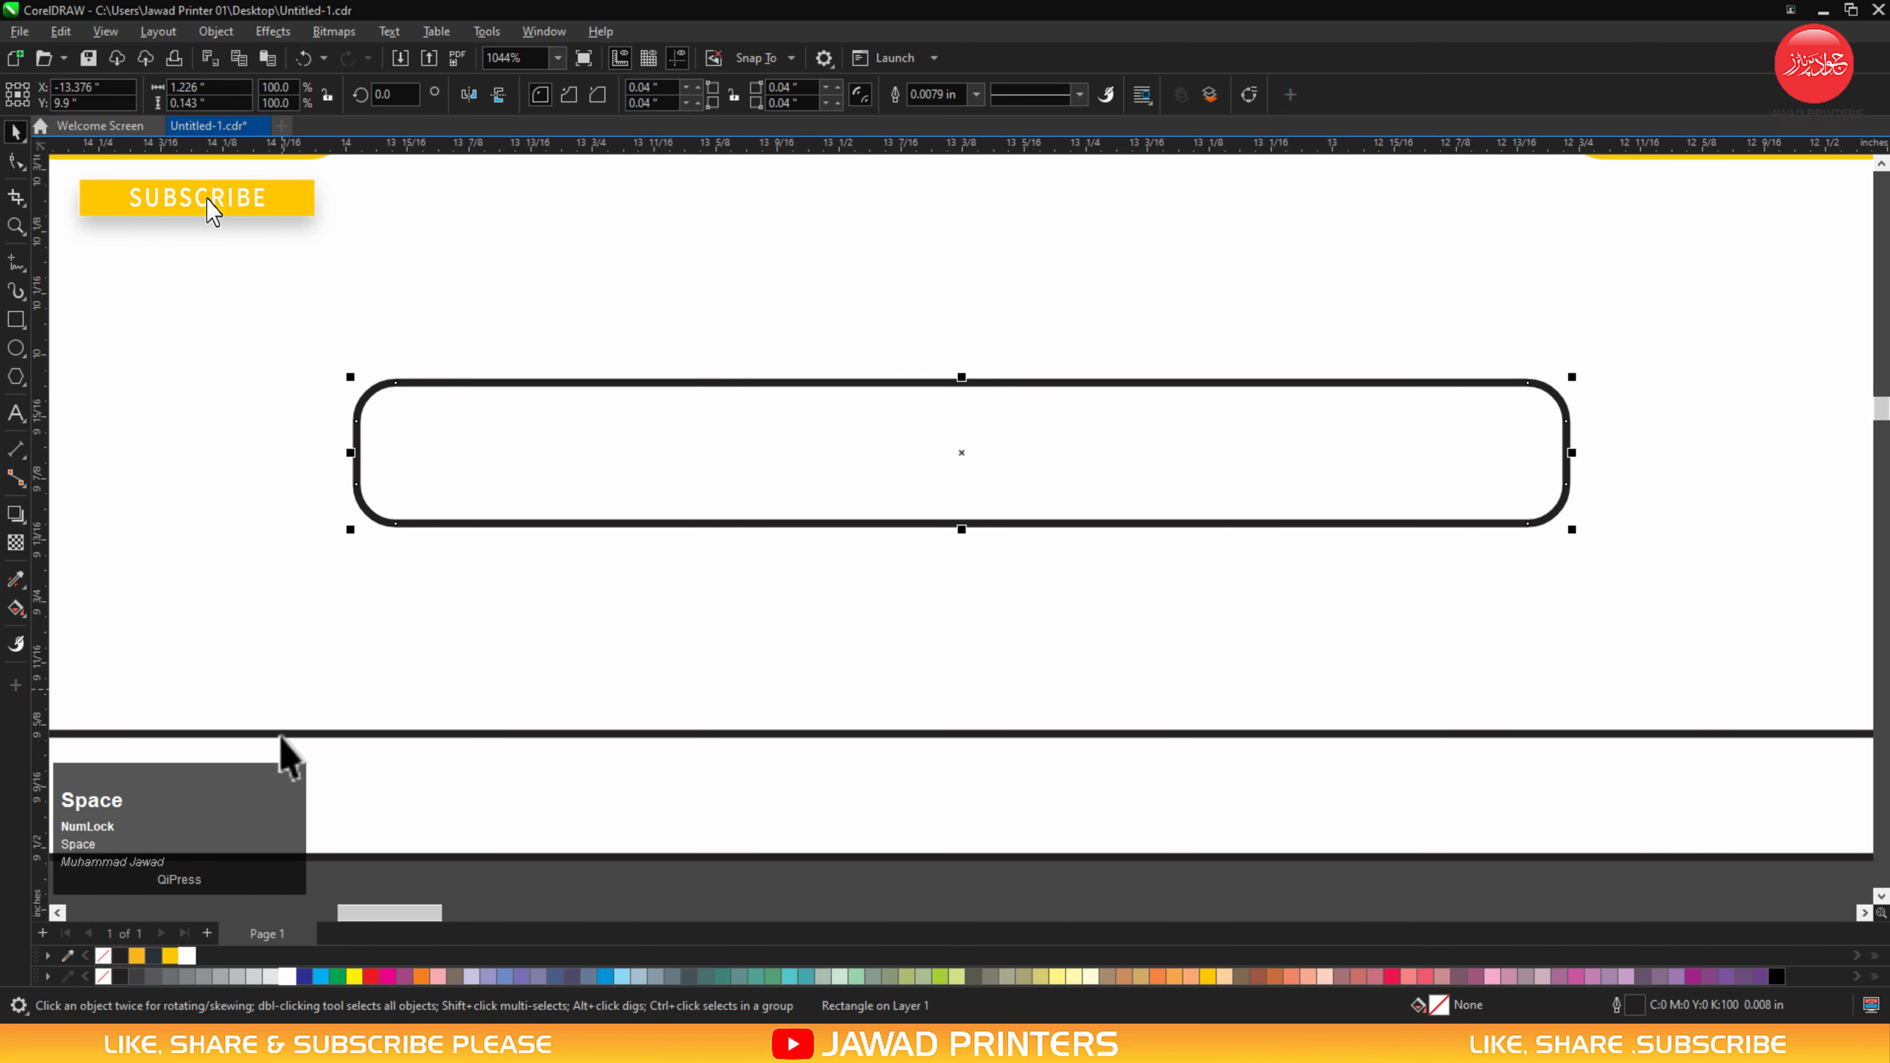
Copy the yellow swatch's fill and outline attributes onto the small rounded bar.
key("F3")
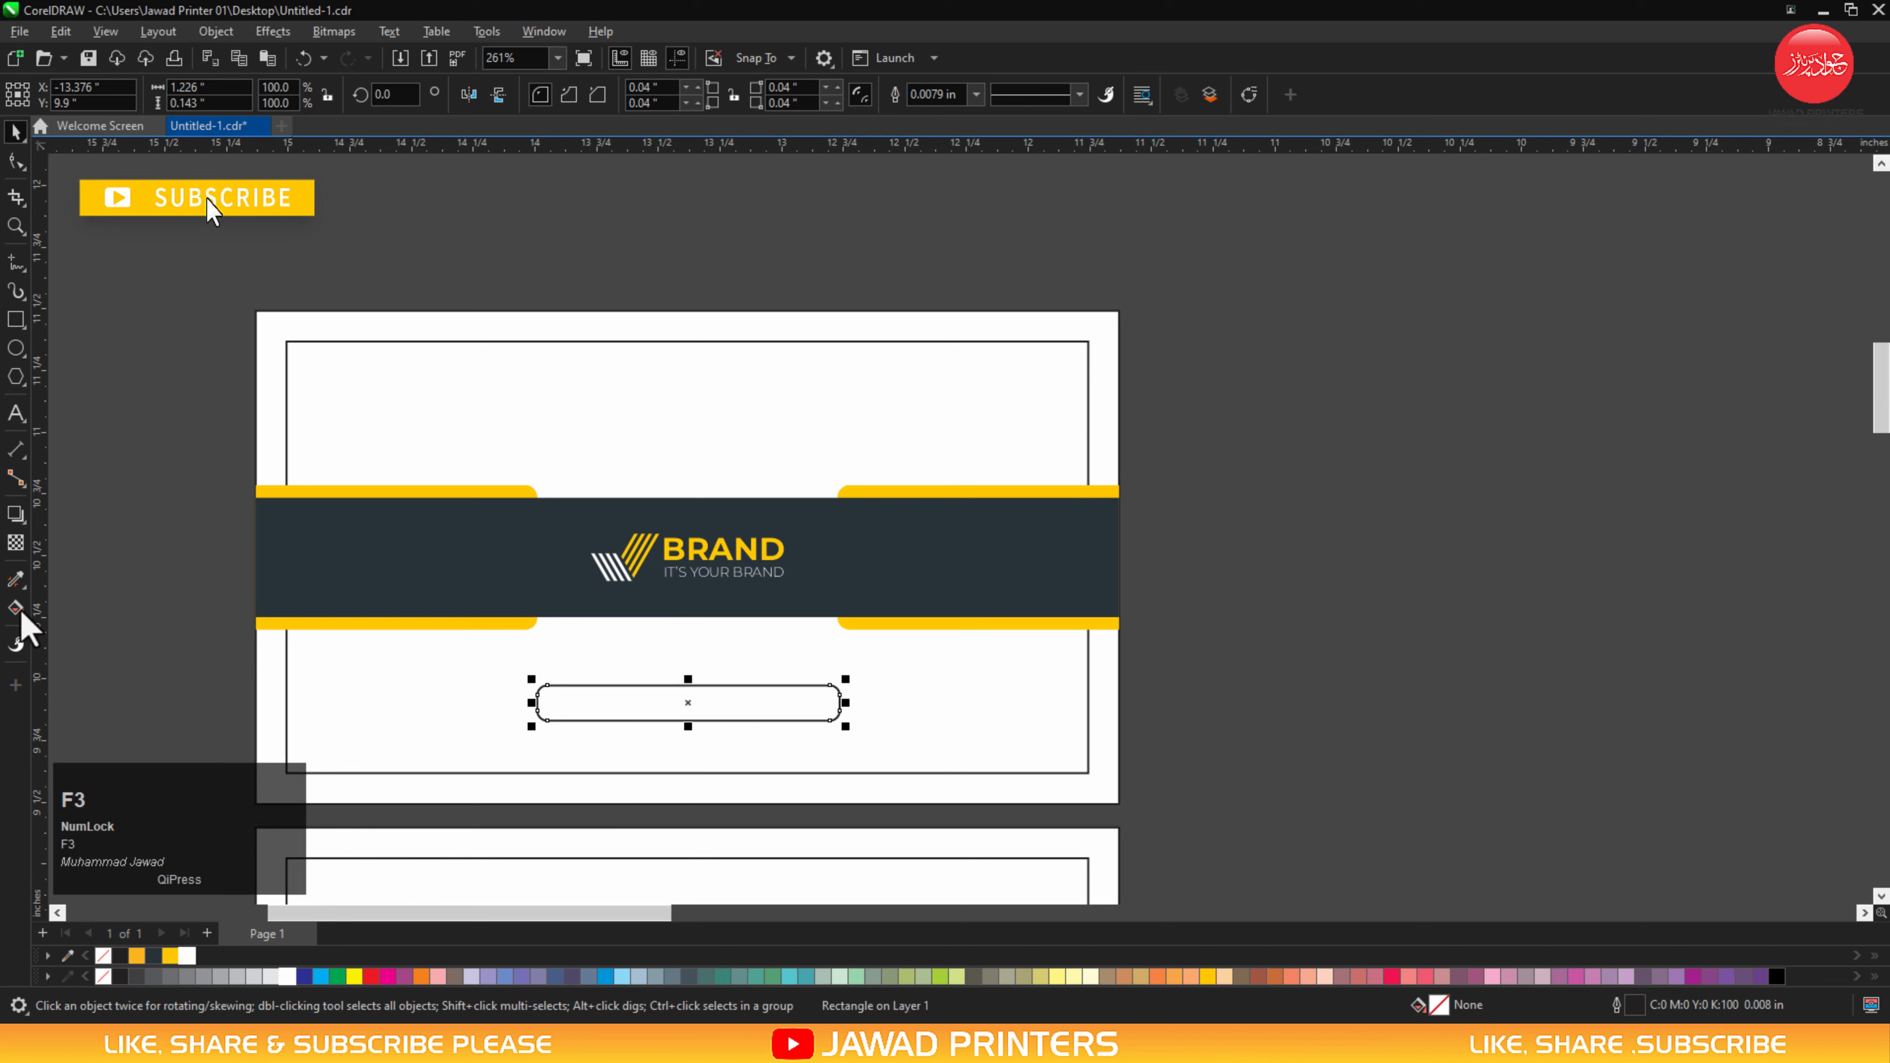
left_click(15, 579)
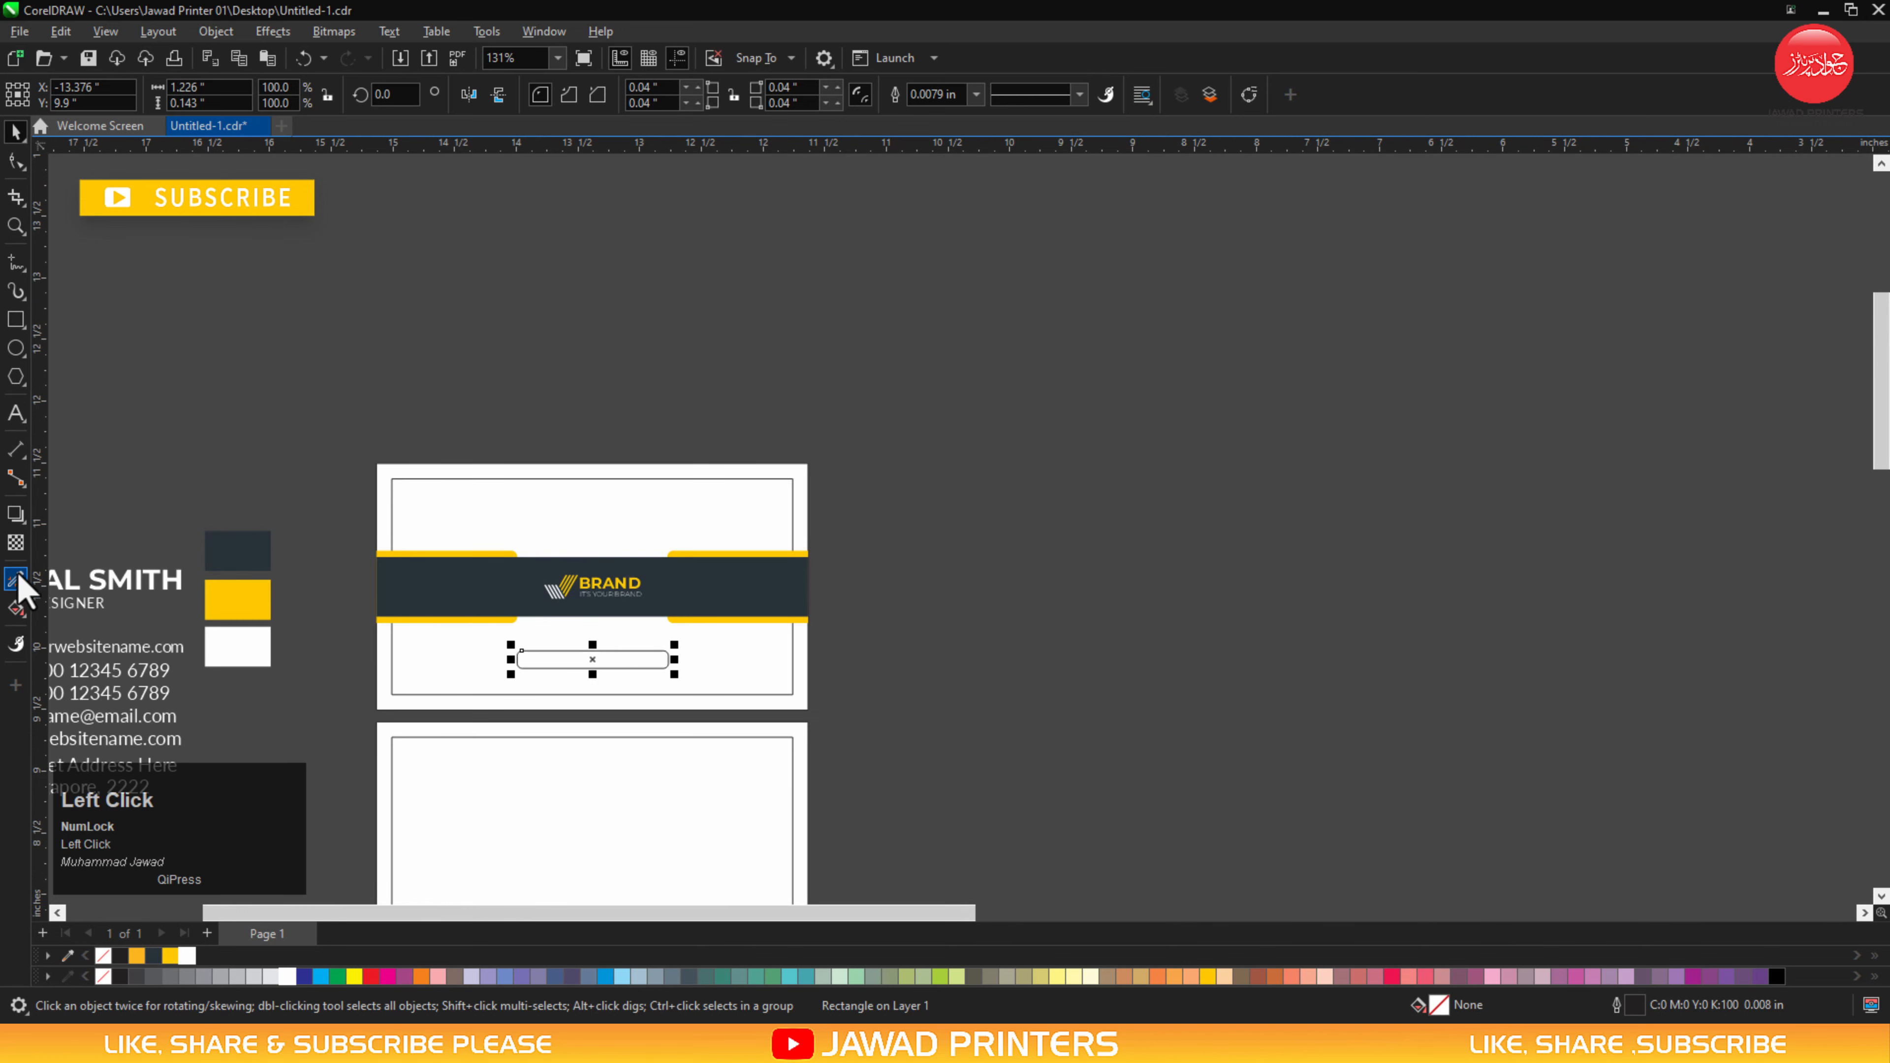
left_click(215, 580)
left_click(546, 655)
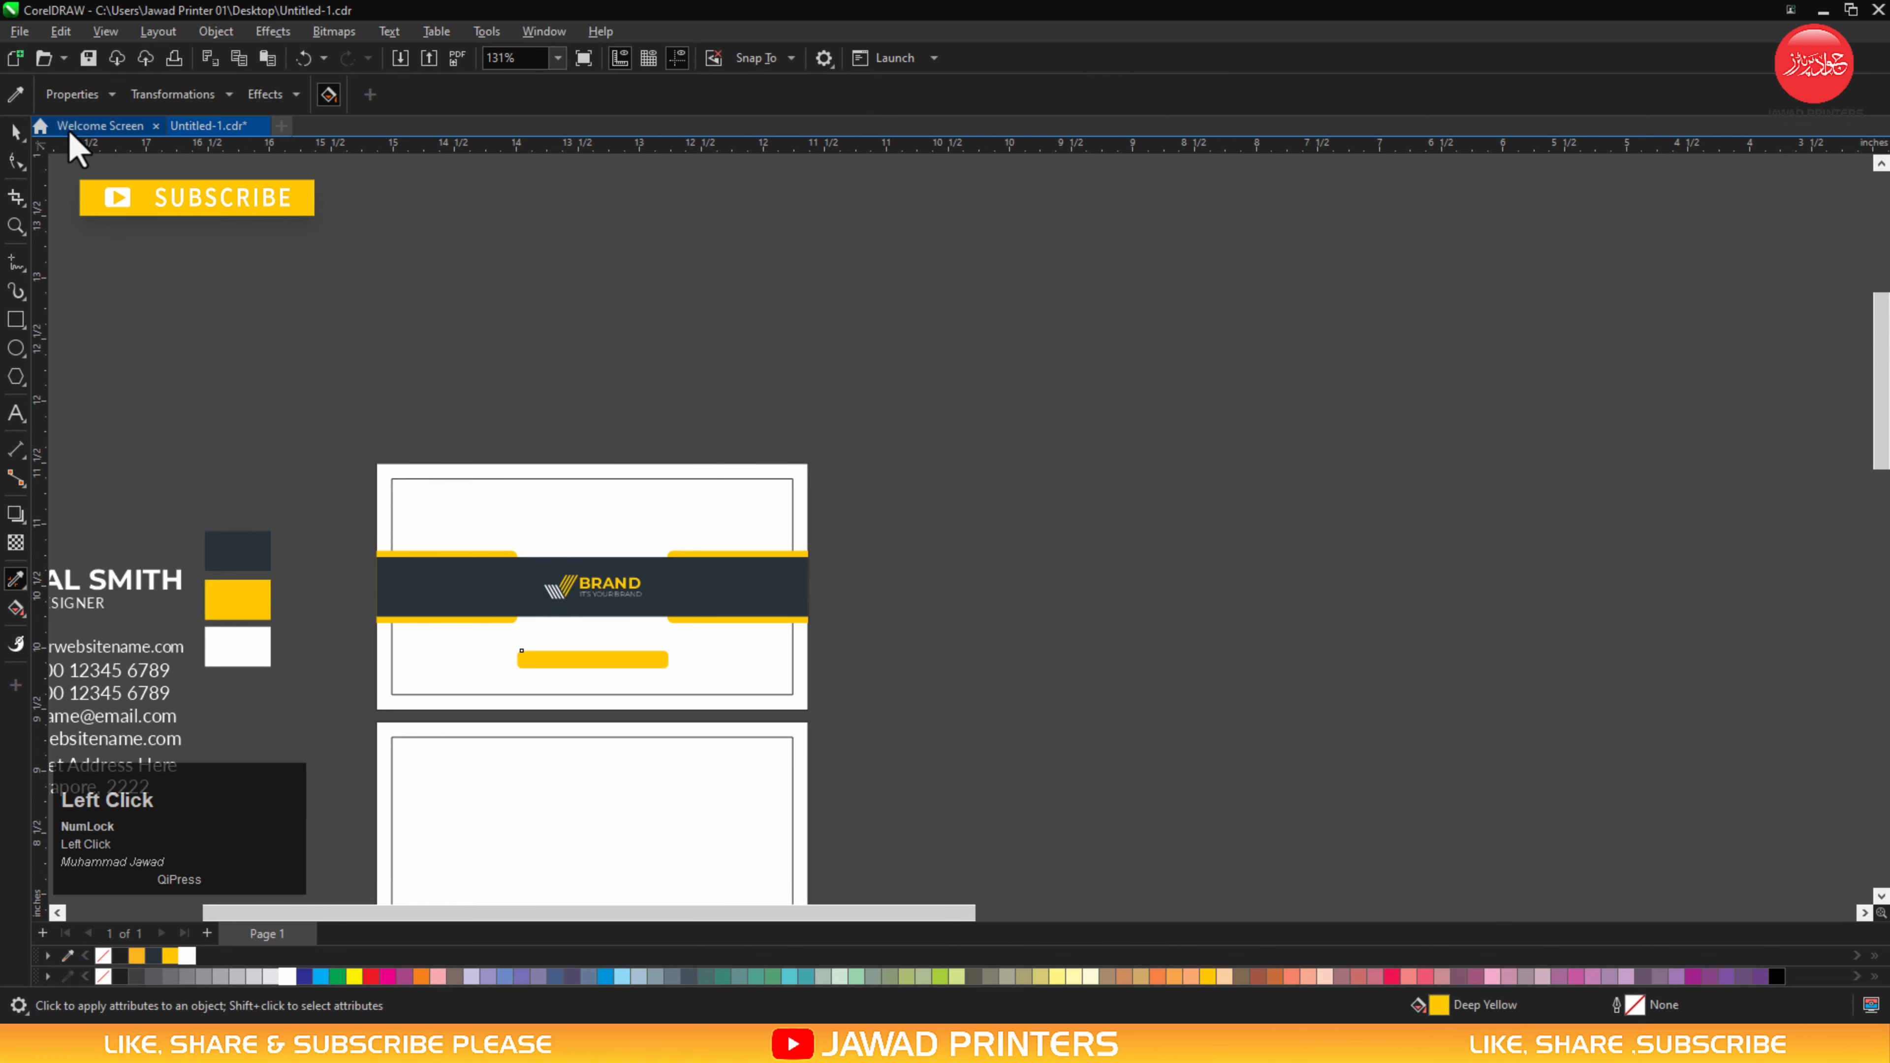
Move the yourwebsitename.com text out of the contact list towards the cards and fill it with dark slate.
key("F2")
left_click_drag(777, 589, 137, 718)
left_click_drag(520, 529, 881, 640)
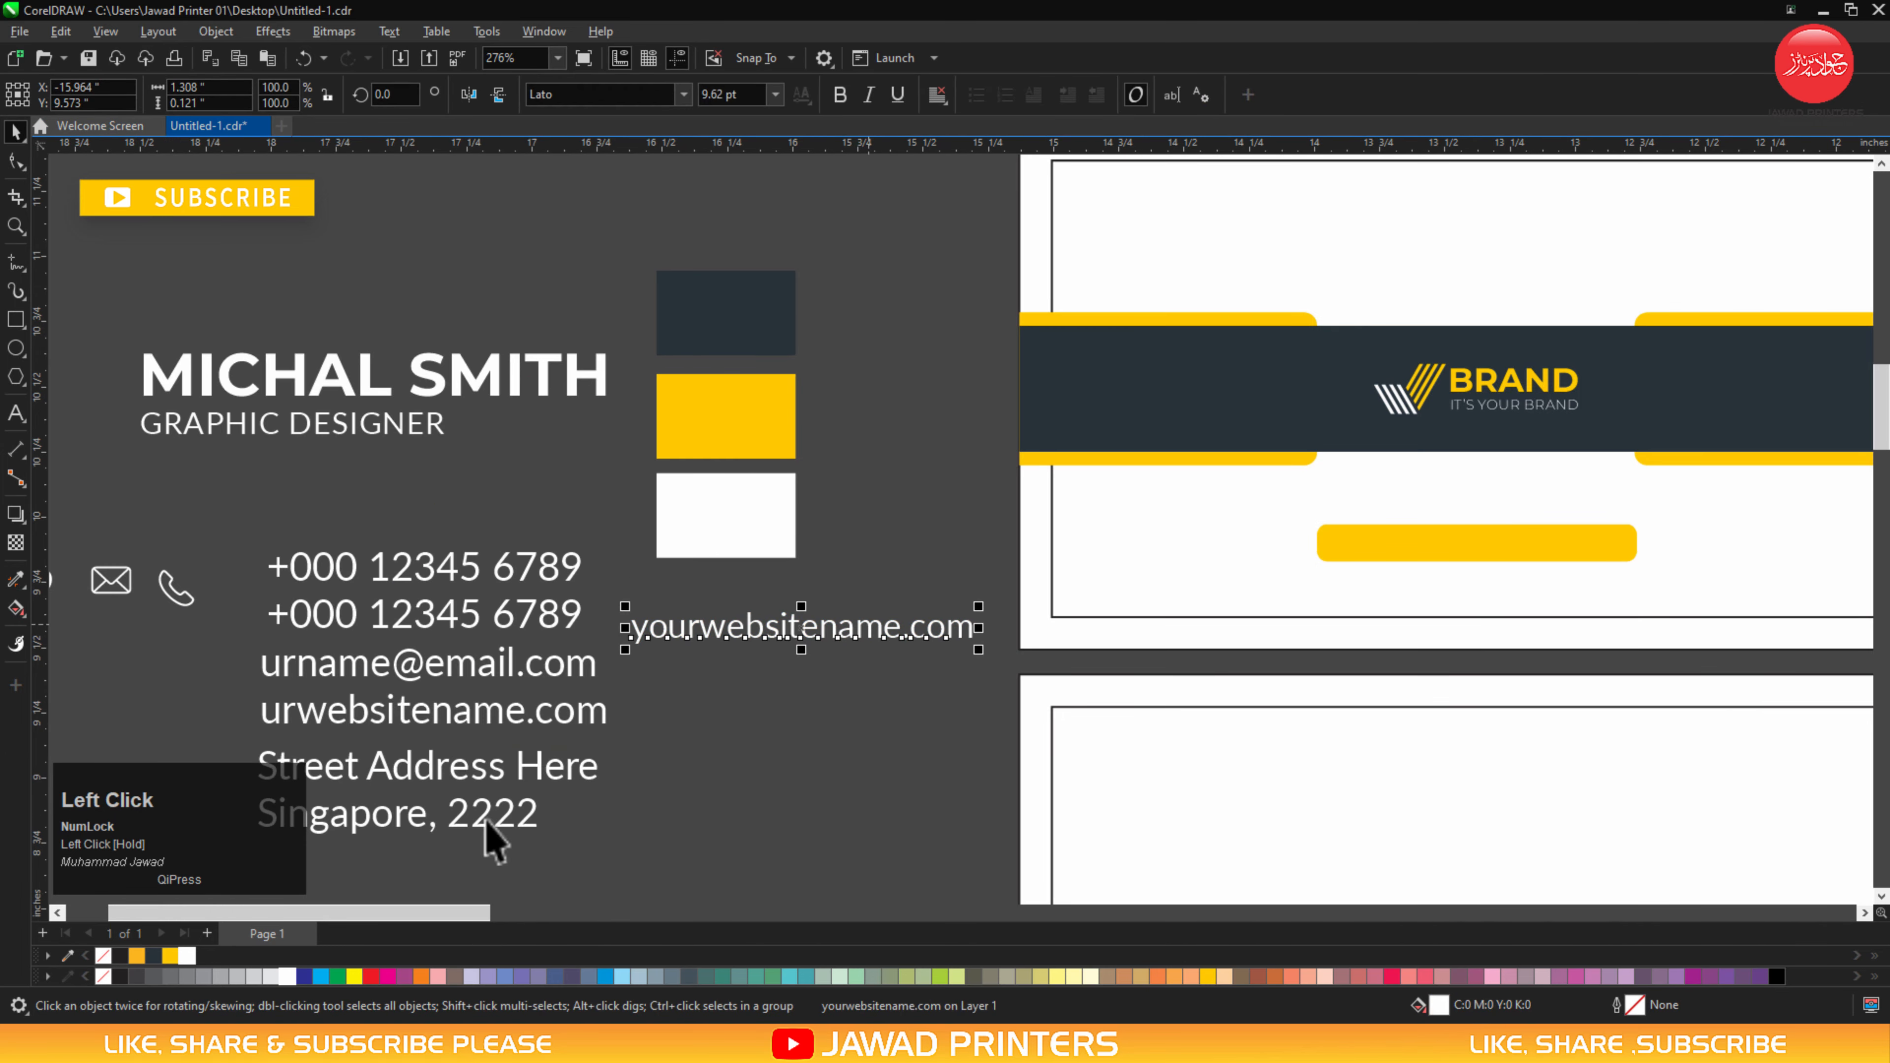
left_click(153, 957)
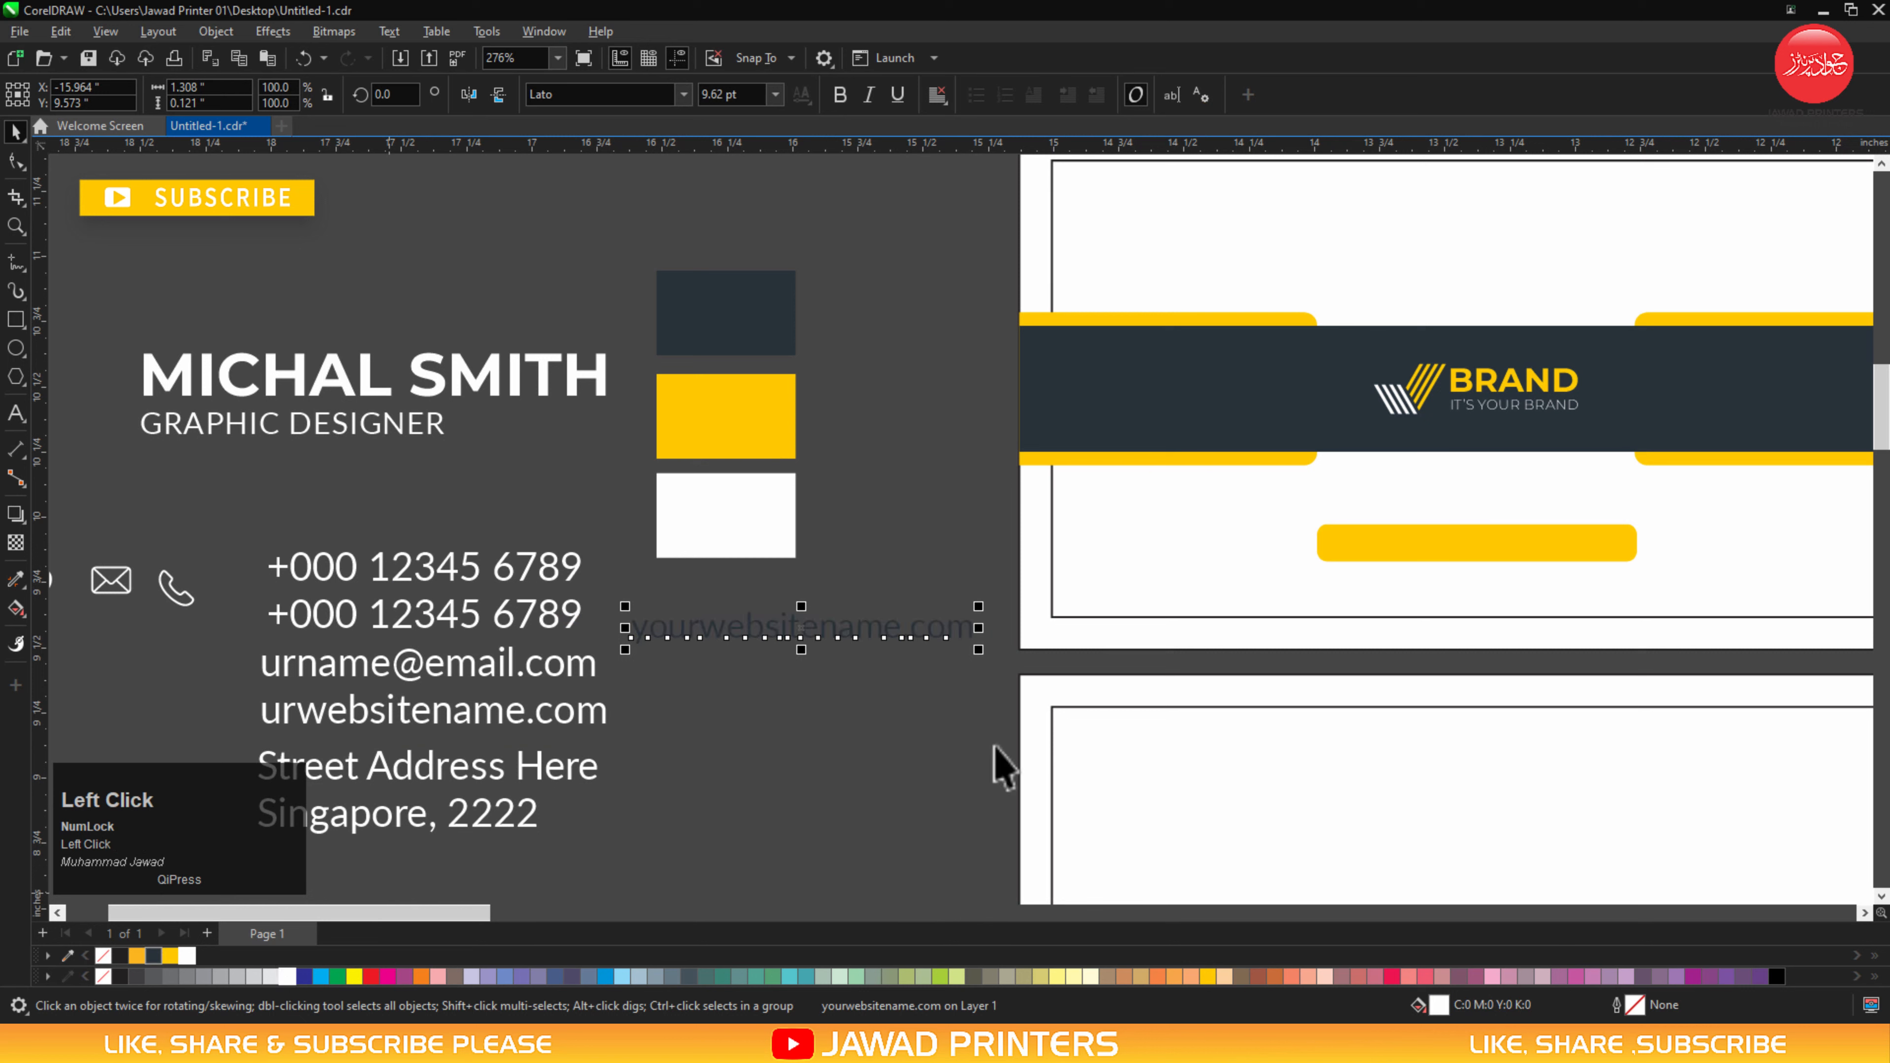
Centre the yourwebsitename.com text horizontally and vertically on the small yellow bar.
left_click(1376, 555, "shift")
key("e")
key("c")
left_click_drag(928, 471, 1629, 618)
left_click(1544, 577)
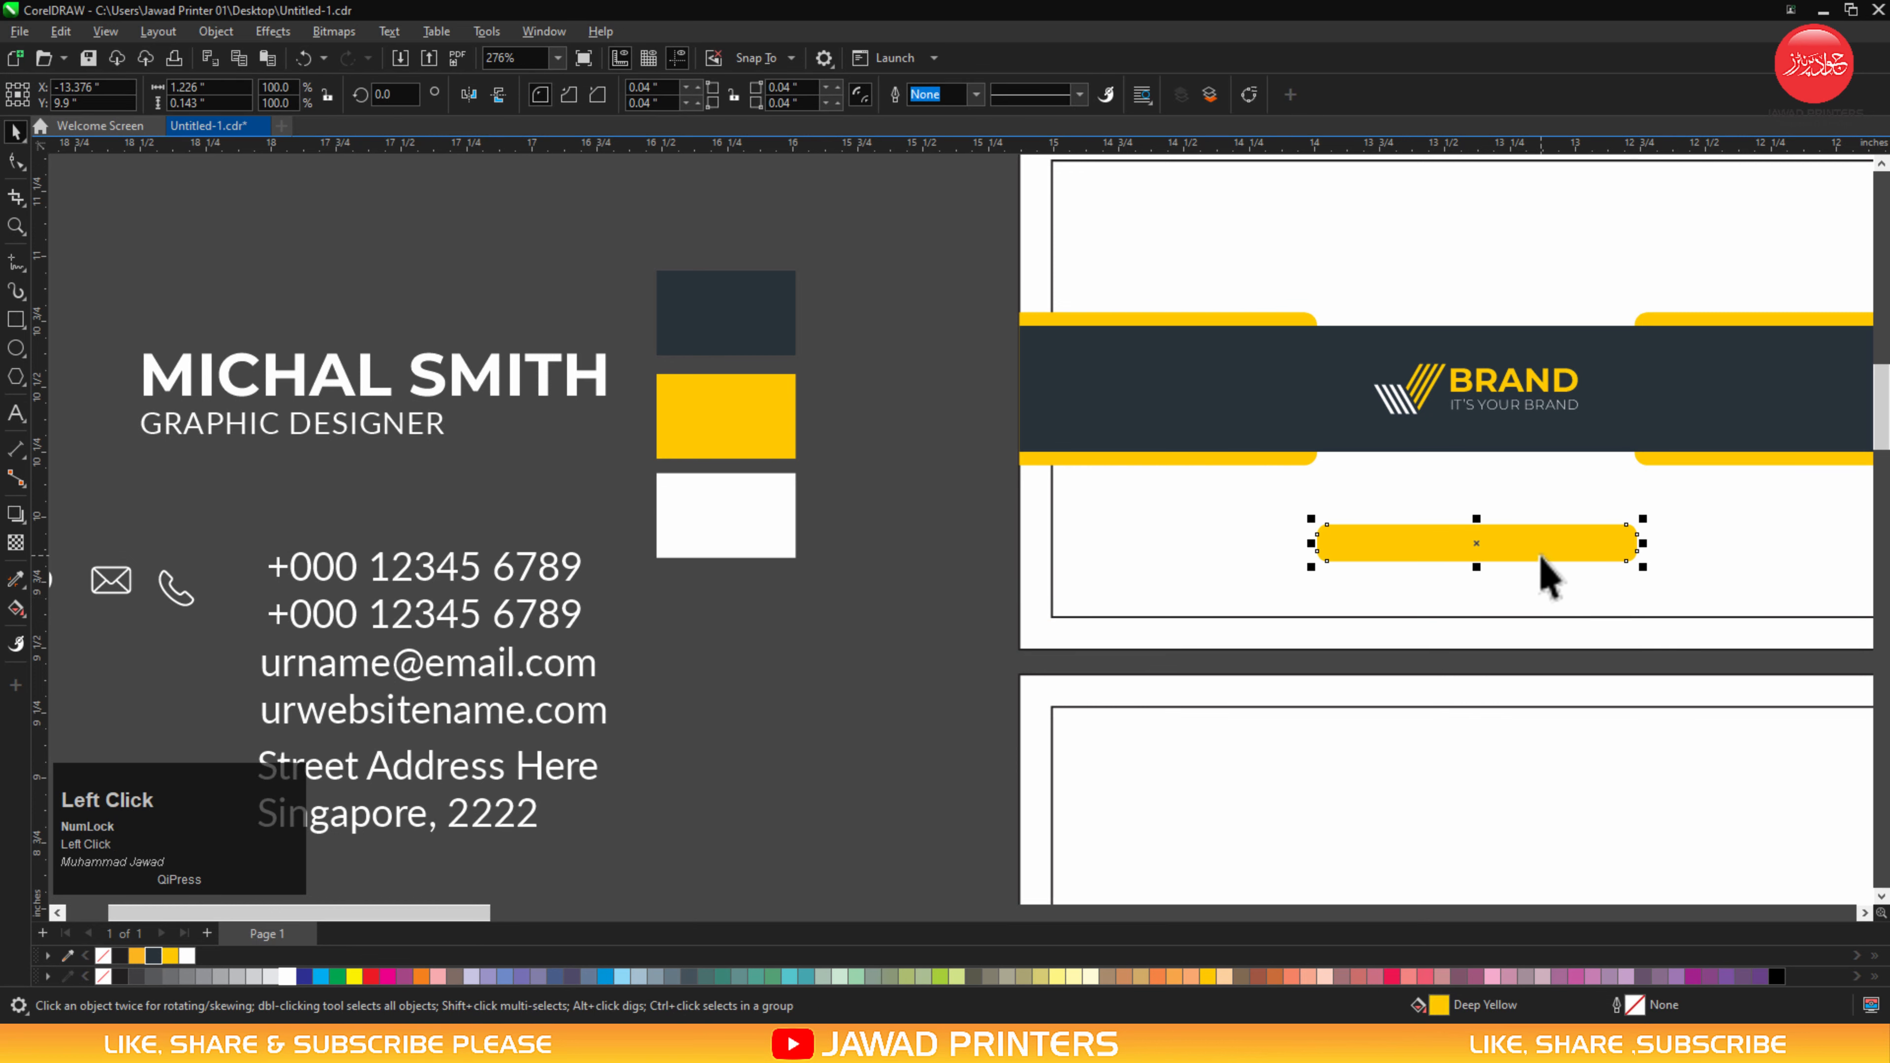
Select the website text hidden behind the yellow bar and bring it to the front.
left_click(1541, 577, "alt")
left_click(1536, 562, "alt")
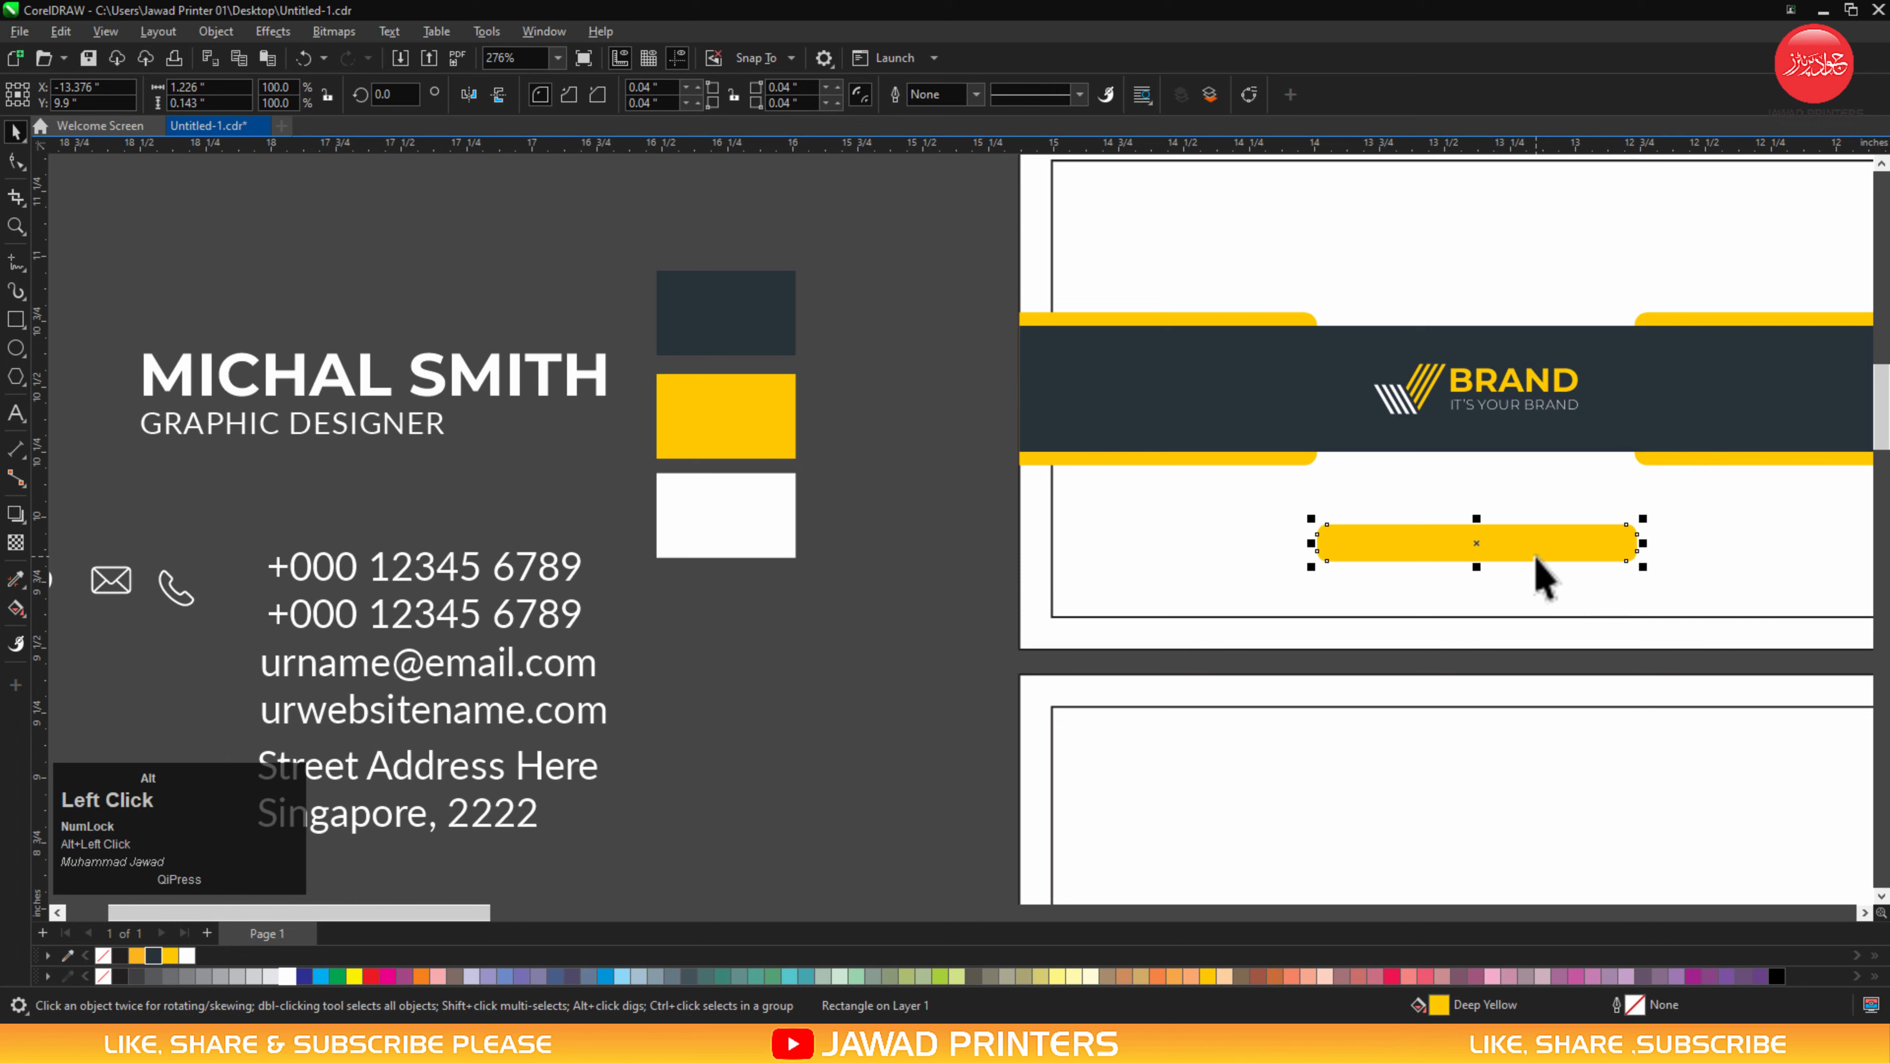
left_click(1536, 562, "alt")
left_click(1308, 556, "alt")
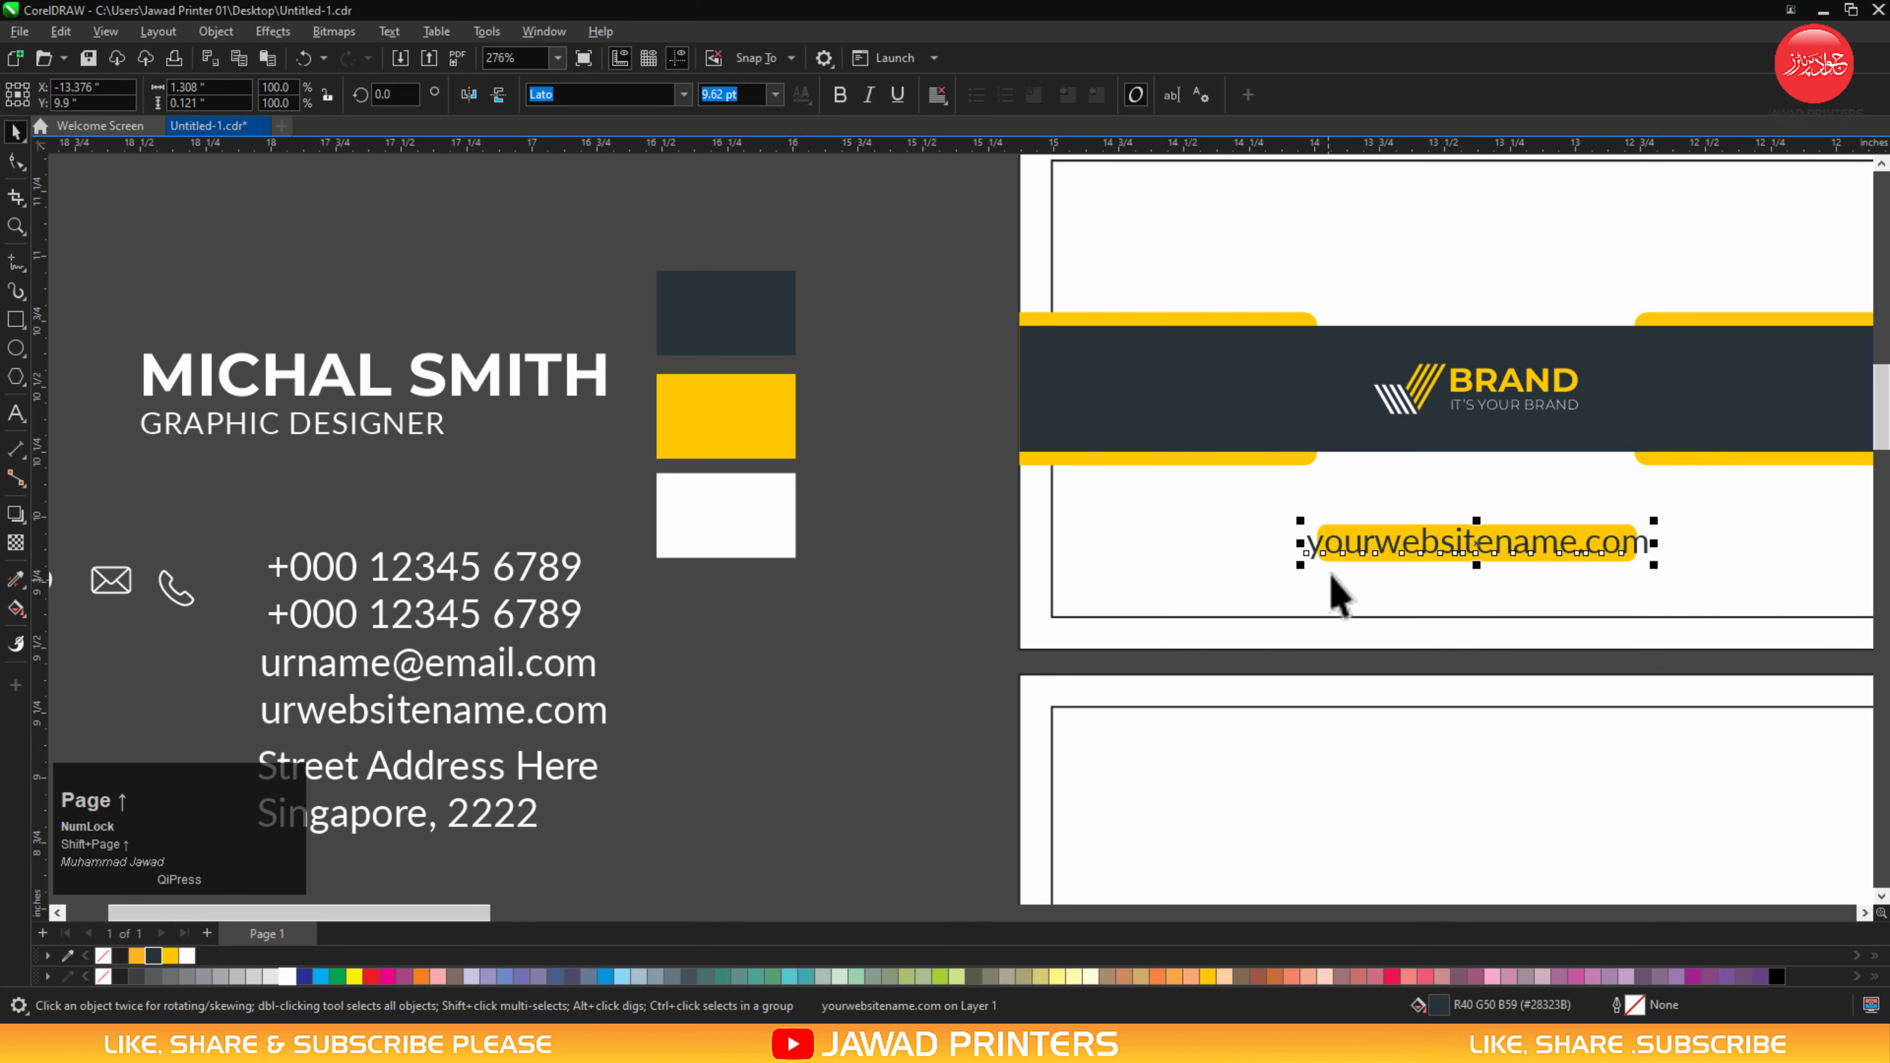
key("z")
left_click_drag(1253, 494, 1723, 632)
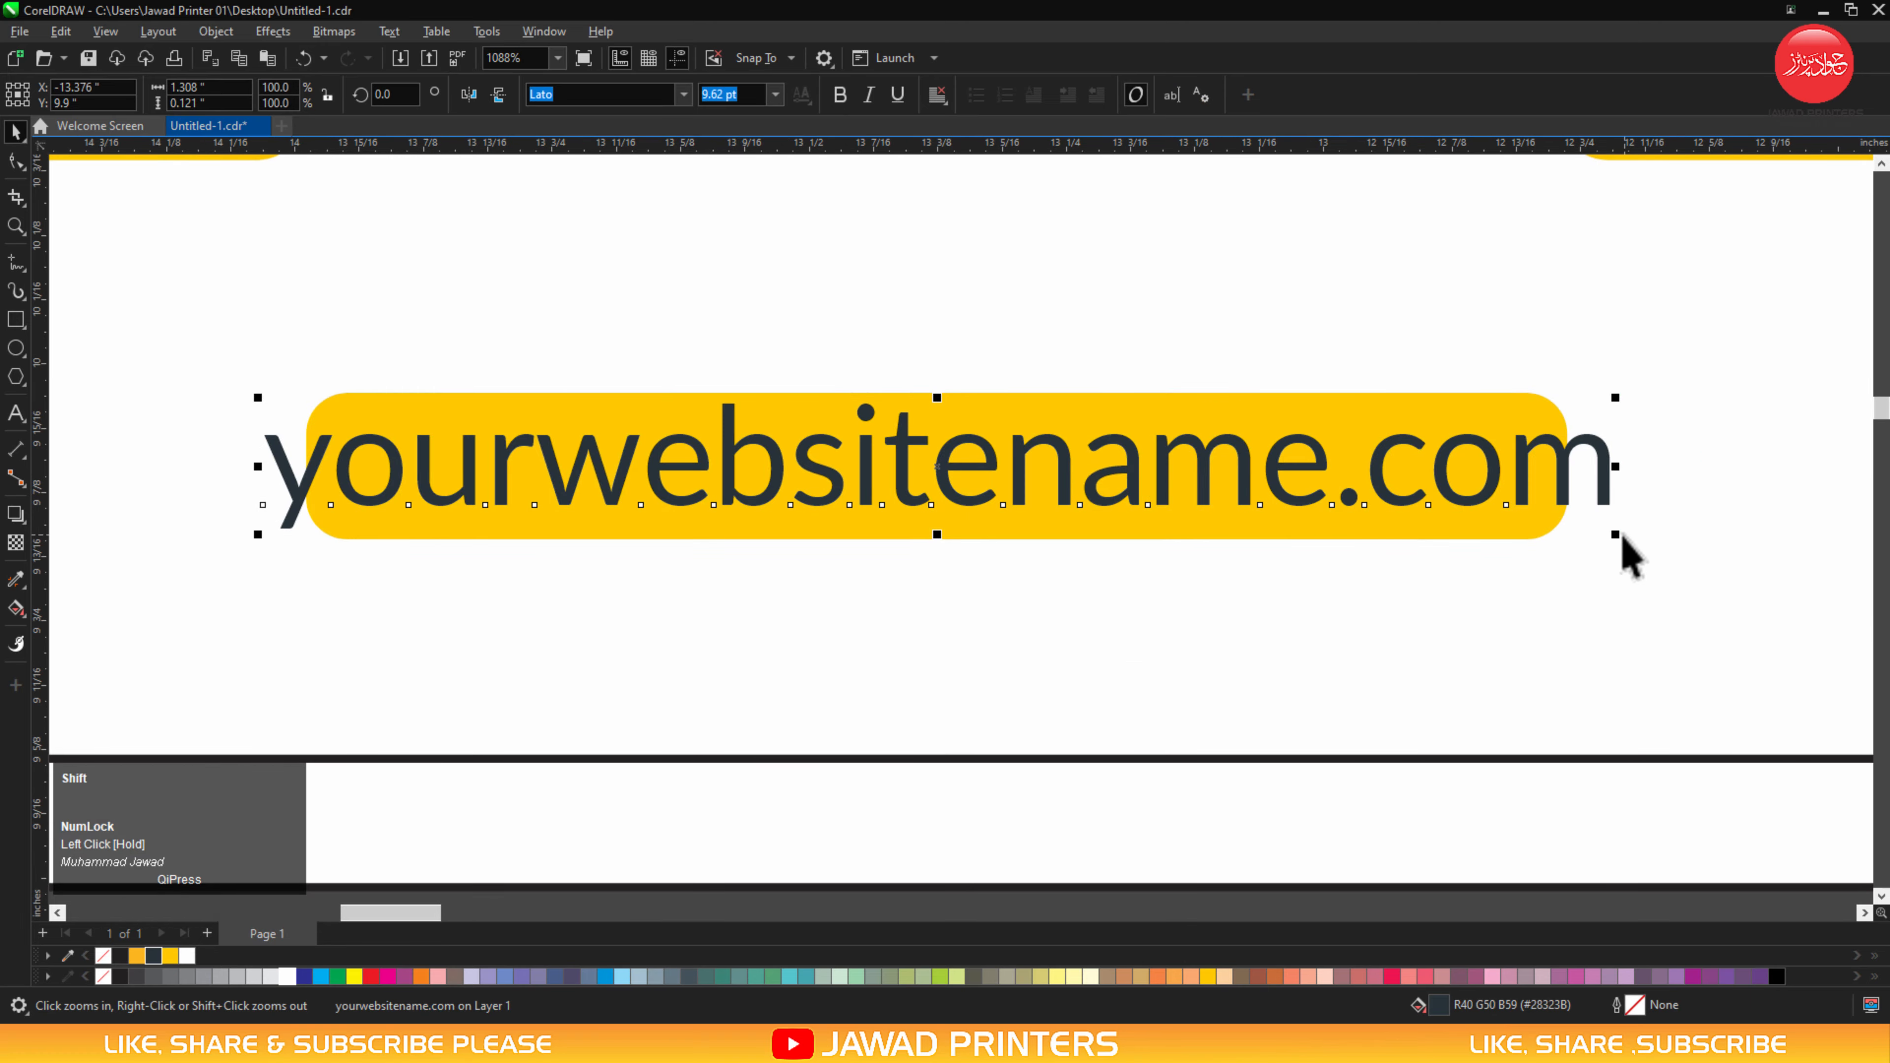
Scale the website text down to about 1.08 inches wide so it fits inside the yellow bar, keeping it centred.
left_click_drag(1599, 519, 1603, 525)
left_click(1549, 511, "shift")
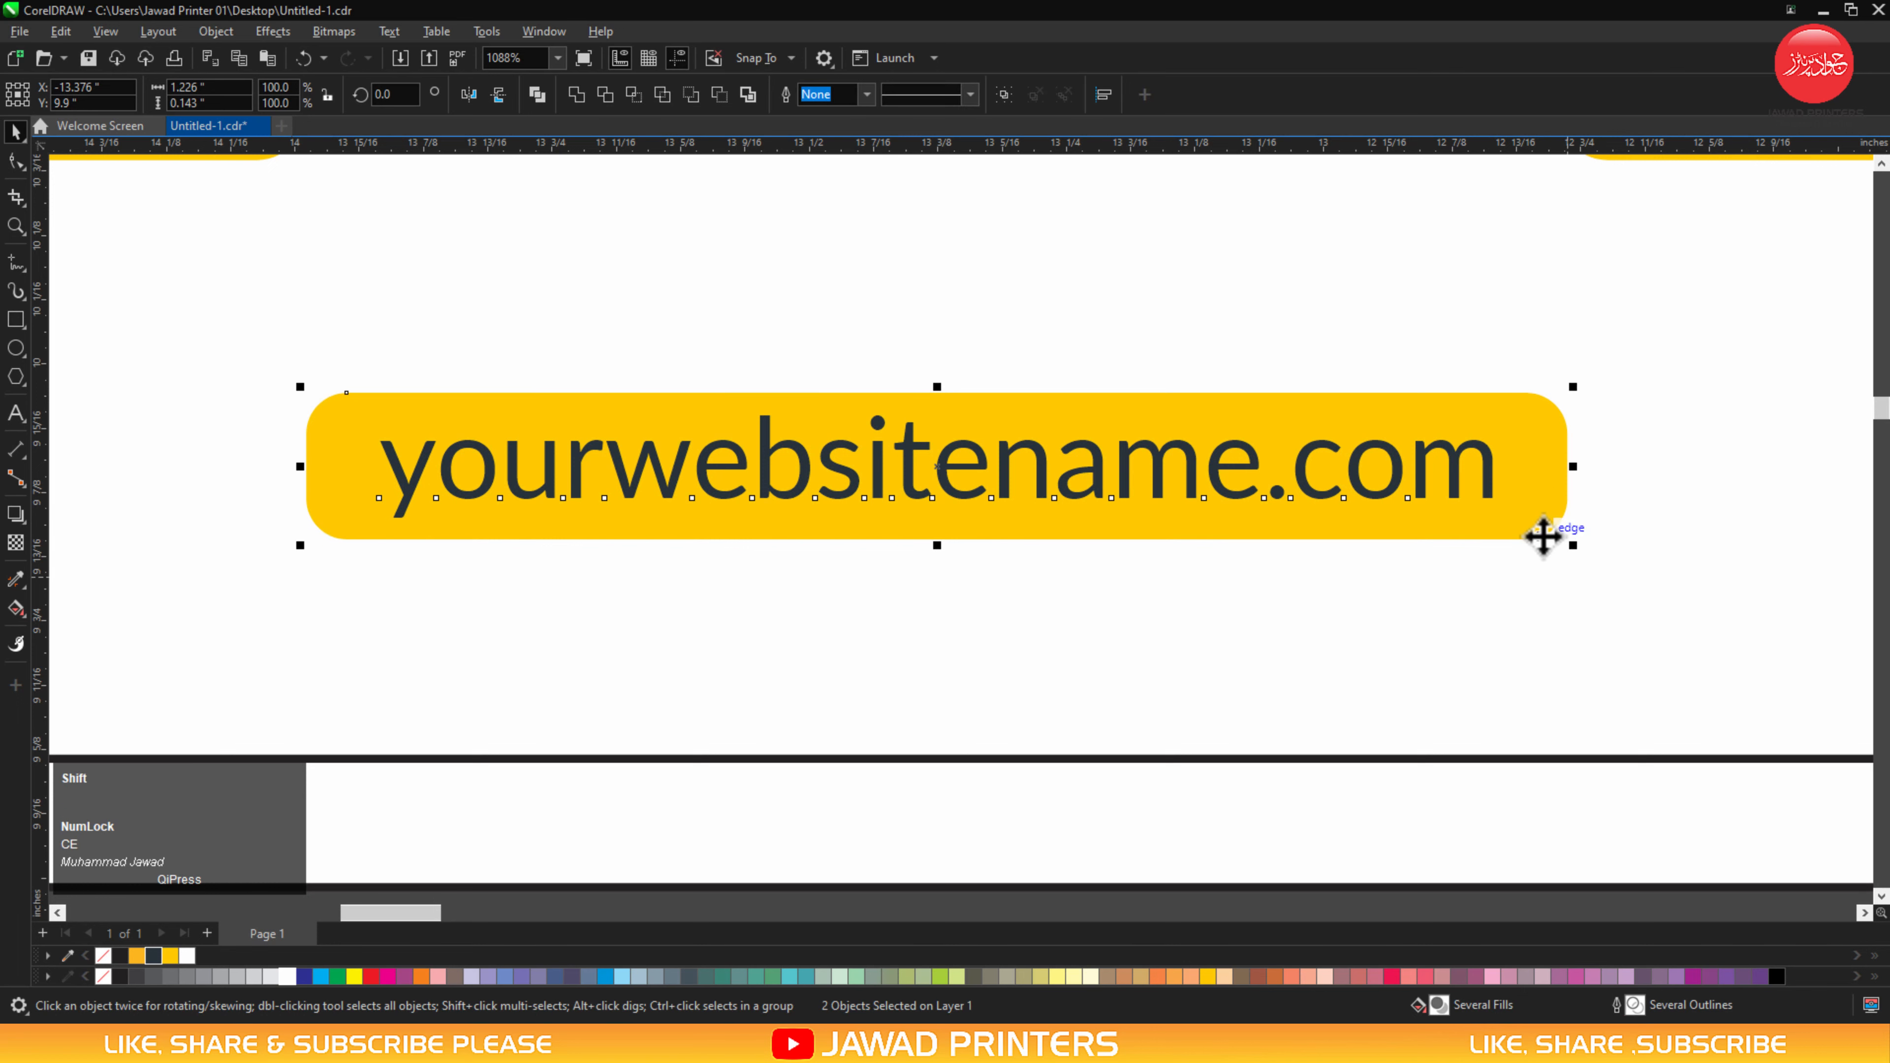
left_click(1541, 534, "shift")
scroll(1458, 521, "up", 1)
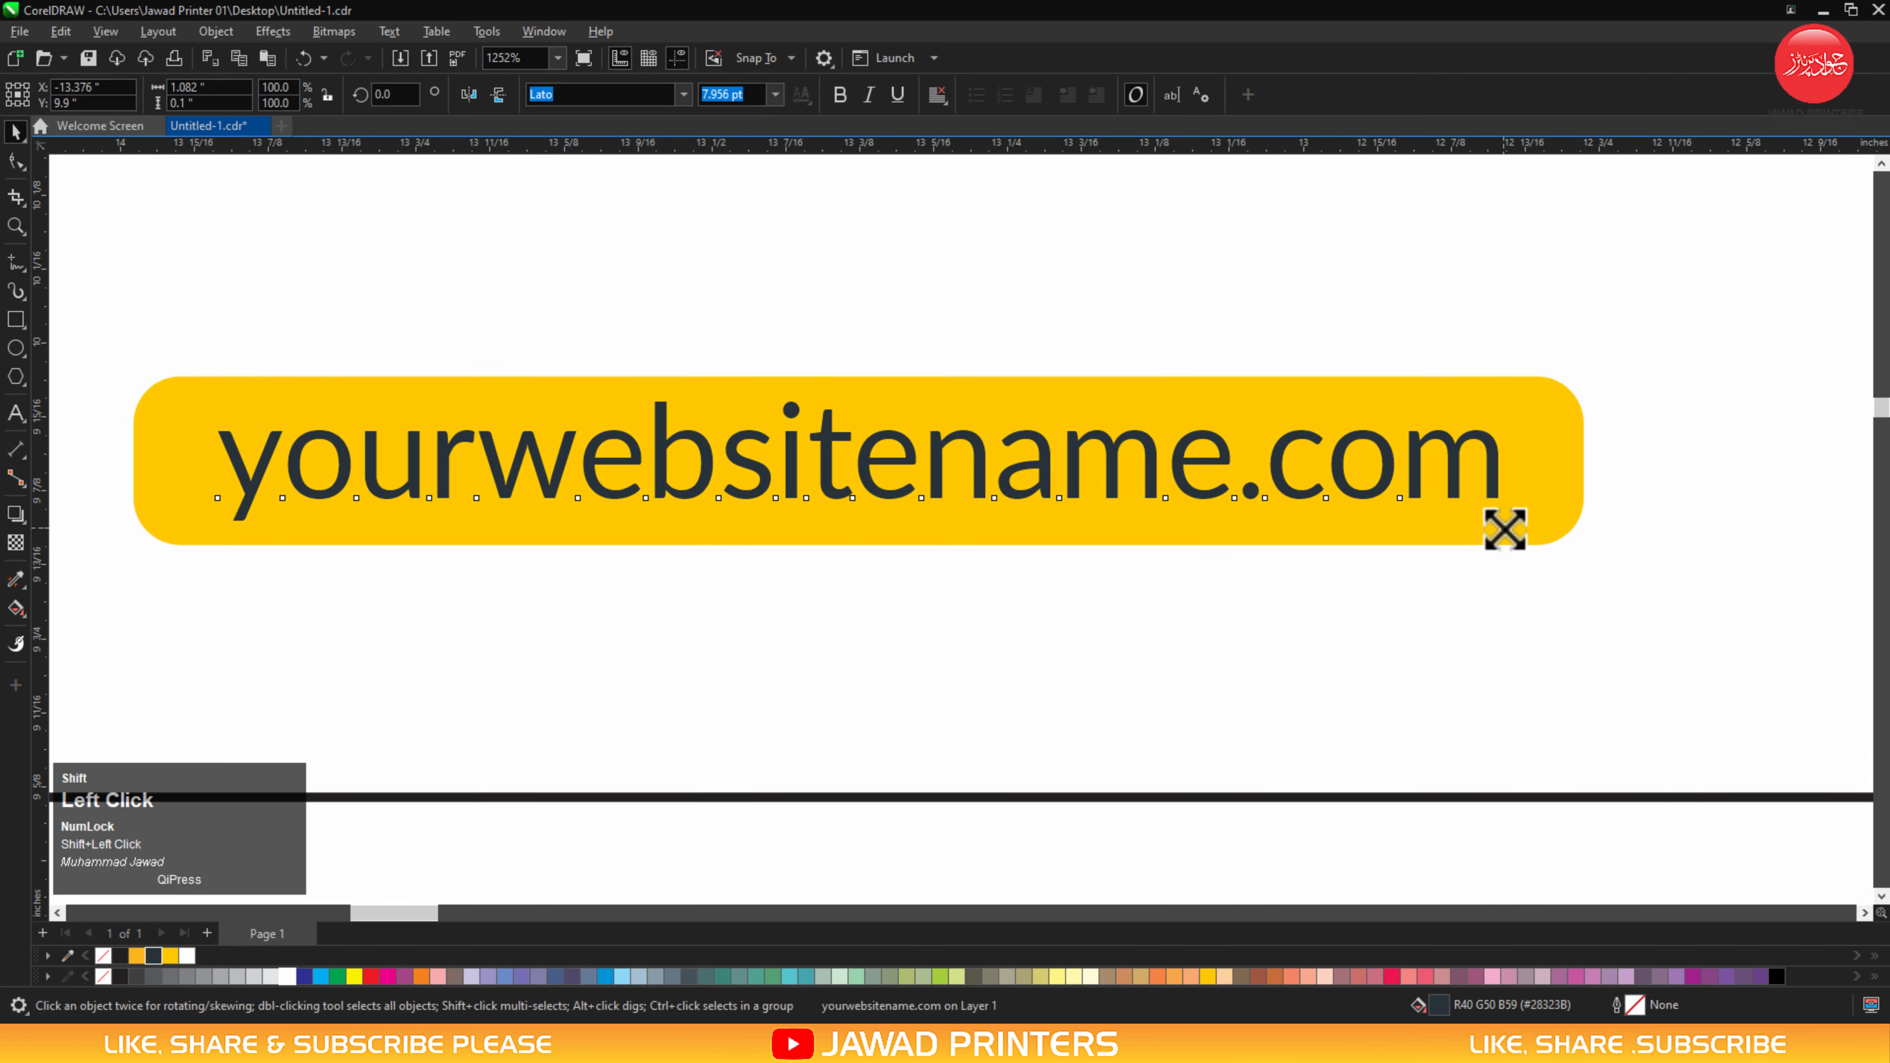
key("F3")
key("F3")
key("F3")
left_click(1717, 561)
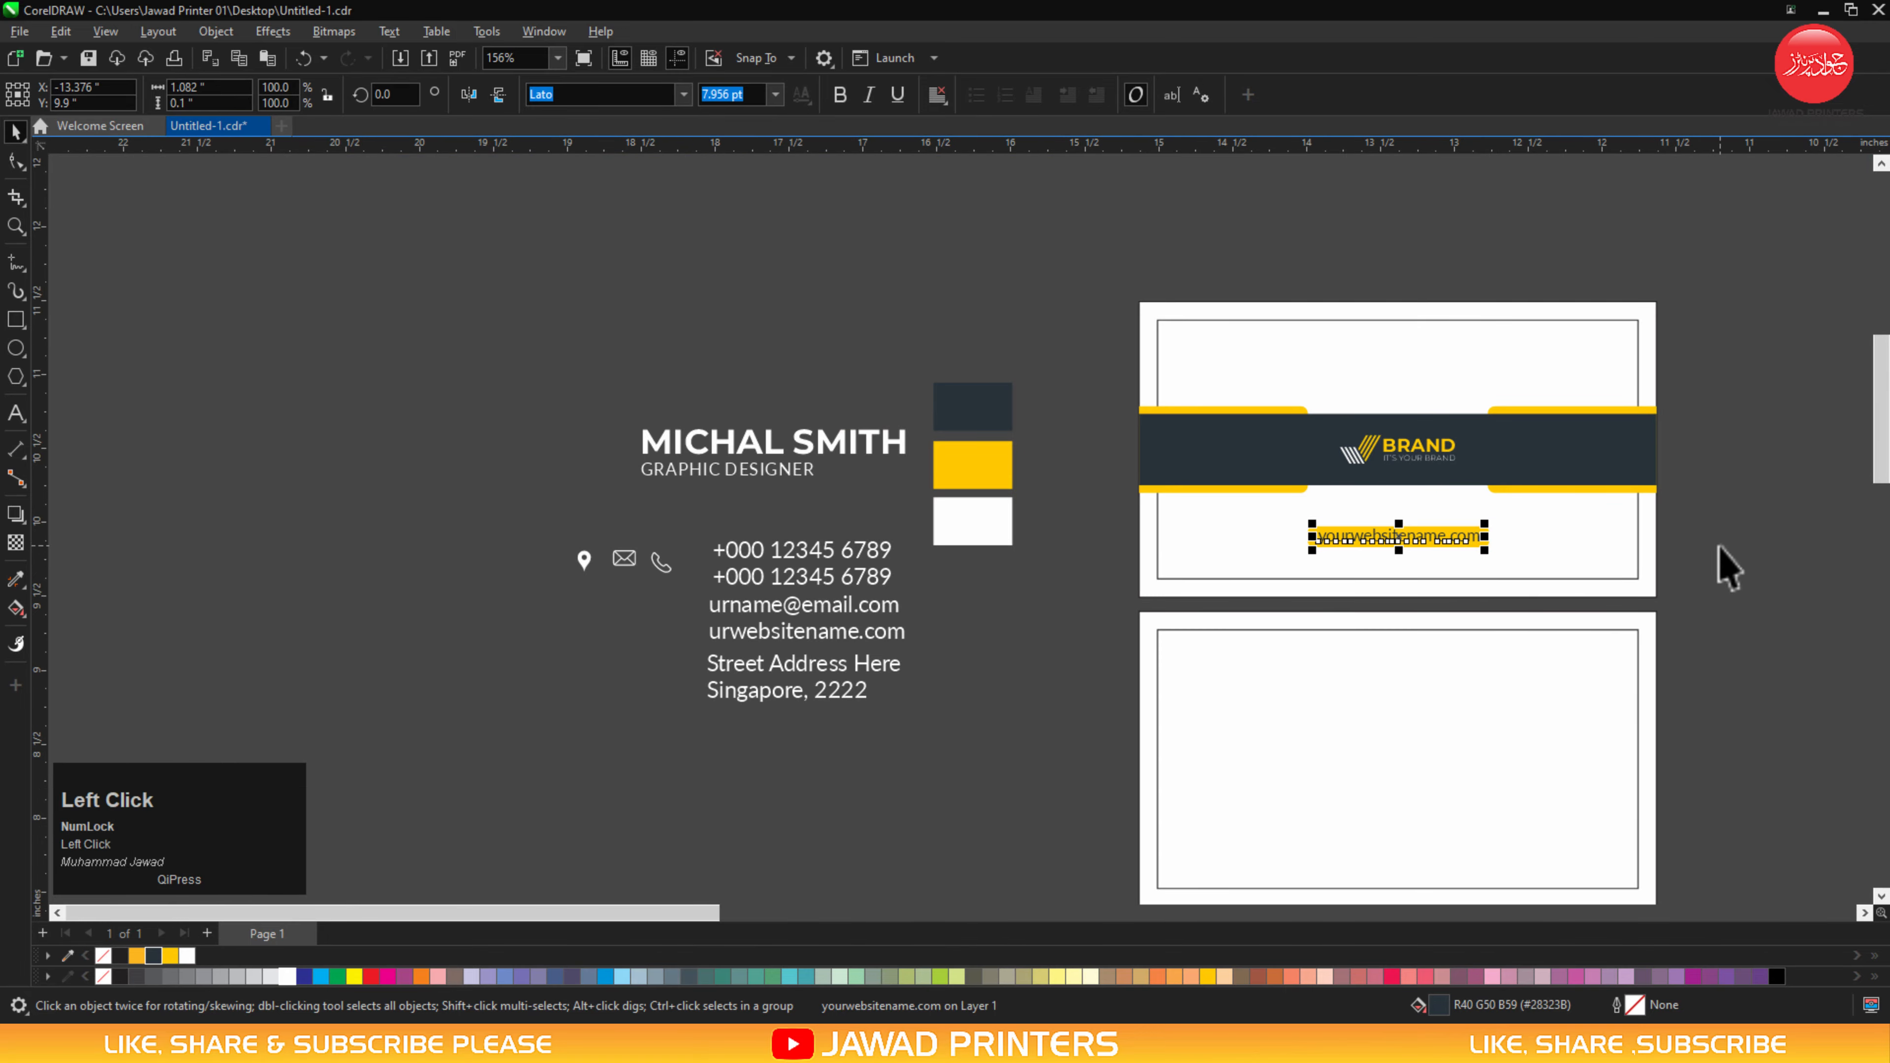
Shrink the yellow bar and its website text together about their centre to about 94.5%.
key("F2")
left_click_drag(1270, 492, 1532, 568)
left_click_drag(1737, 622, 1747, 624)
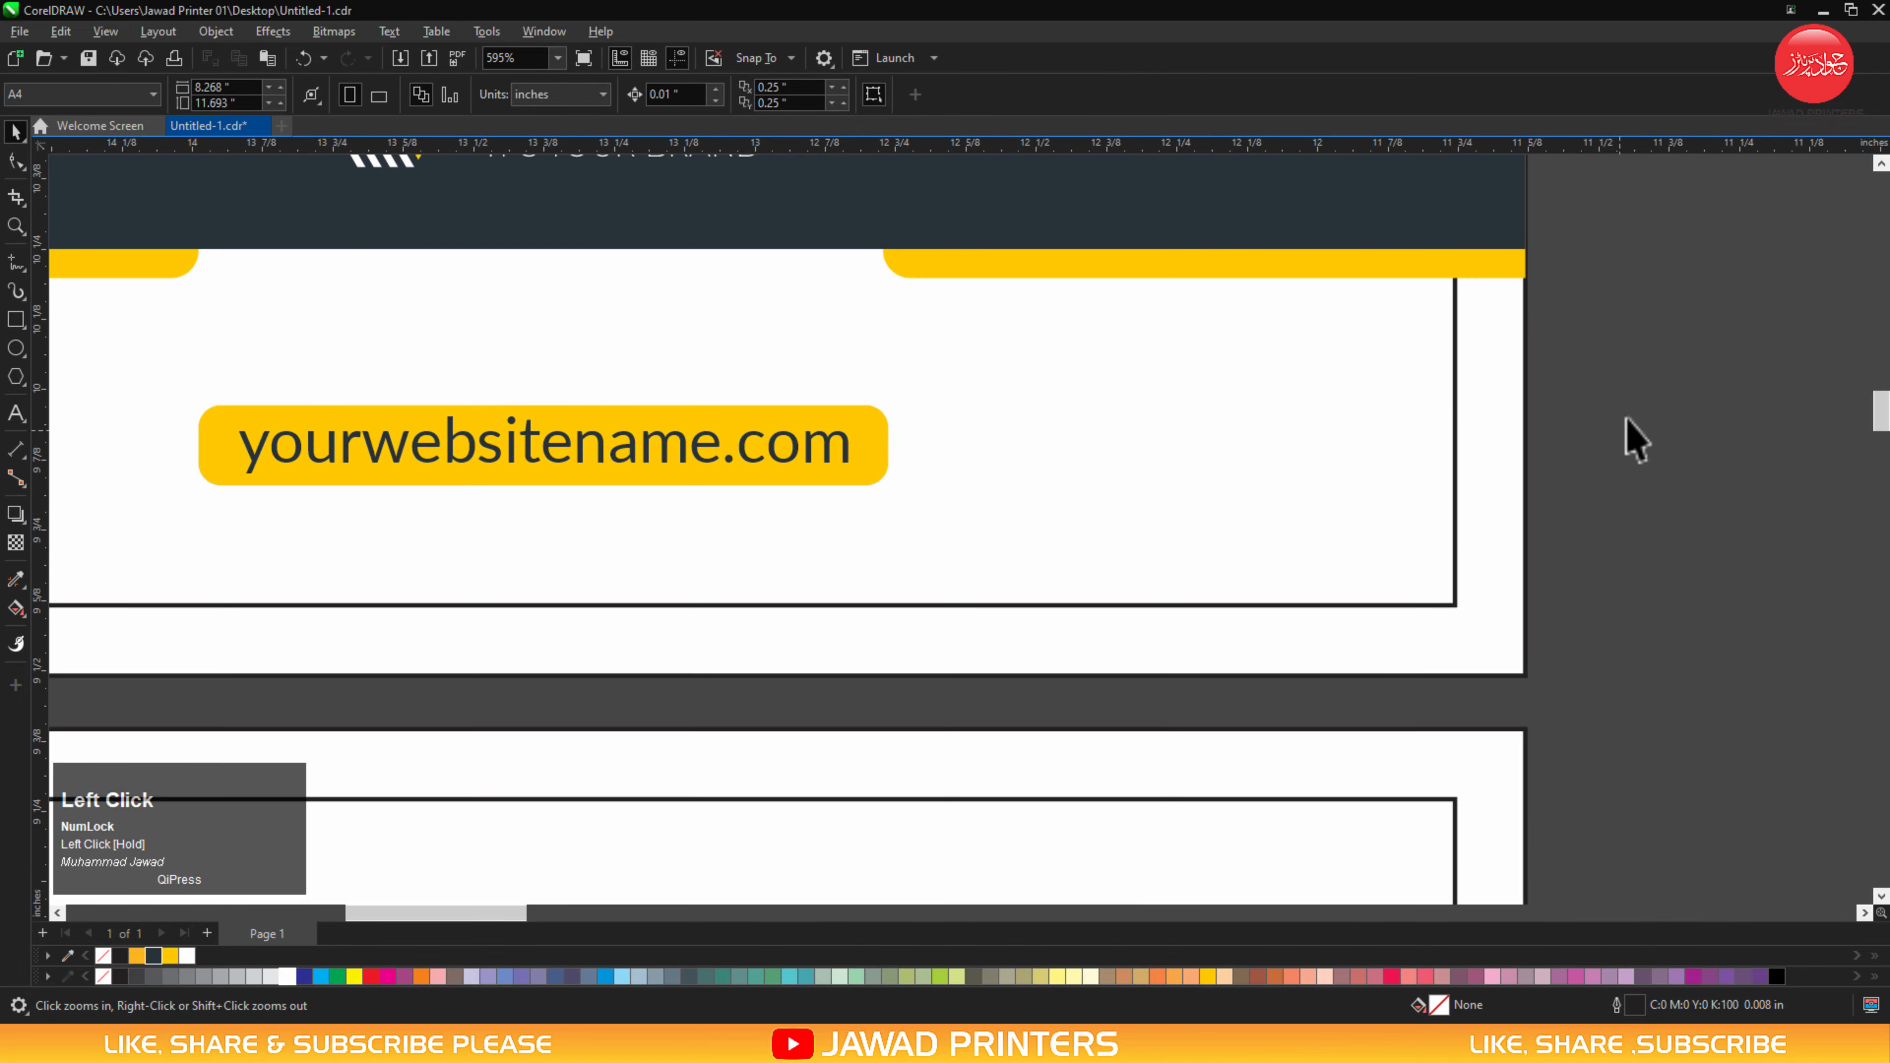
left_click_drag(1653, 369, 130, 543)
left_click_drag(893, 499, 861, 492)
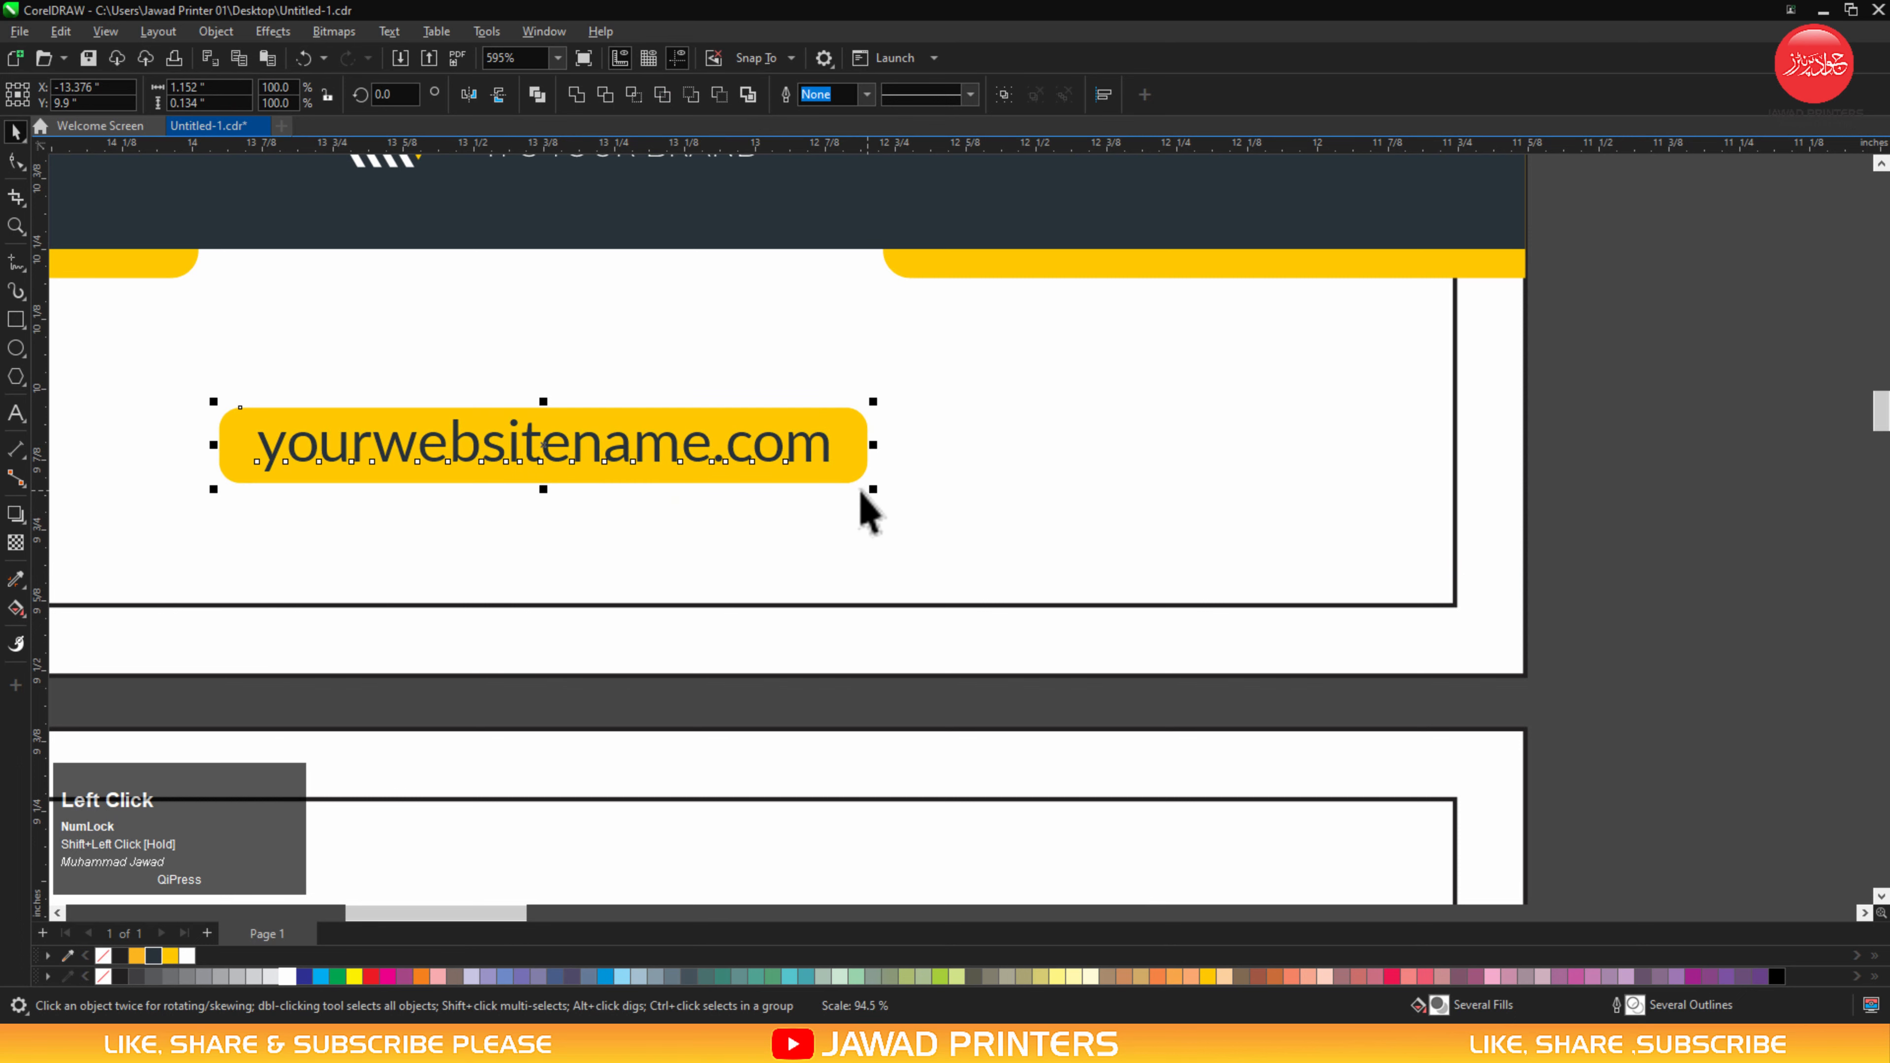
Set the website text to 6 pt and centre it again on the yellow bar.
left_click(793, 448)
key("F2")
left_click_drag(225, 374, 846, 536)
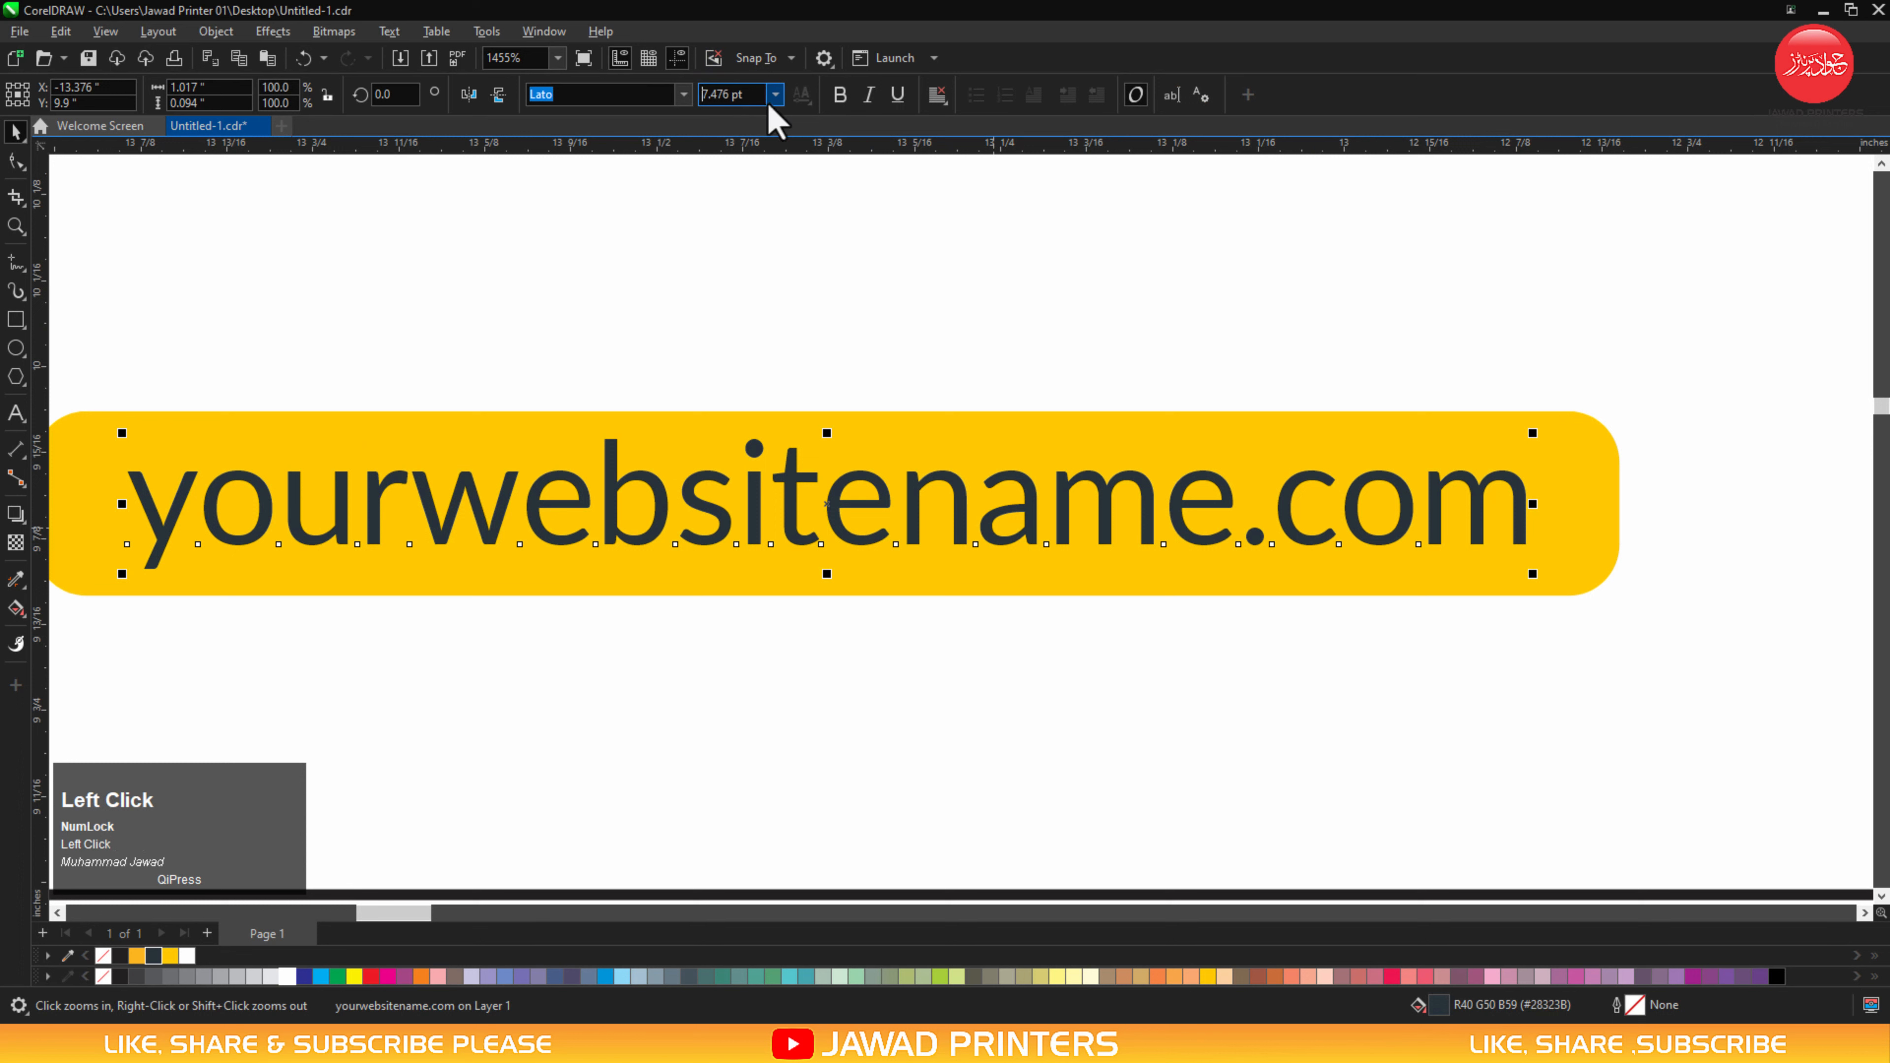
type("6")
key("Return")
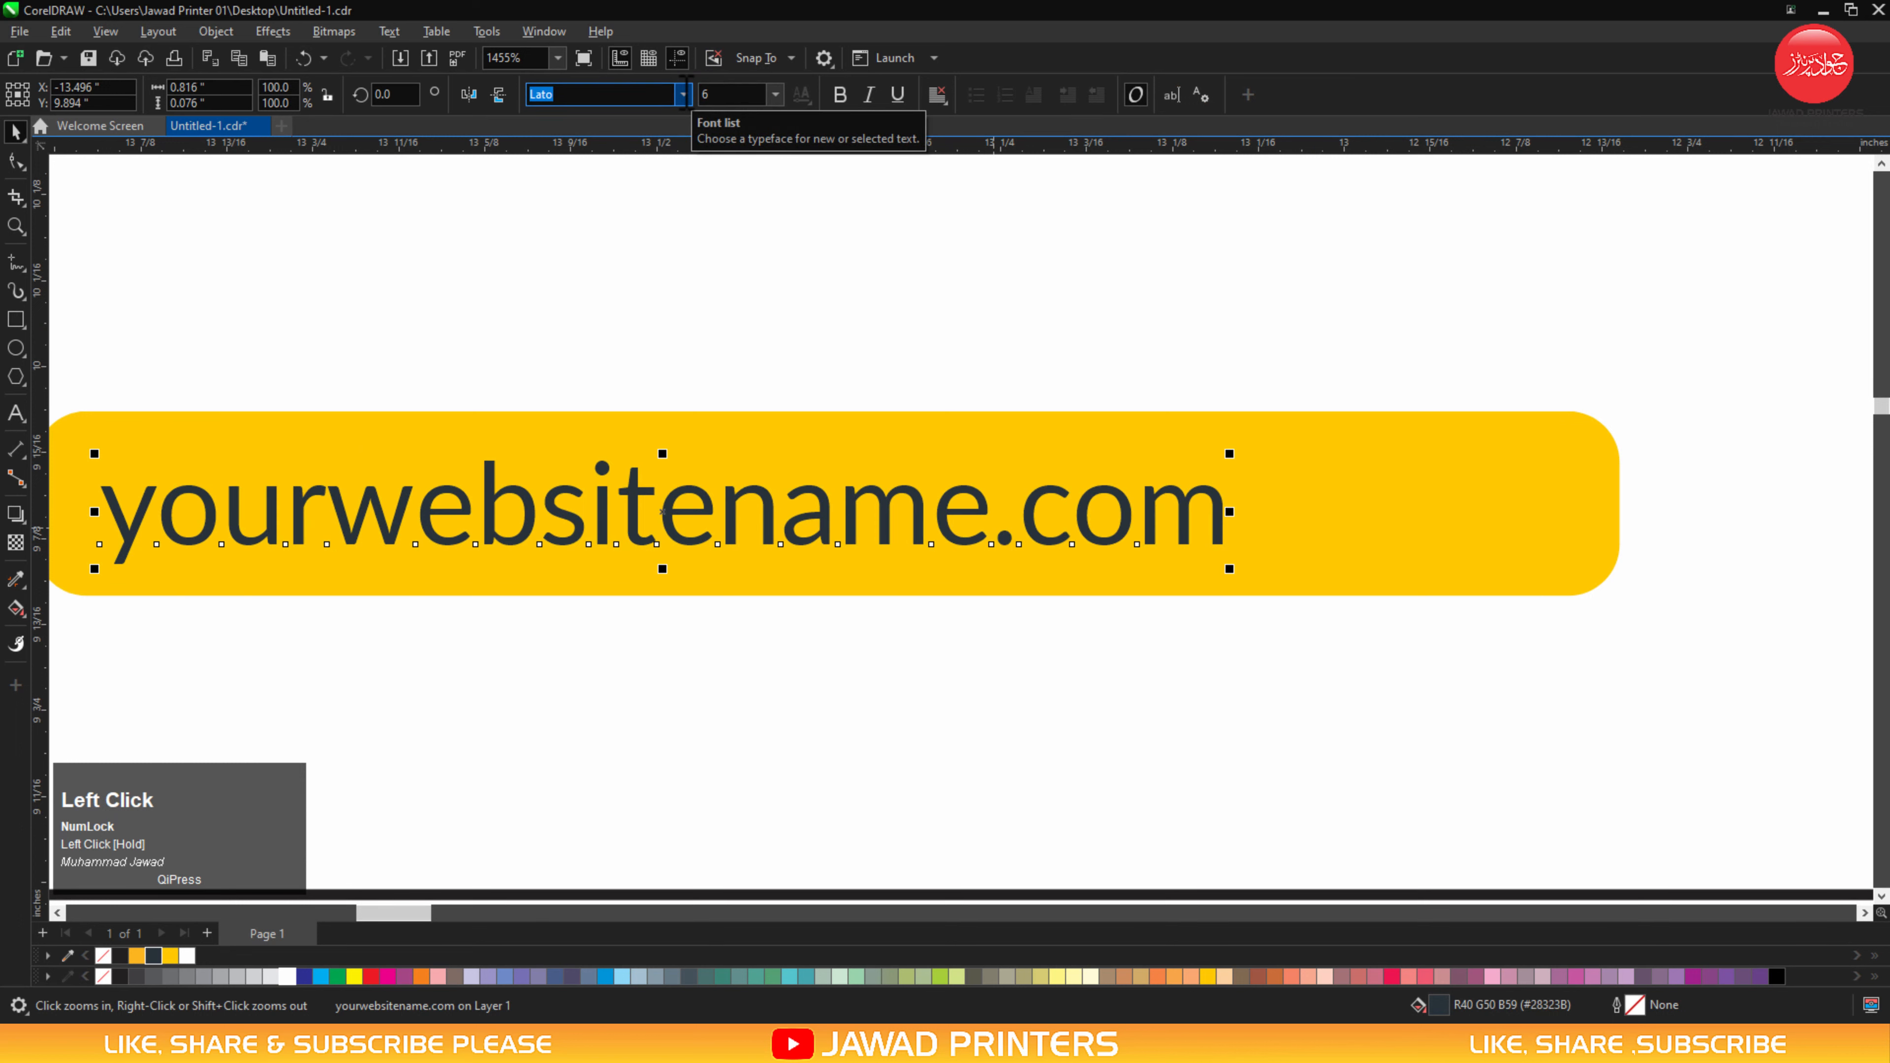
left_click(1275, 555, "shift")
key("e")
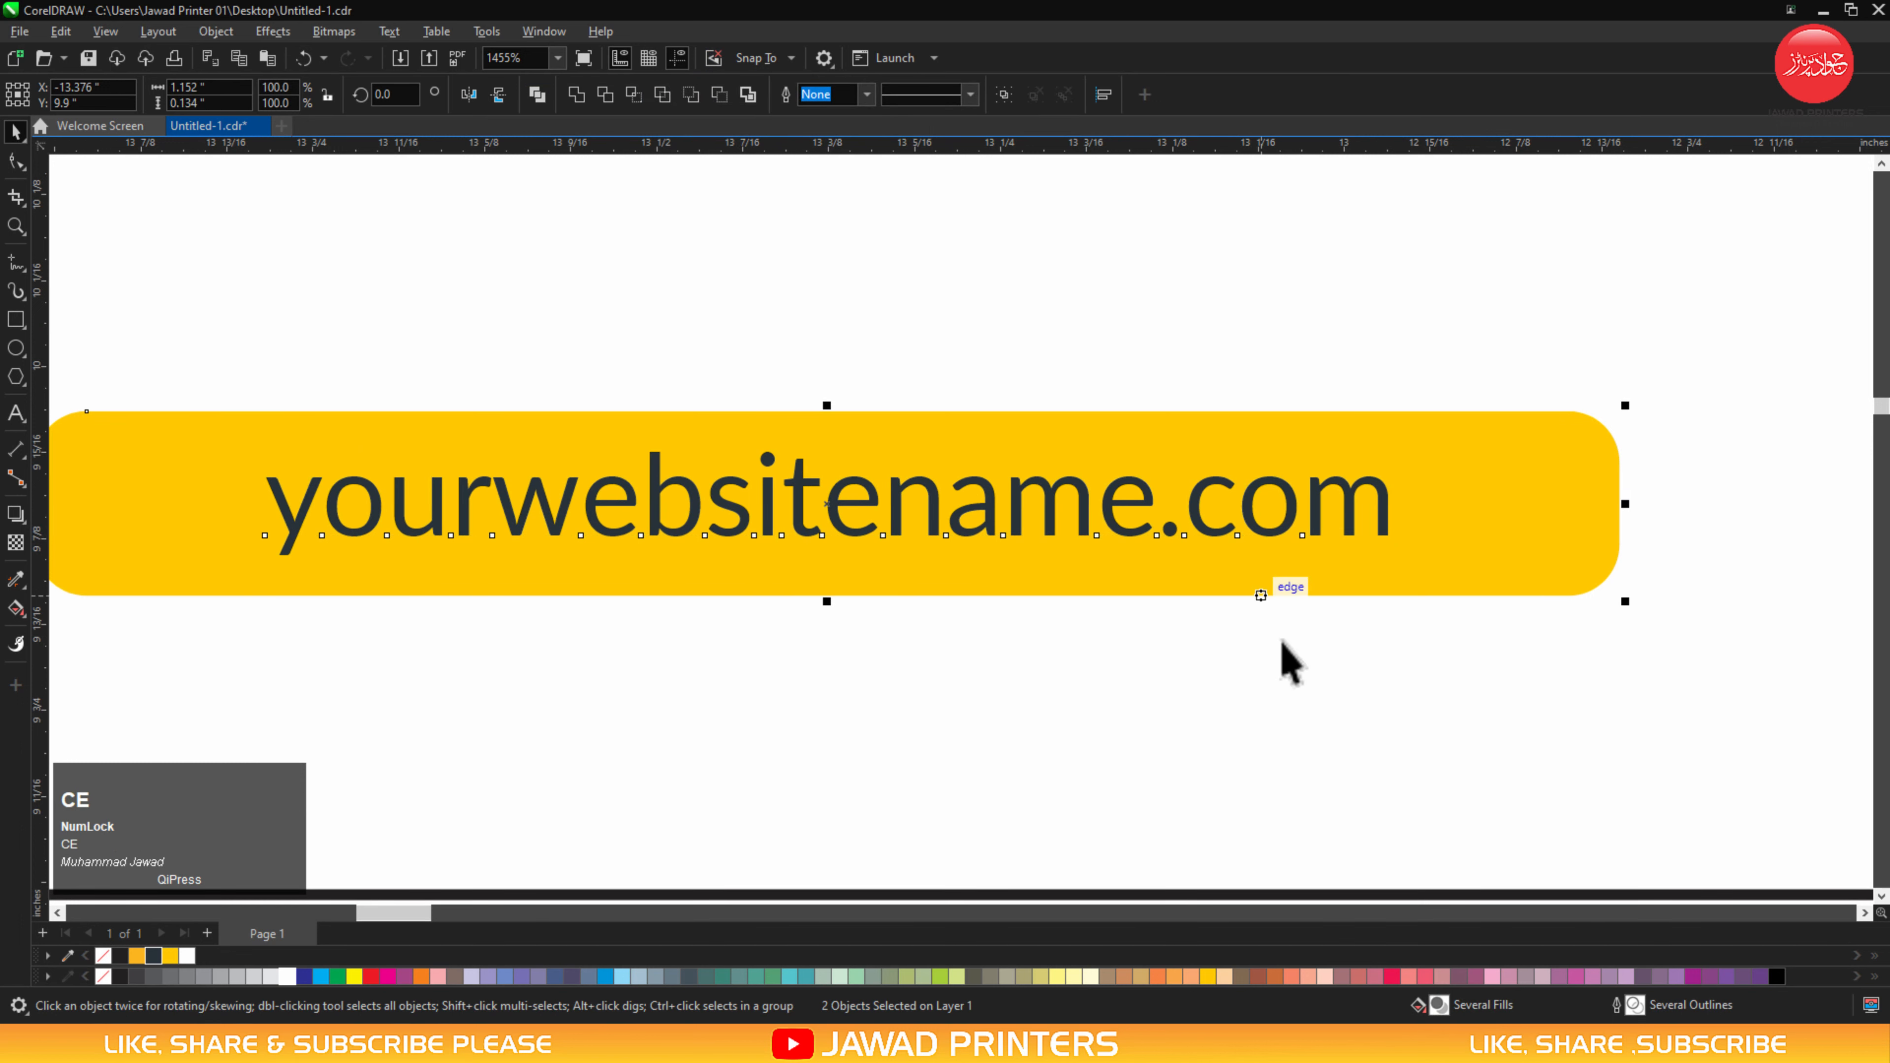
key("F3")
left_click(1286, 659)
Resize the yellow bar symmetrically around the website text to about 1.08 by 0.12 inches.
left_click(1310, 585)
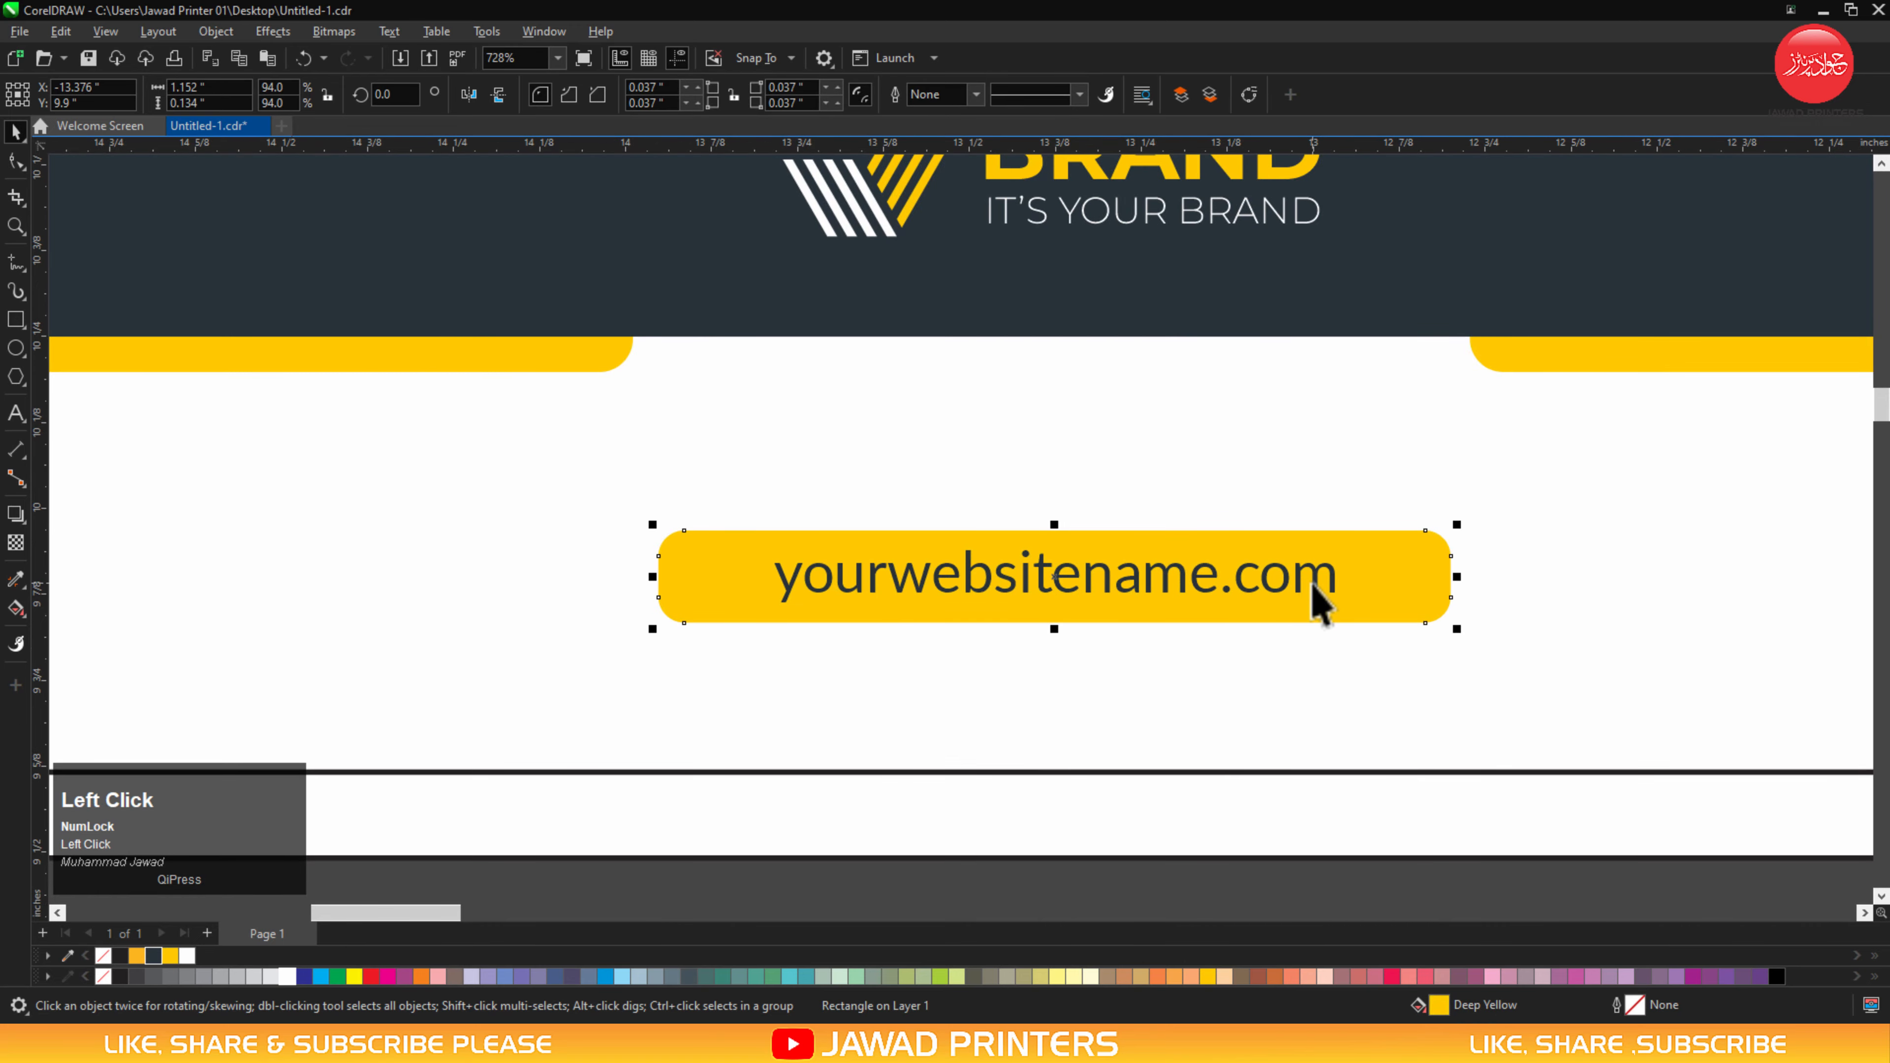
left_click_drag(1457, 576, 1423, 586)
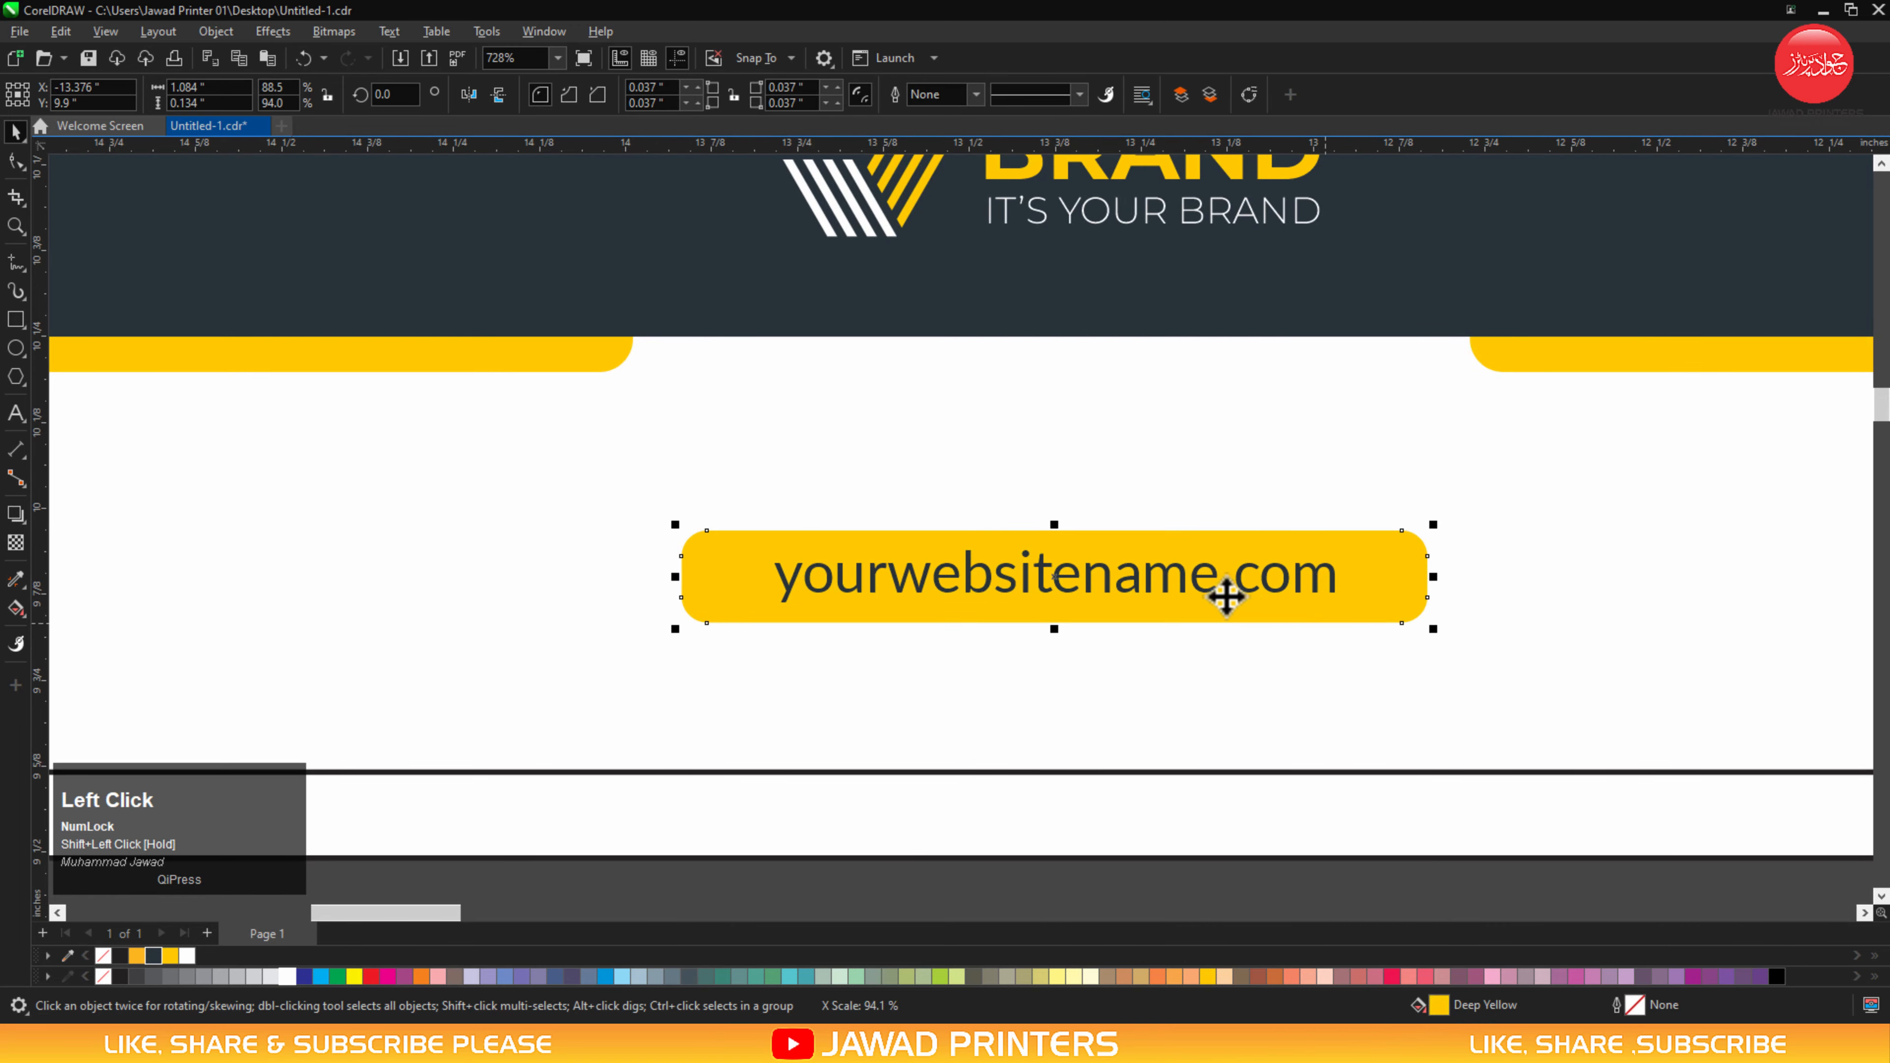
key("F2")
left_click_drag(1008, 494, 1128, 648)
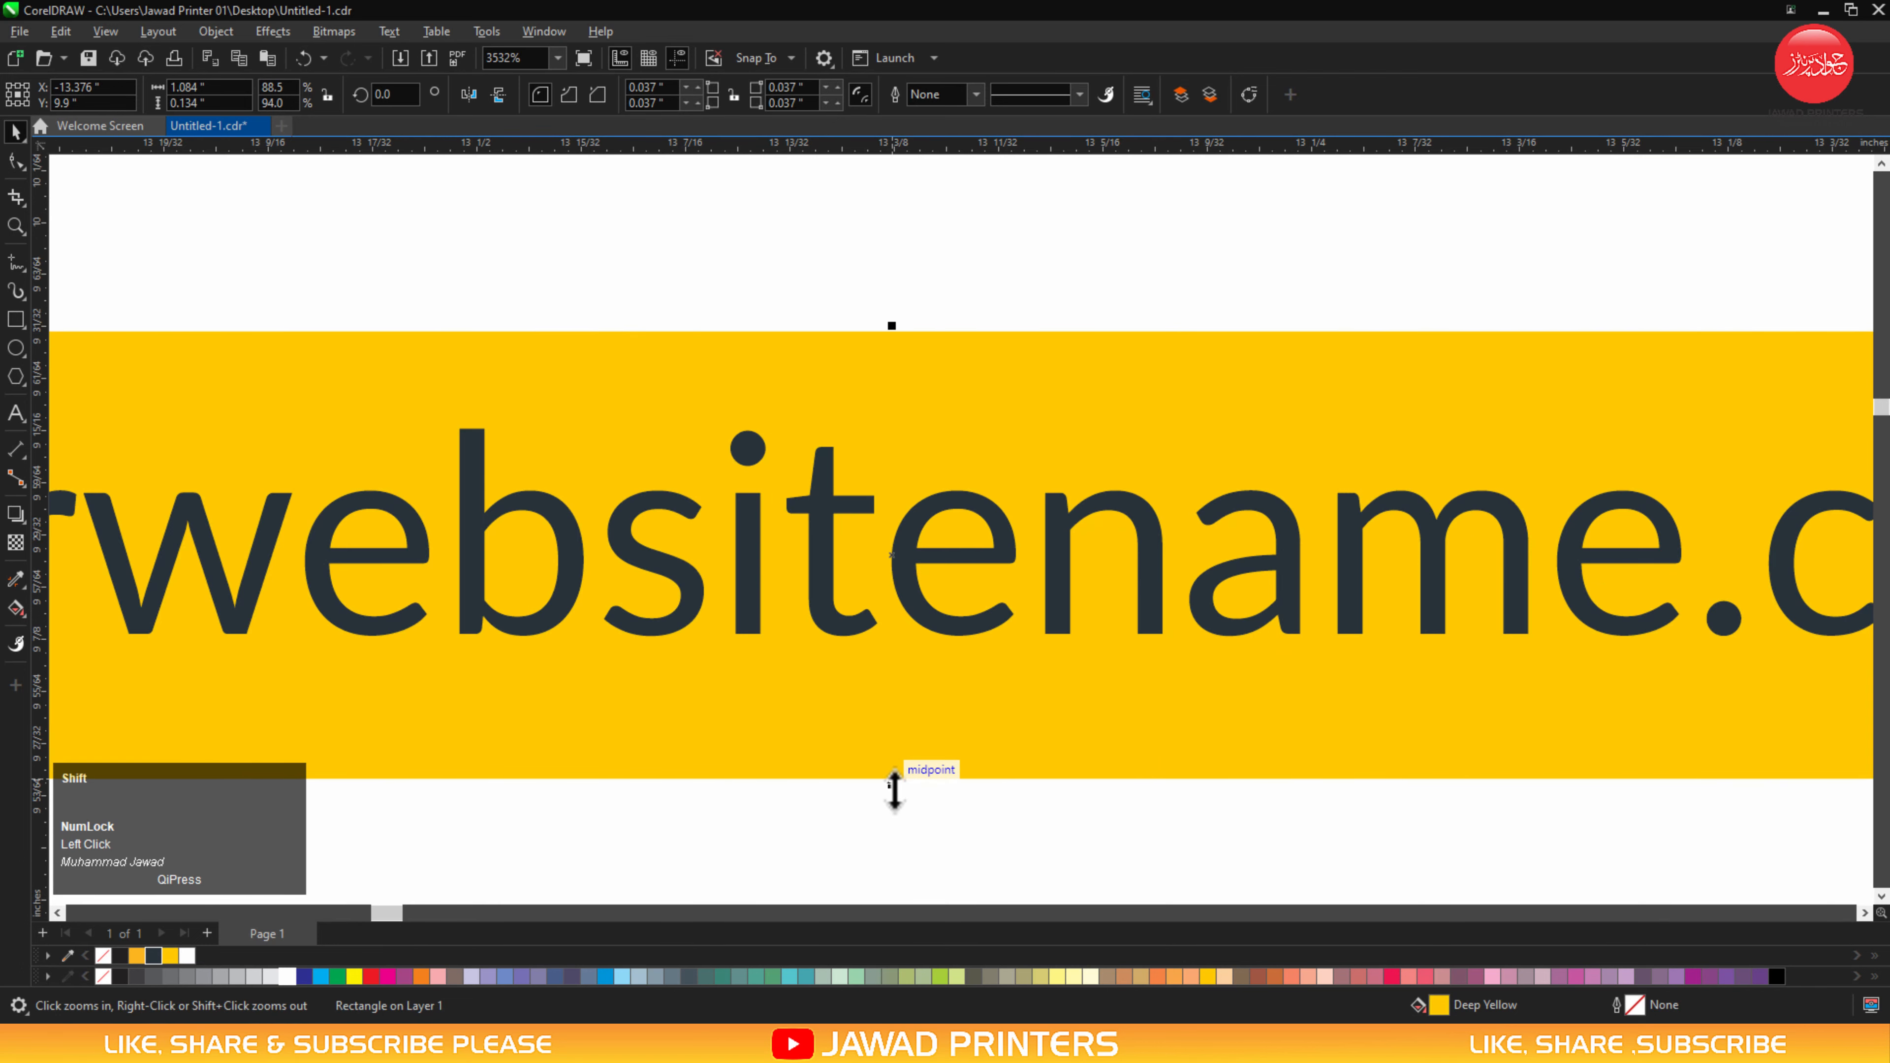
left_click_drag(894, 781, 886, 759)
key("F3")
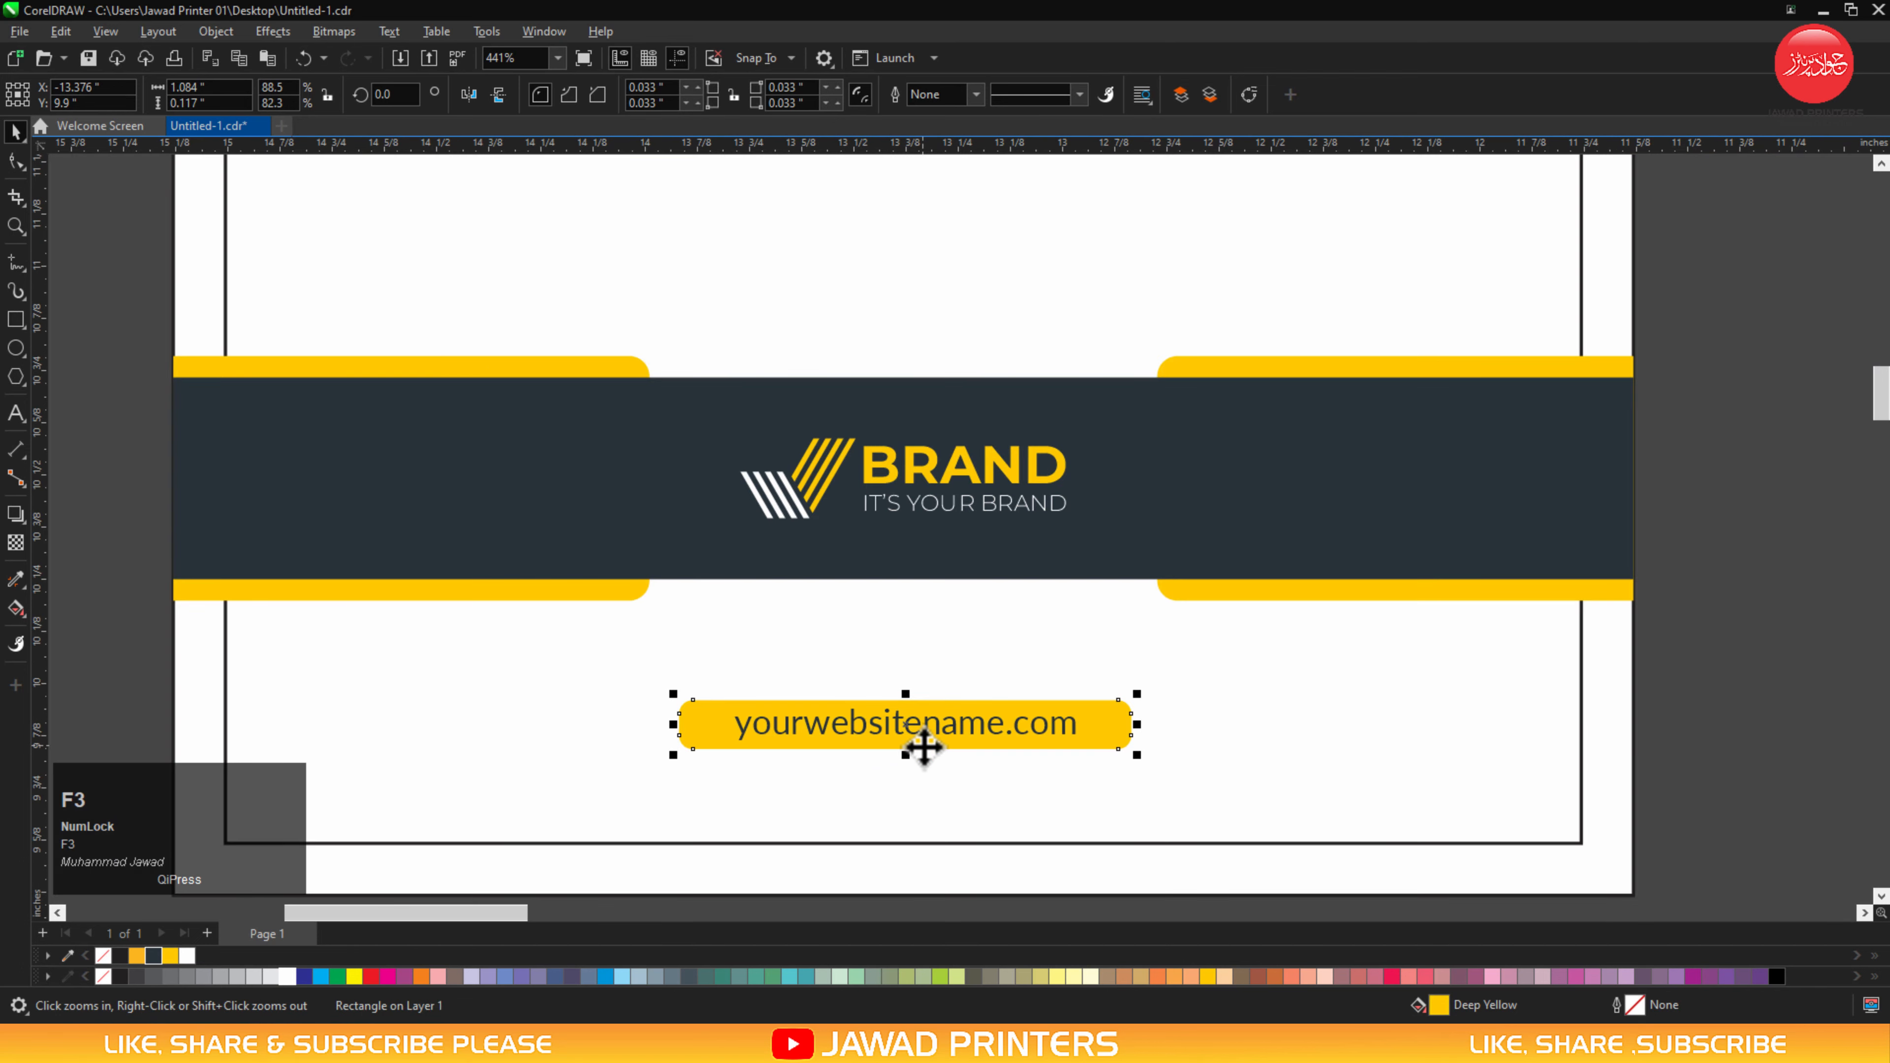
key("F3")
left_click(1406, 763)
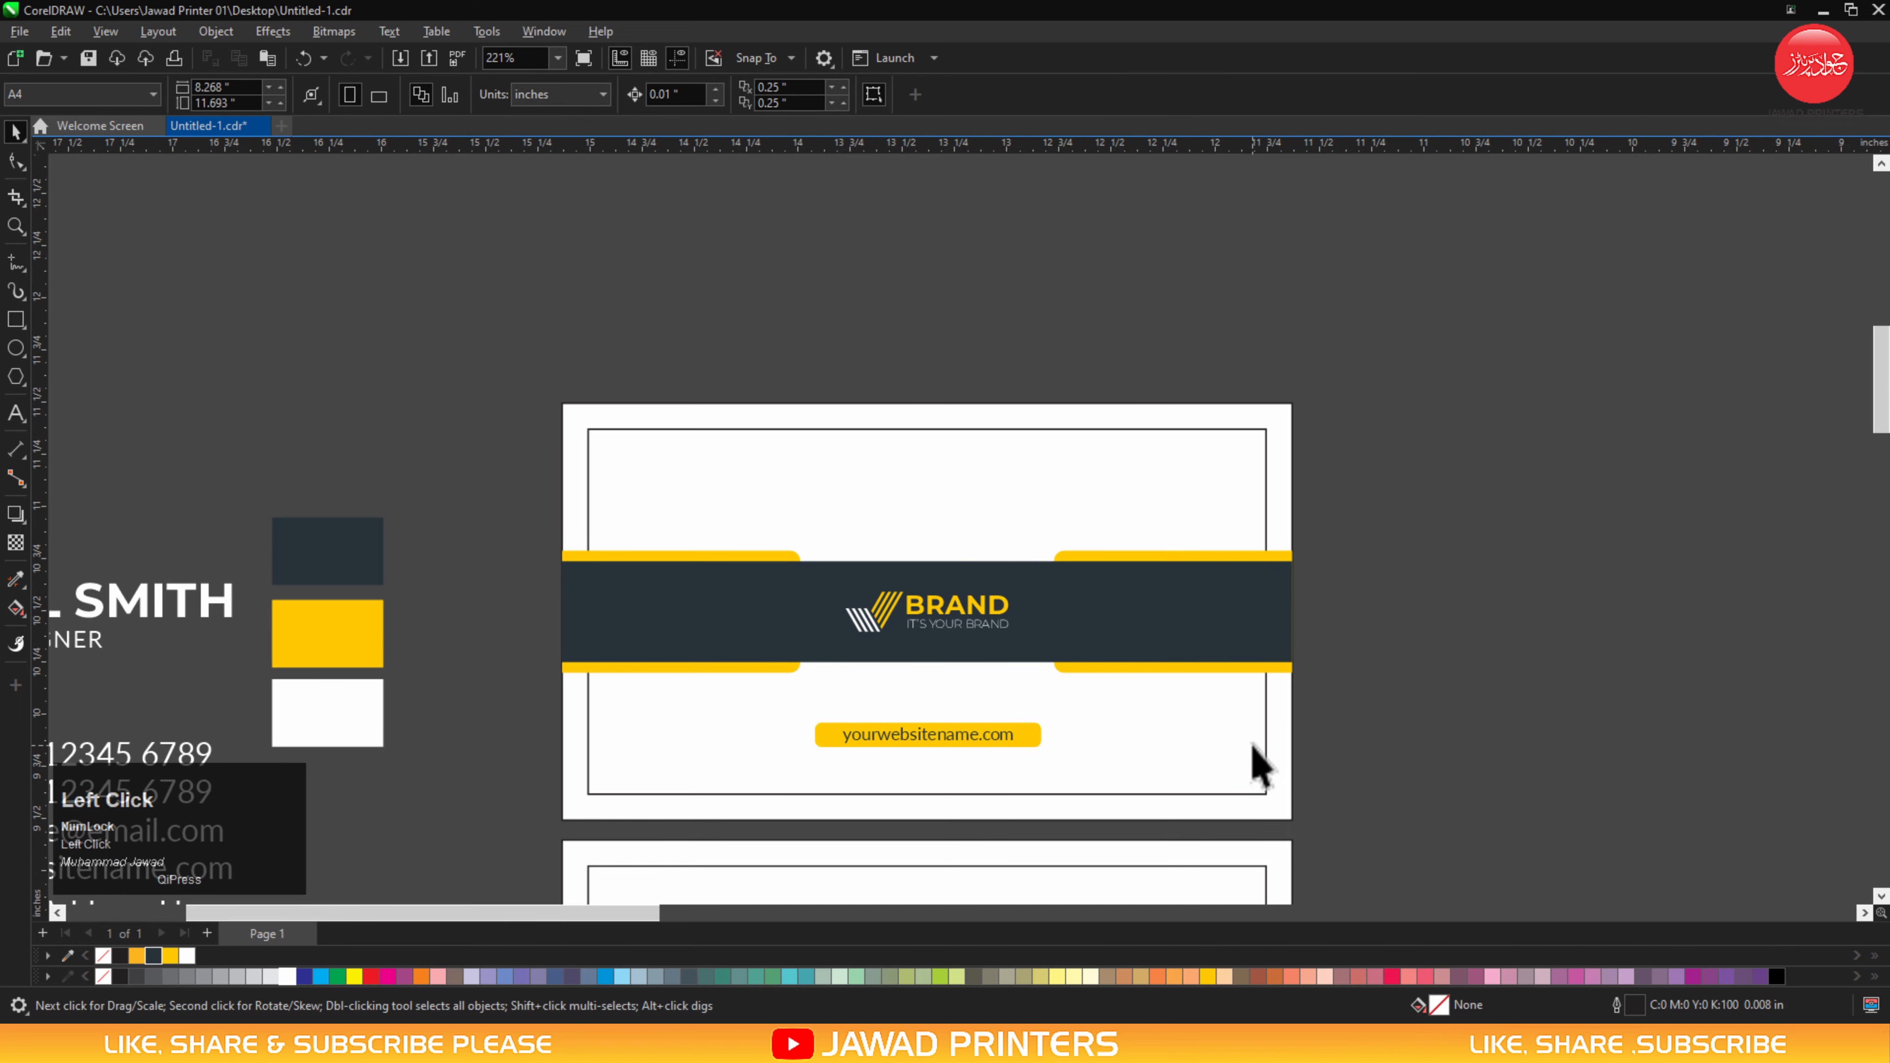
Draw a rectangle about 0.94 by 0.52 inches near the right edge of the lower card.
key("F3")
key("F2")
left_click_drag(301, 281, 1716, 920)
key("F2")
left_click_drag(1734, 558, 1227, 781)
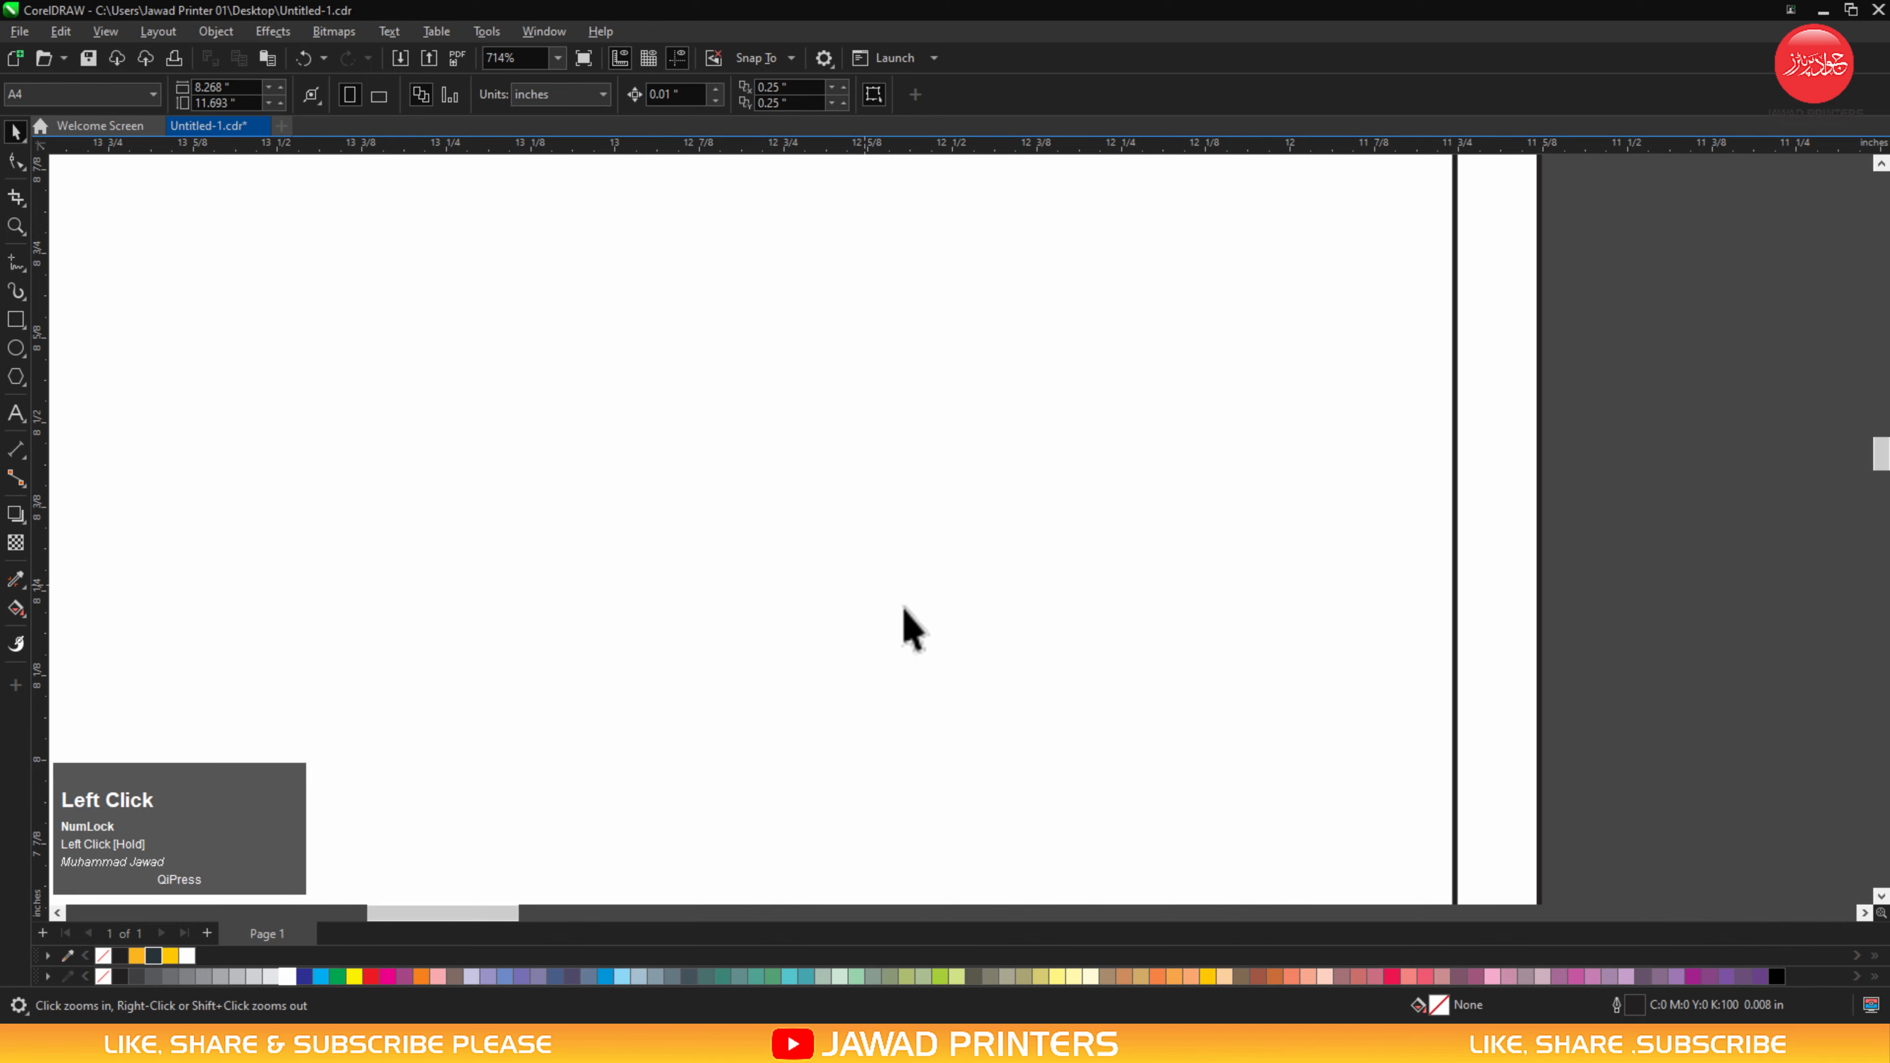
key("F3")
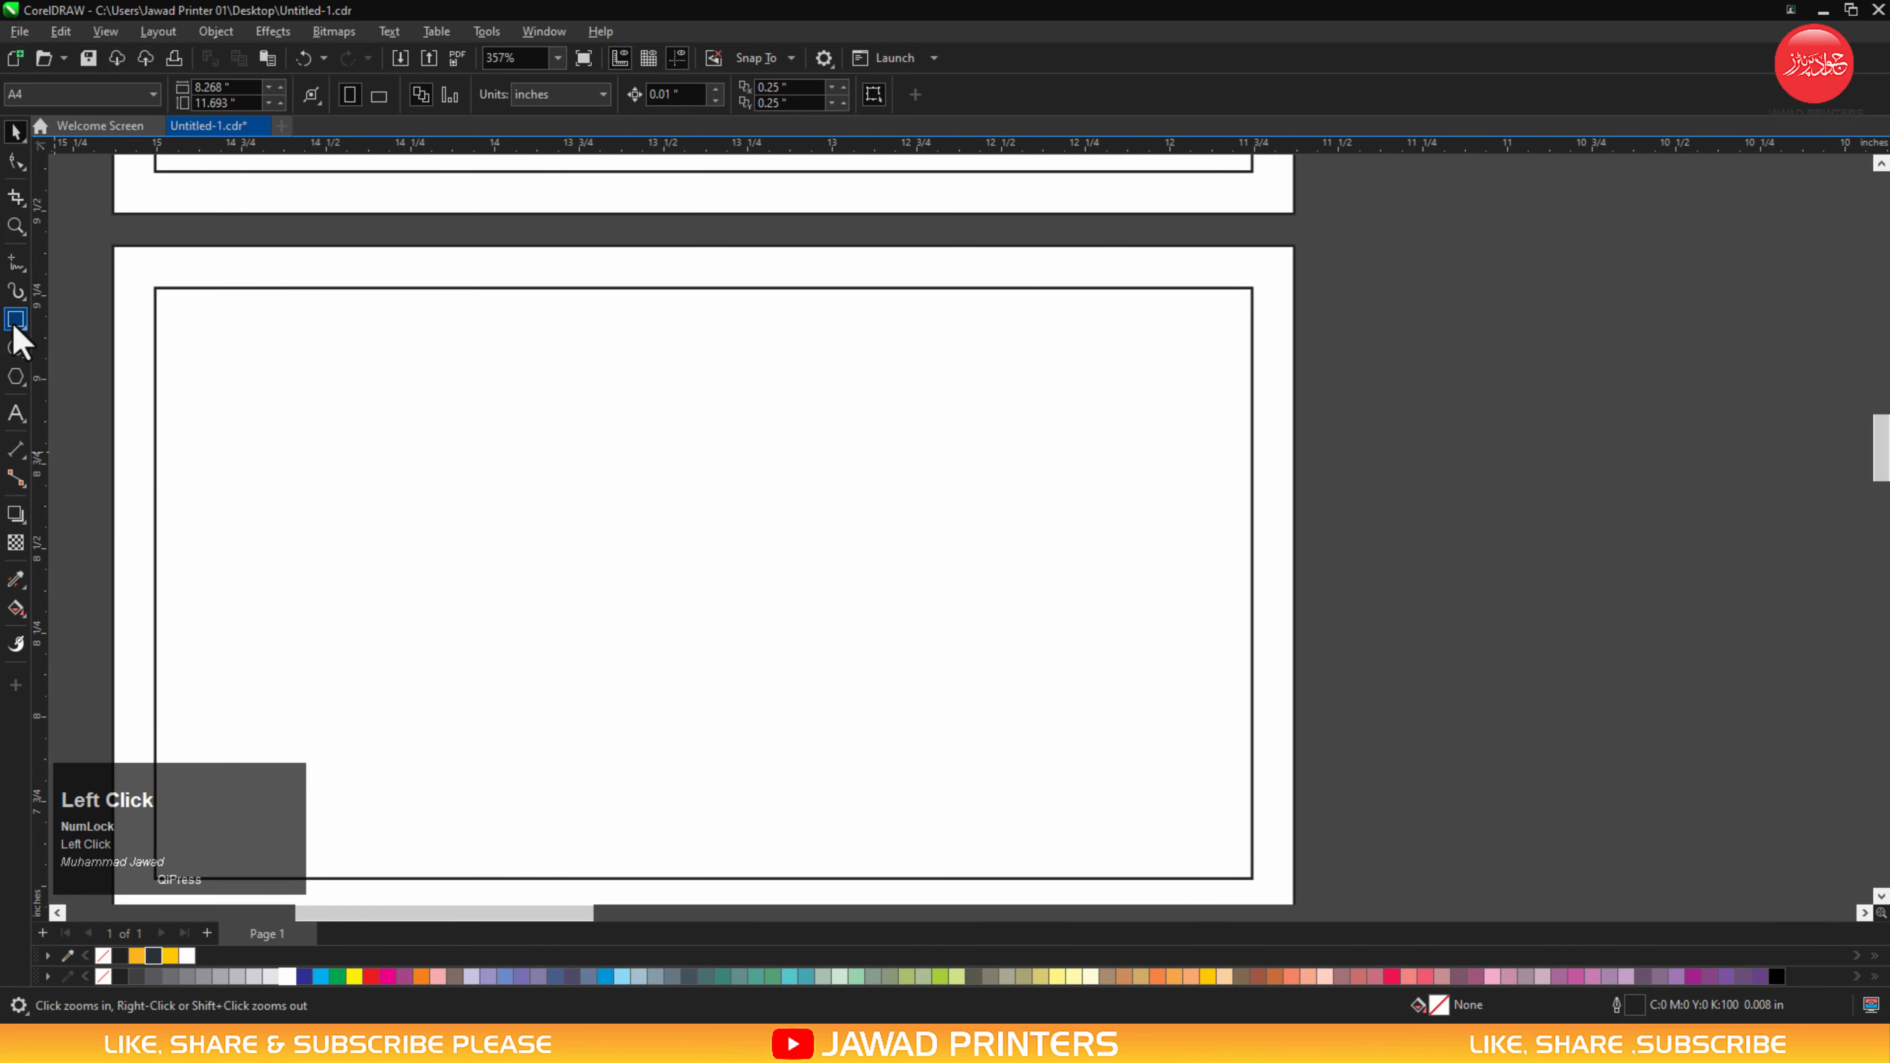
left_click(15, 324)
left_click_drag(1288, 490, 969, 665)
Align the new rectangle to the lower card's right edge and centre it vertically on the card.
key("space")
left_click(1265, 704, "shift")
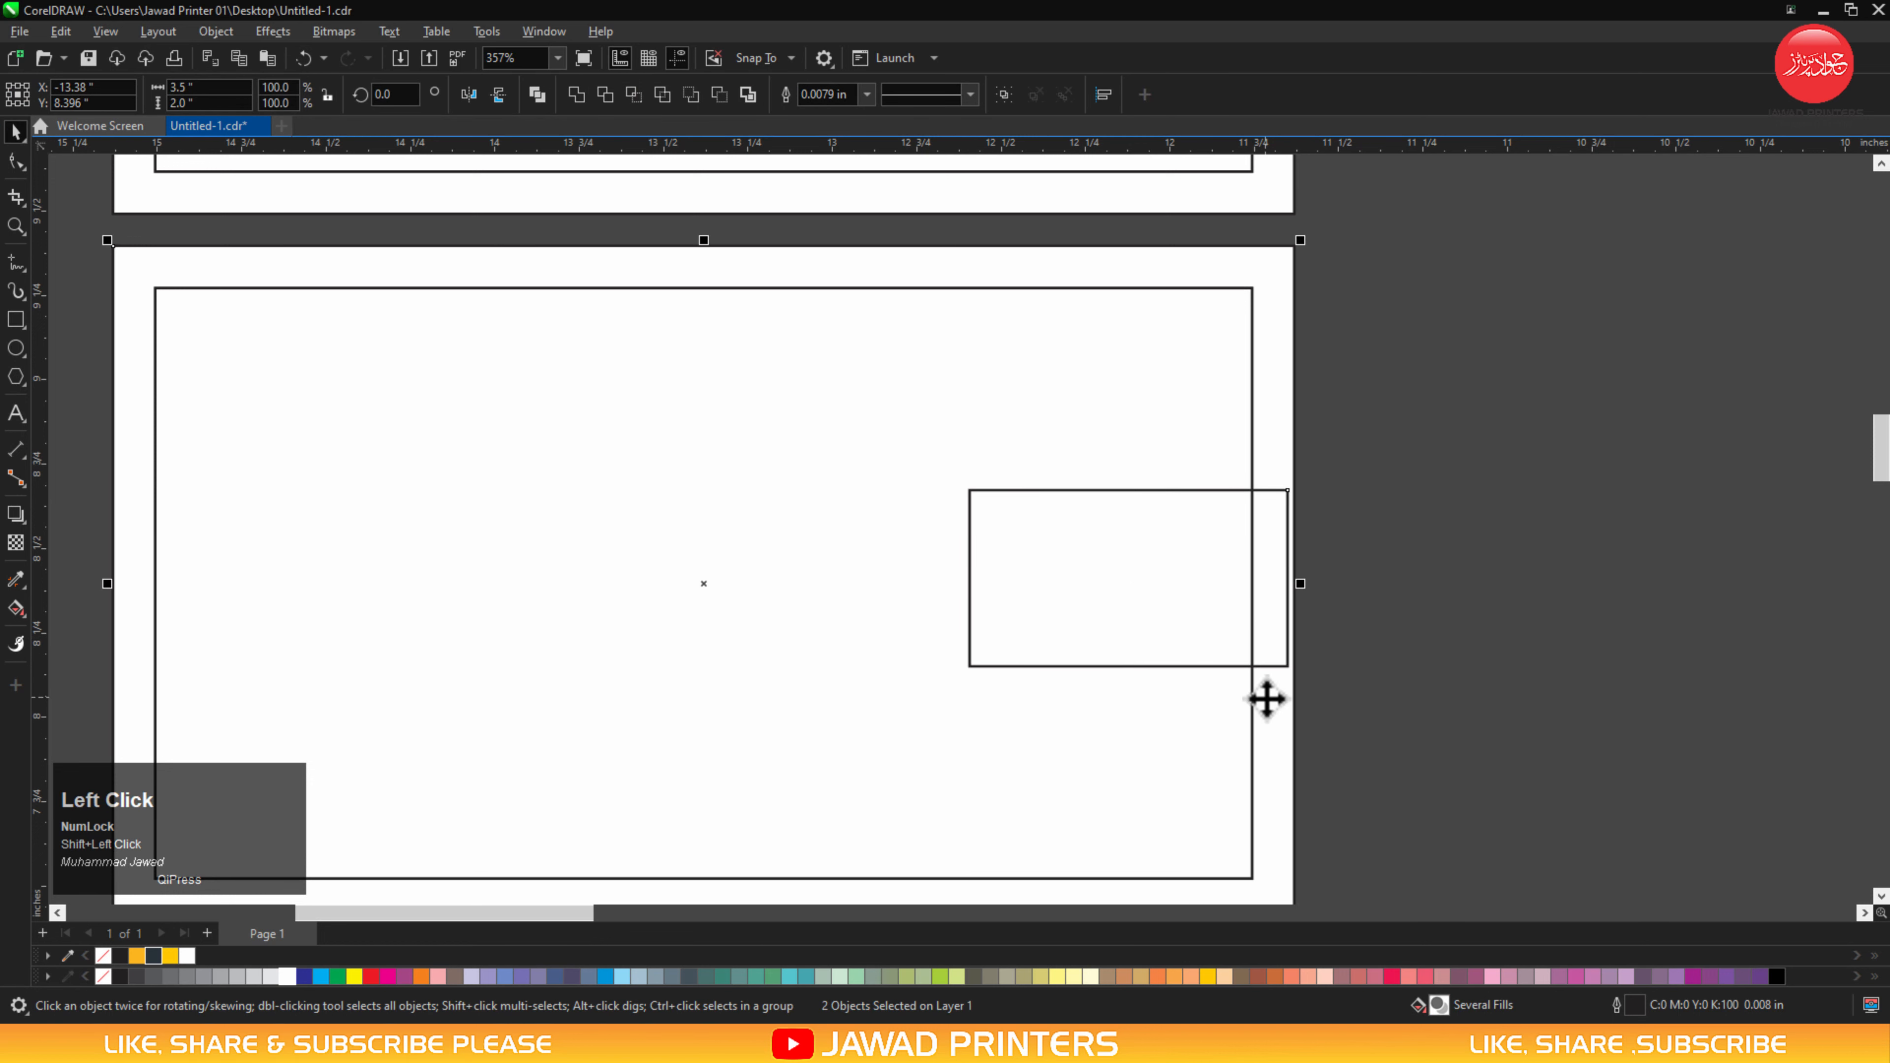
key("r")
key("e")
left_click(1275, 645)
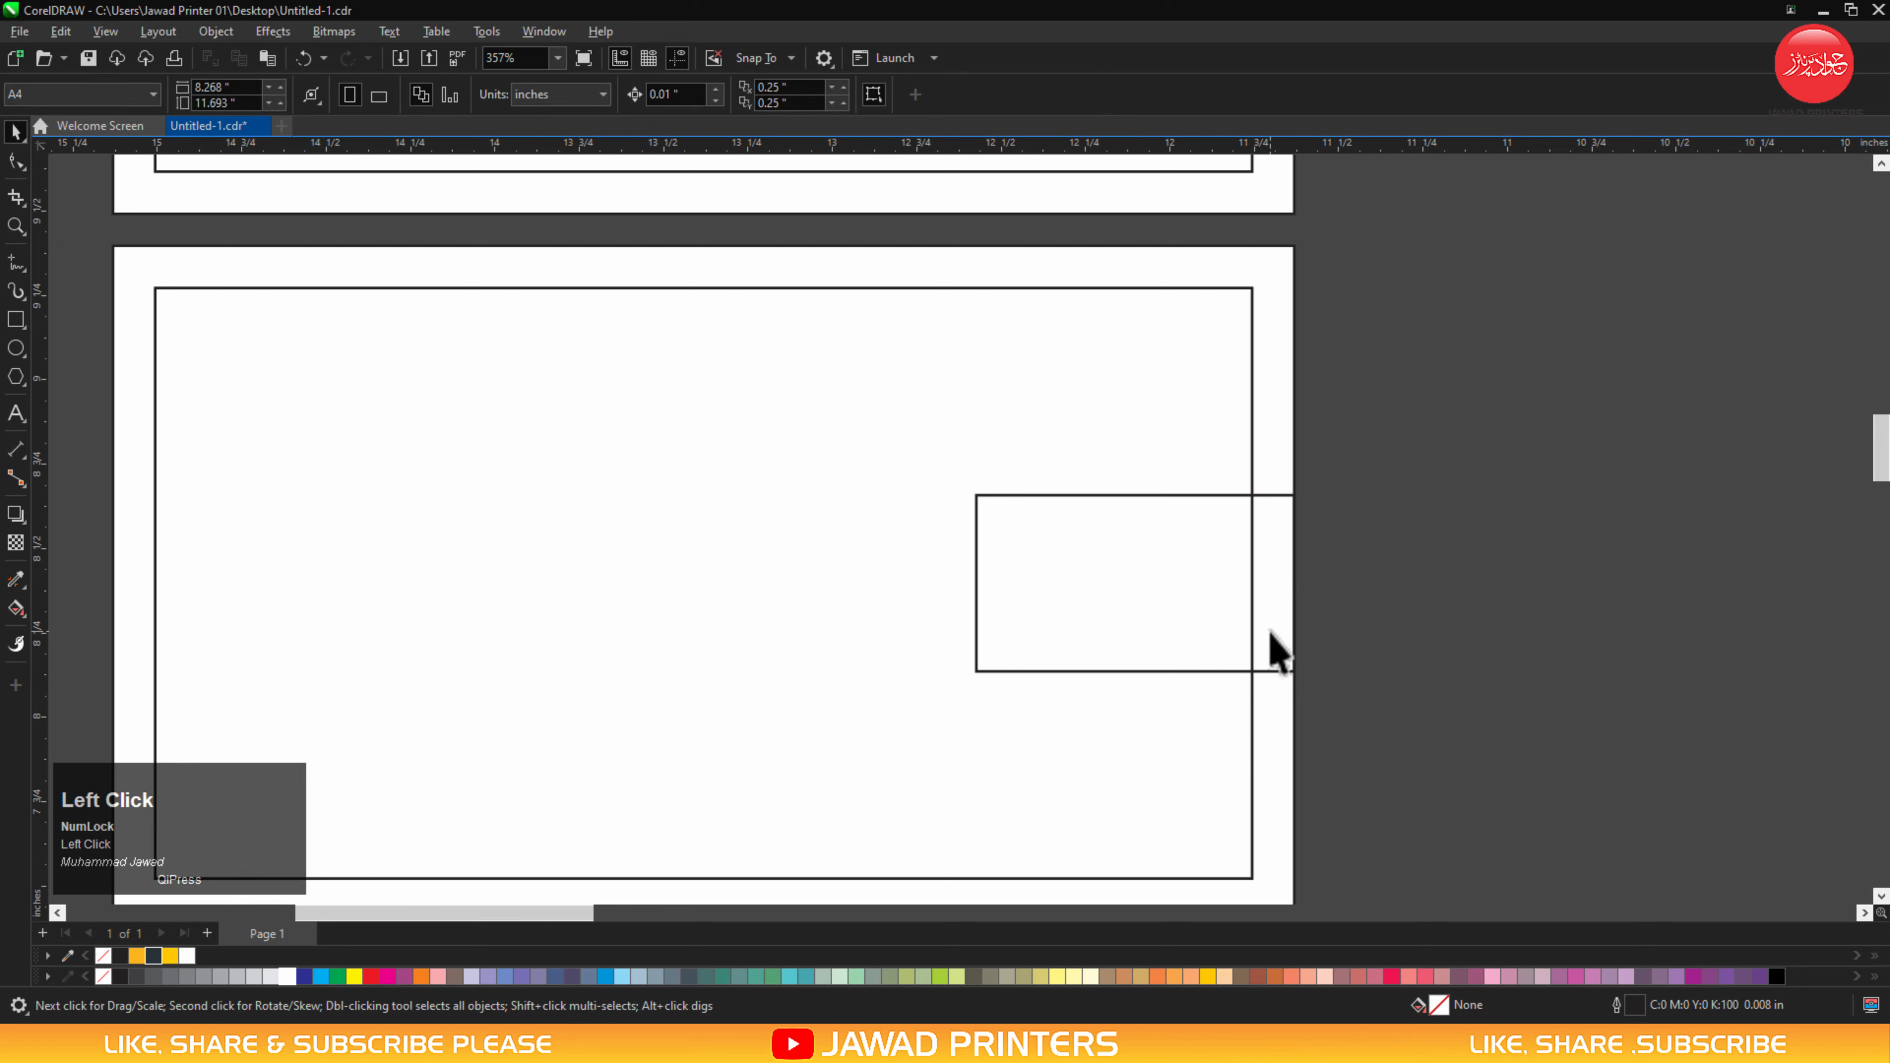
Round the rectangle's two inner corners to about 0.144 inch and make the two corners on the card's edge square.
key("z")
left_click_drag(893, 455, 1477, 756)
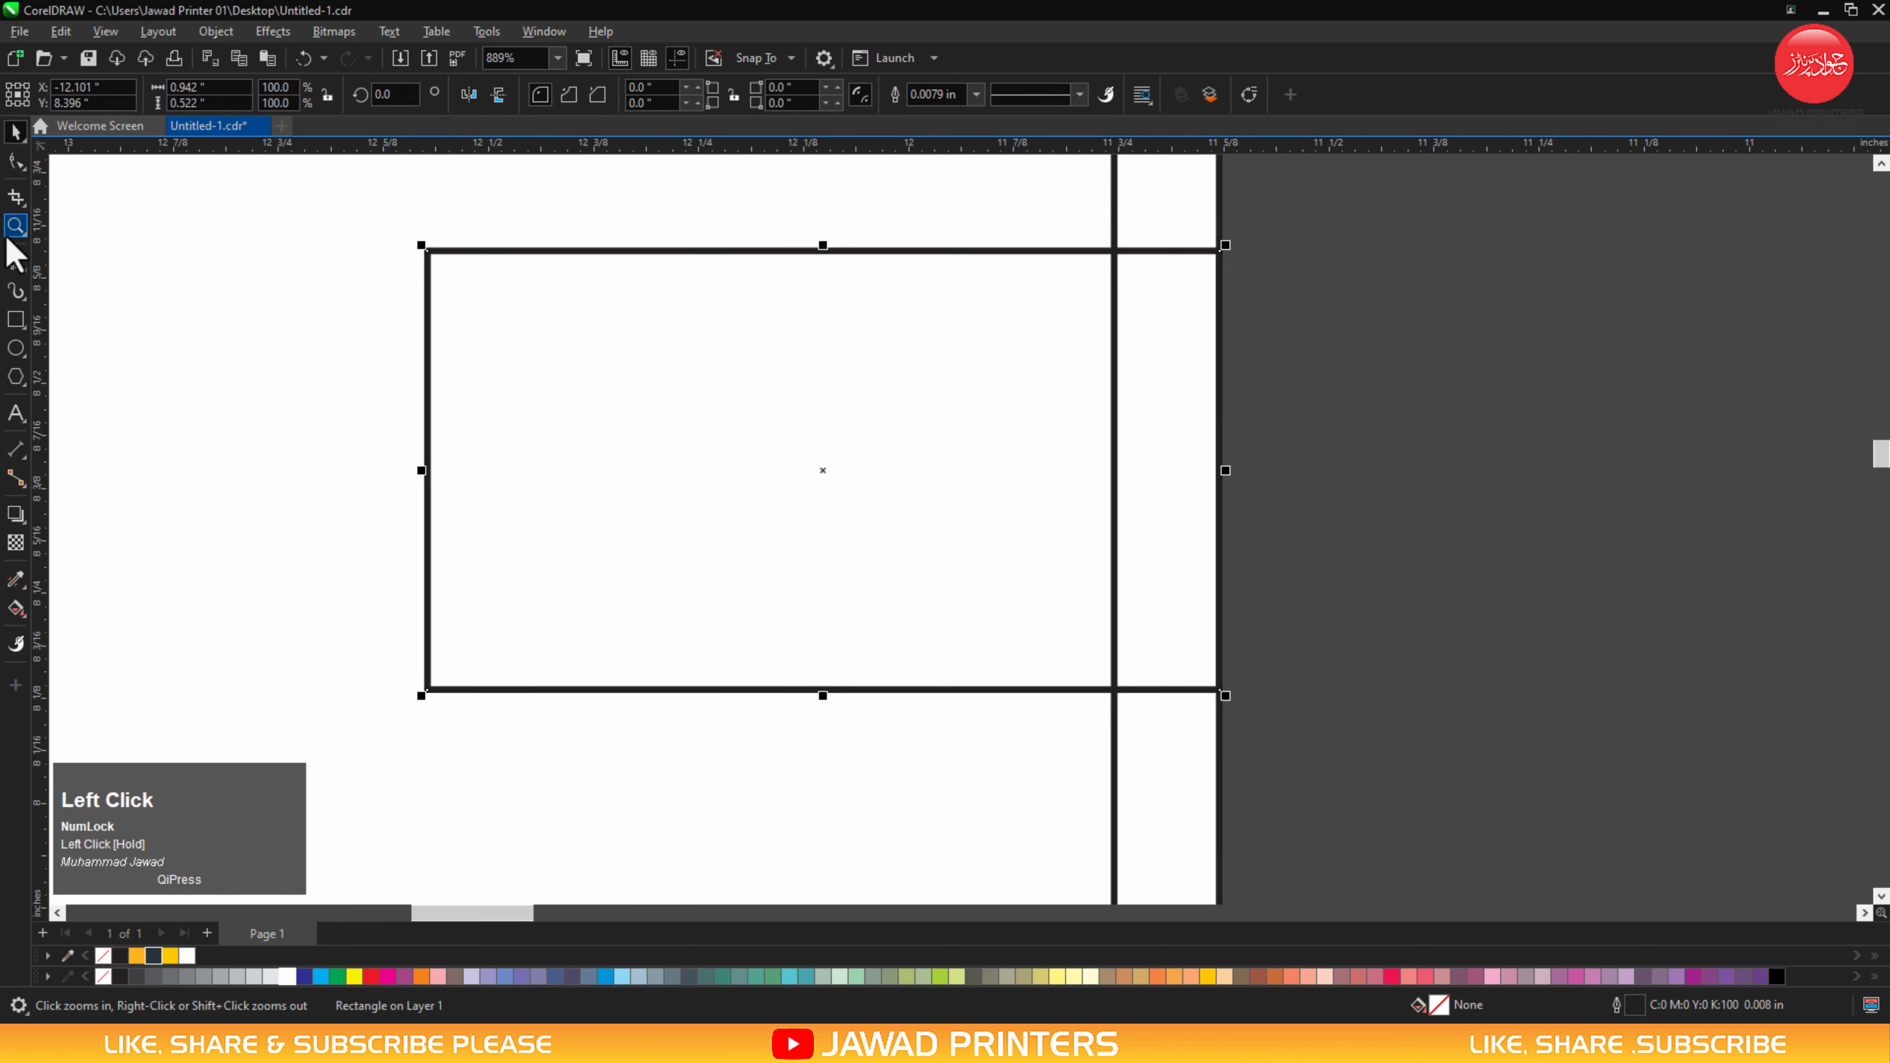
left_click(16, 161)
left_click_drag(427, 251, 540, 331)
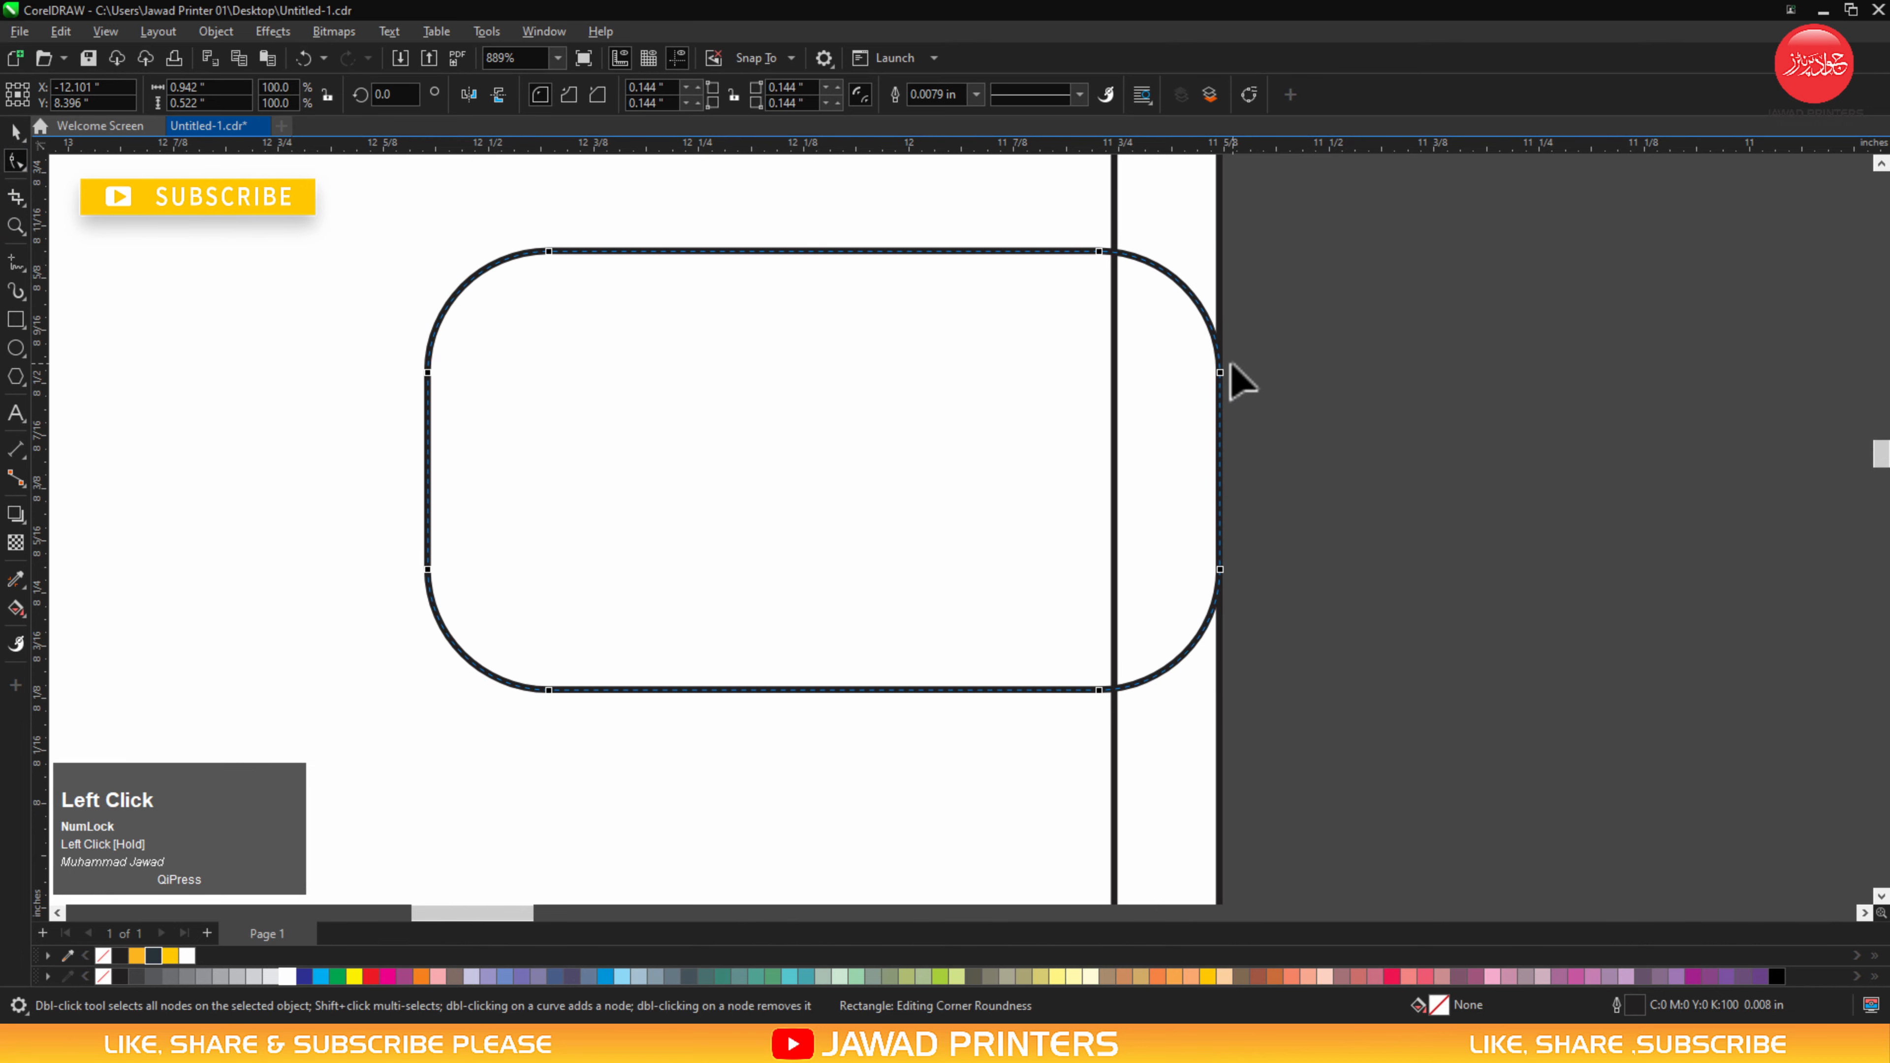
left_click_drag(1220, 374, 1228, 152)
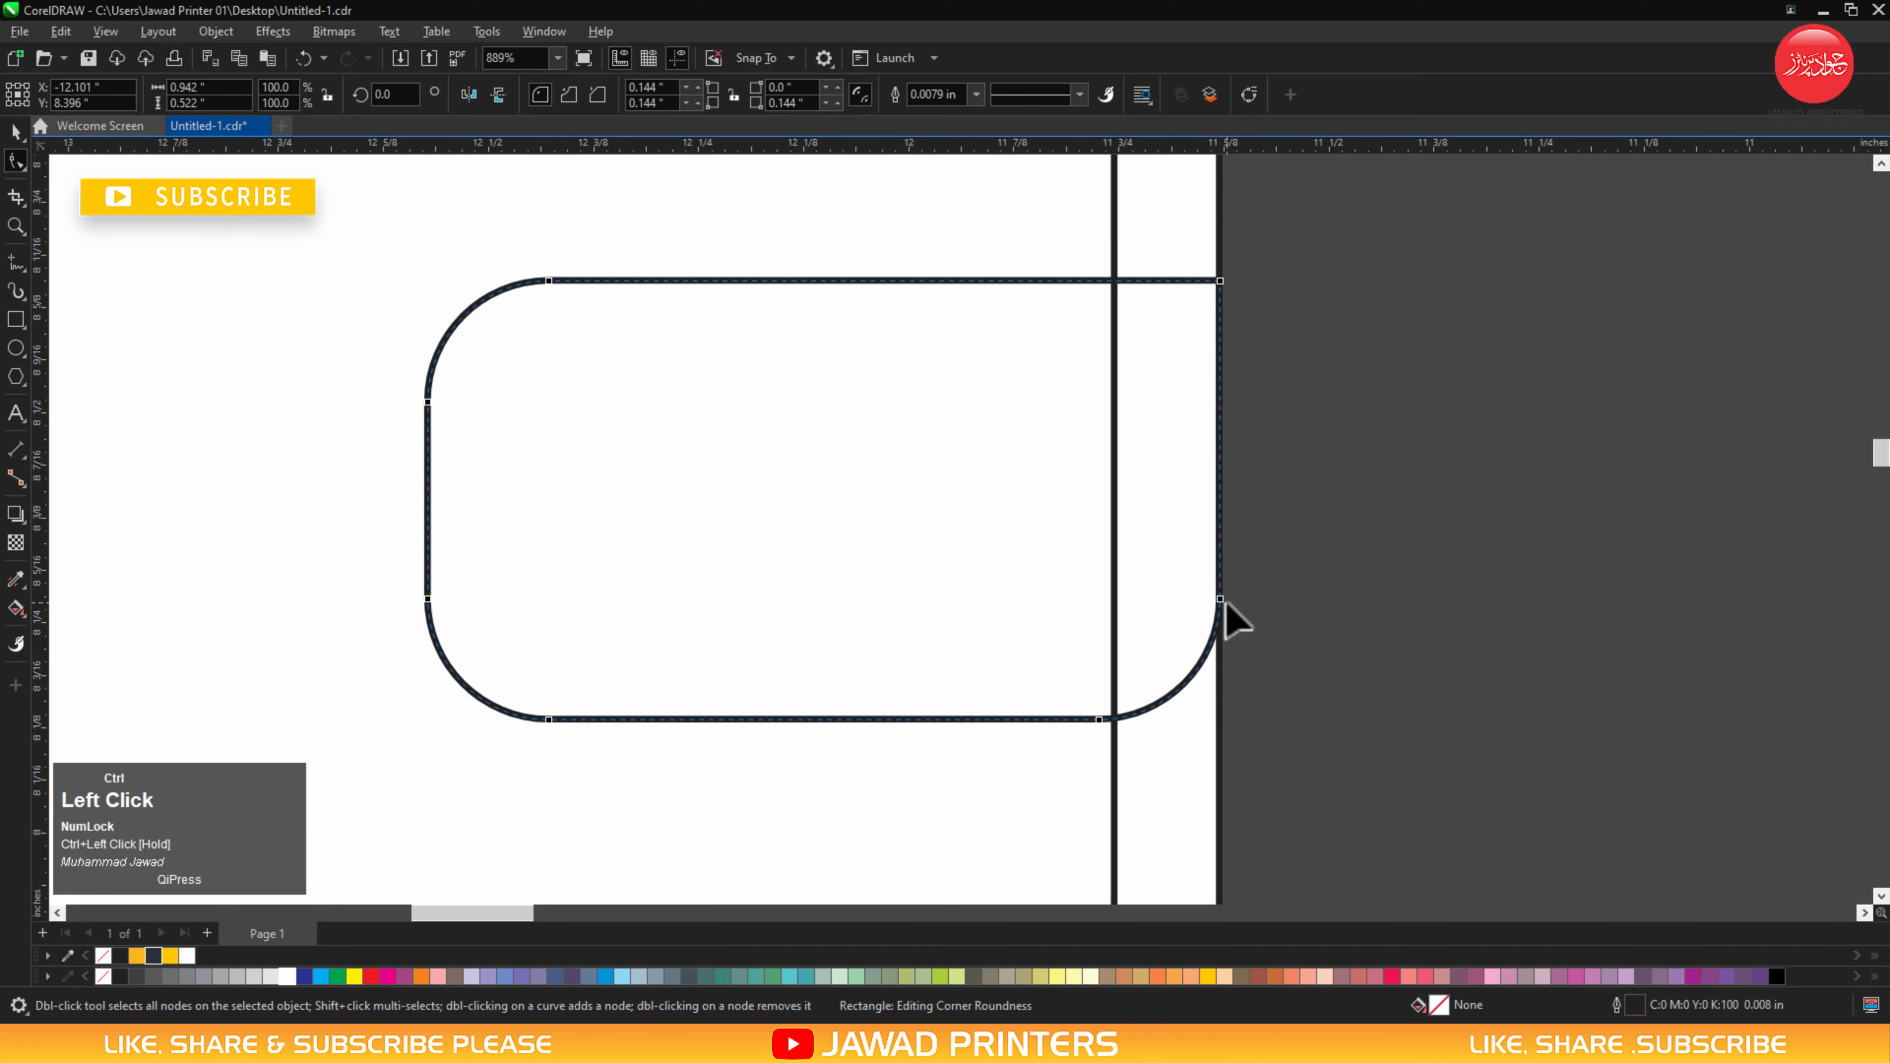
left_click_drag(1221, 600, 1228, 781)
left_click(1307, 663)
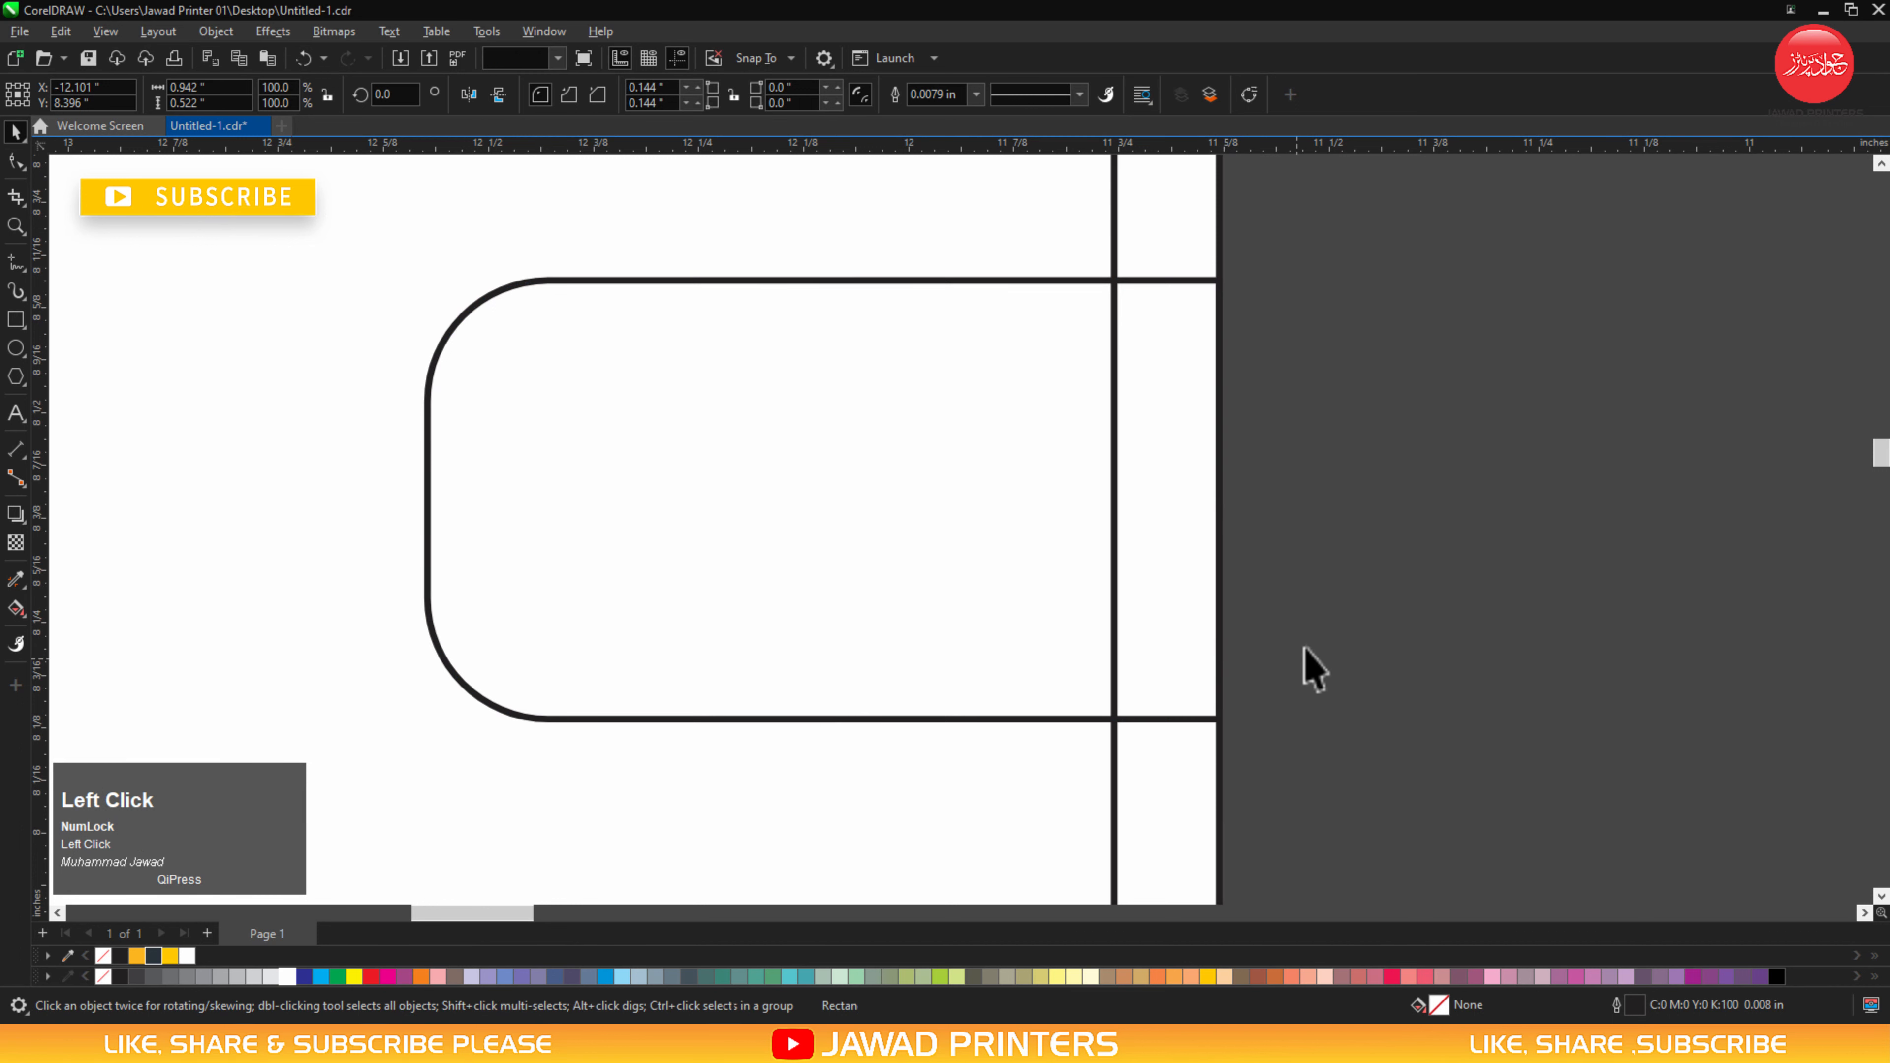
Try filling the rounded tab with the dark slate colour from the document palette.
scroll(1313, 640, "down", 2)
left_click(1251, 604)
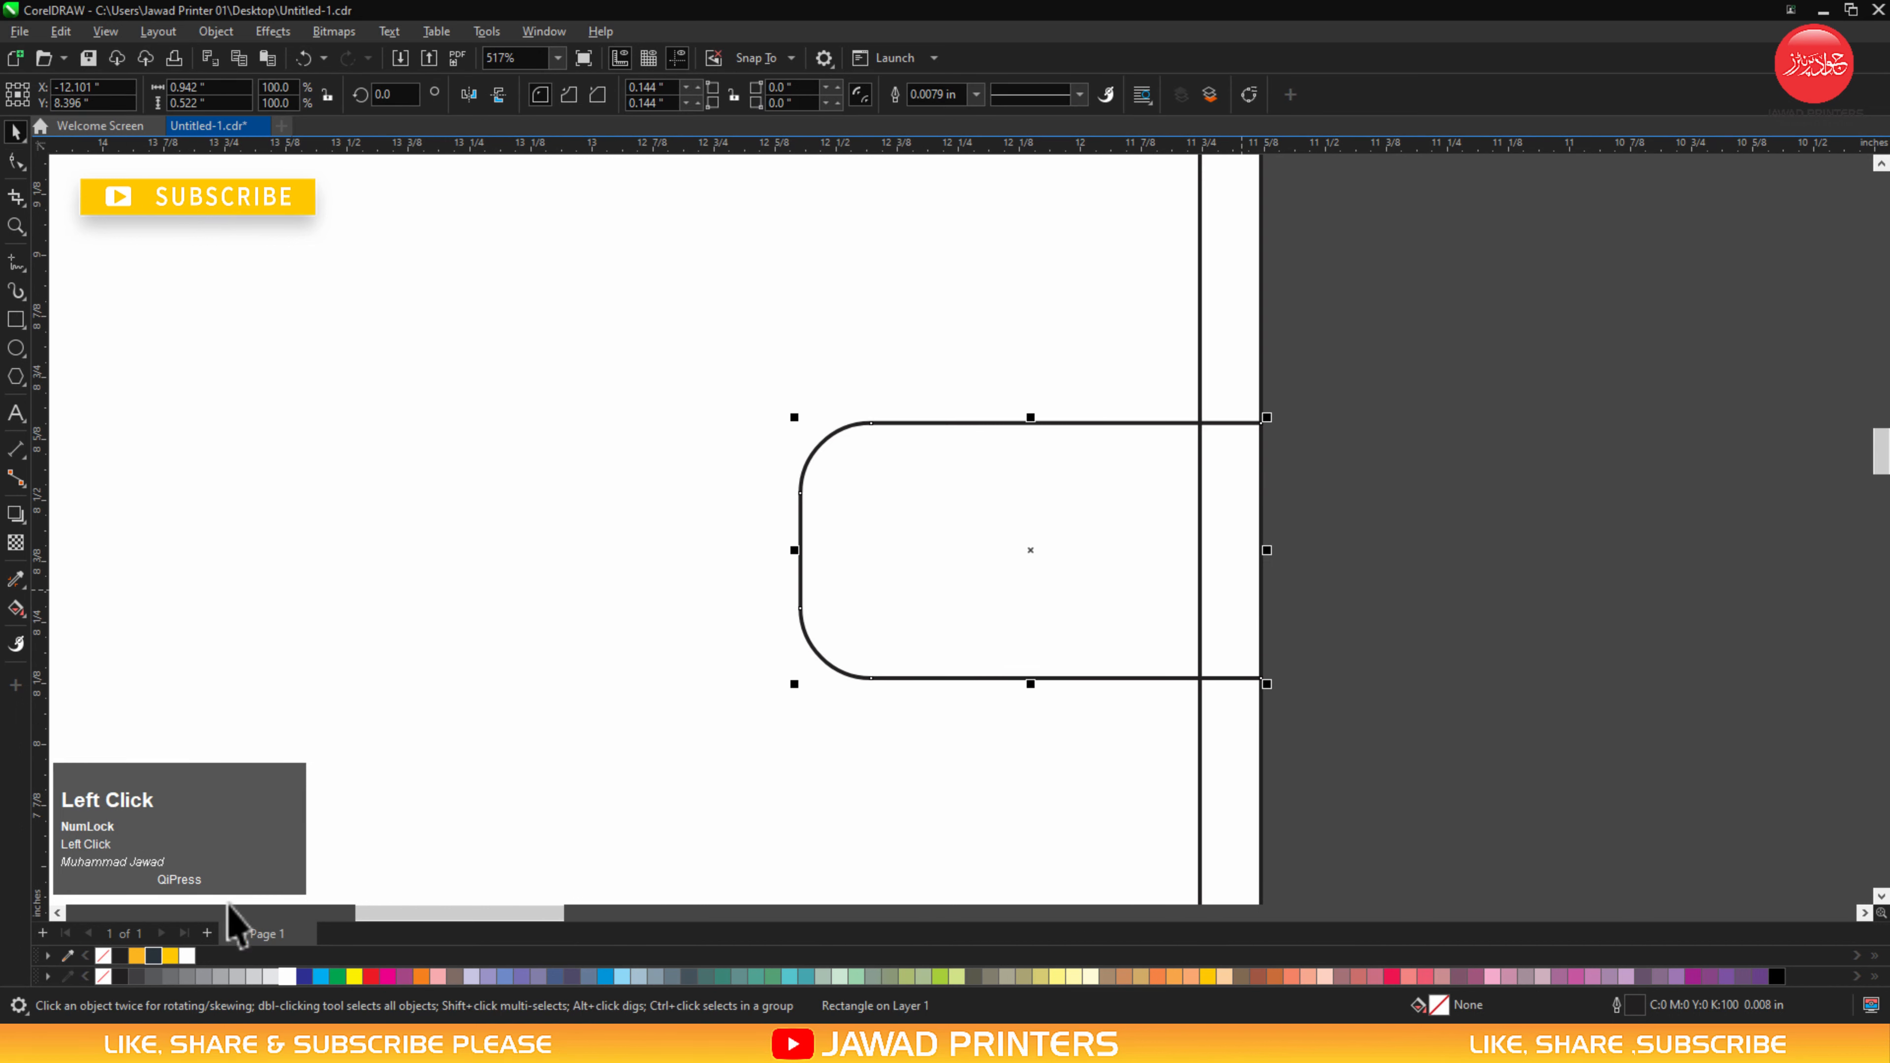
left_click(152, 956)
left_click(1380, 523)
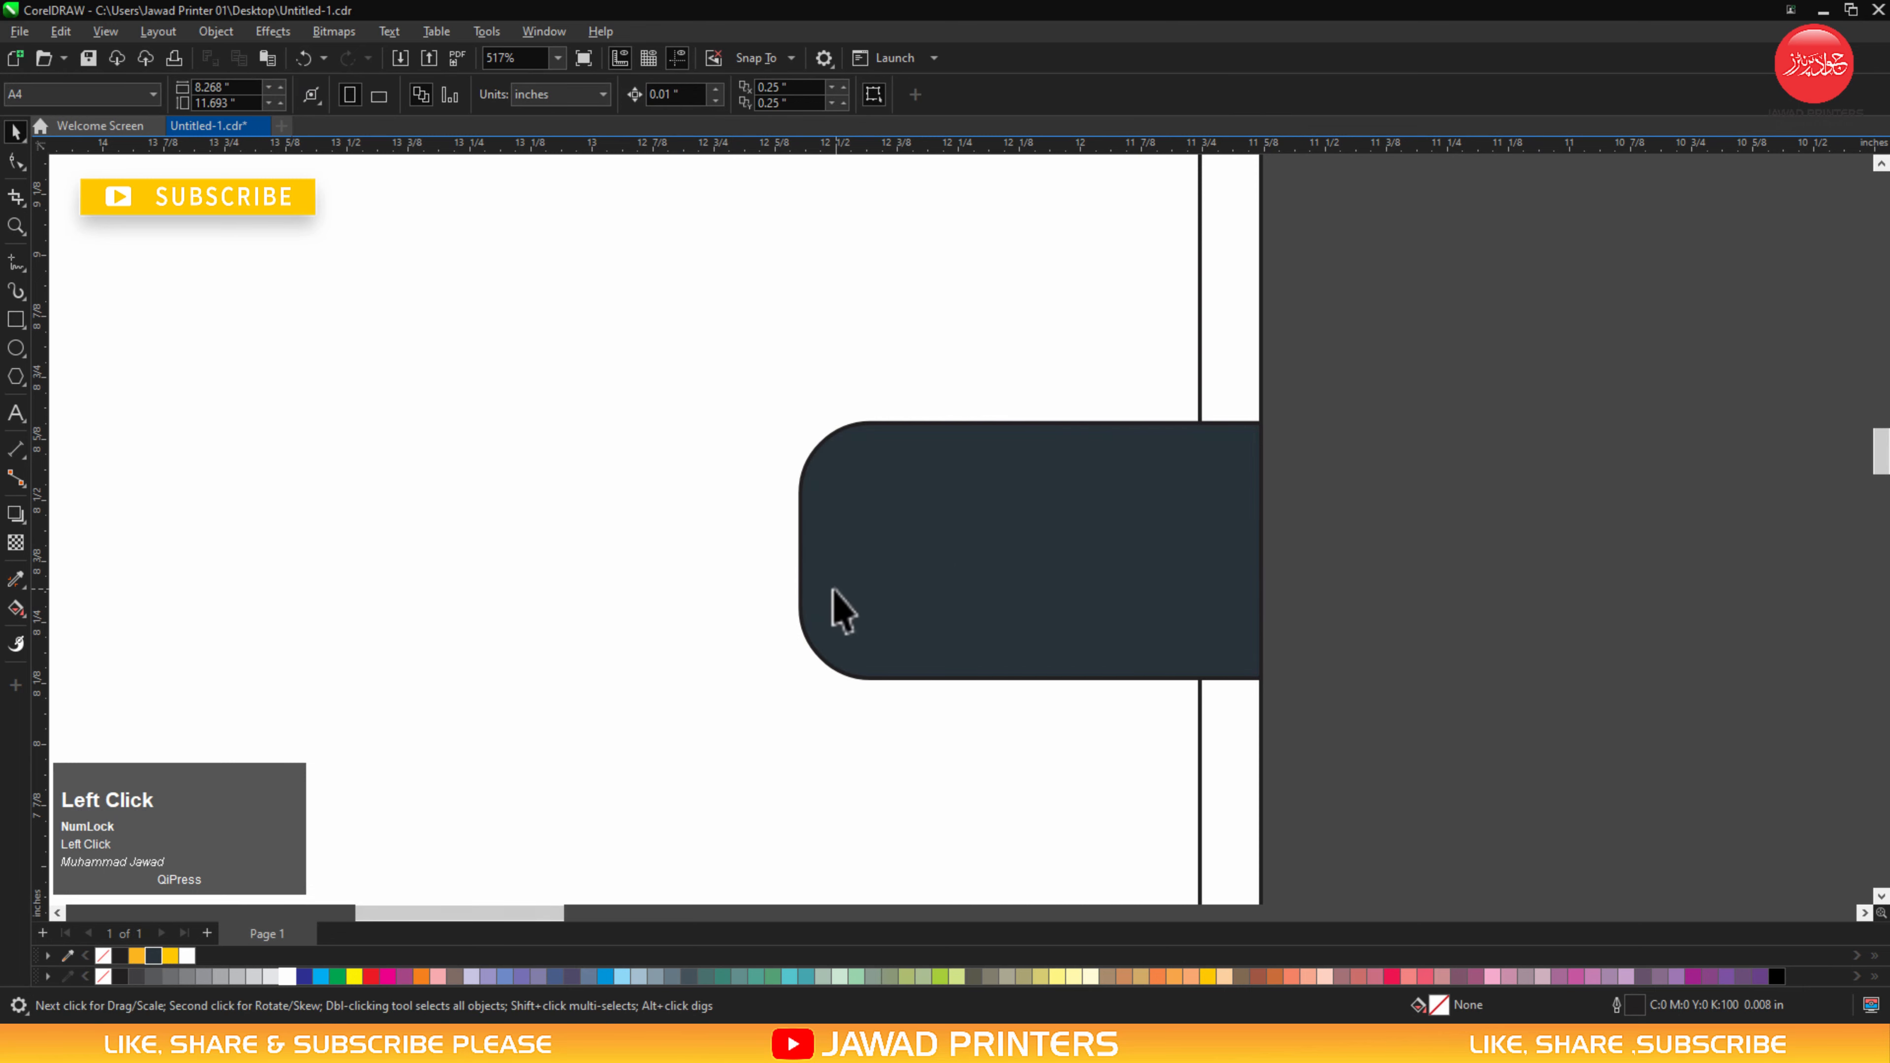
left_click(833, 607)
Move the three colour swatches down next to the lower card.
key("F3")
key("F3")
key("F3")
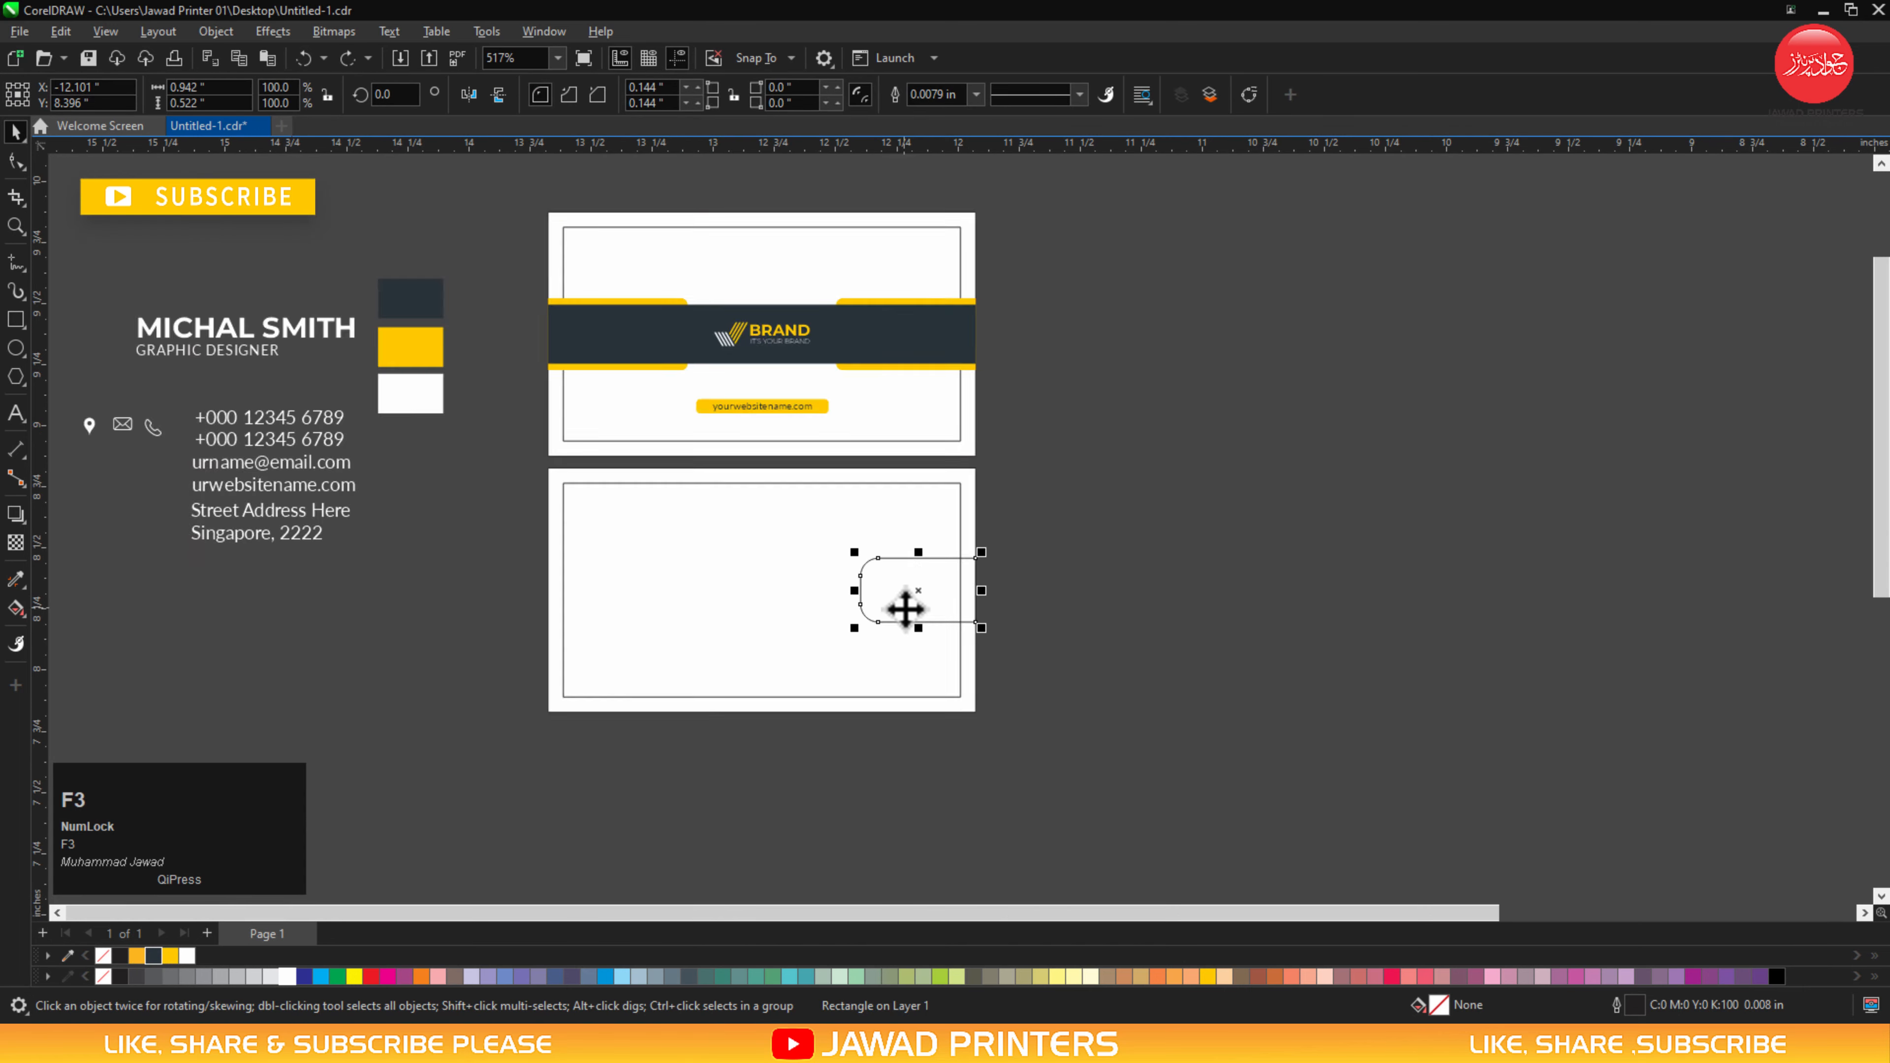
left_click_drag(463, 436, 1048, 655)
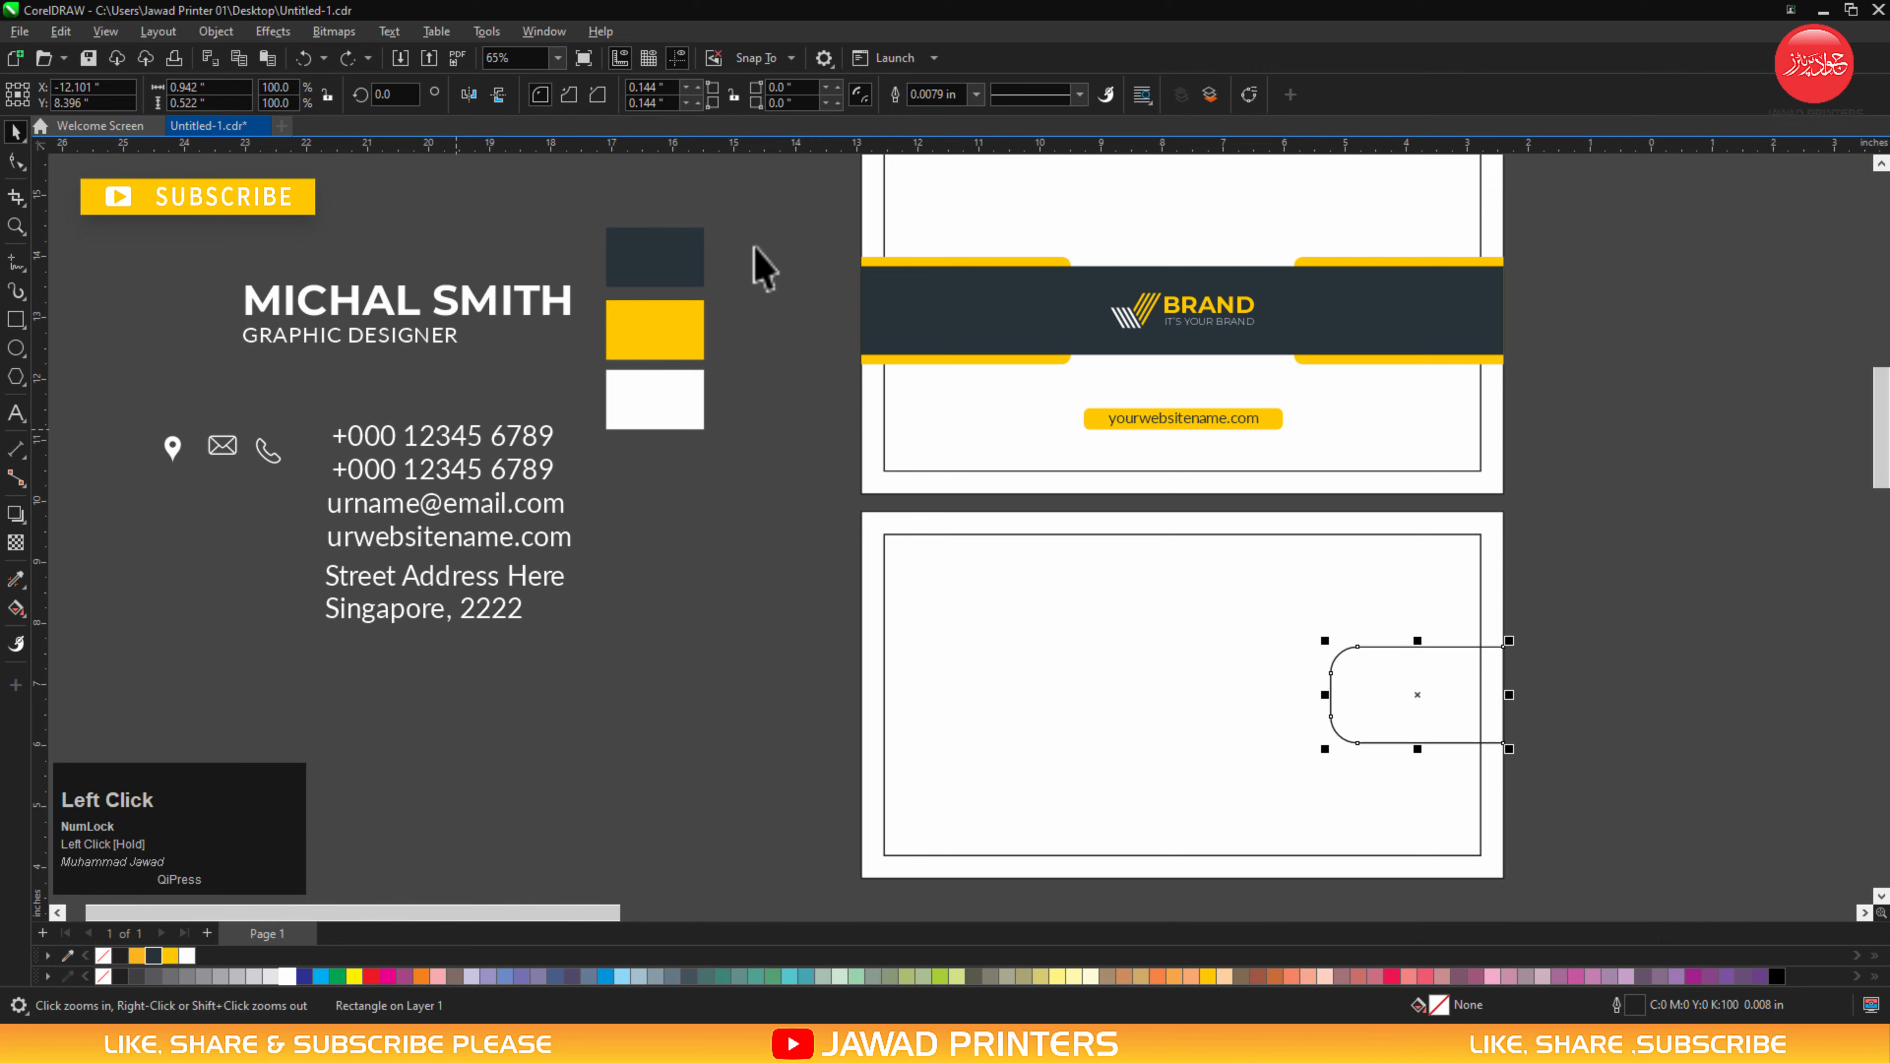
left_click_drag(759, 225, 583, 488)
left_click_drag(627, 280, 772, 612)
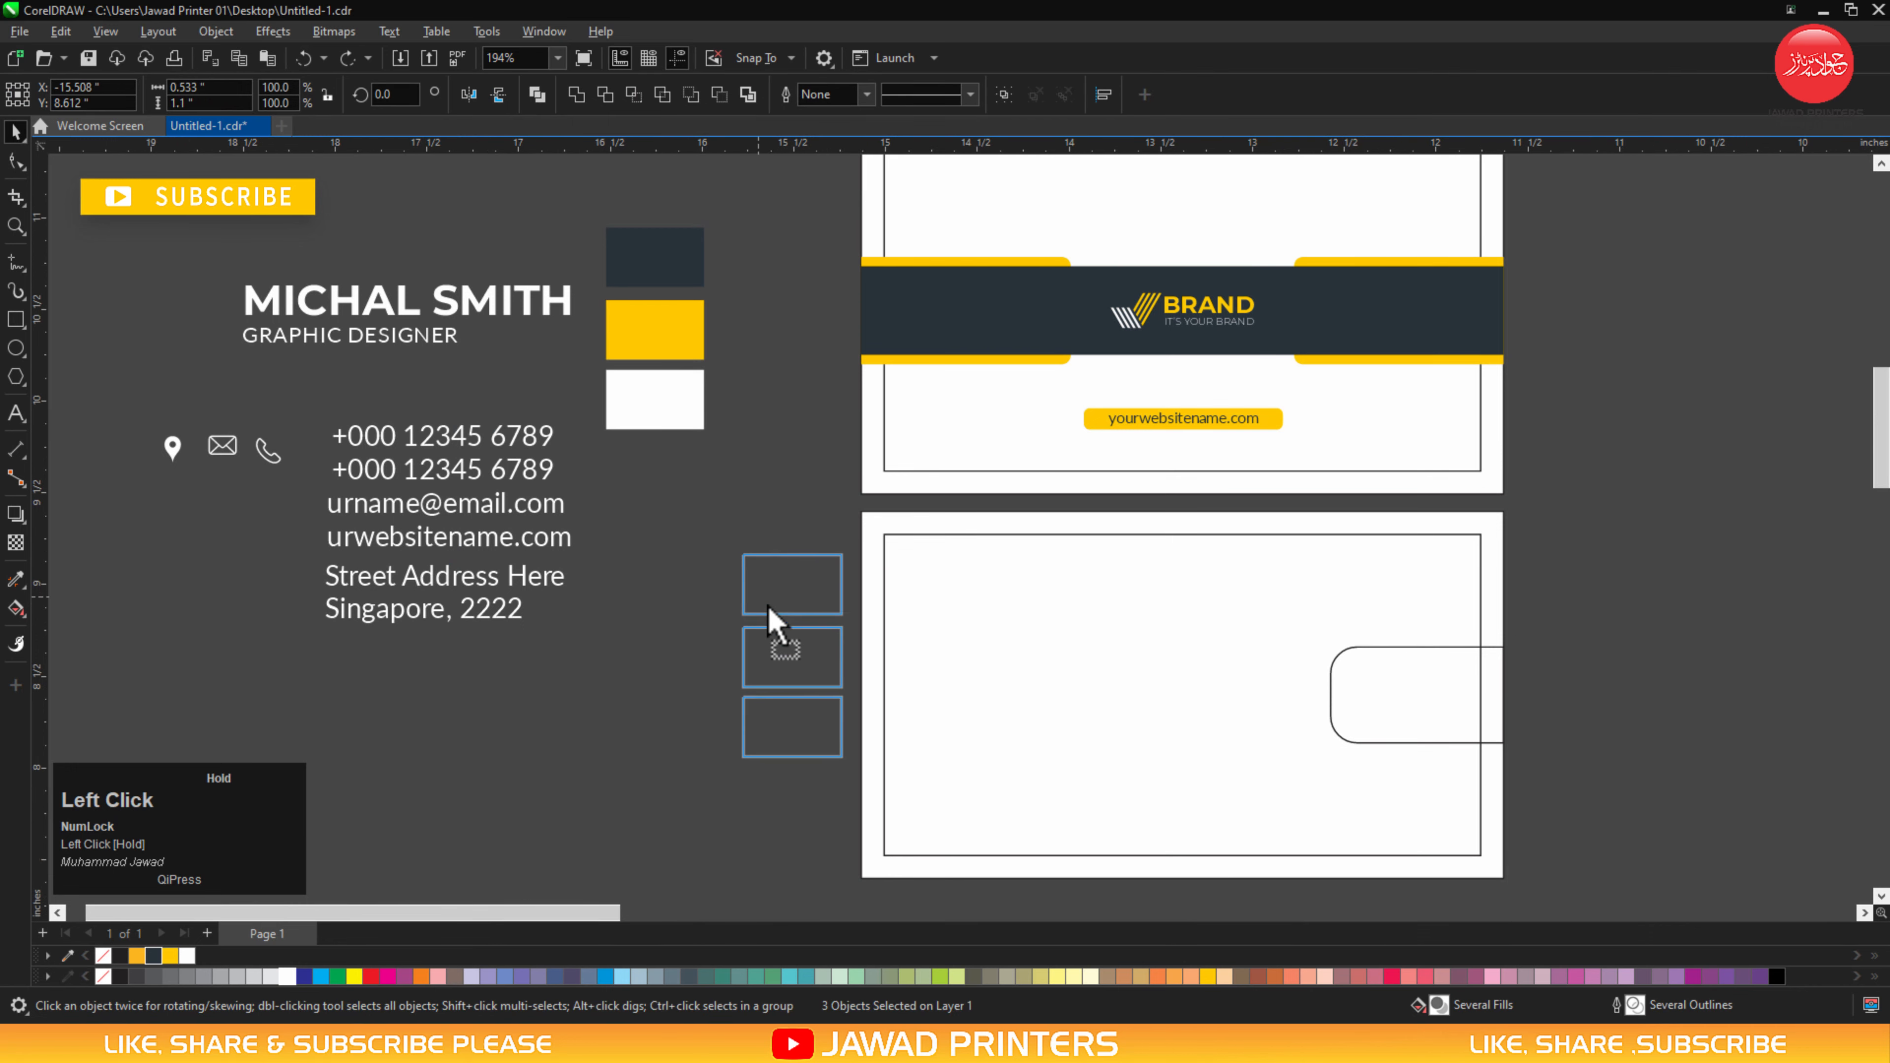
key("F2")
left_click_drag(733, 538, 1592, 837)
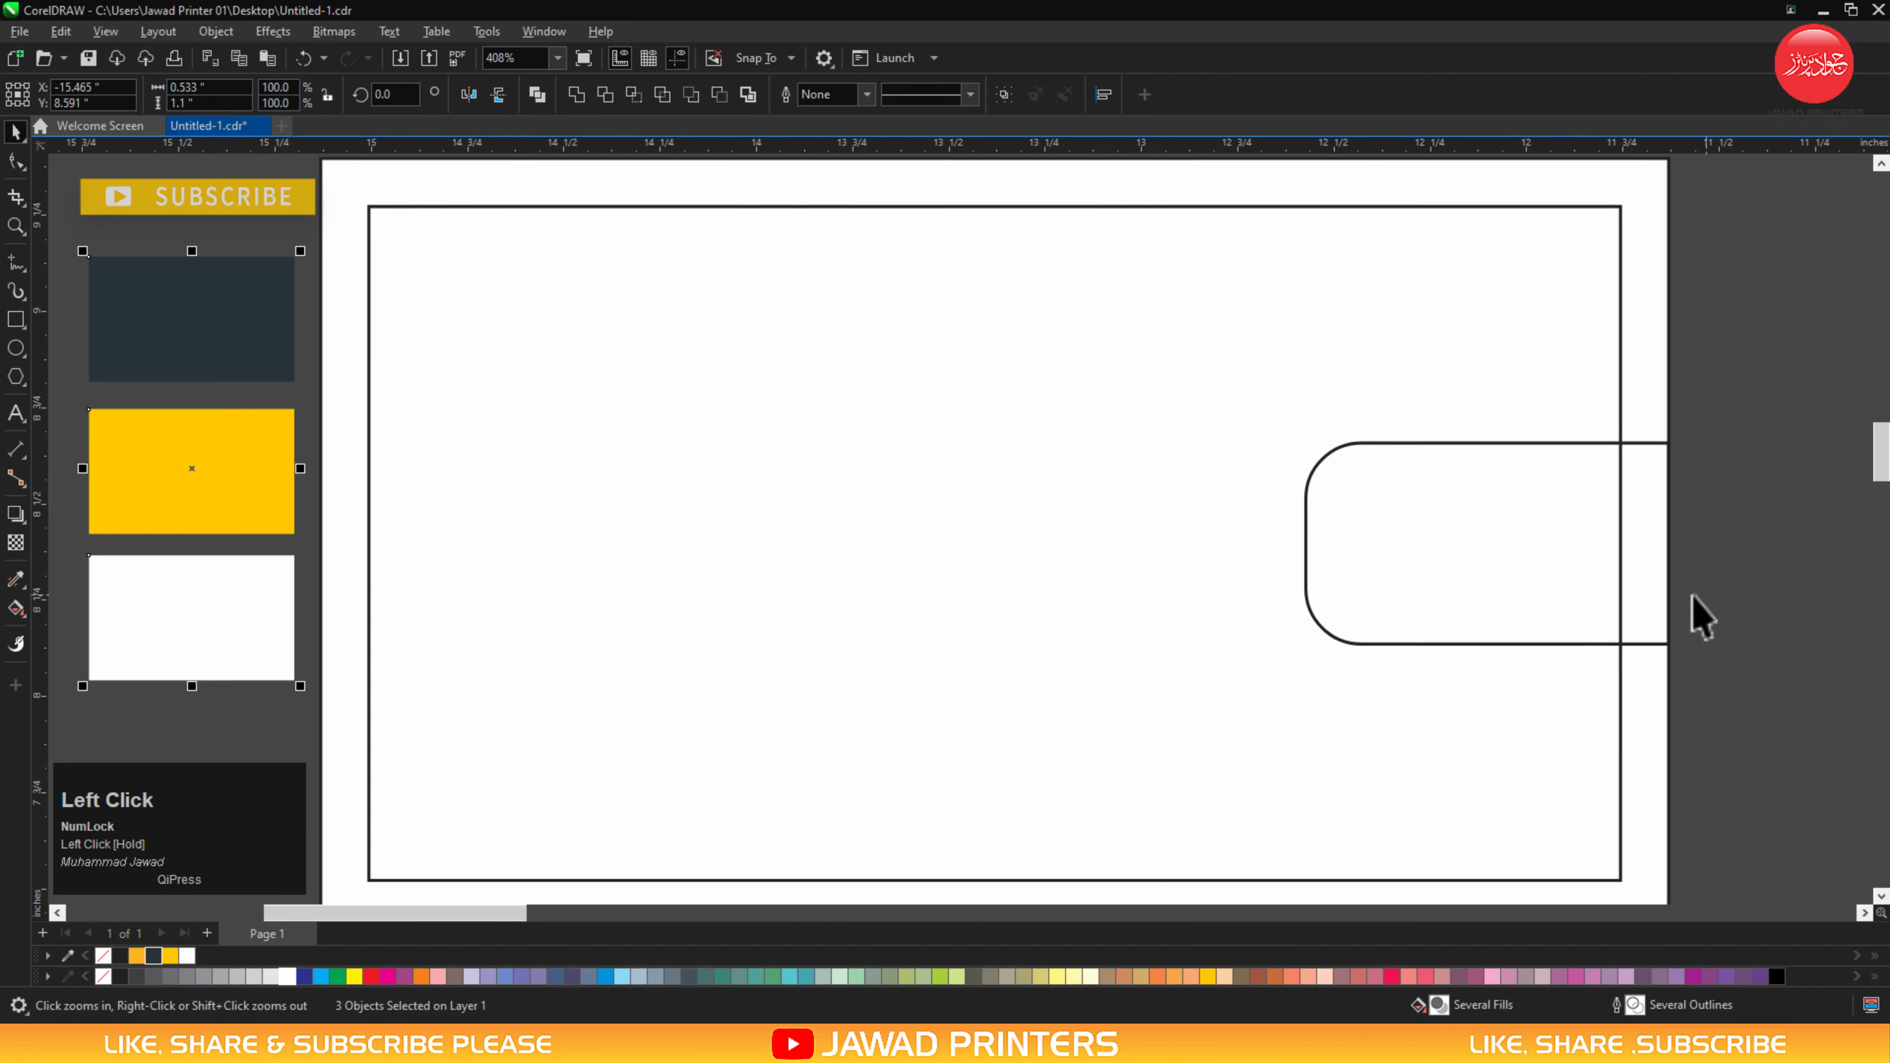
left_click(152, 734)
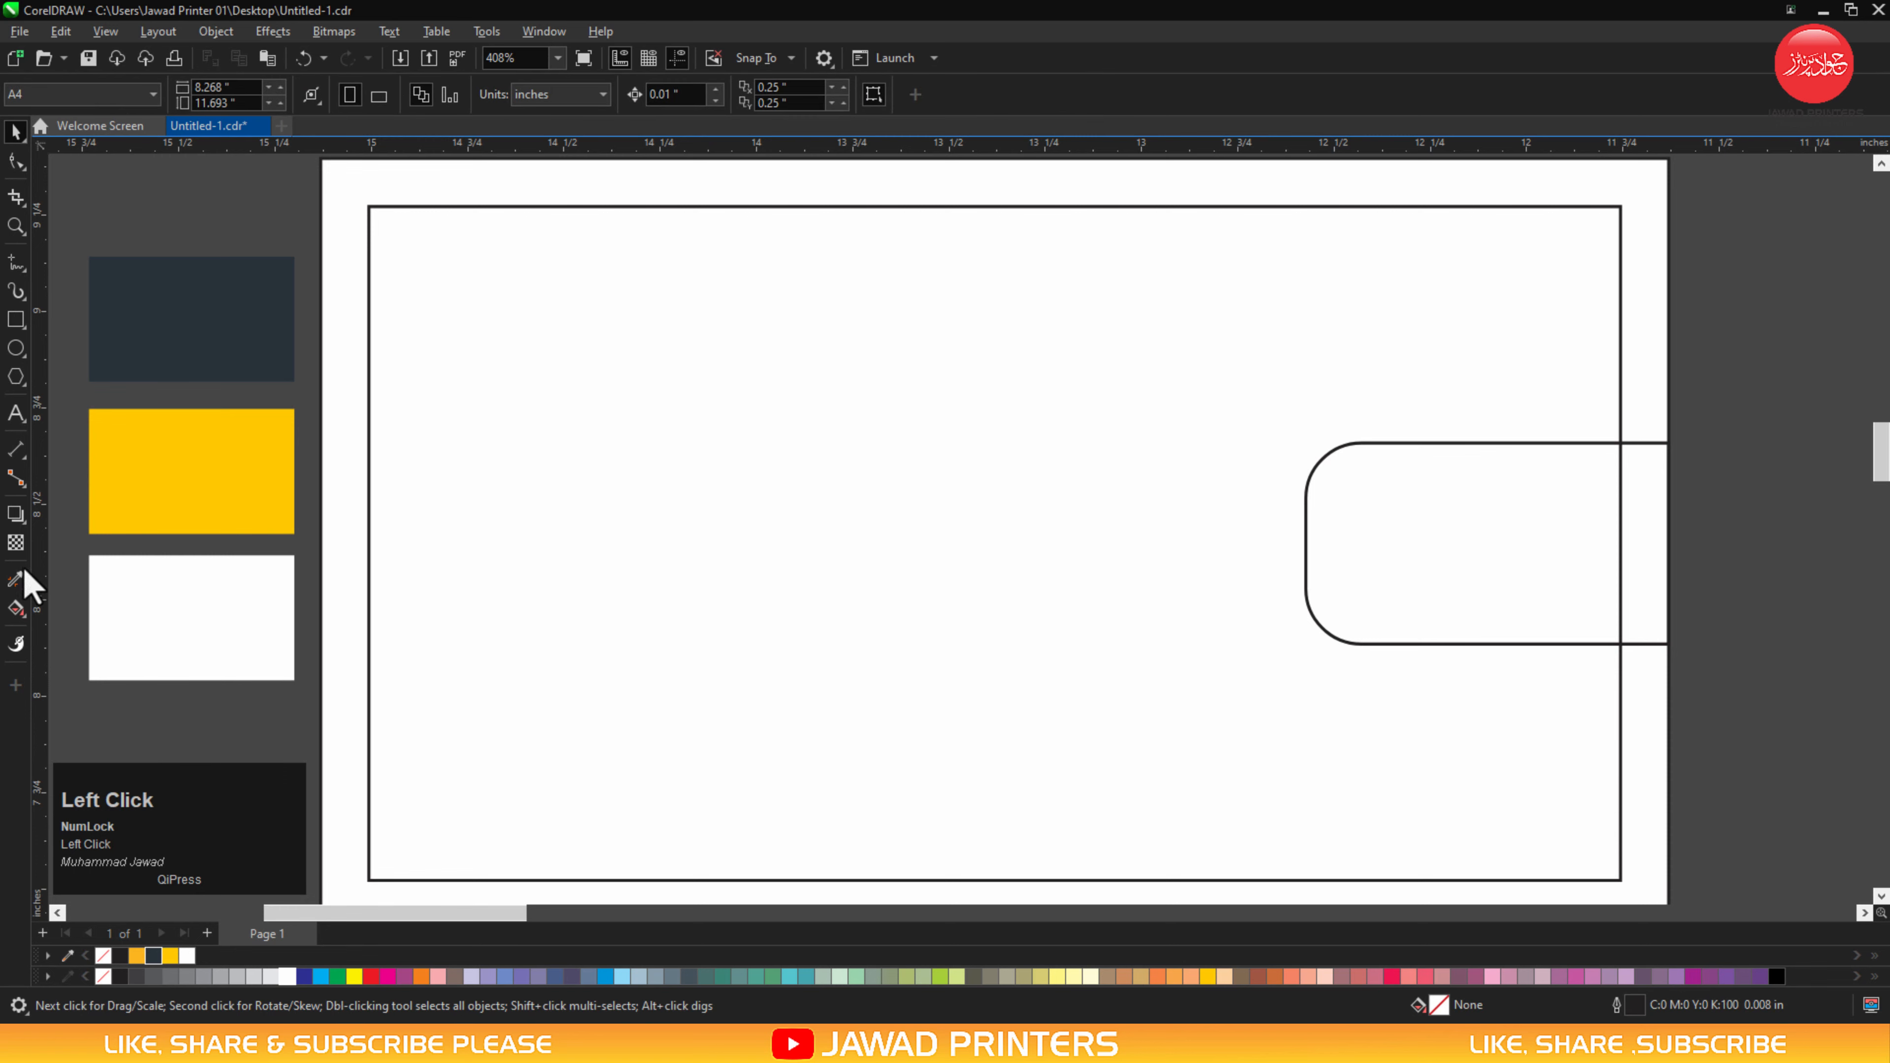
Copy the dark slate swatch's fill and outline attributes onto the rounded tab of the lower card.
left_click(16, 578)
left_click(152, 367)
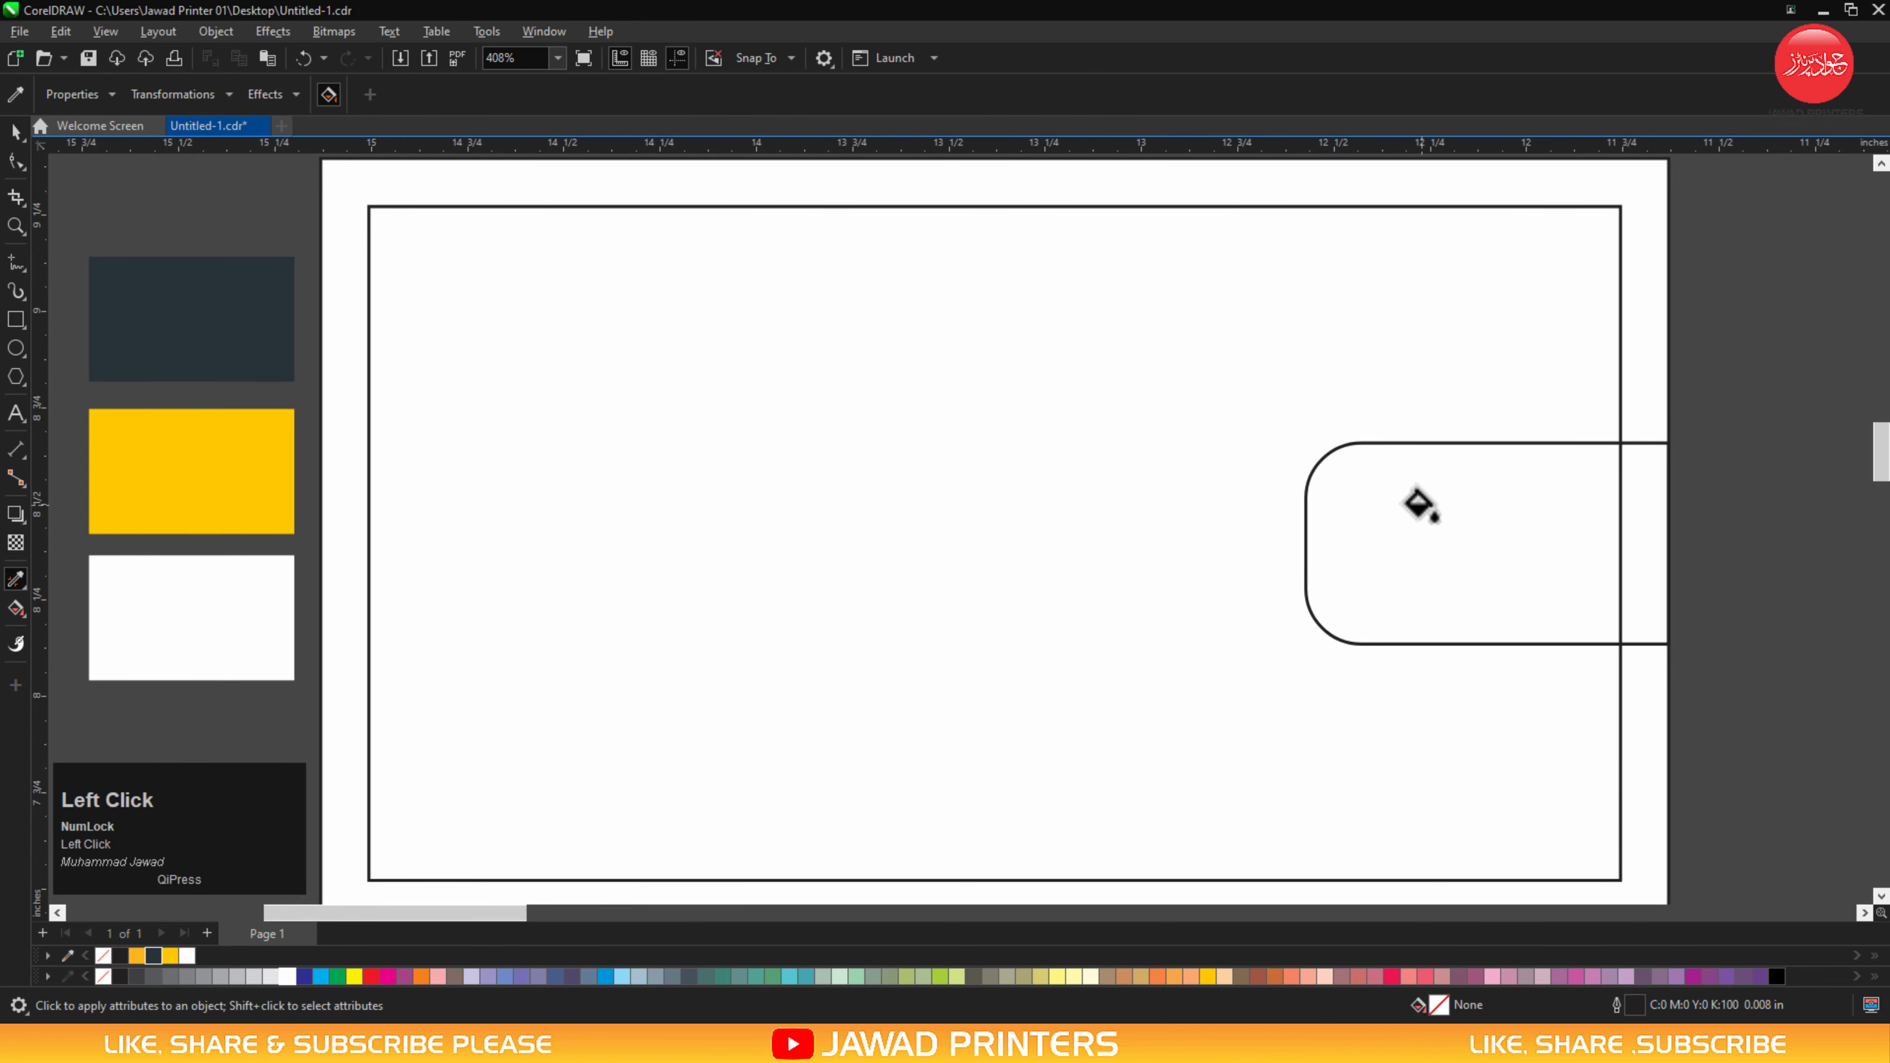
left_click(1418, 507)
Draw a strip about 0.70 by 0.05 inches along the tab's upper edge, flush with the card's edge, and convert it to curves.
key("F2")
left_click_drag(1281, 400, 1680, 566)
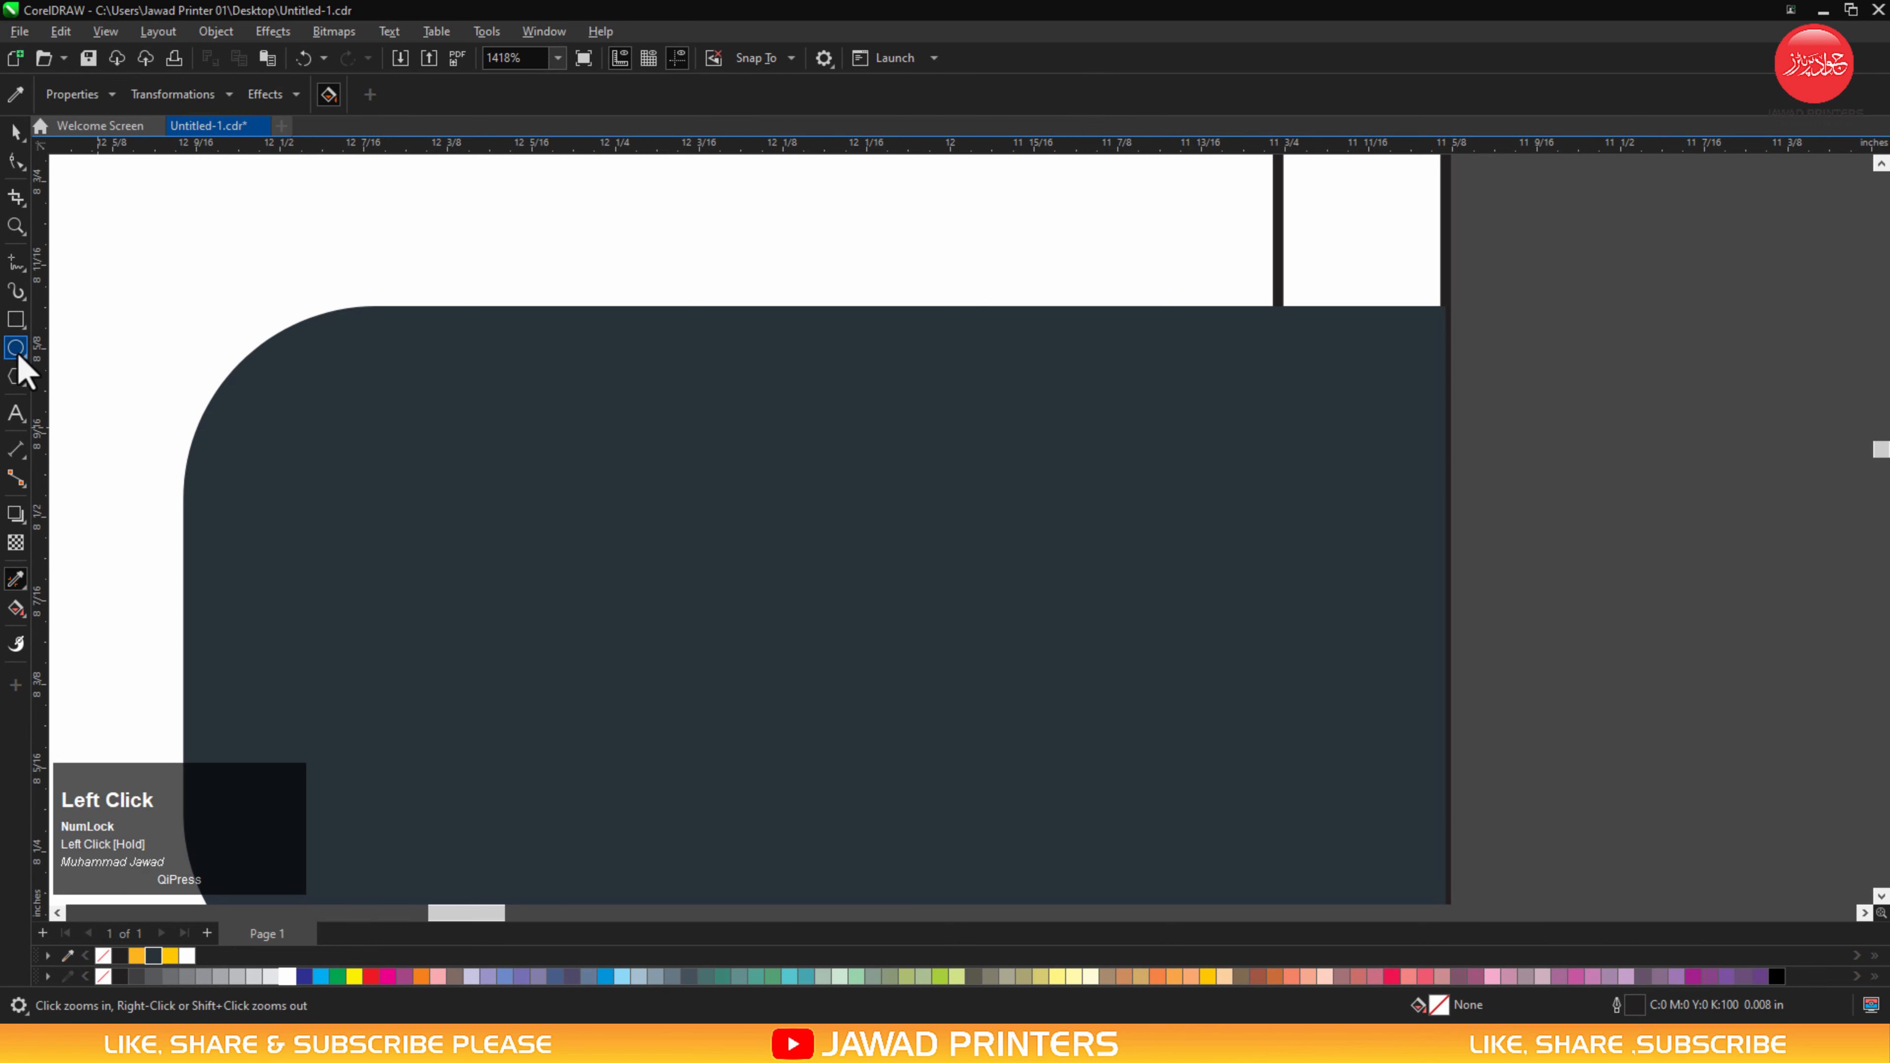
key("F6")
left_click_drag(1445, 306, 505, 379)
key("space")
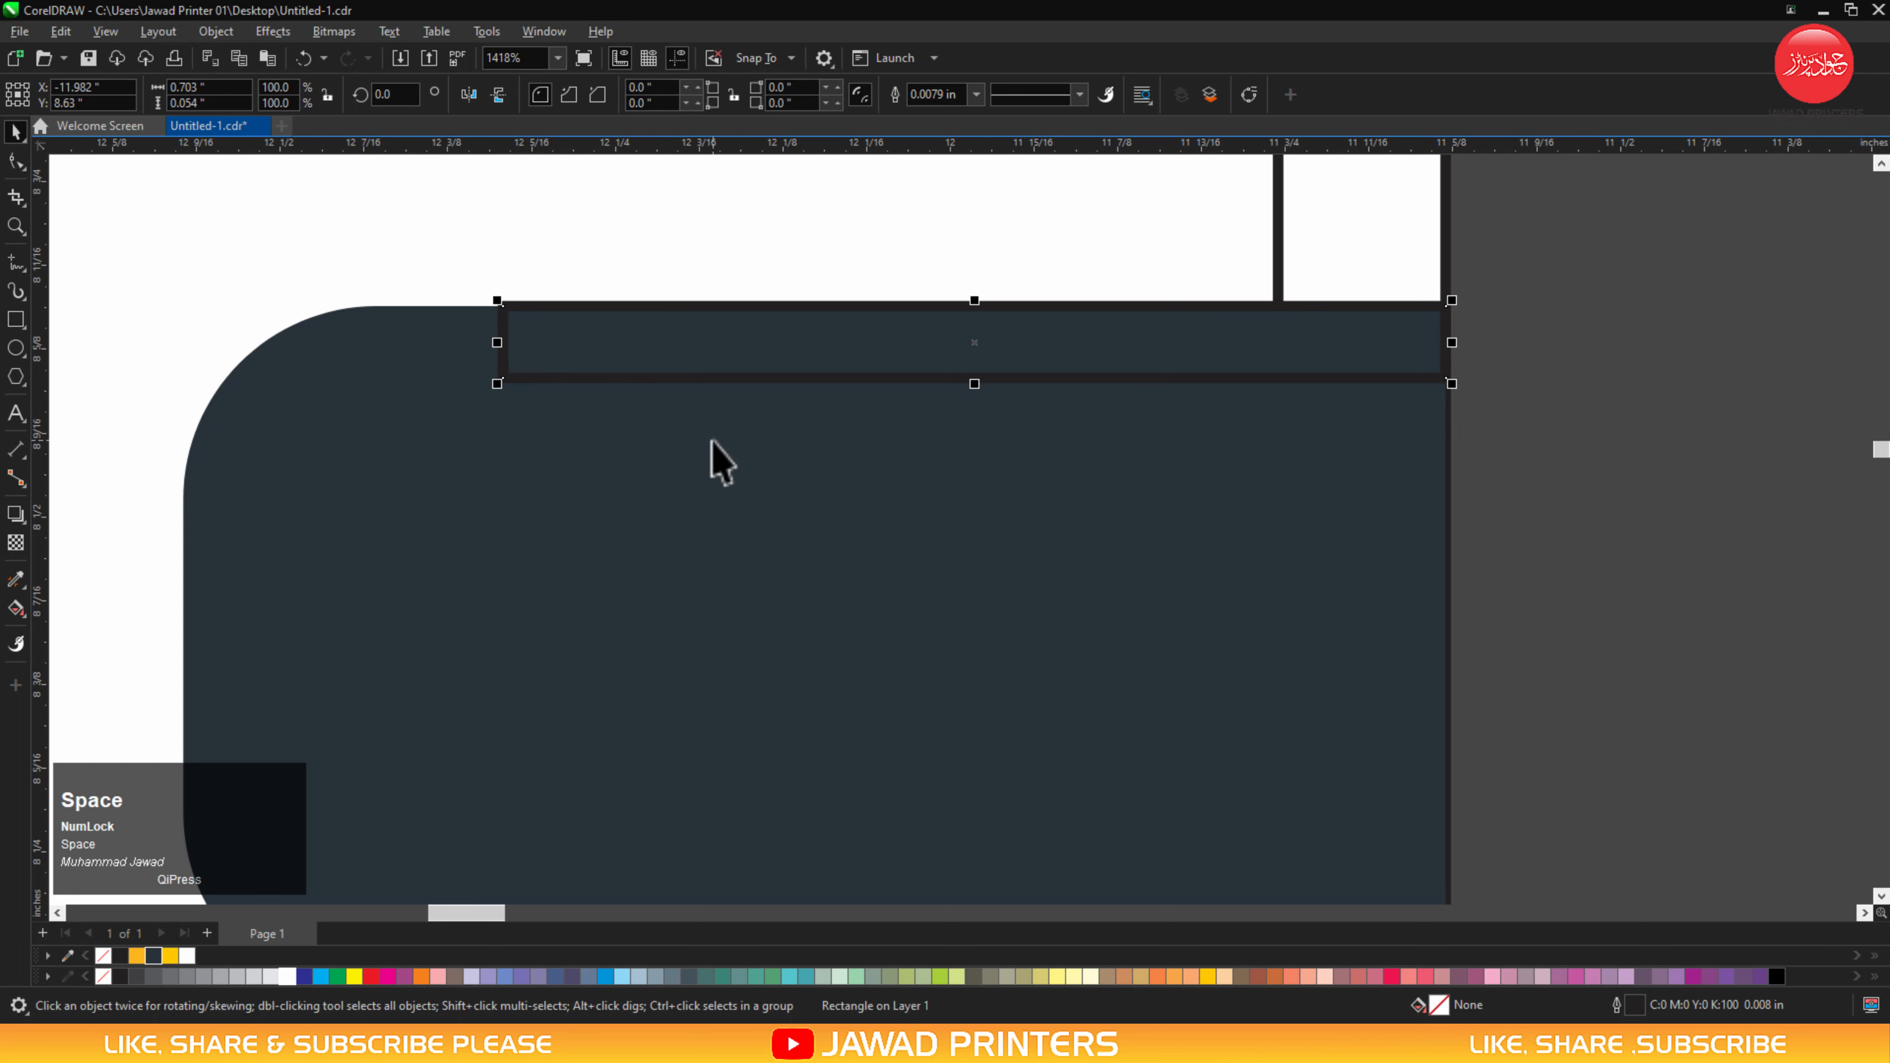
left_click(16, 161)
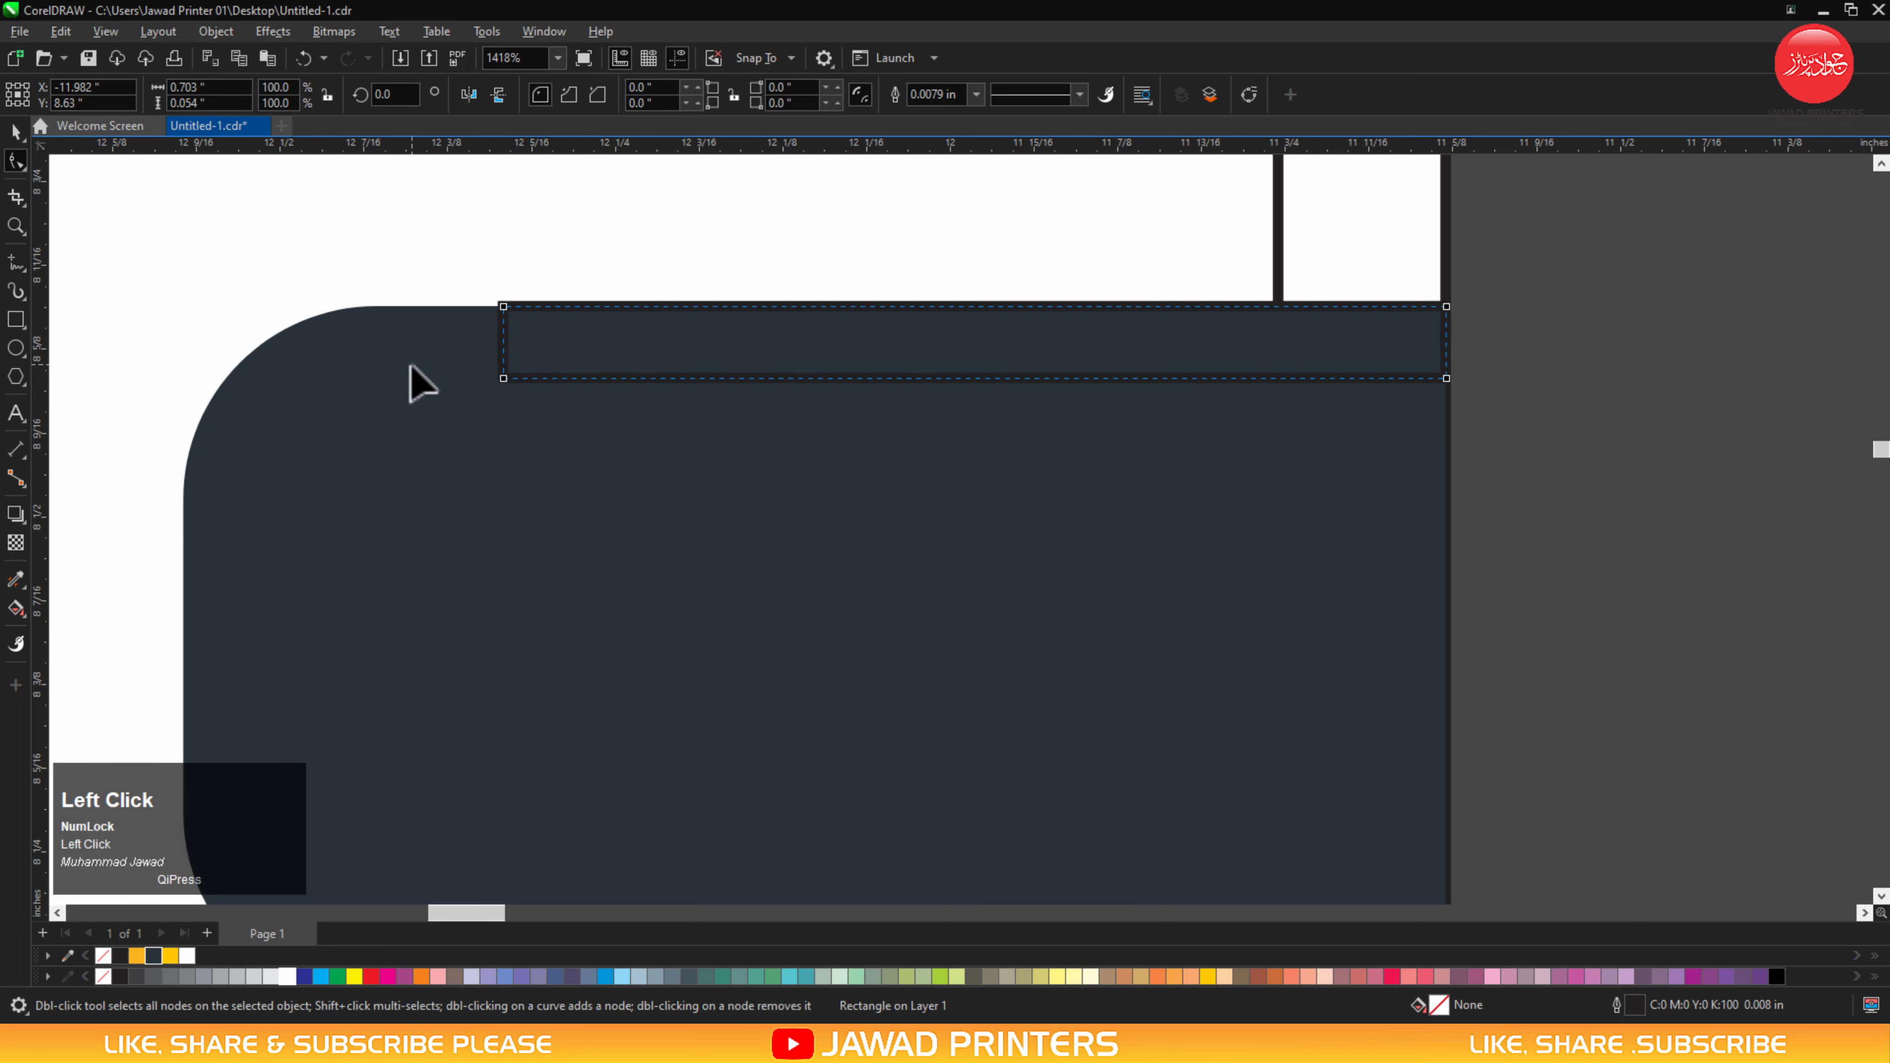
key("ctrl+q")
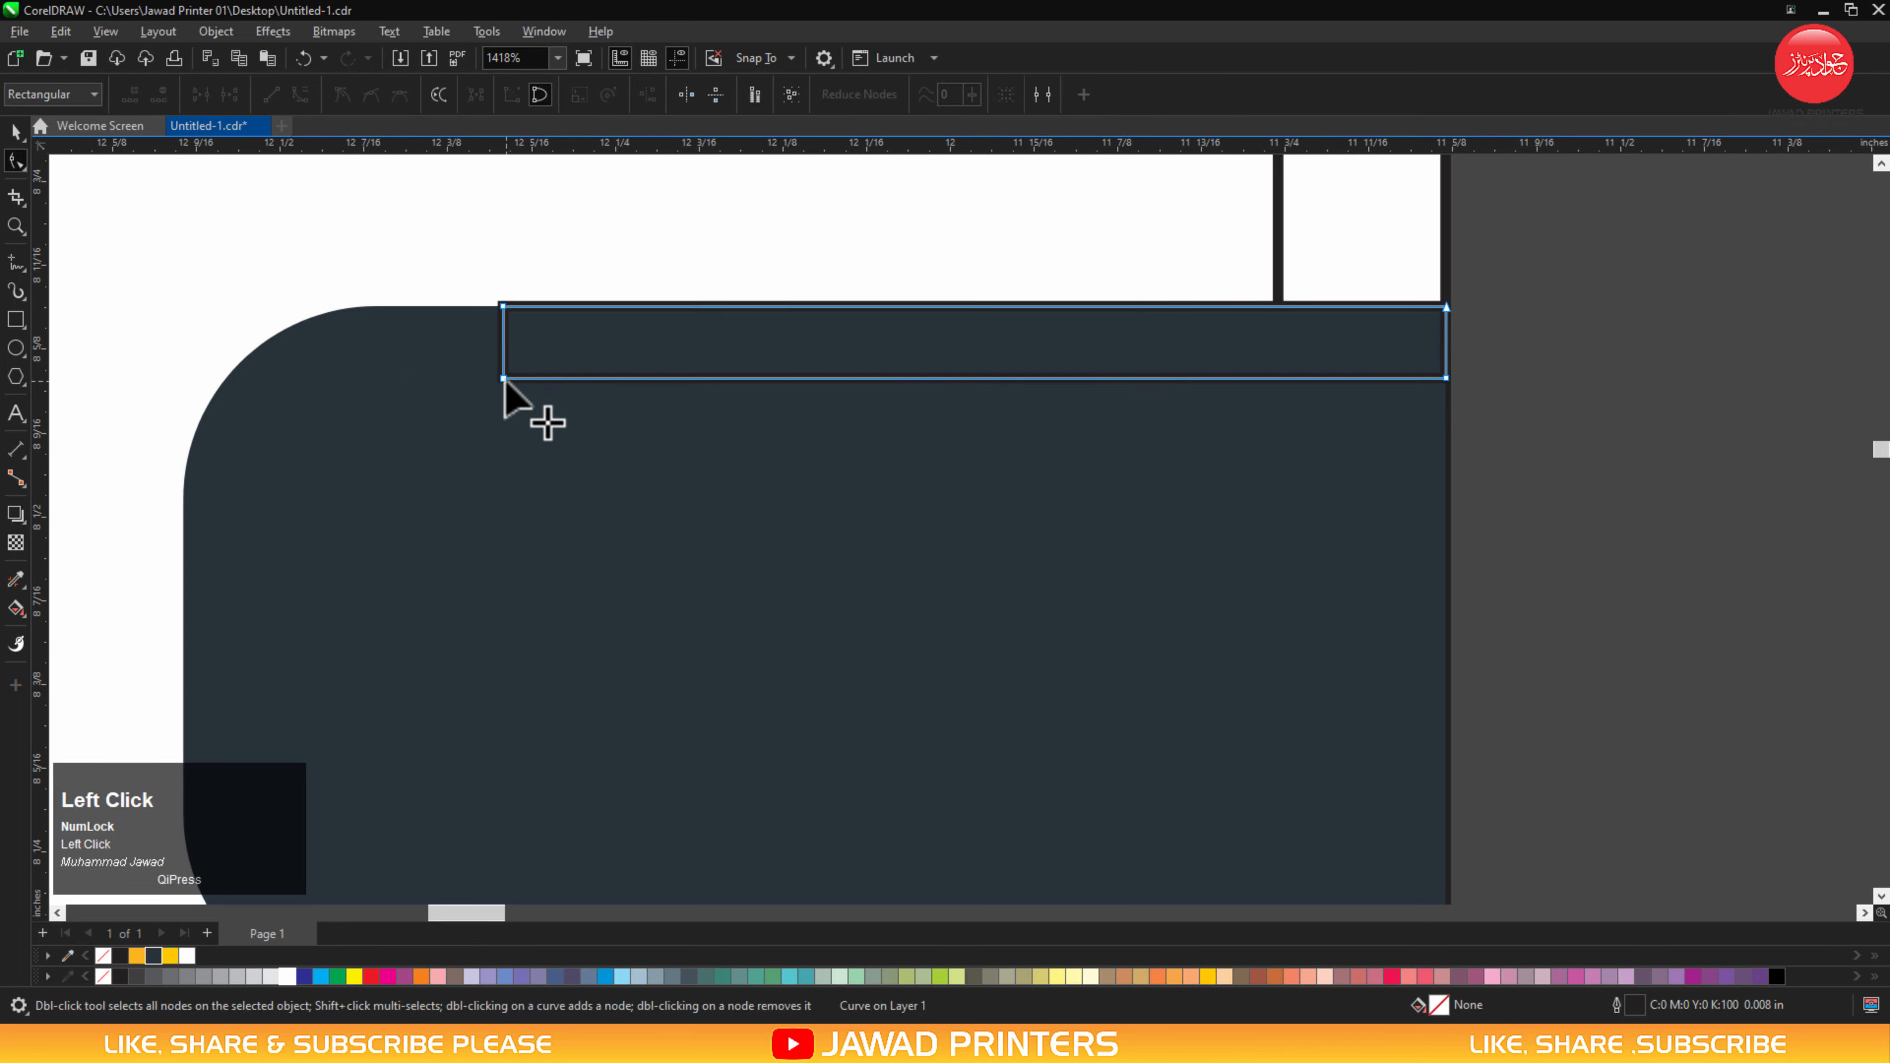
Try slanting the strip's inner end by shifting its lower corner node inwards, and undo the shift.
left_click_drag(504, 379, 541, 381)
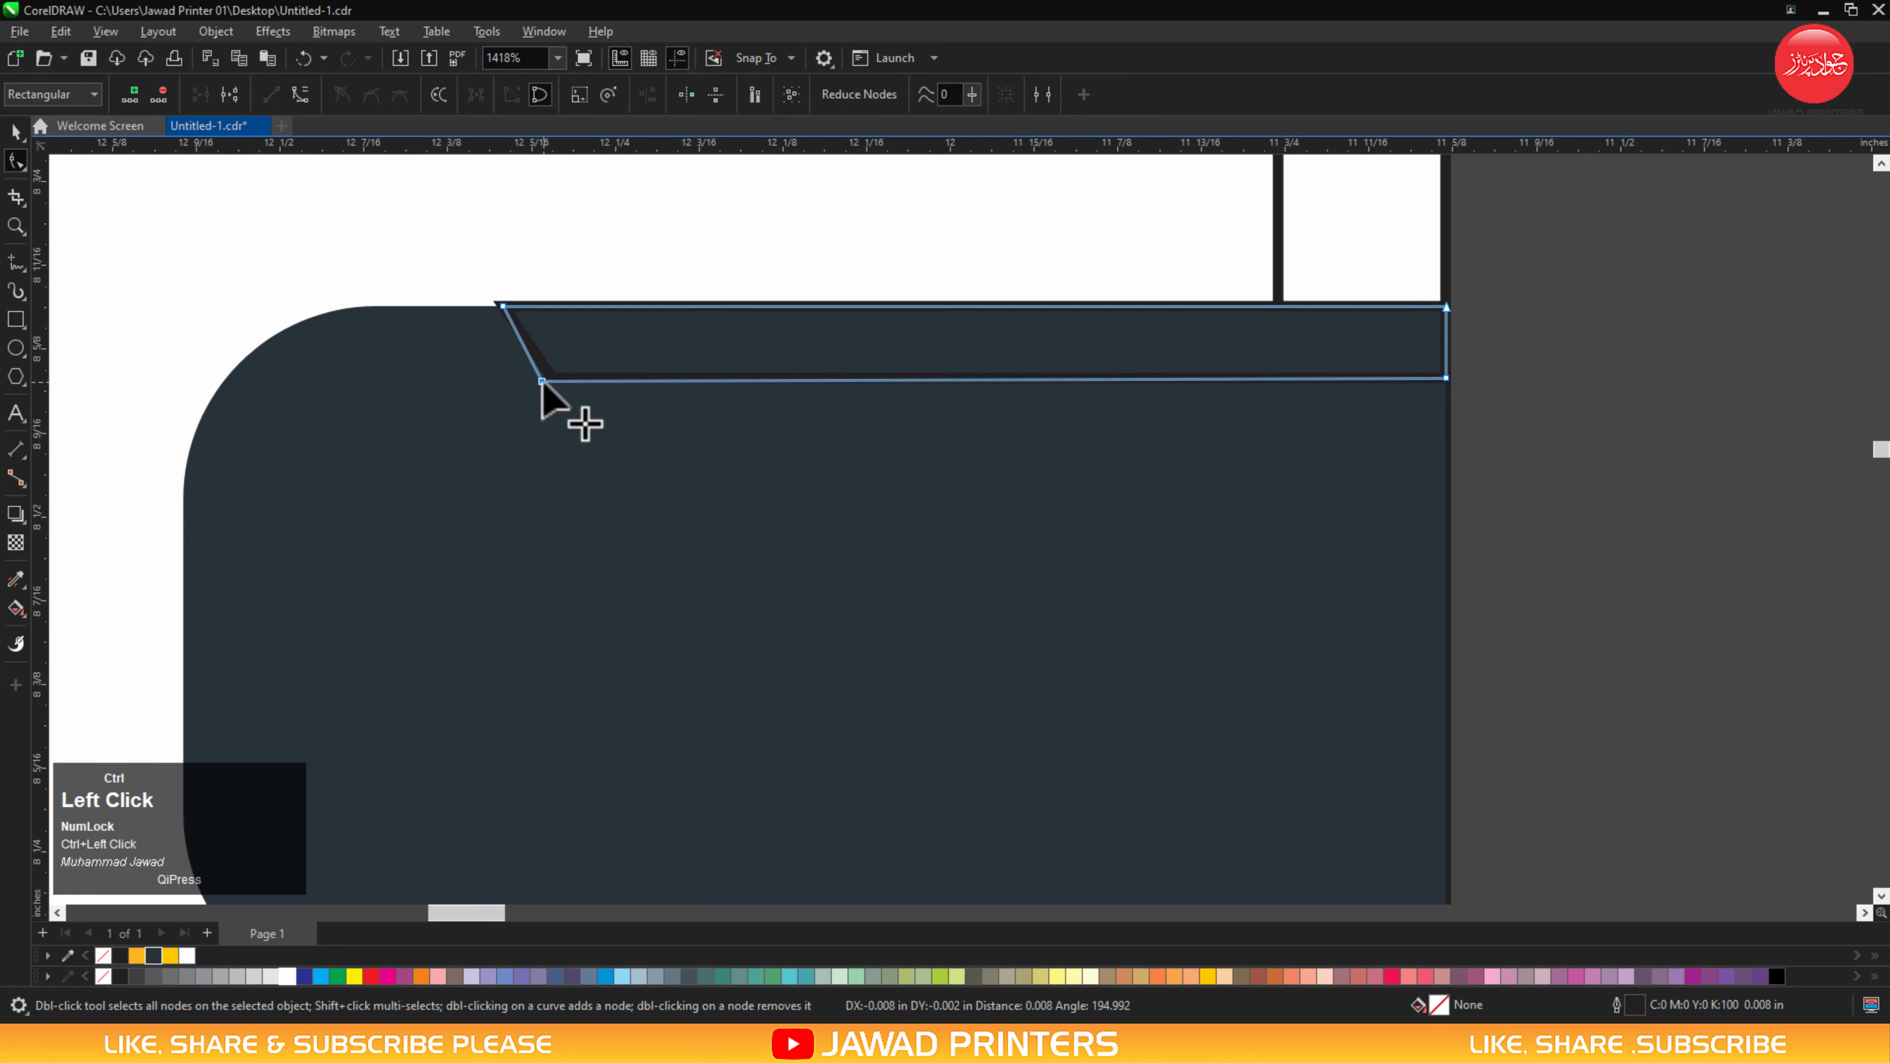
key("space")
key("ctrl+z")
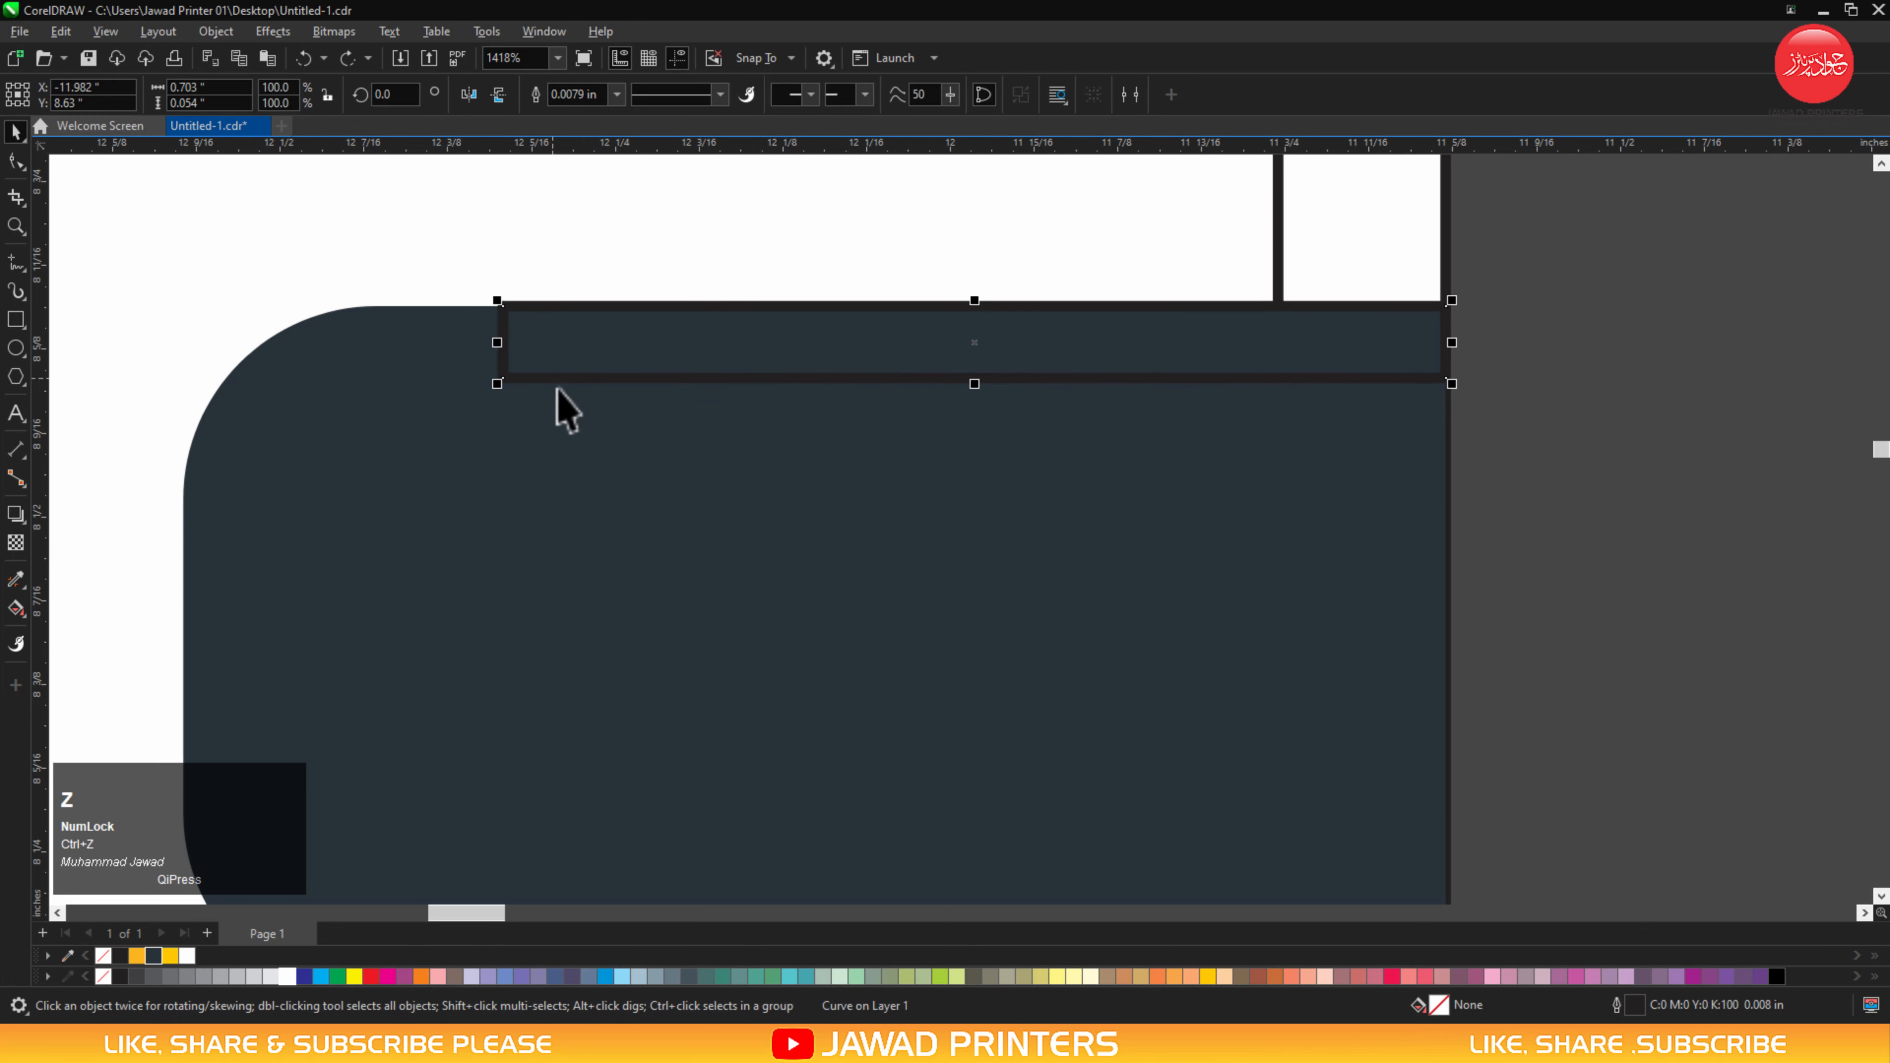
Slant the strip's inner end by moving its lower corner node about 0.036 inches horizontally towards the card's outer edge.
key("space")
left_click_drag(505, 381, 550, 378)
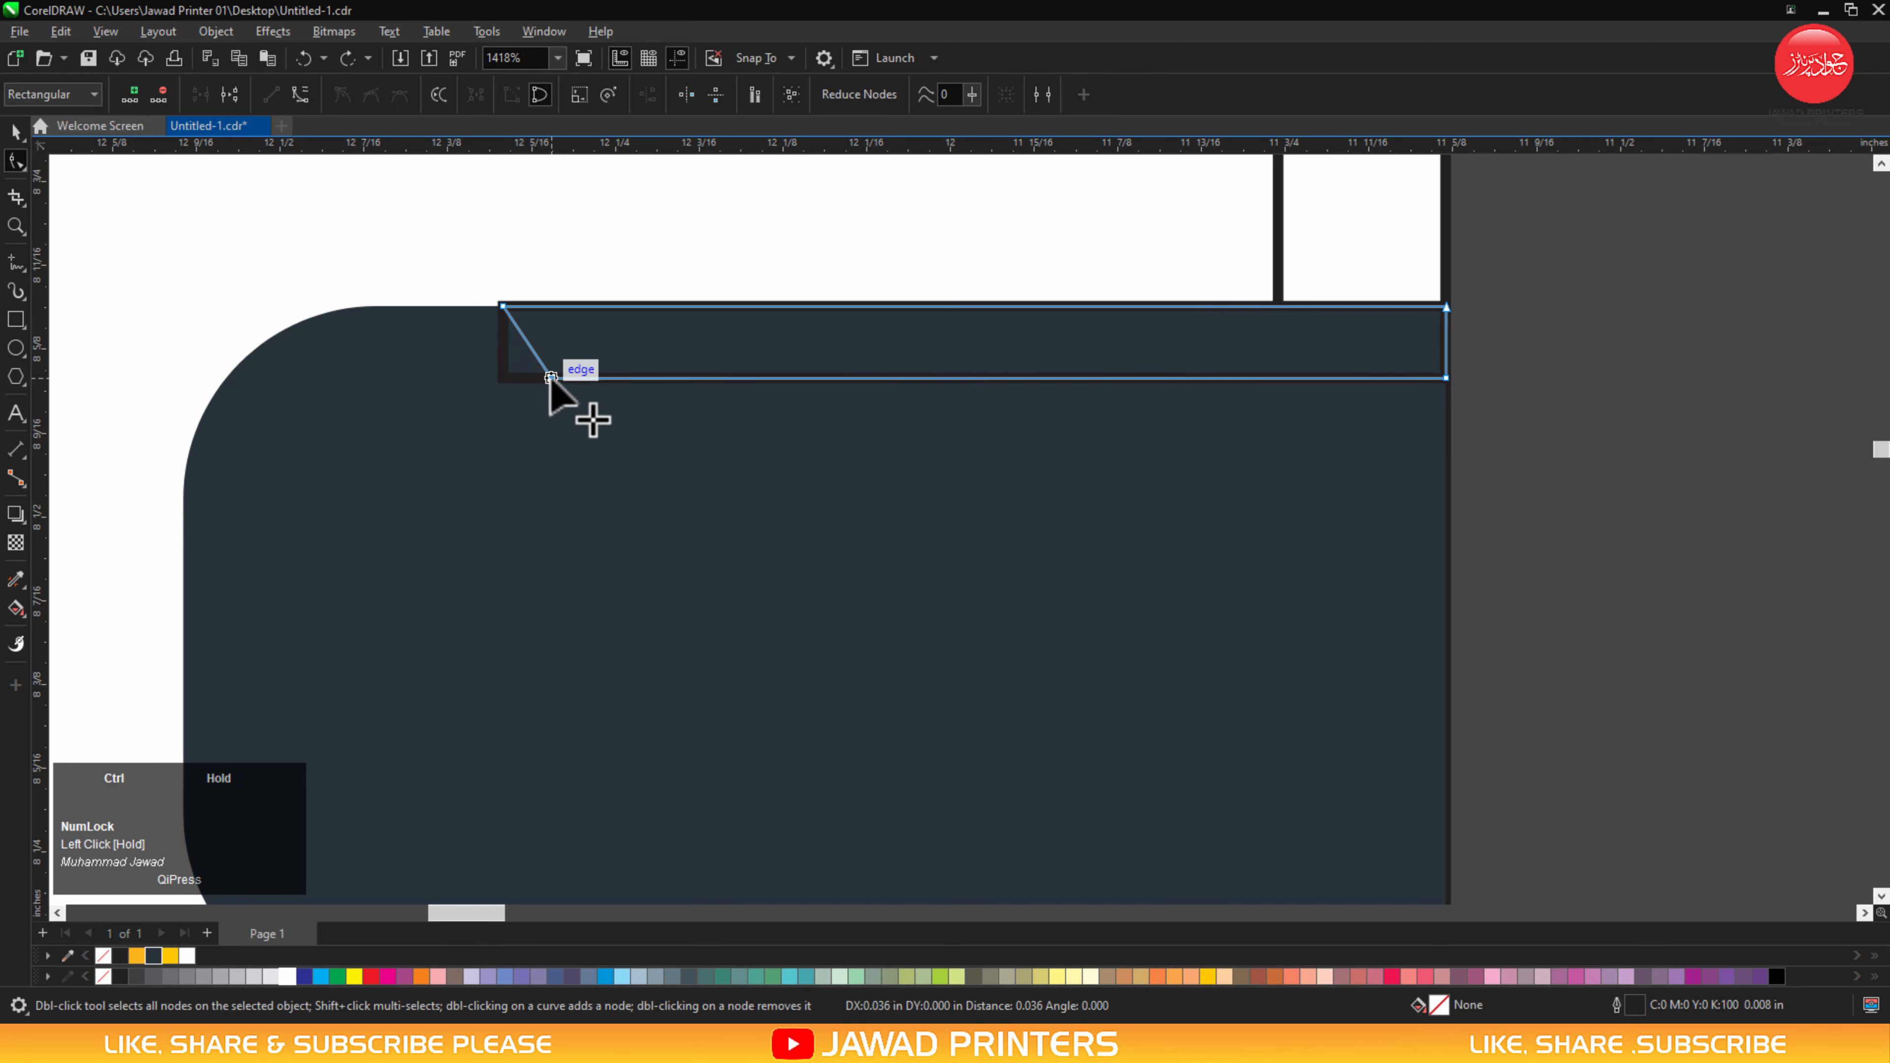
key("space")
Copy the yellow swatch's fill and outline attributes onto the slanted strip on the tab.
key("F3")
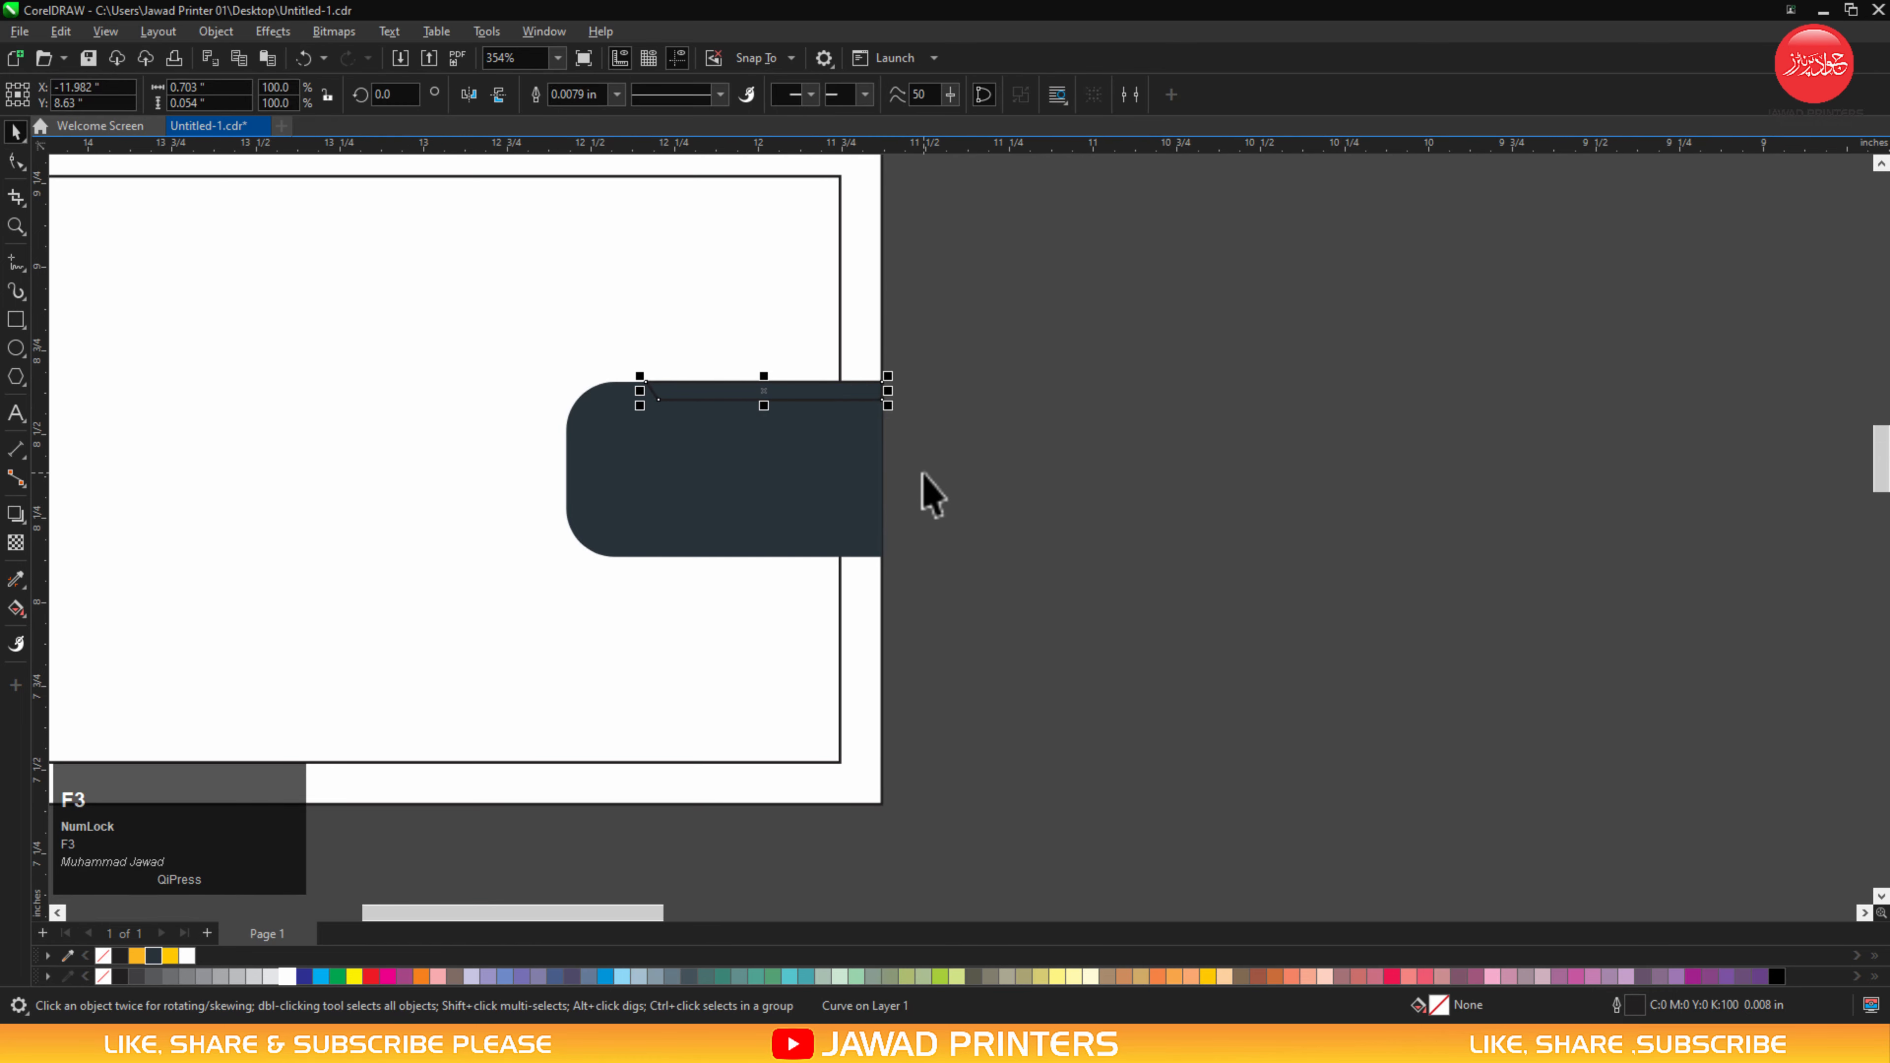
key("F3")
key("F2")
left_click_drag(741, 547, 1537, 801)
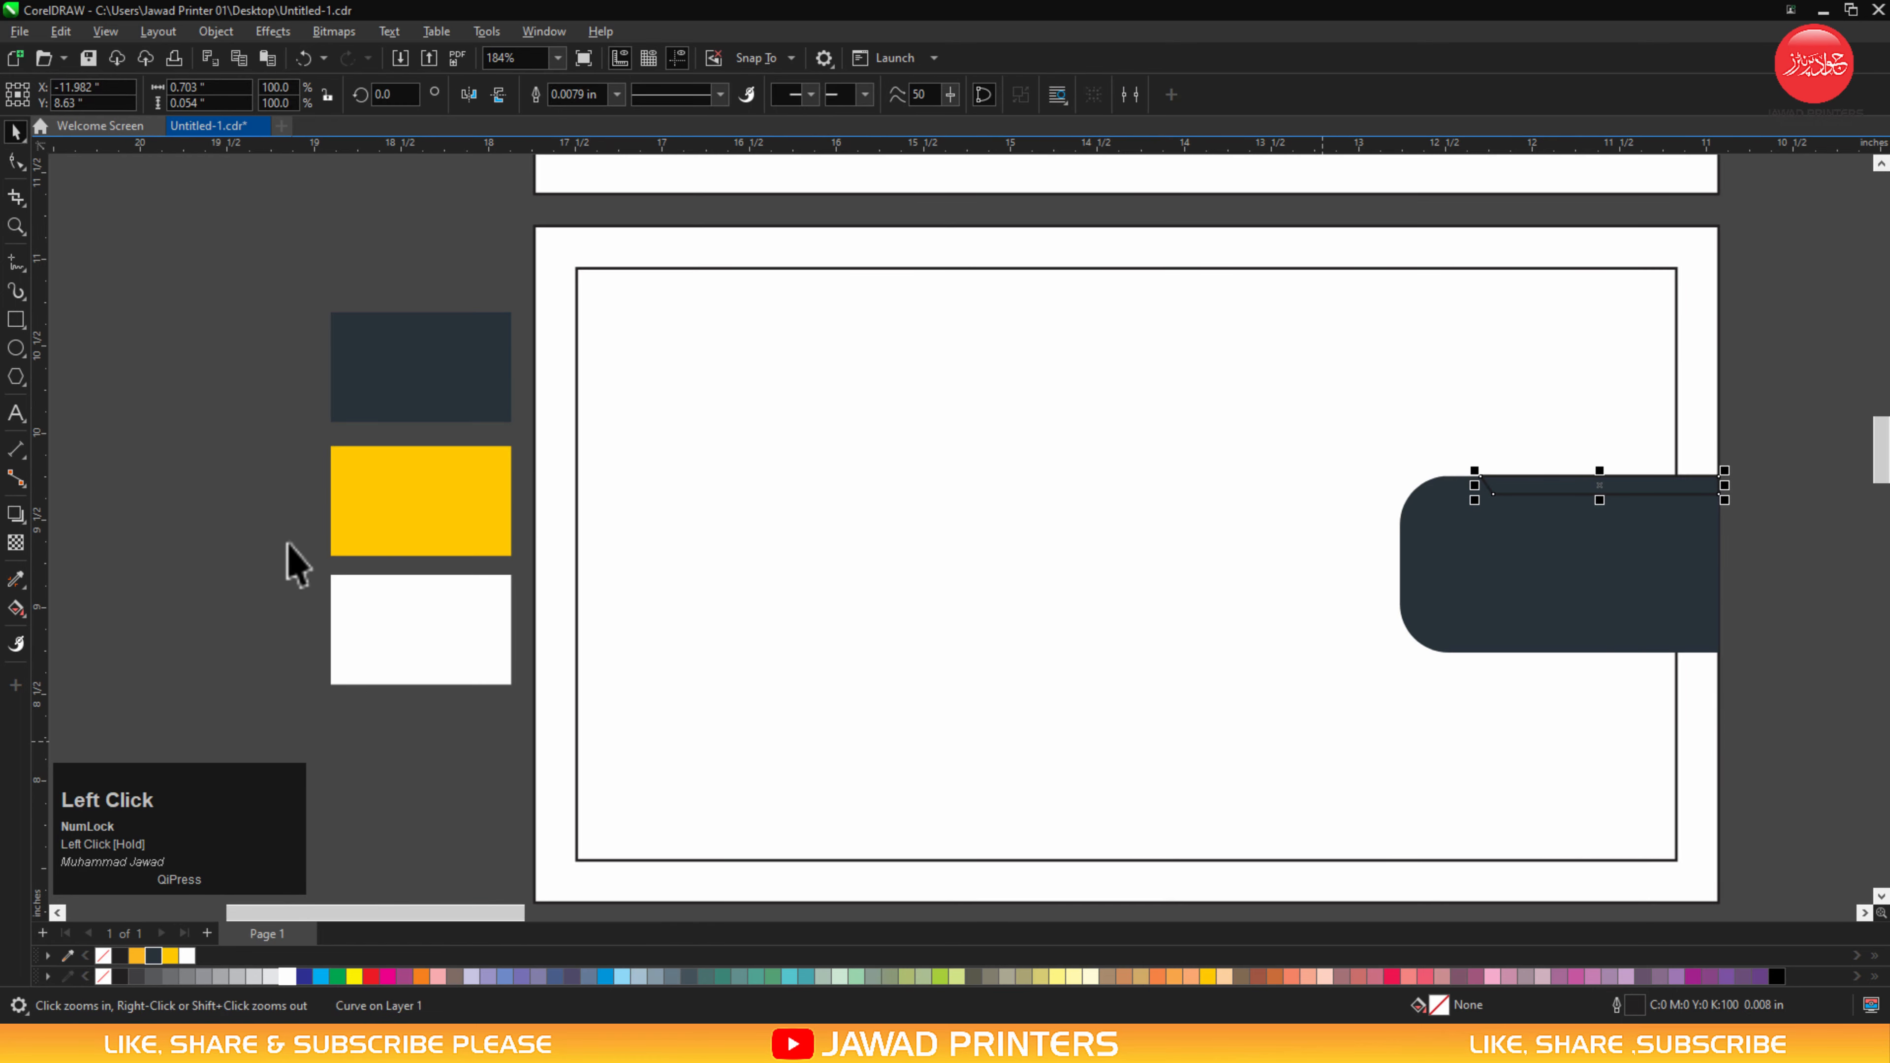
left_click(16, 580)
left_click(357, 517)
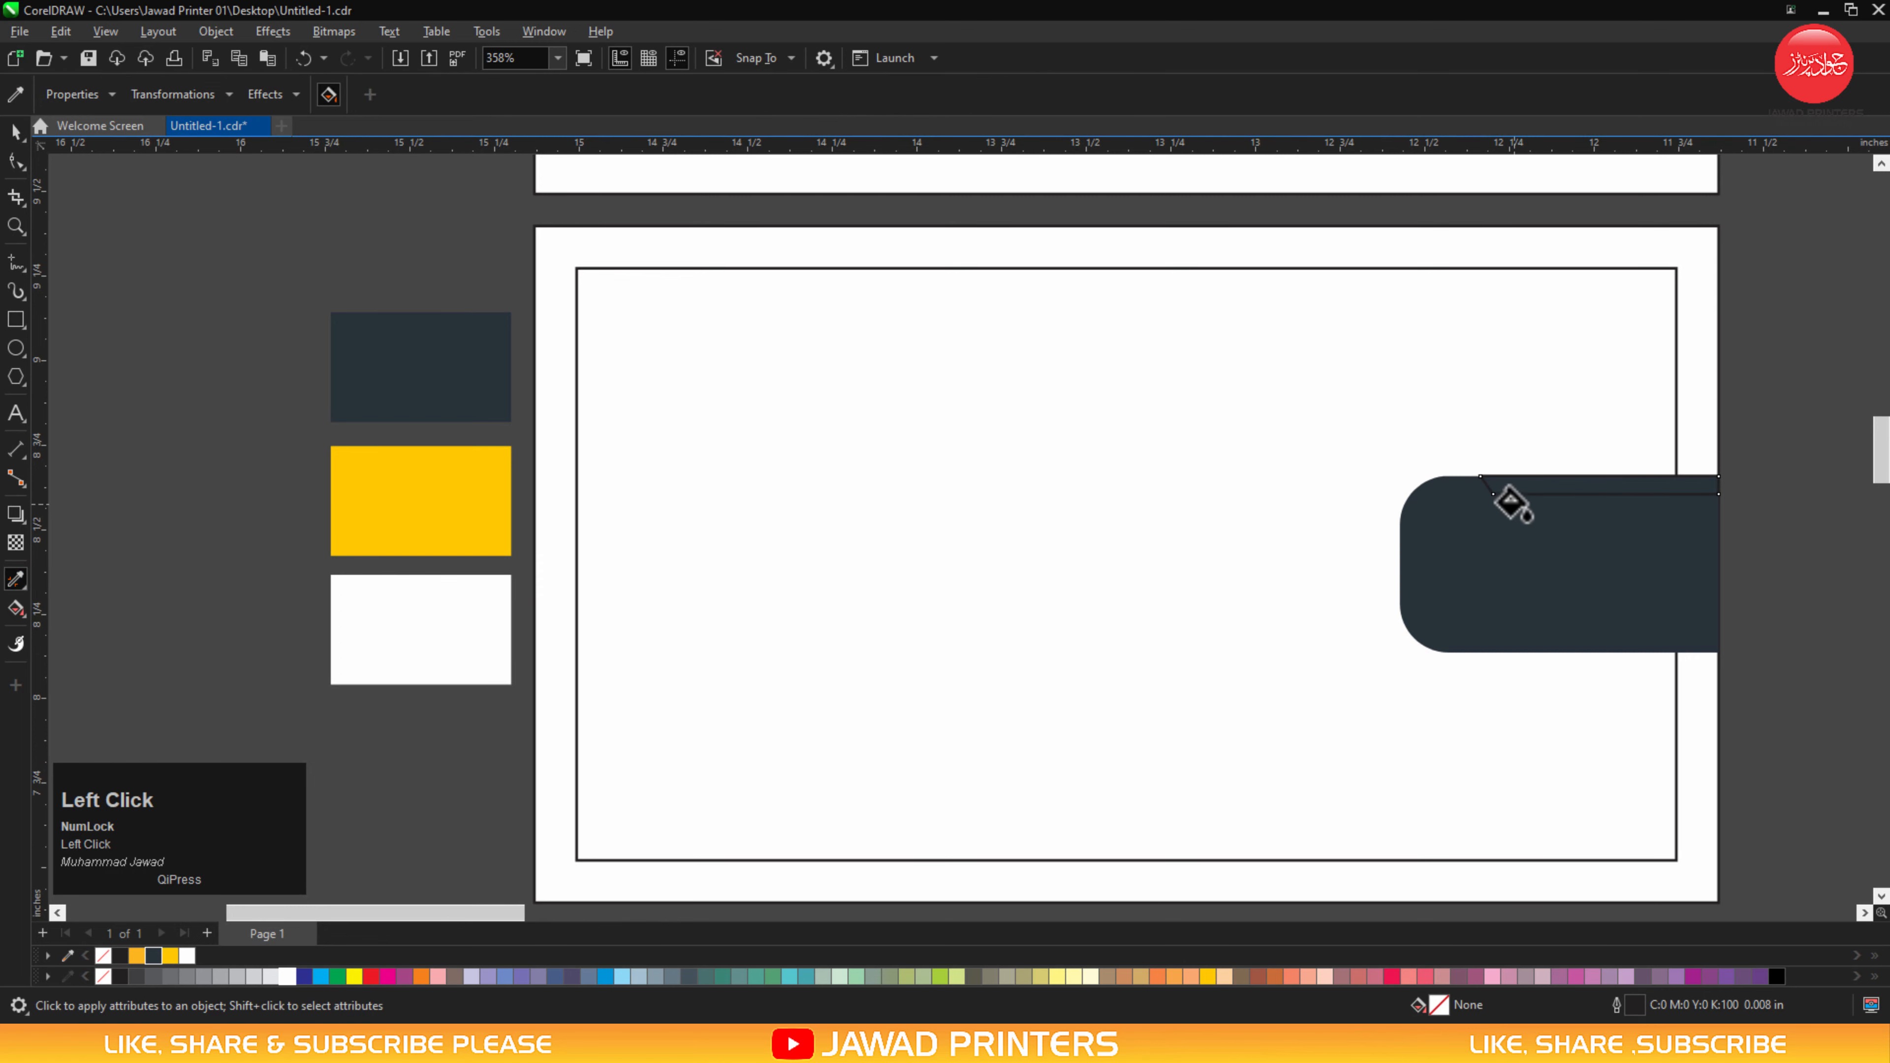
left_click(1520, 487)
Duplicate the yellow strip, align the copy to the tab's lower edge and mirror it vertically.
key("F2")
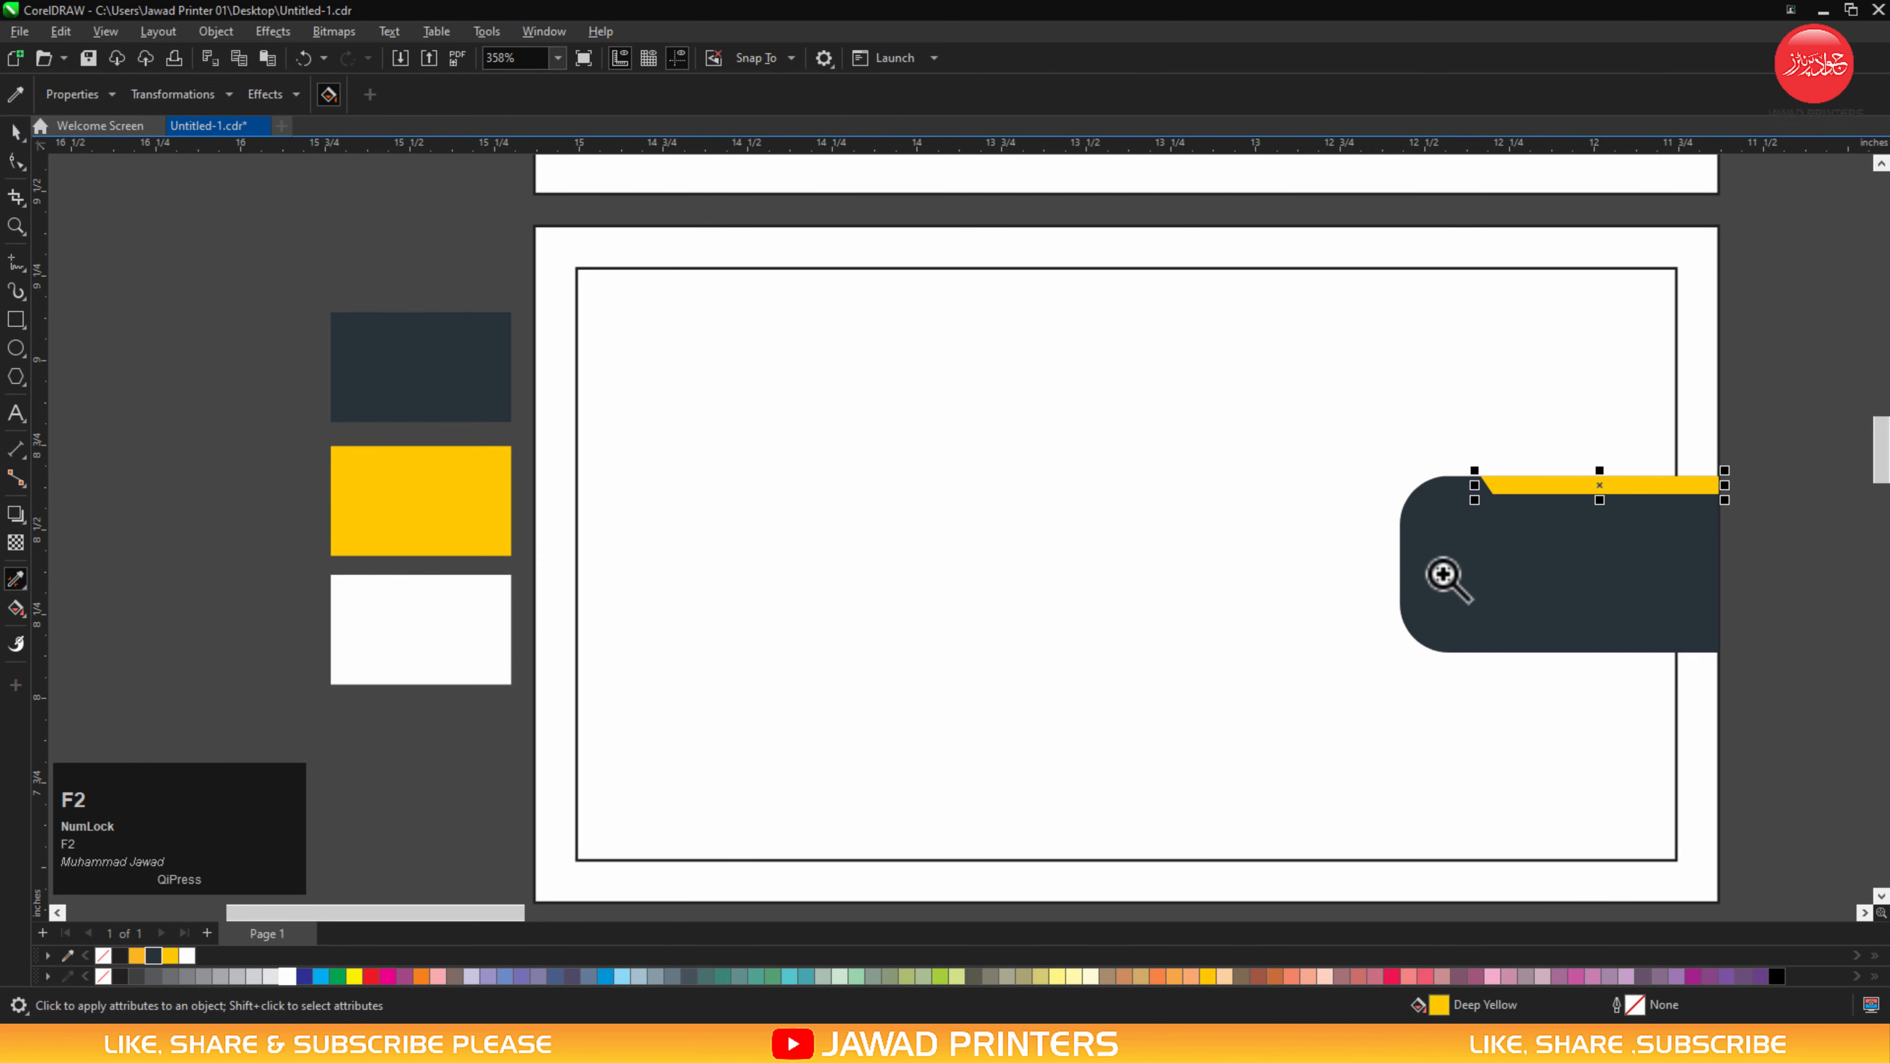
left_click_drag(1371, 422, 1694, 649)
key("space")
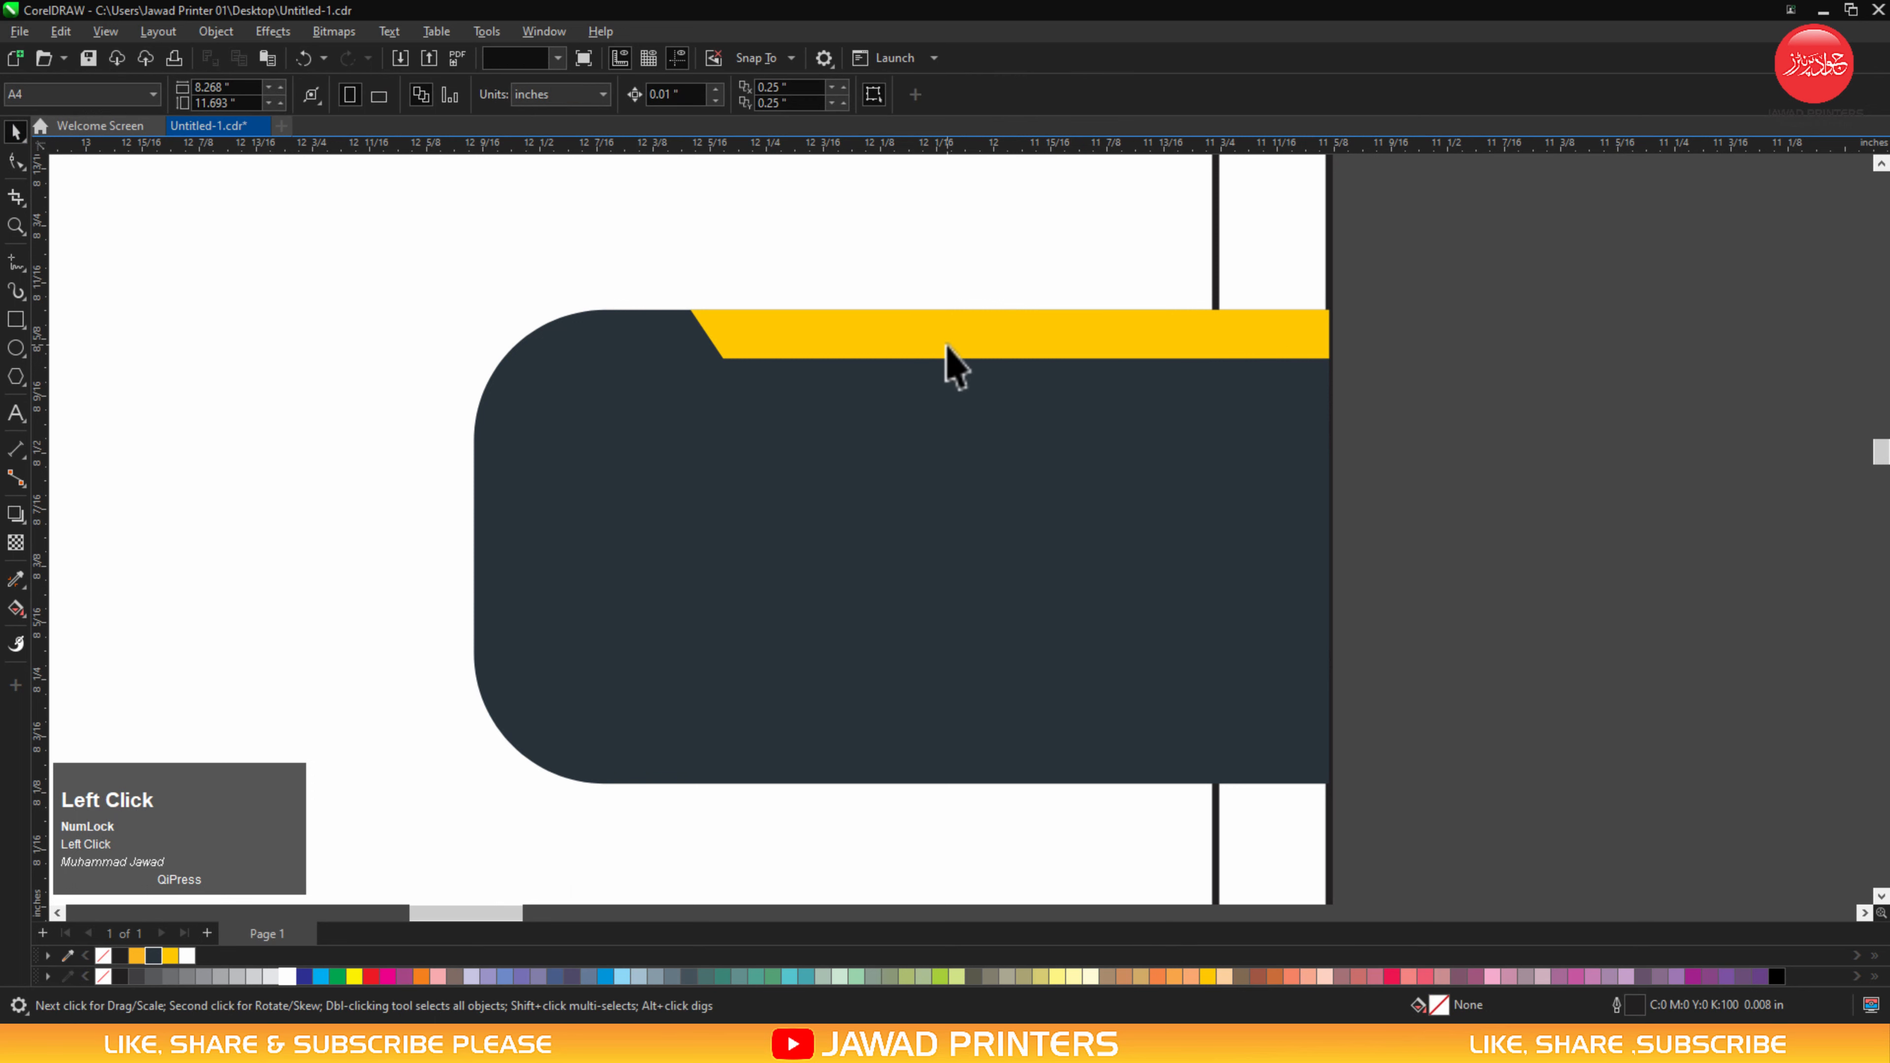
left_click(978, 341)
key("KP_Add")
left_click(1040, 434, "shift")
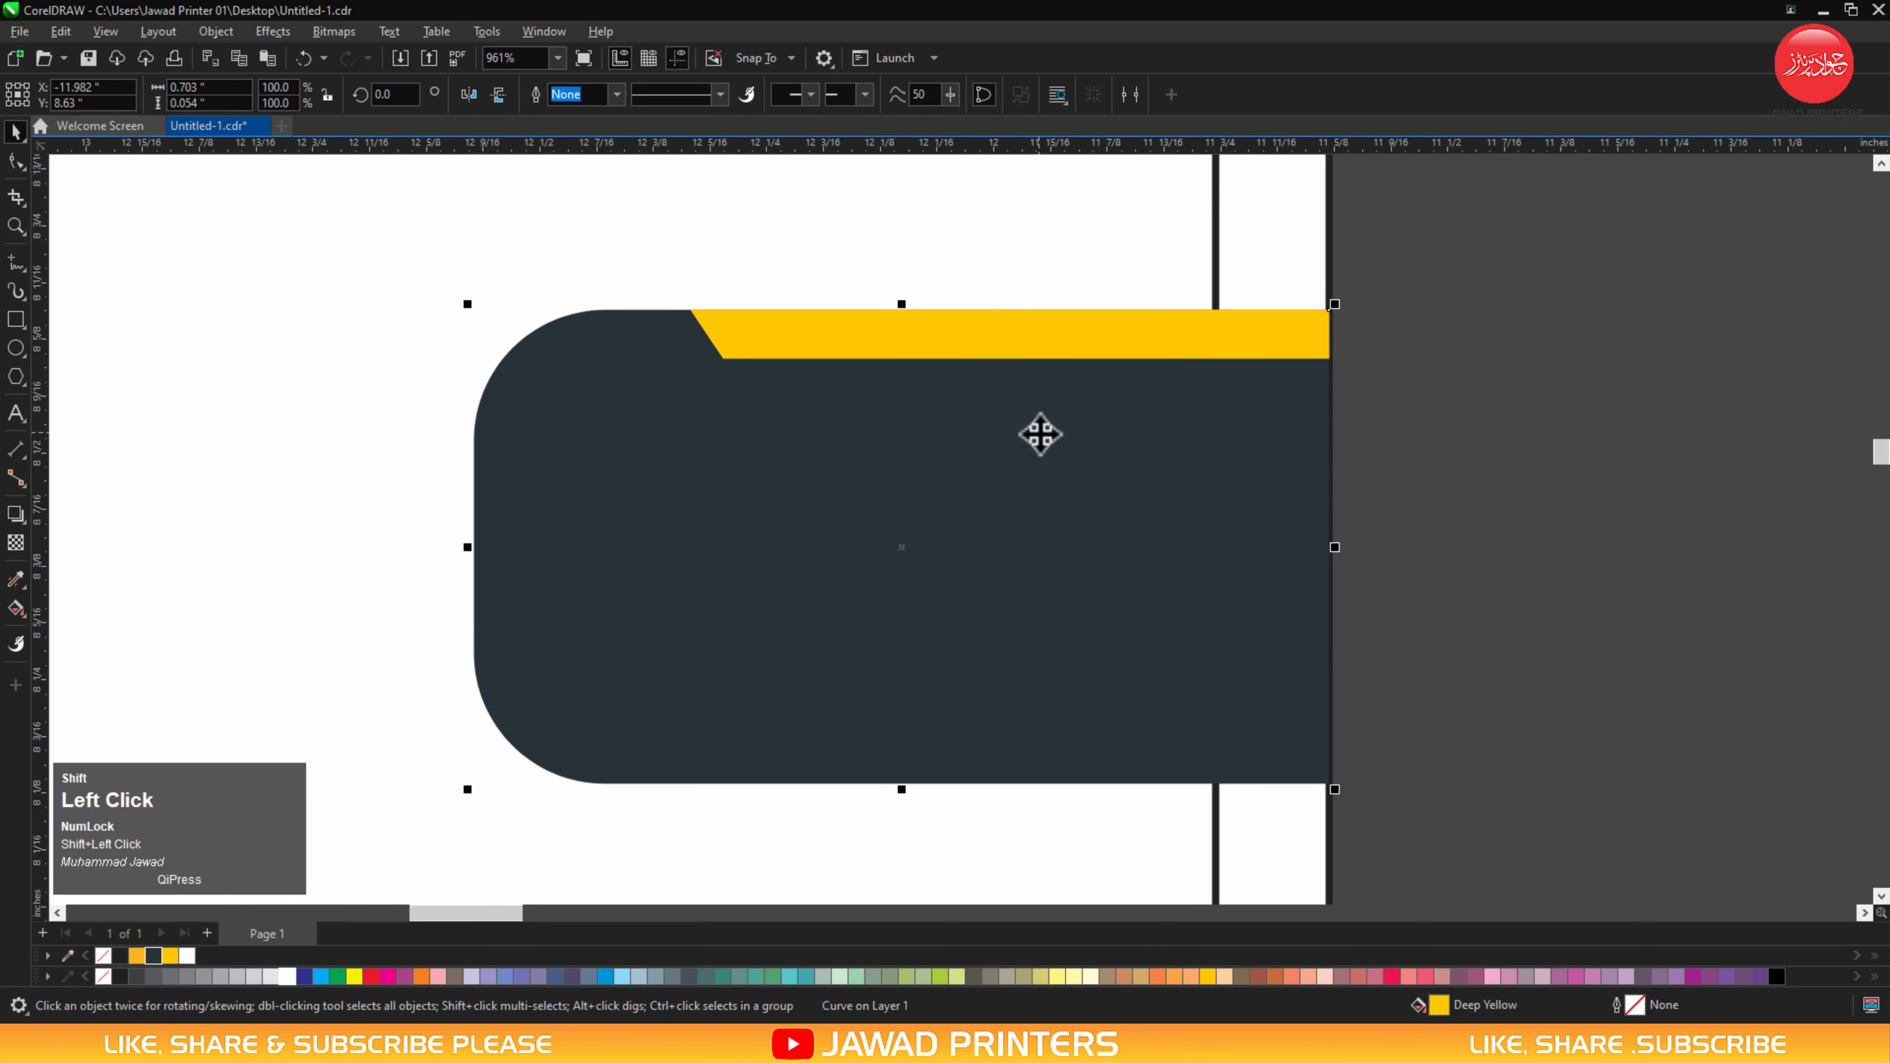
key("b")
left_click(1536, 492)
left_click(1222, 701)
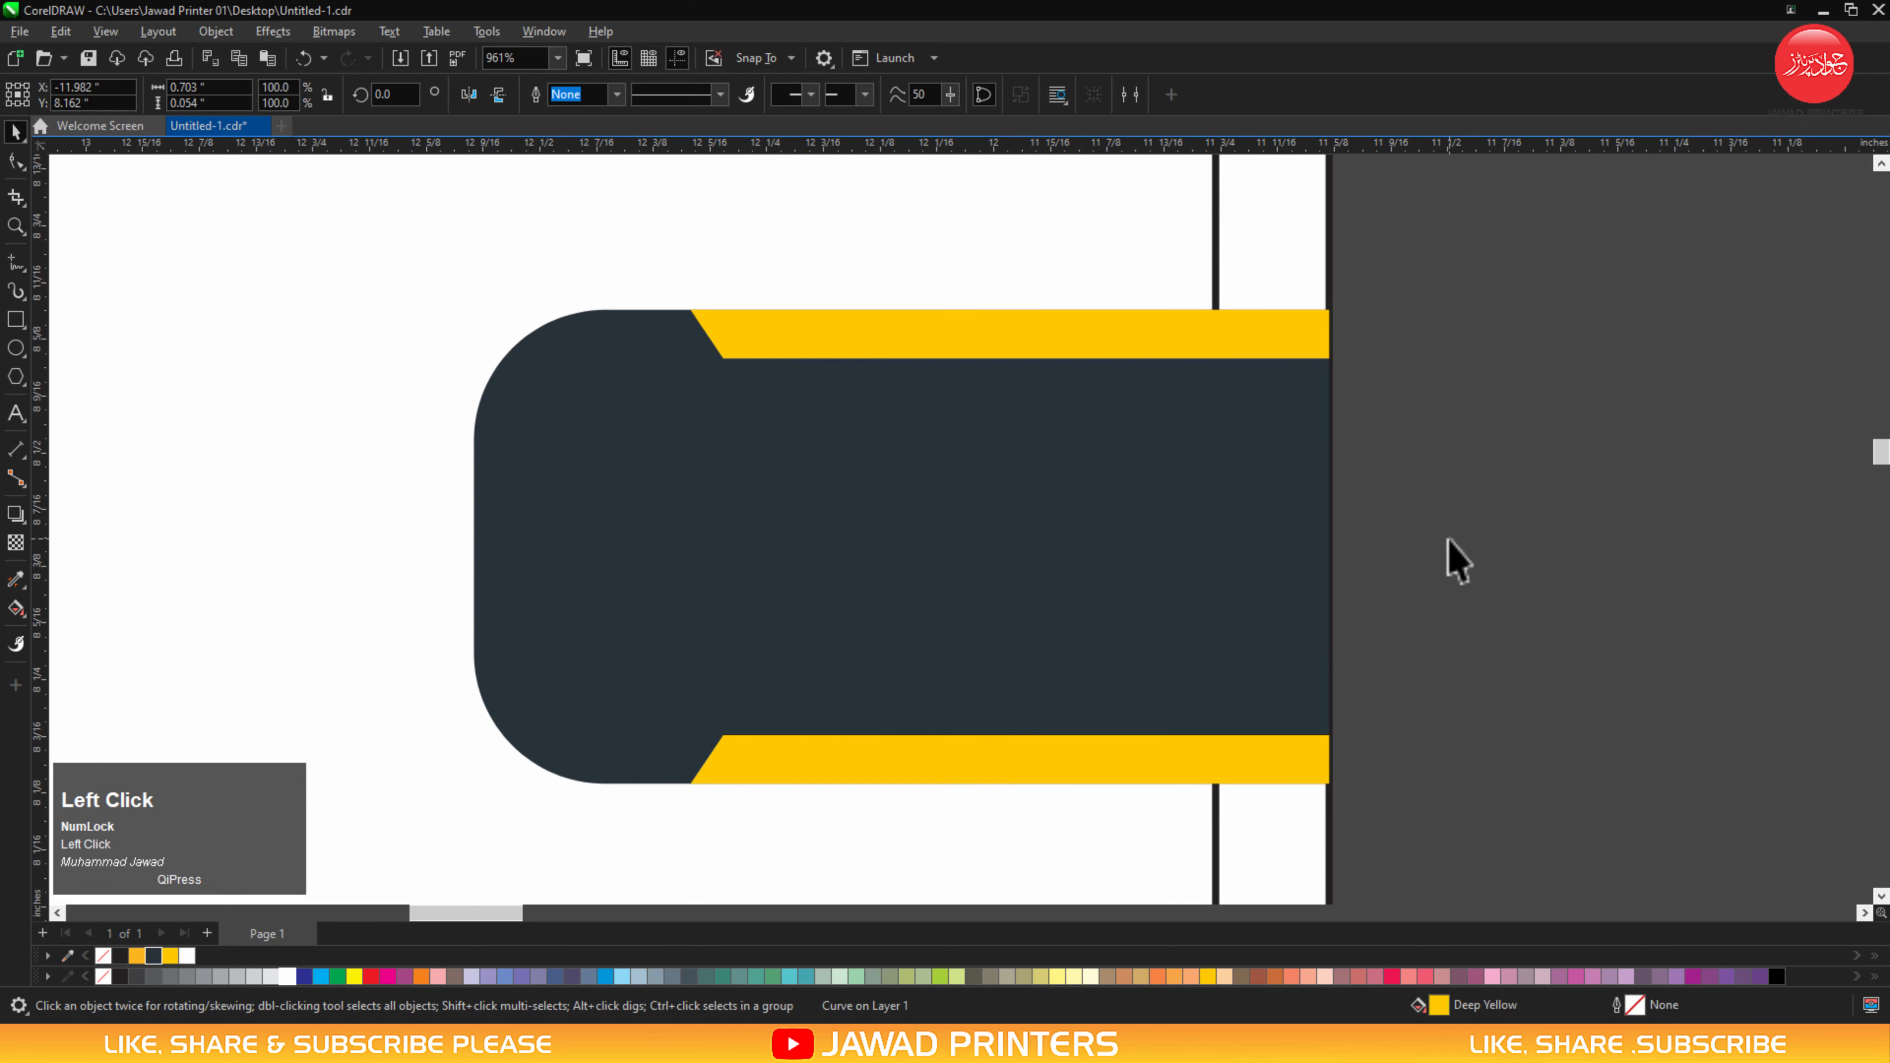
left_click(1447, 551)
Thin the upper yellow strip to about 0.038 inches high, keeping its upper edge in place.
key("F3")
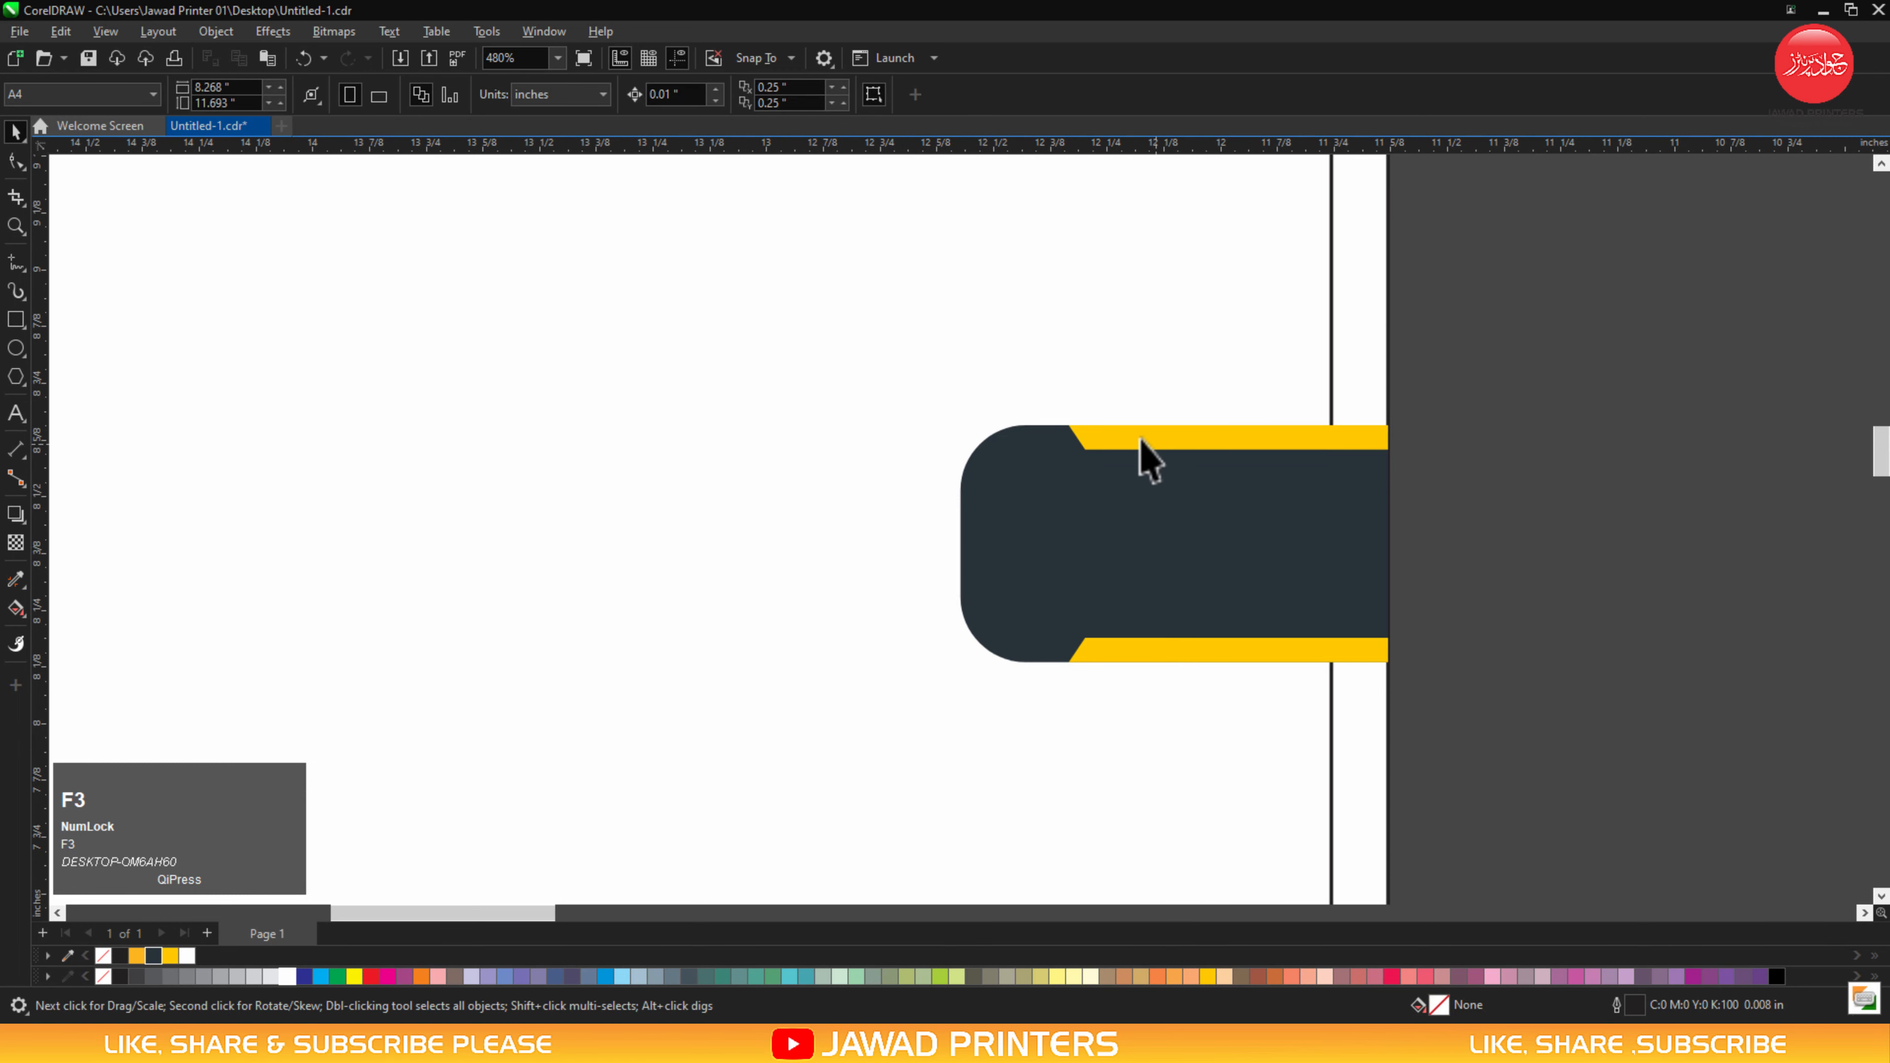
key("z")
left_click_drag(1032, 388, 1470, 714)
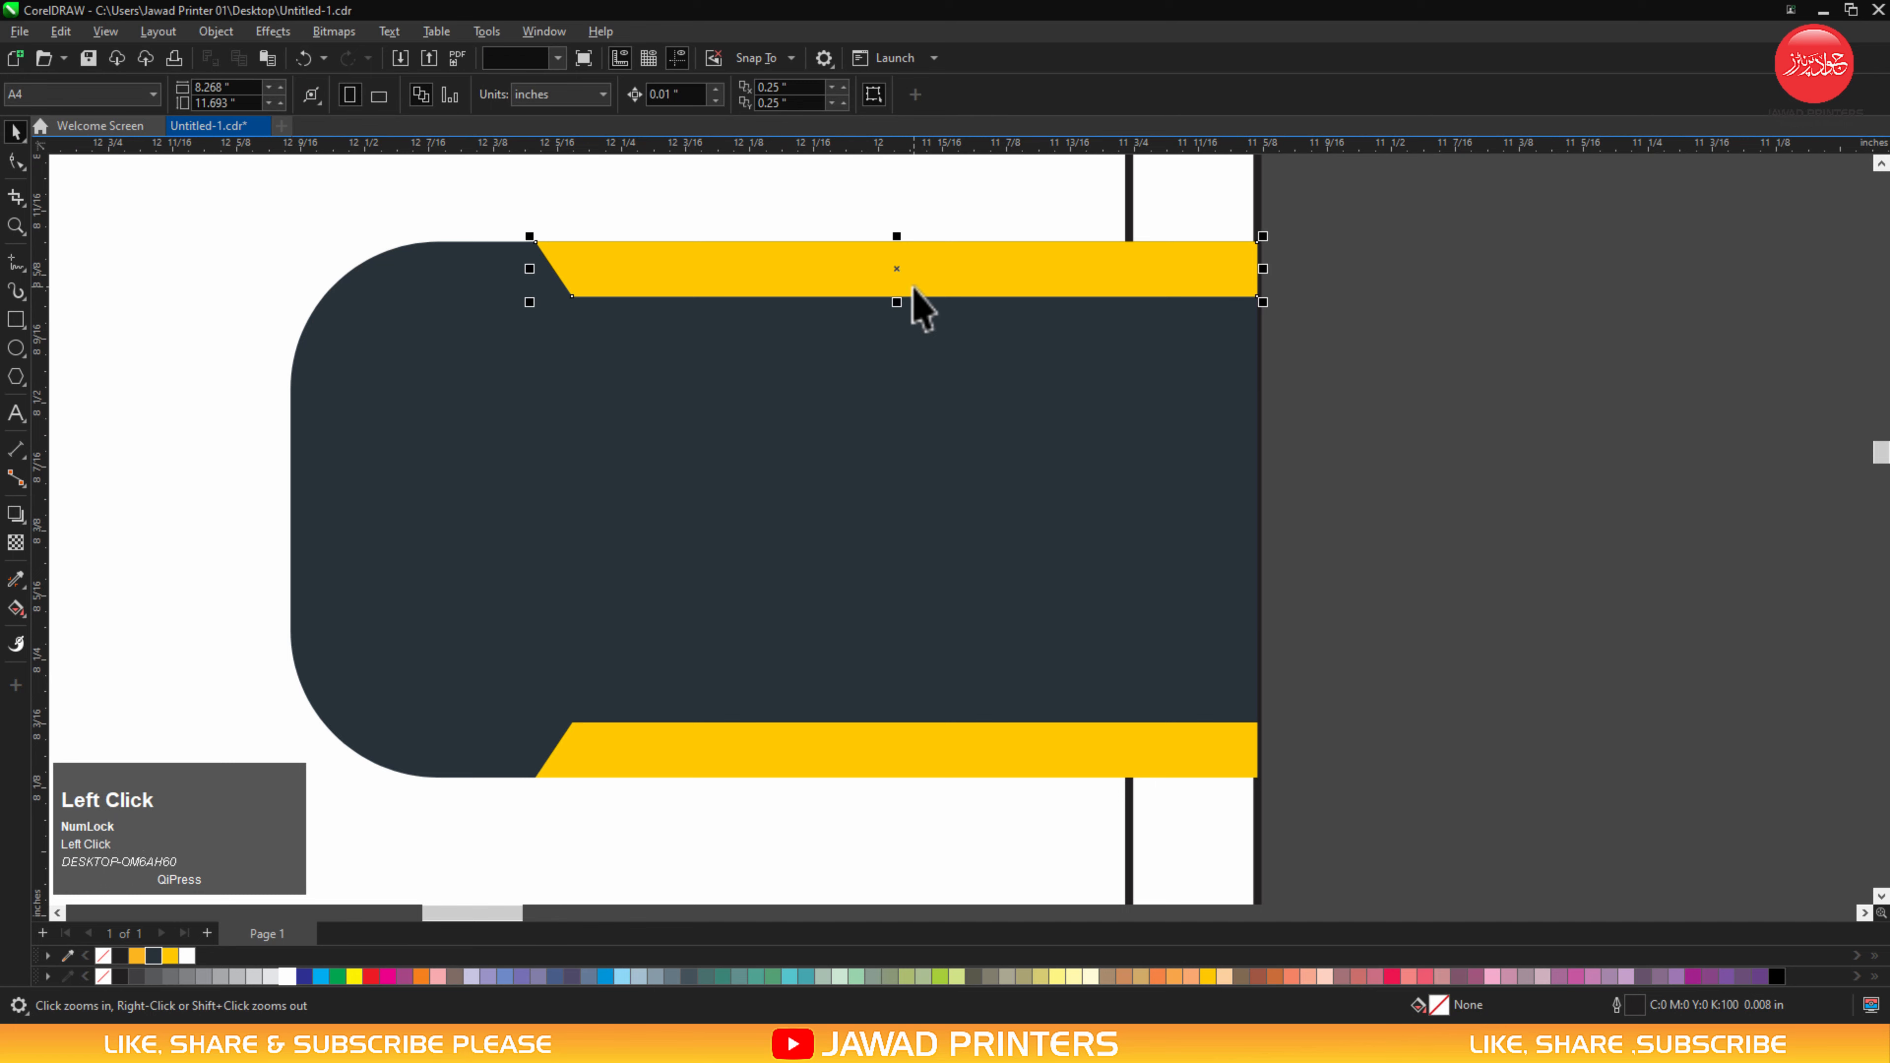
left_click_drag(897, 302, 897, 286)
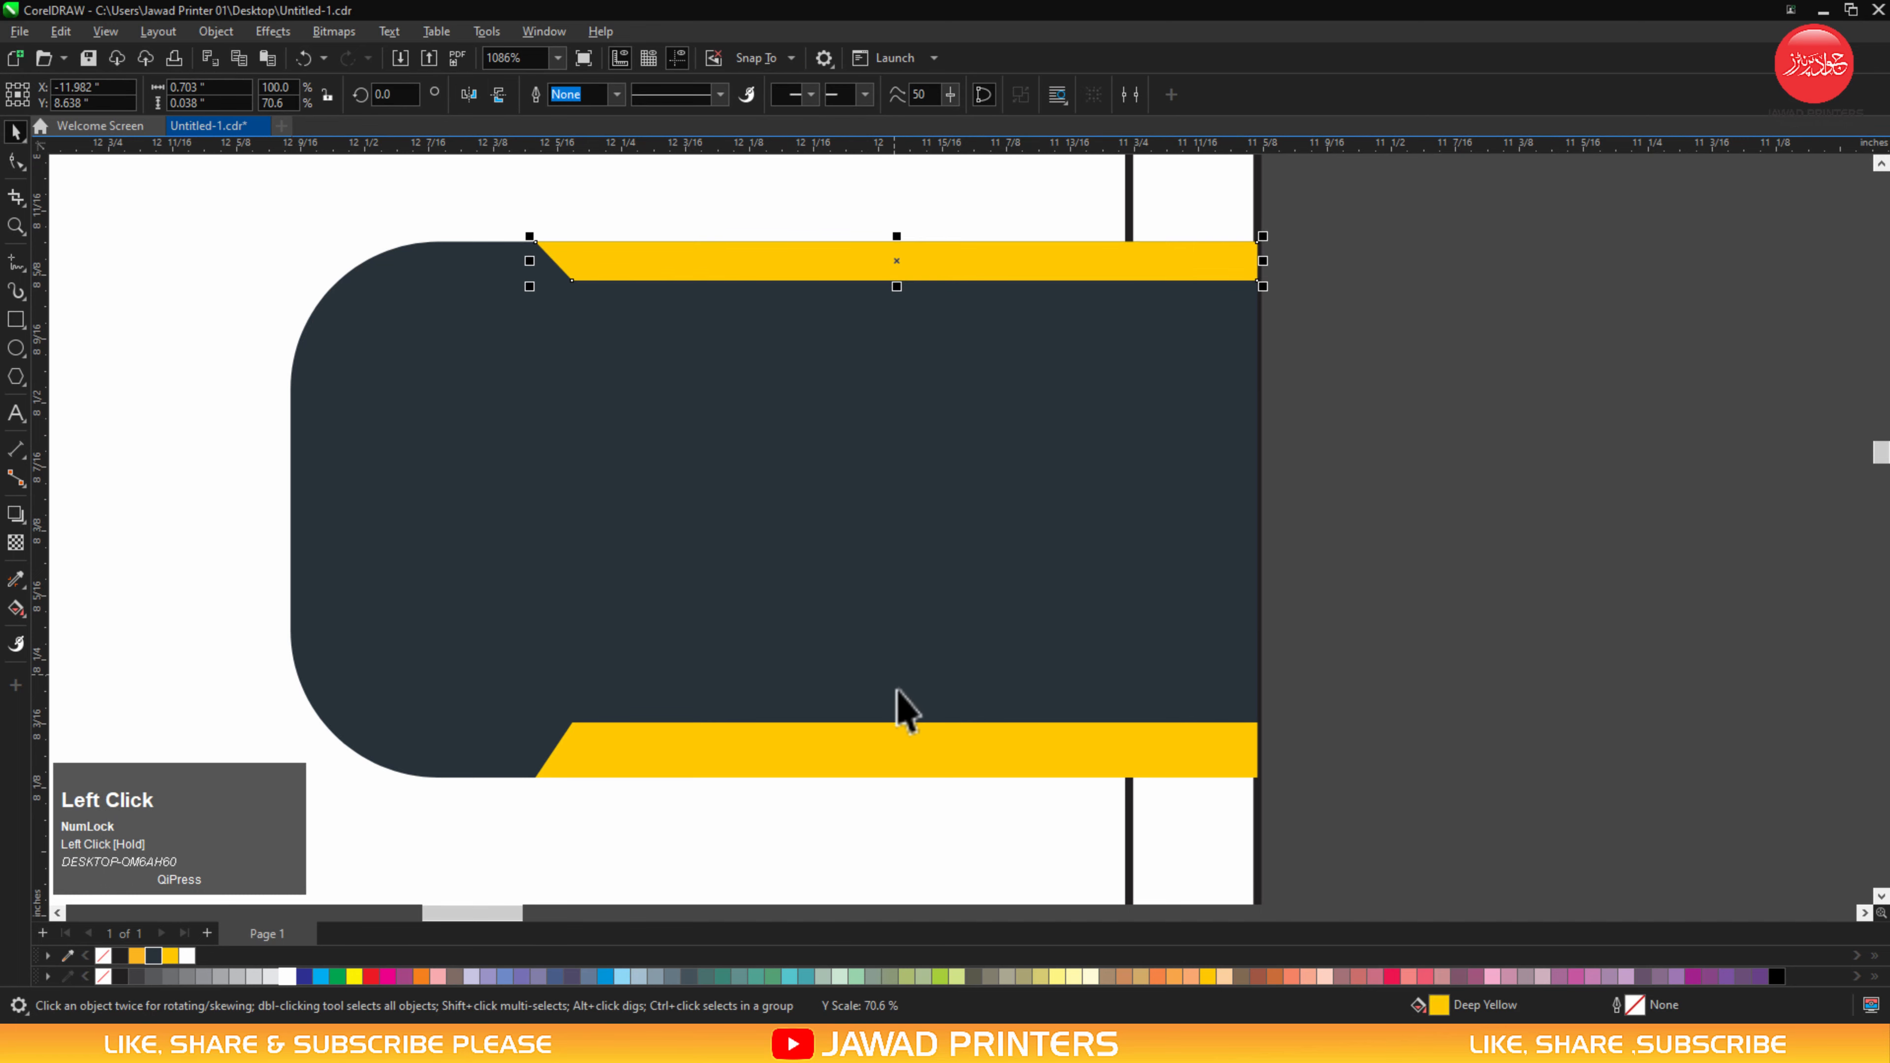
Replace the lower yellow strip with a vertically mirrored duplicate of the upper strip, aligned to the tab's lower edge.
left_click(908, 732)
key("Page_Down")
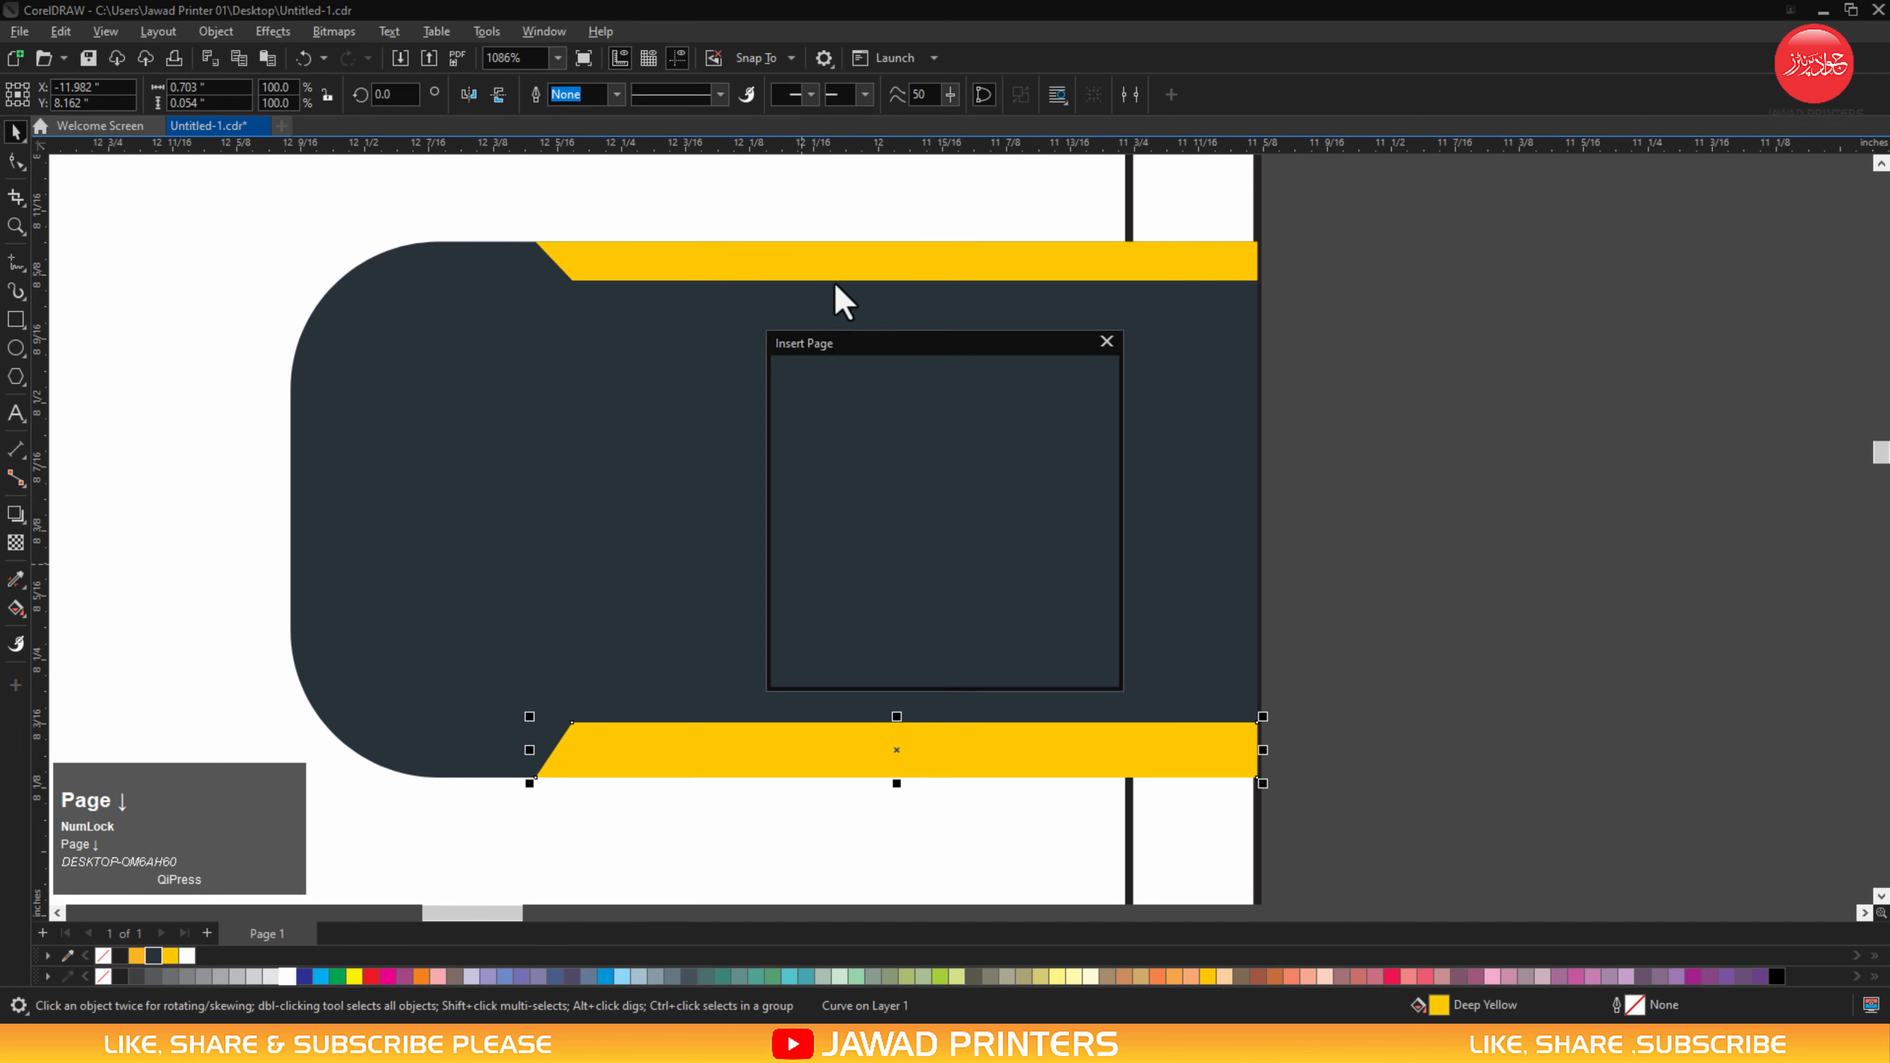
left_click(1106, 344)
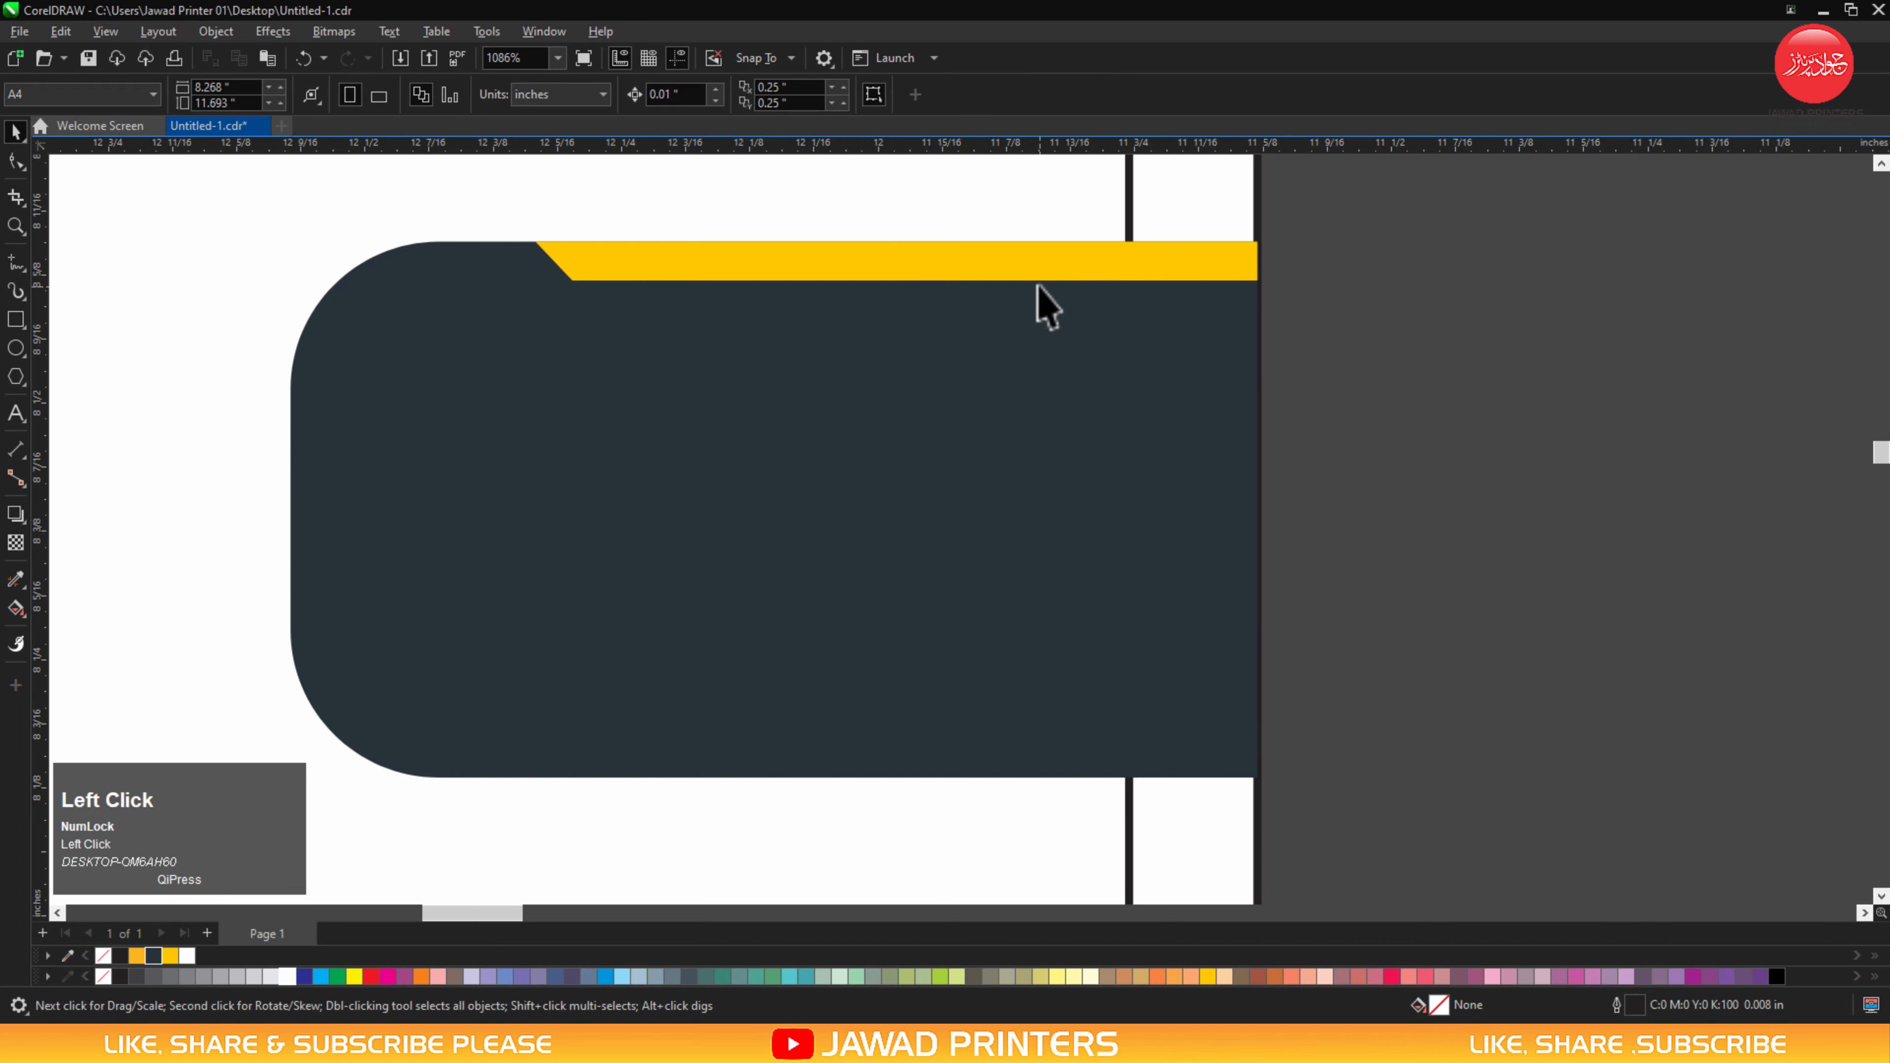
left_click(1027, 271)
left_click(971, 414, "shift")
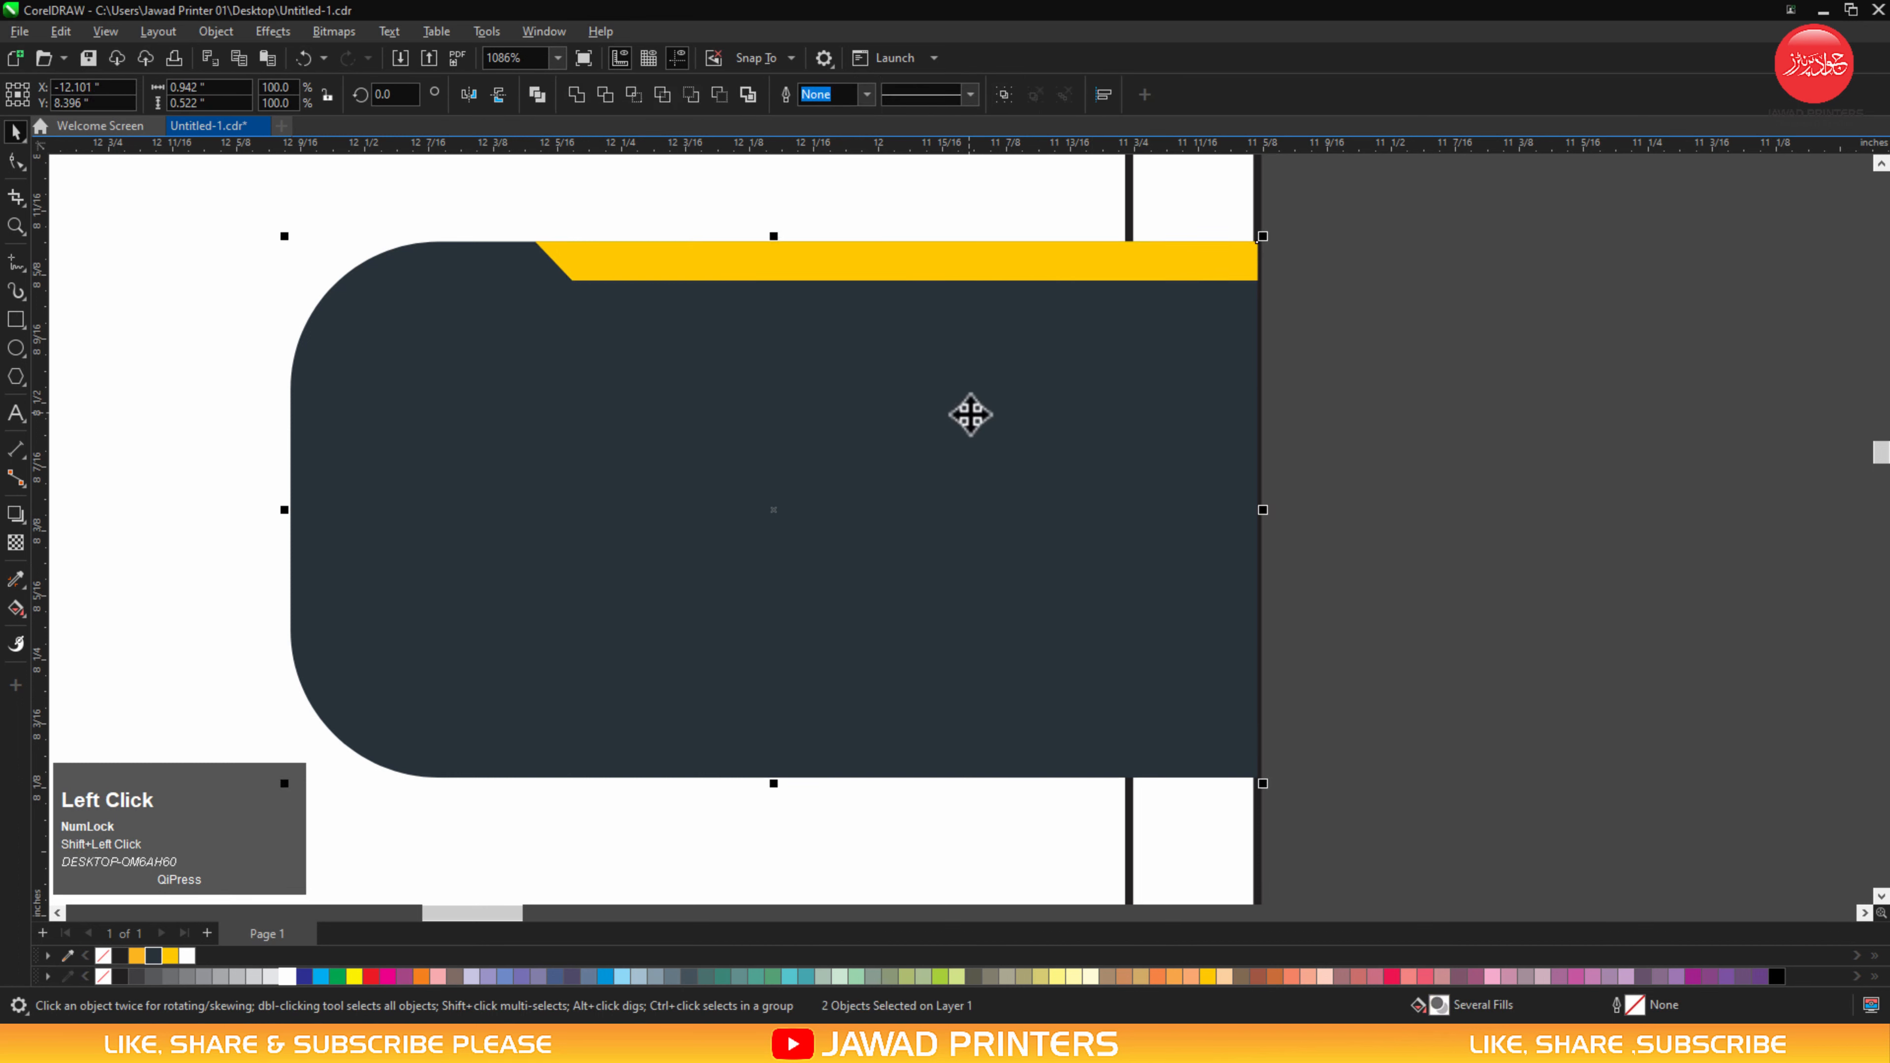
key("b")
left_click(1127, 592, "shift")
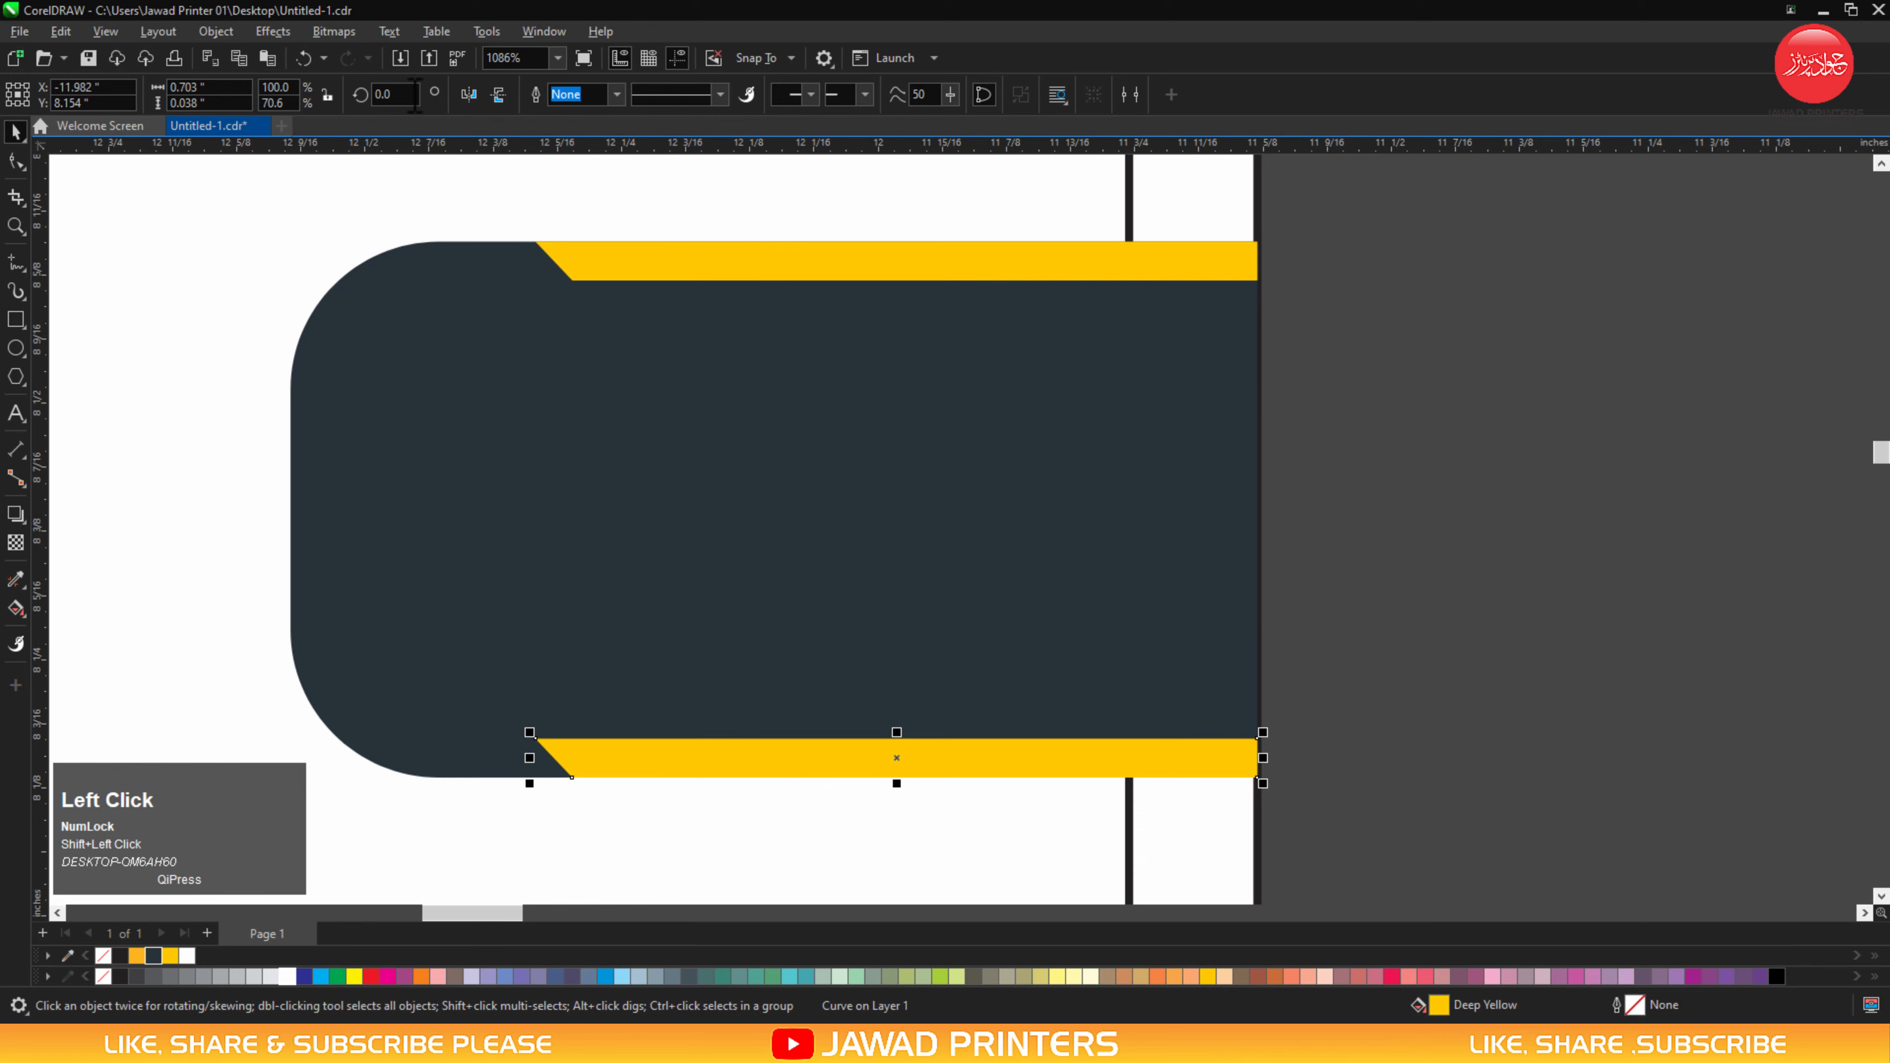
left_click(1336, 540)
Copy the logo from the upper card and place the copy beside the lower card's tab.
key("F3")
key("F3")
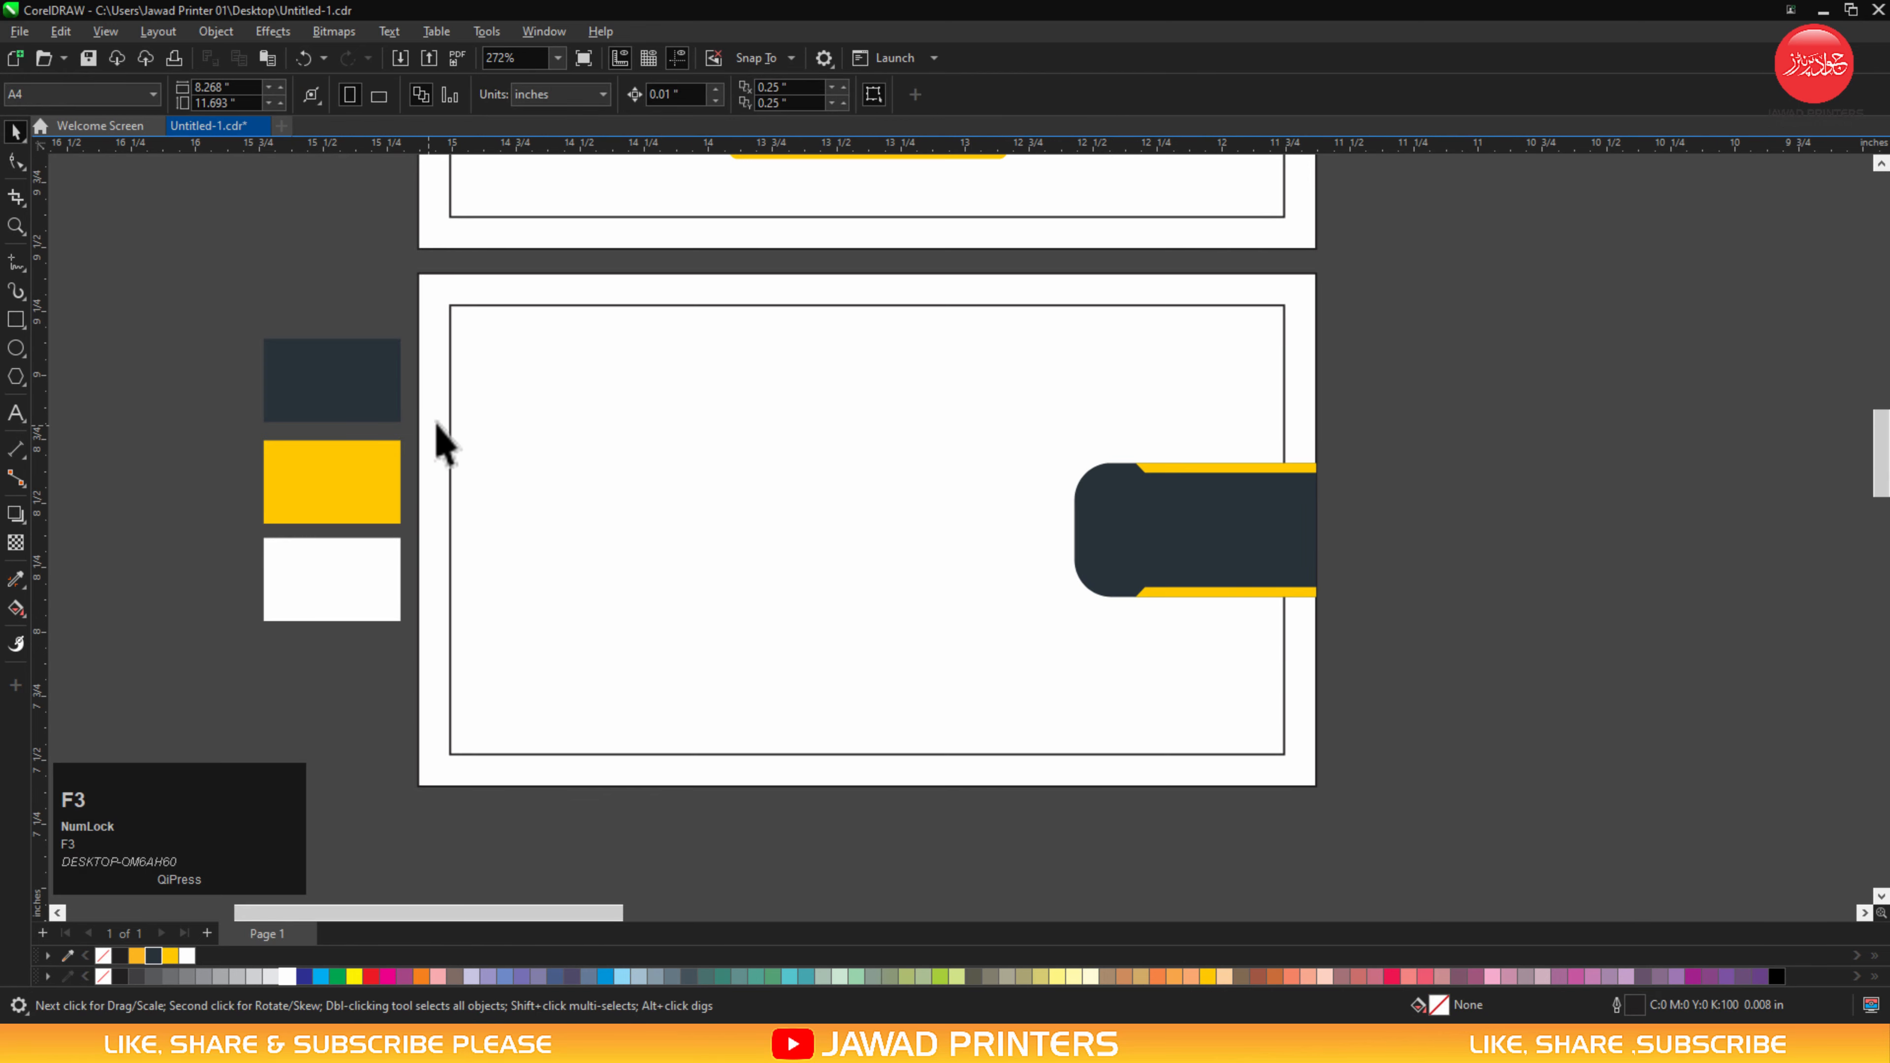
key("F3")
left_click_drag(693, 199, 989, 475)
right_click(990, 475)
Centre the logo copy horizontally and vertically on the dark tab, and shrink it slightly.
key("F2")
left_click_drag(708, 401, 1122, 547)
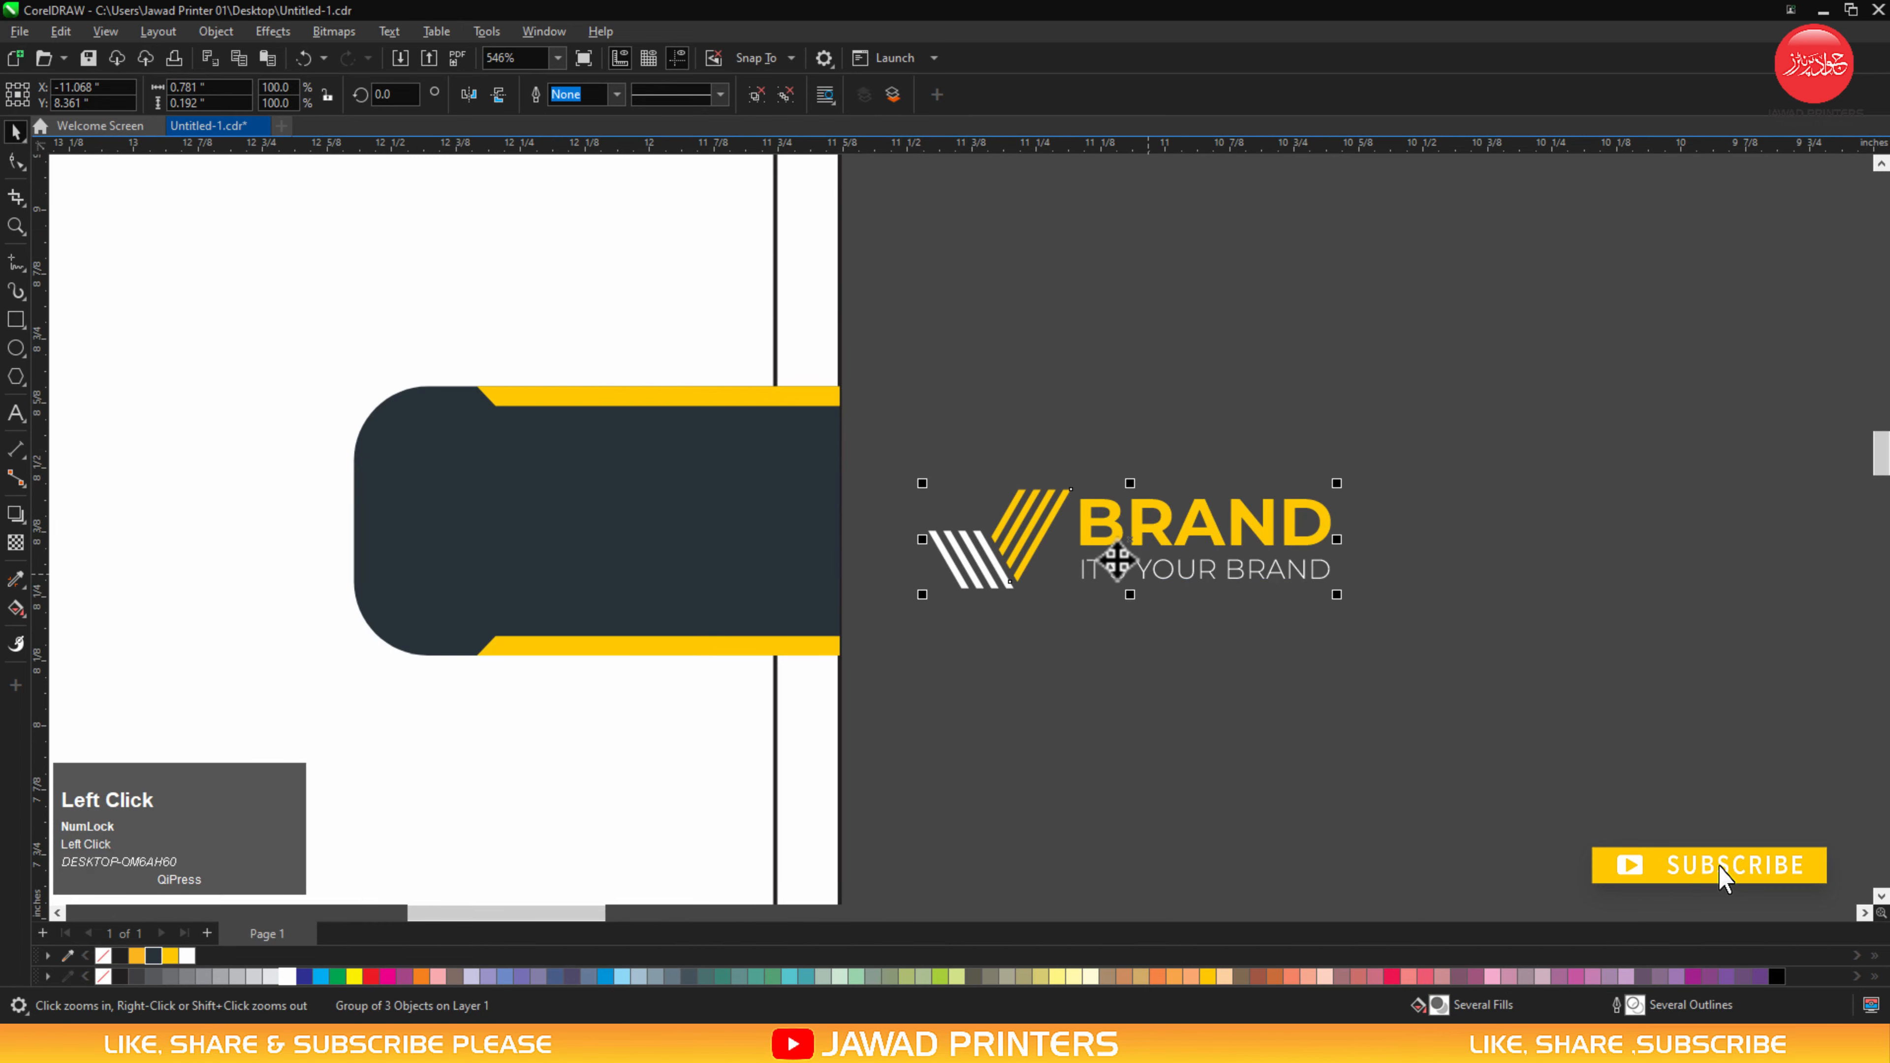
left_click(815, 530, "shift")
key("e")
key("c")
left_click_drag(941, 453, 361, 579)
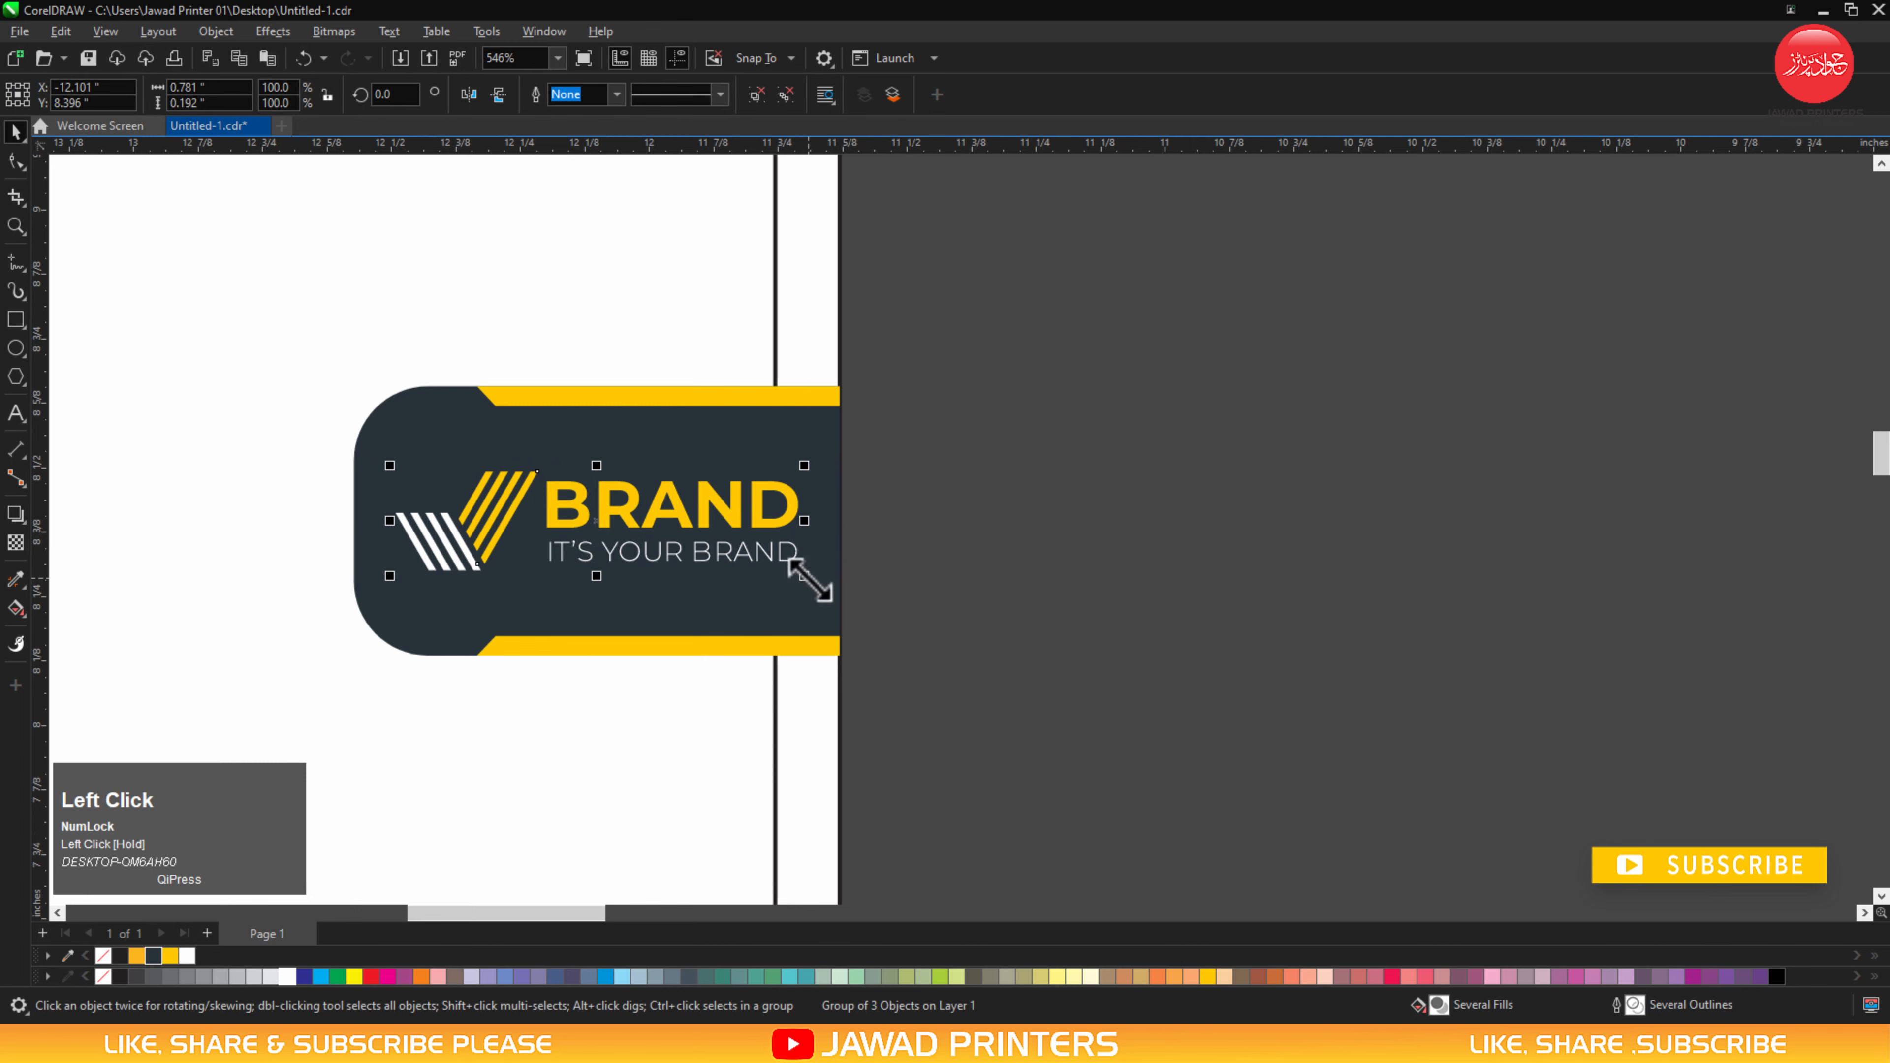
left_click_drag(818, 590, 792, 577)
left_click(1047, 536)
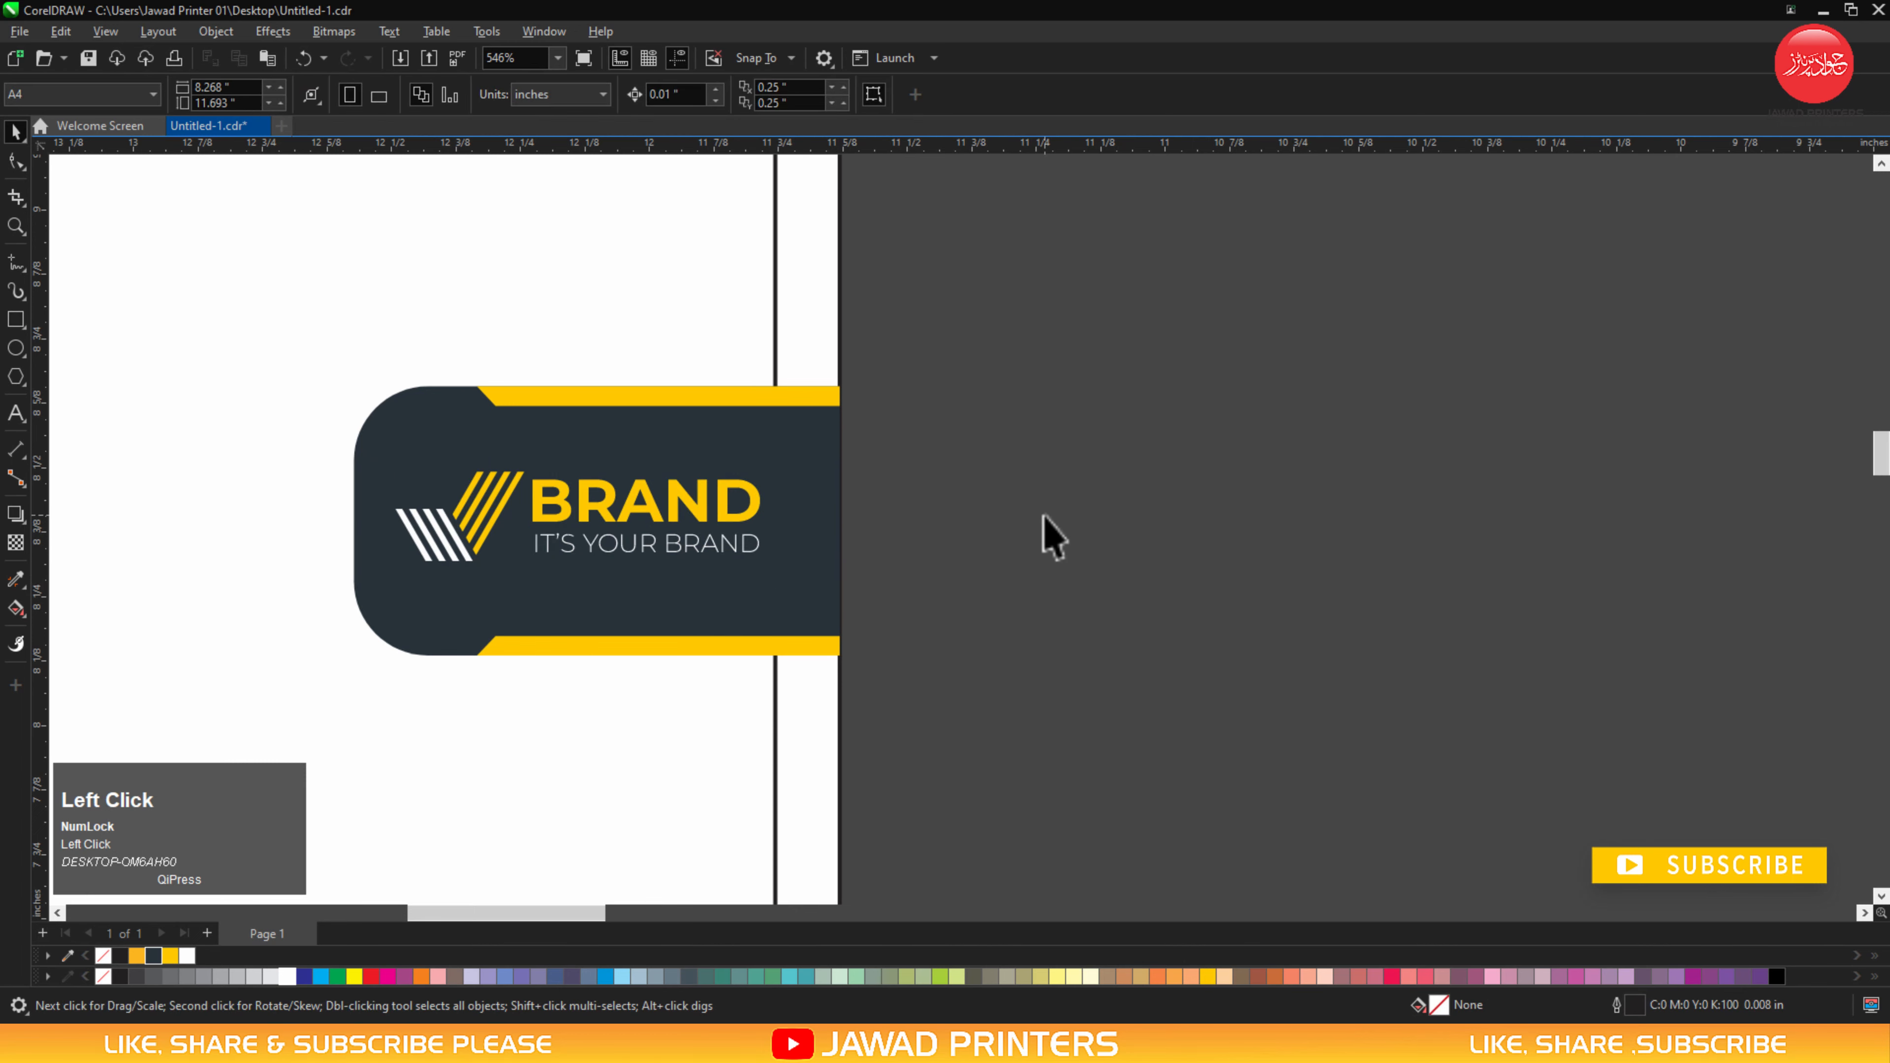
Enlarge the tab with its strips and logo to about 1.18 by 0.66 inches, and centre them vertically as a group on the card's inner frame.
scroll(1047, 536, "down", 1)
left_click_drag(1016, 405, 331, 701)
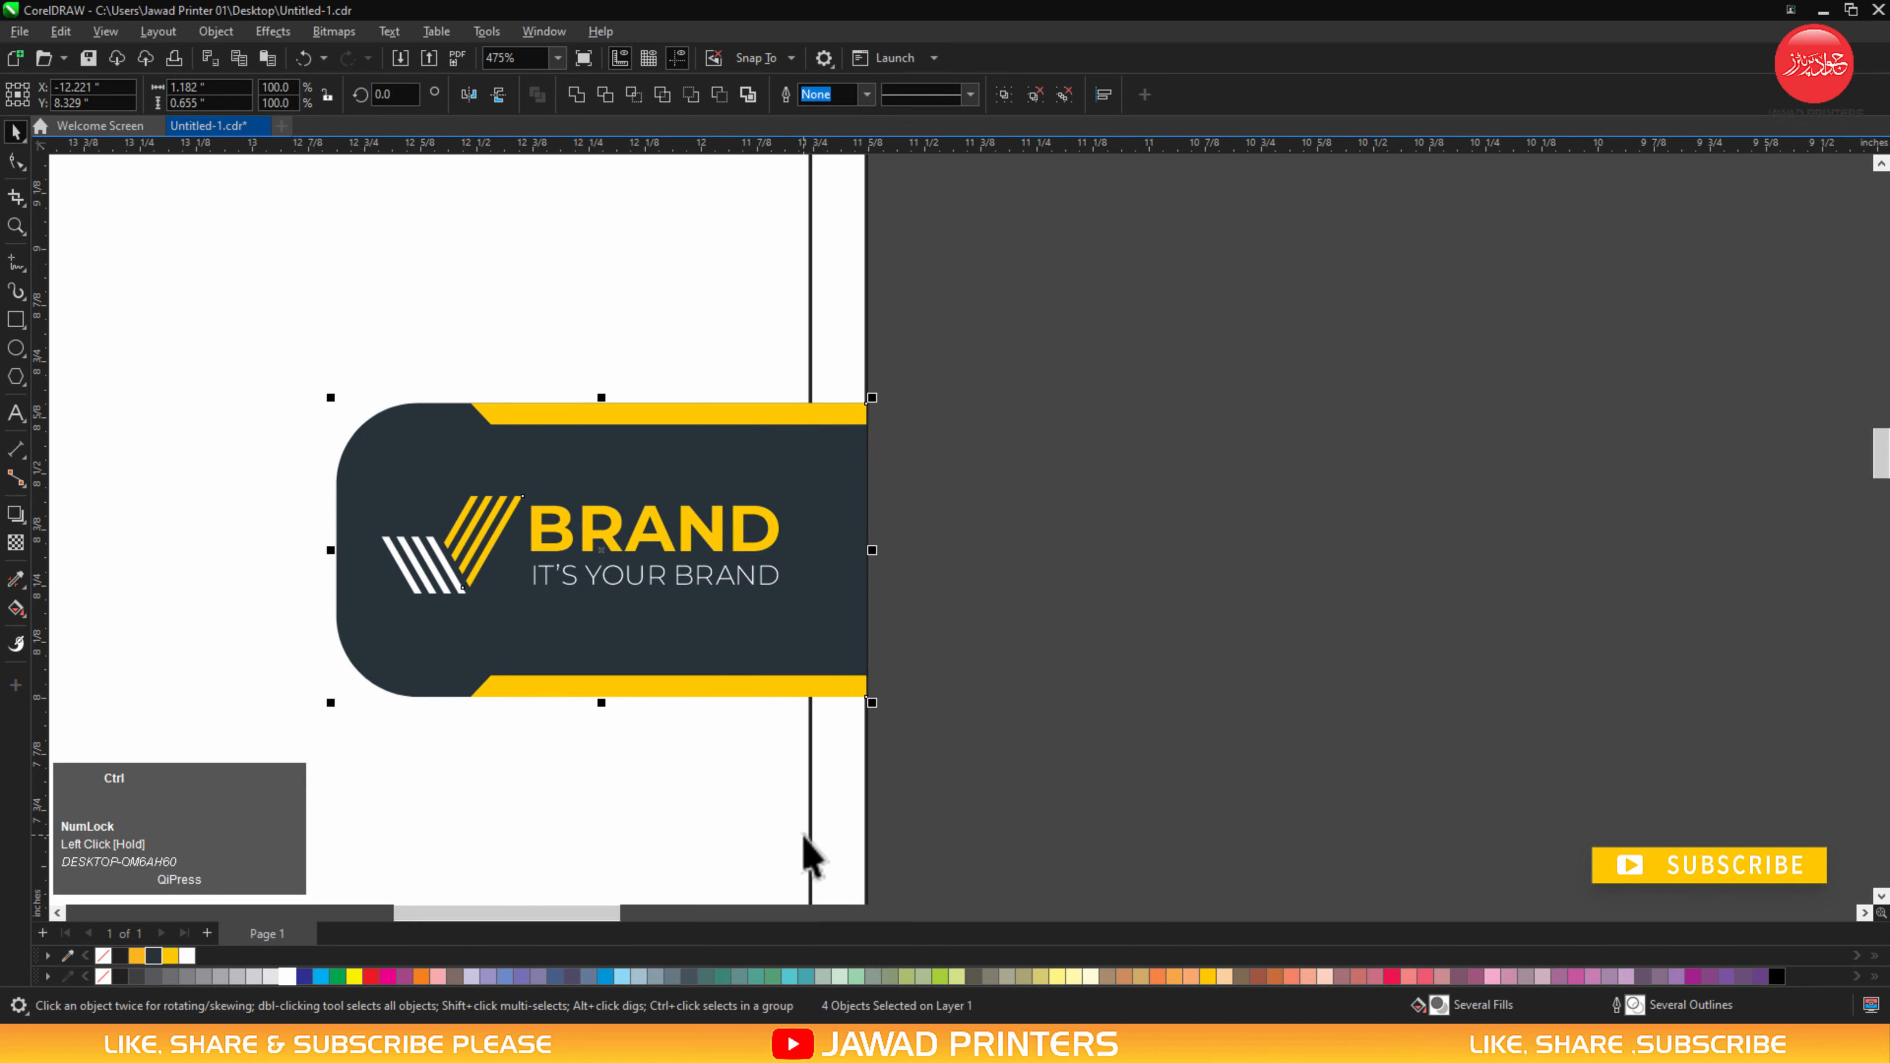
left_click(695, 804, "shift")
key("e")
left_click(1131, 785)
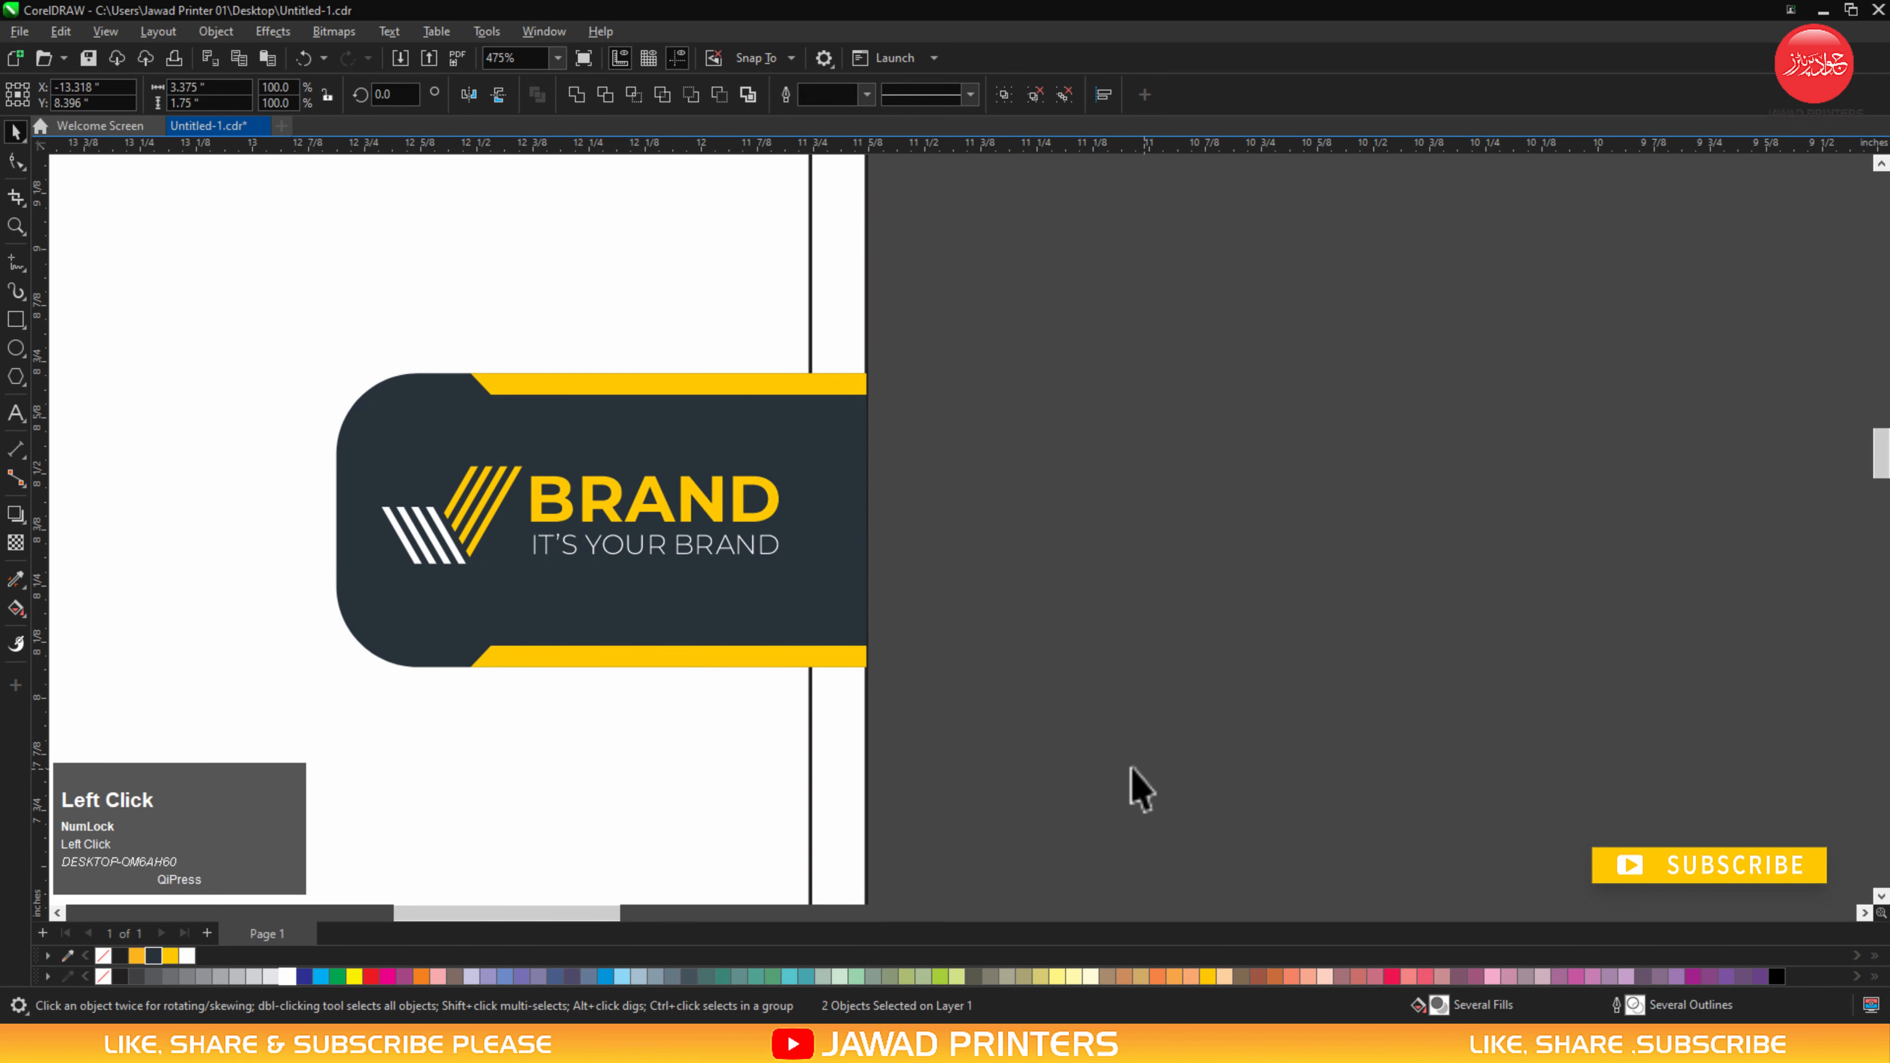
Try stretching the grouped tab's rounded end towards the card's centre, and undo the stretch.
left_click(708, 613)
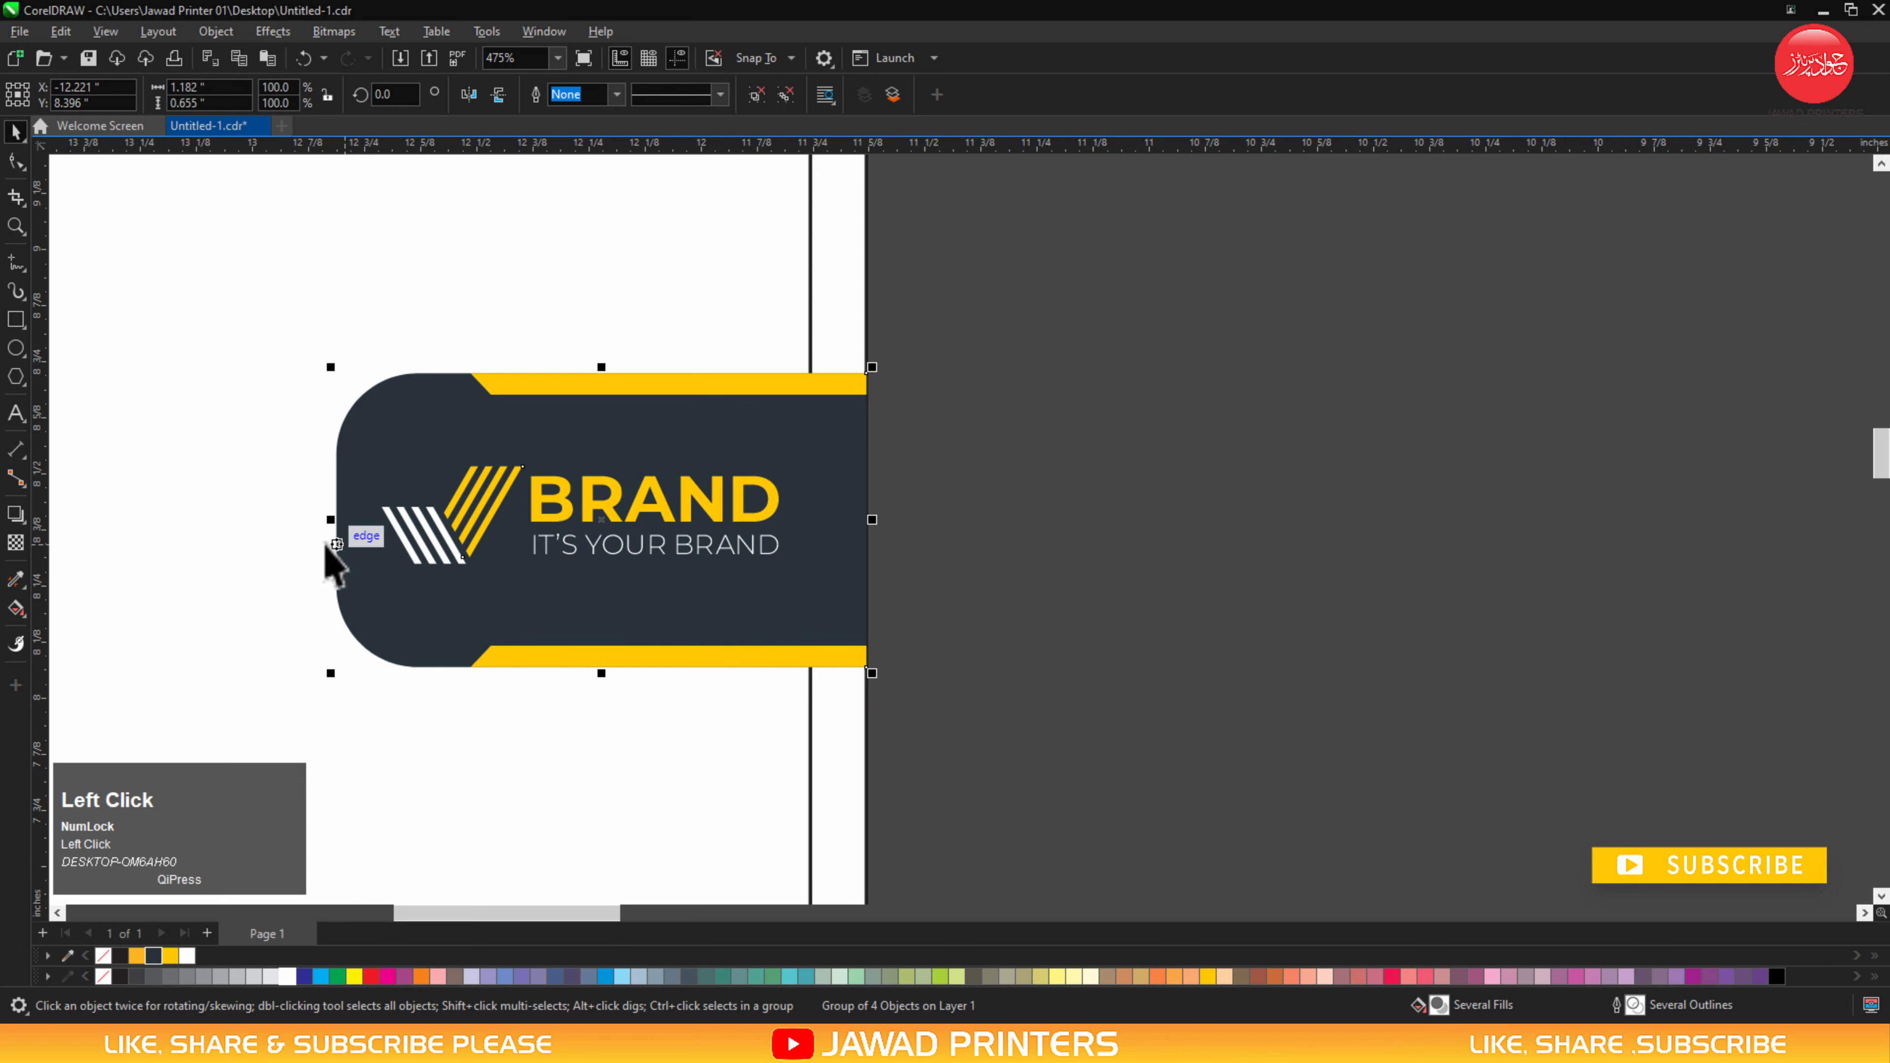
left_click_drag(330, 523, 265, 521)
key("ctrl+z")
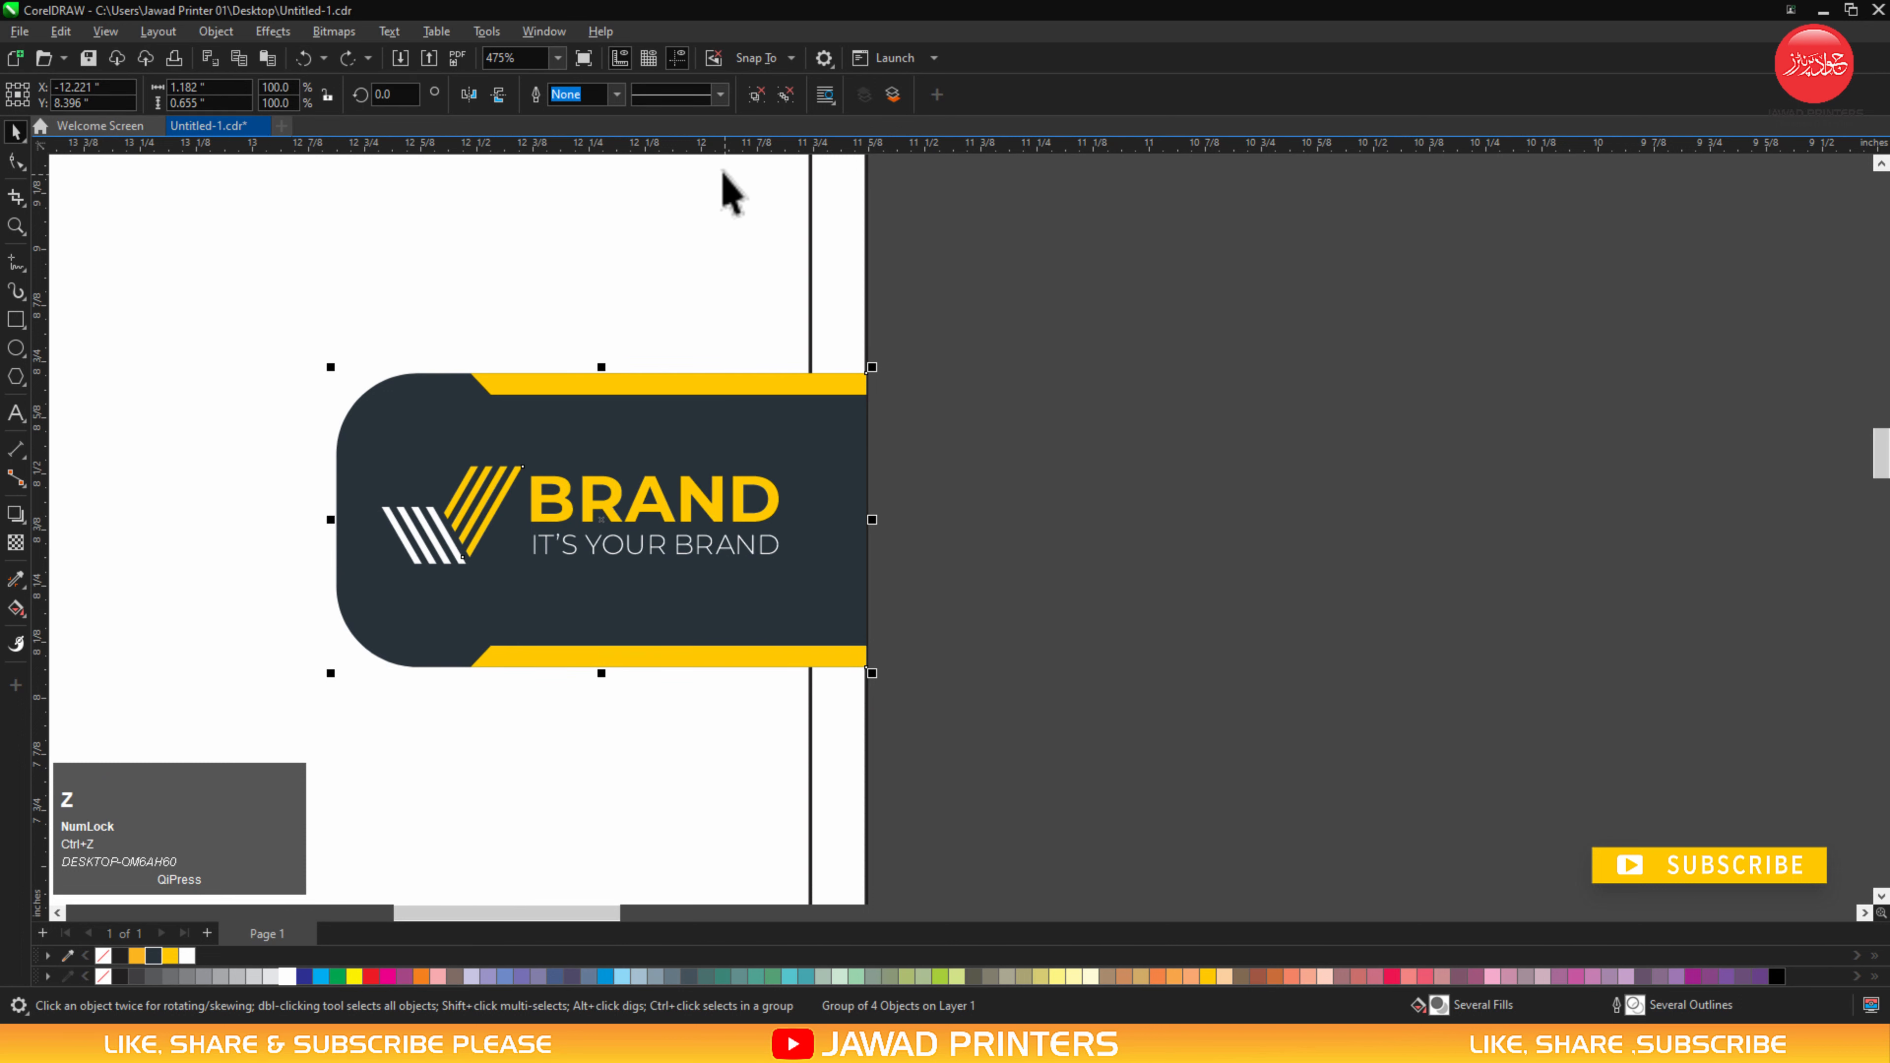
Lengthen only the ungrouped dark tab towards the card's centre and shift the logo about 0.08 inches the same way.
left_click(329, 476)
left_click(381, 456)
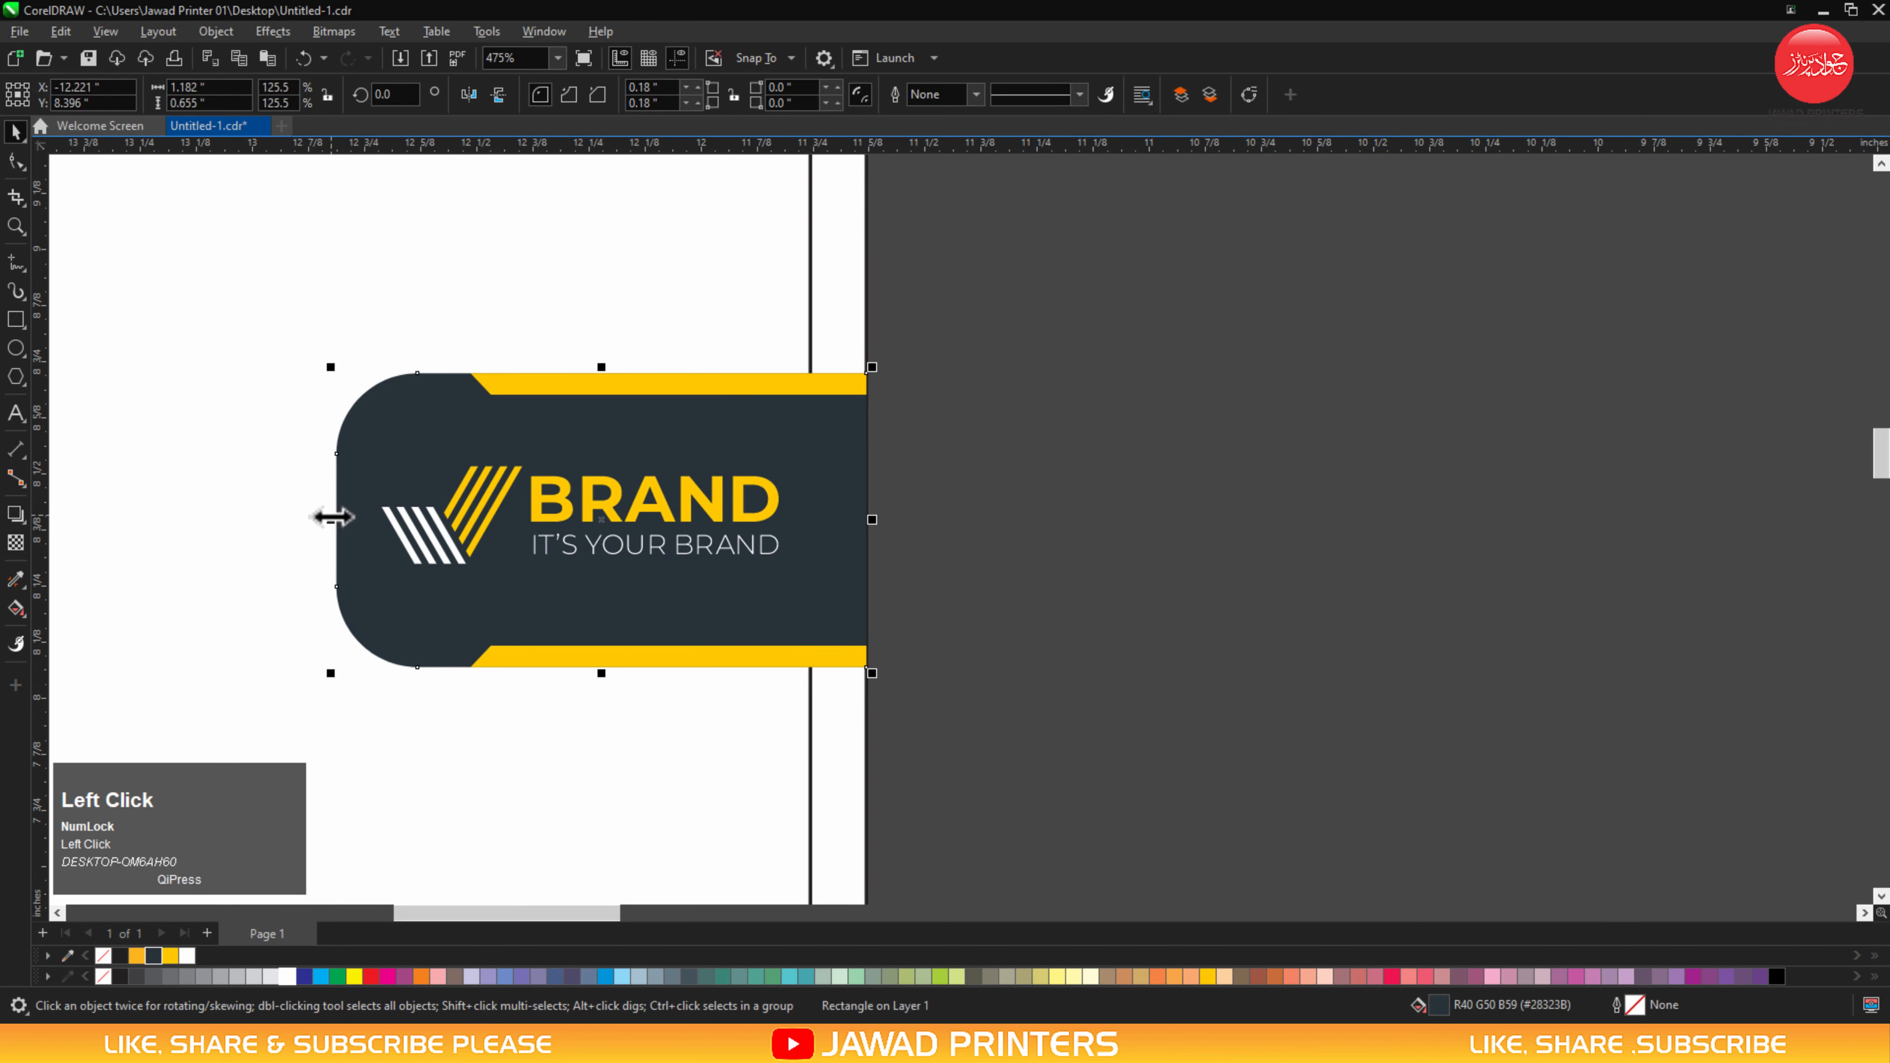
left_click_drag(330, 520, 267, 520)
left_click(469, 555)
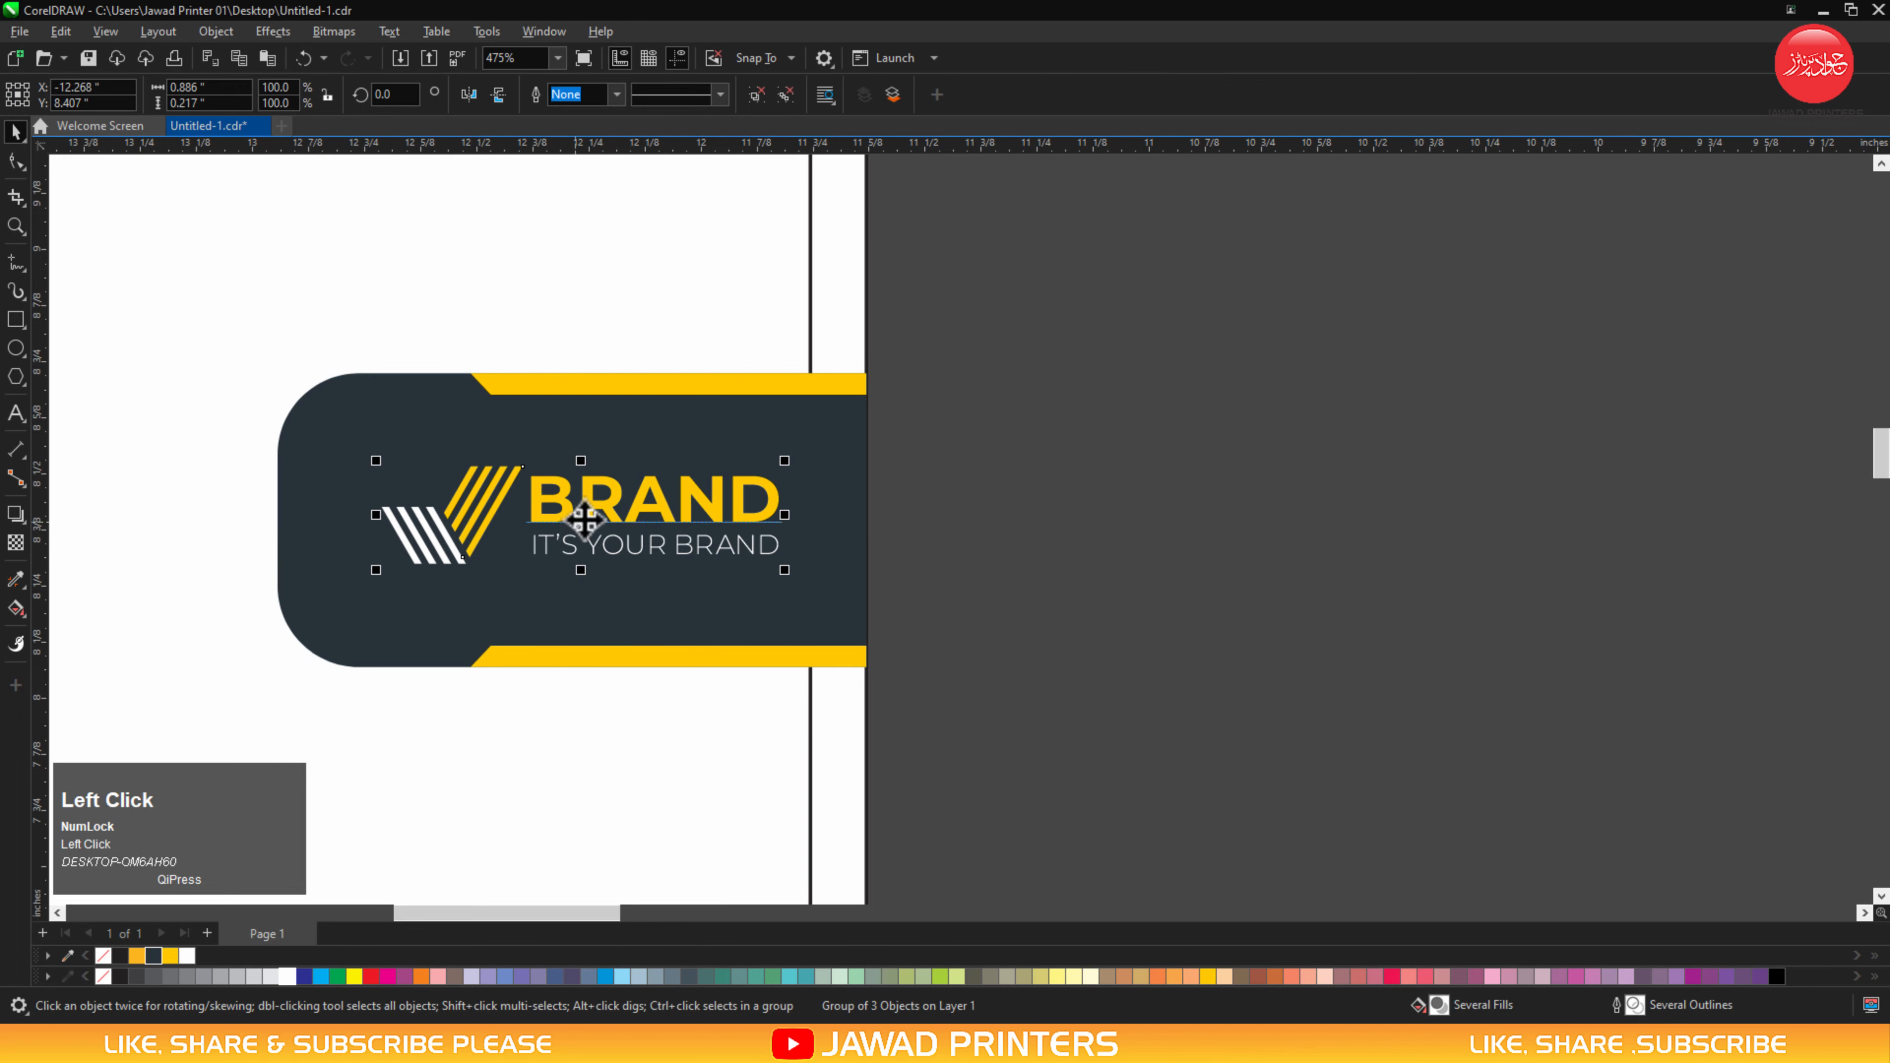
mouse_move(583, 526)
left_mouse_down()
mouse_move(548, 537)
mouse_move(549, 518)
left_mouse_up()
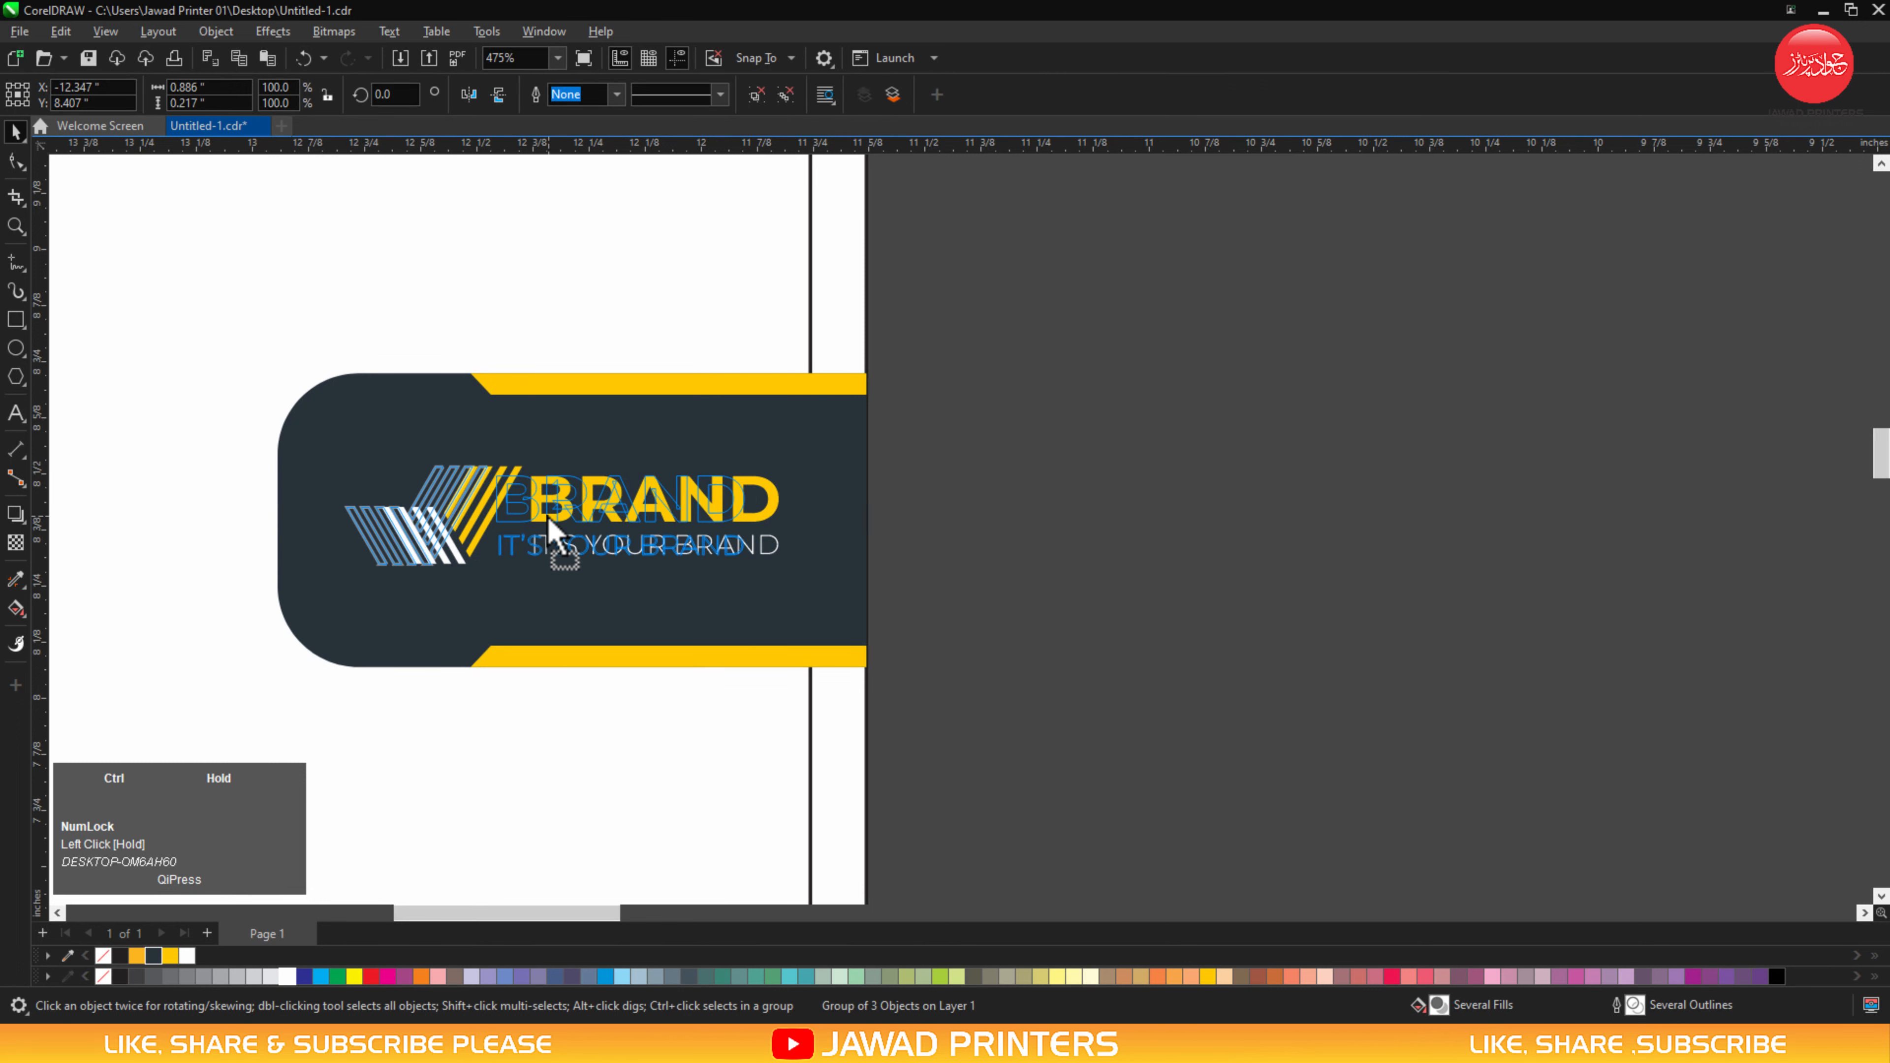